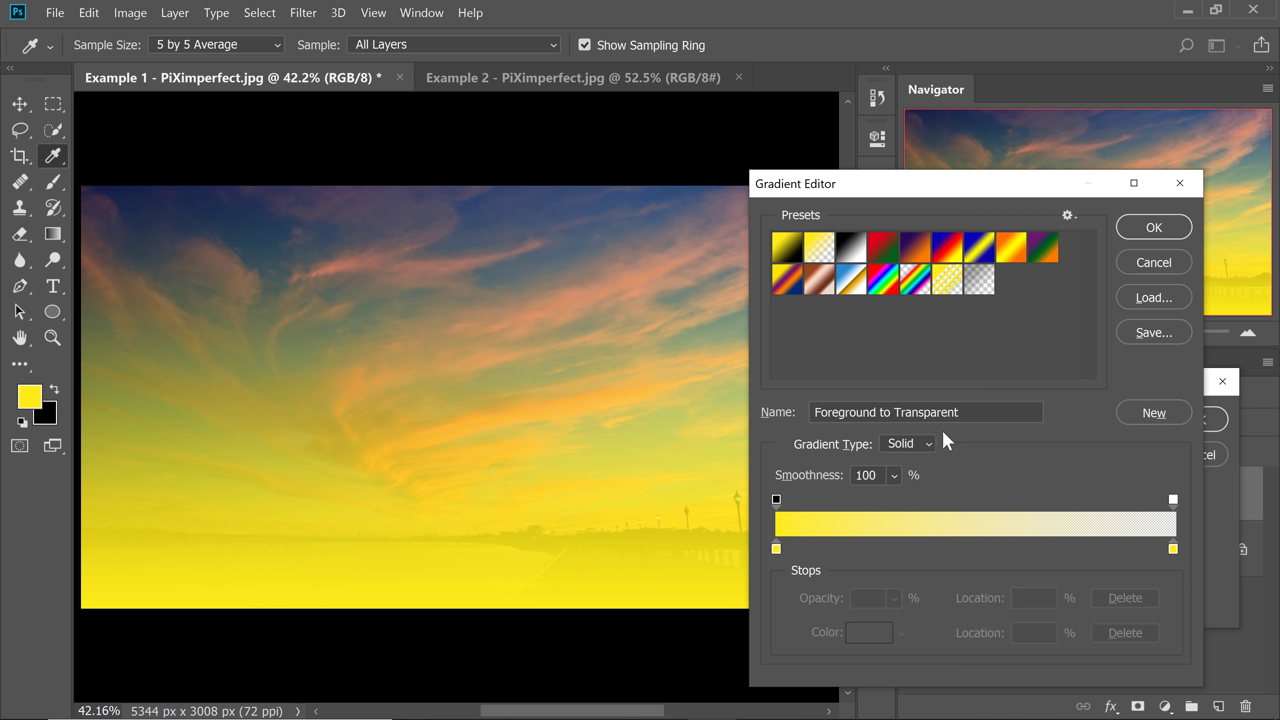
Check the gradient's two opacity stops and set its starting color stop to a softer yellow, about #f8e83b.
{"action": "left_click", "coordinate": [777, 500]}
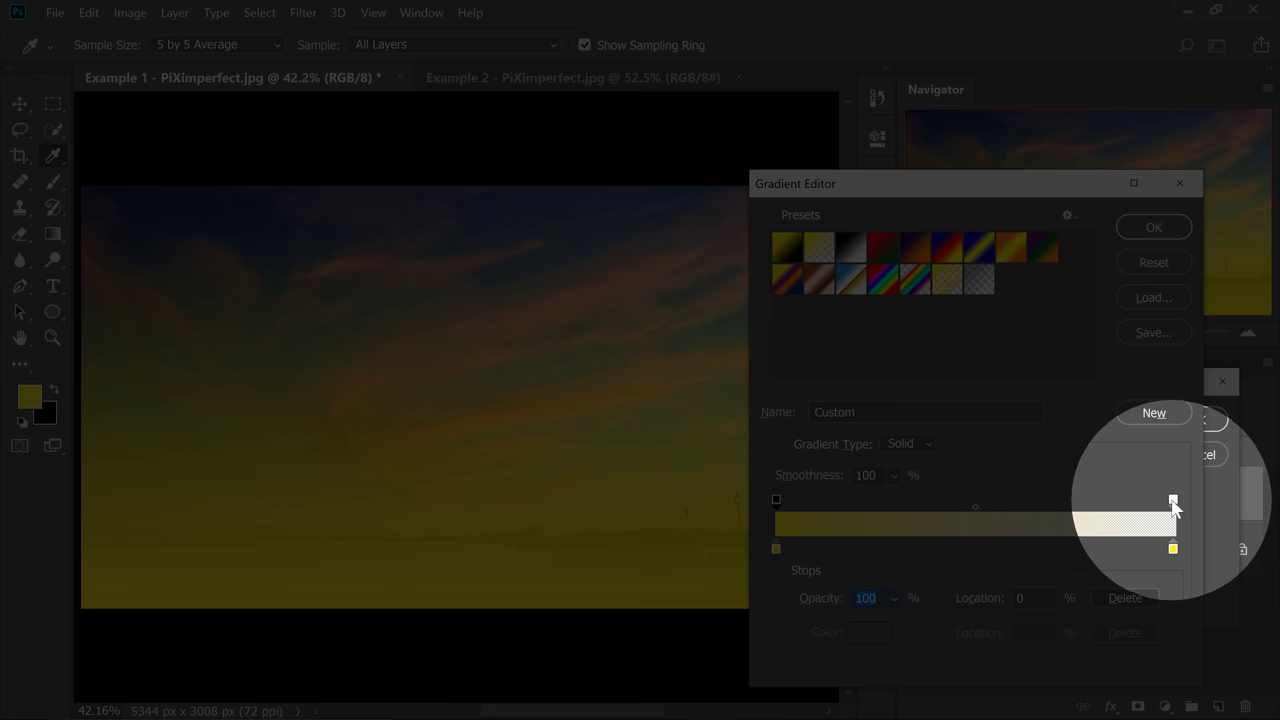
{"action": "left_click", "coordinate": [1173, 500]}
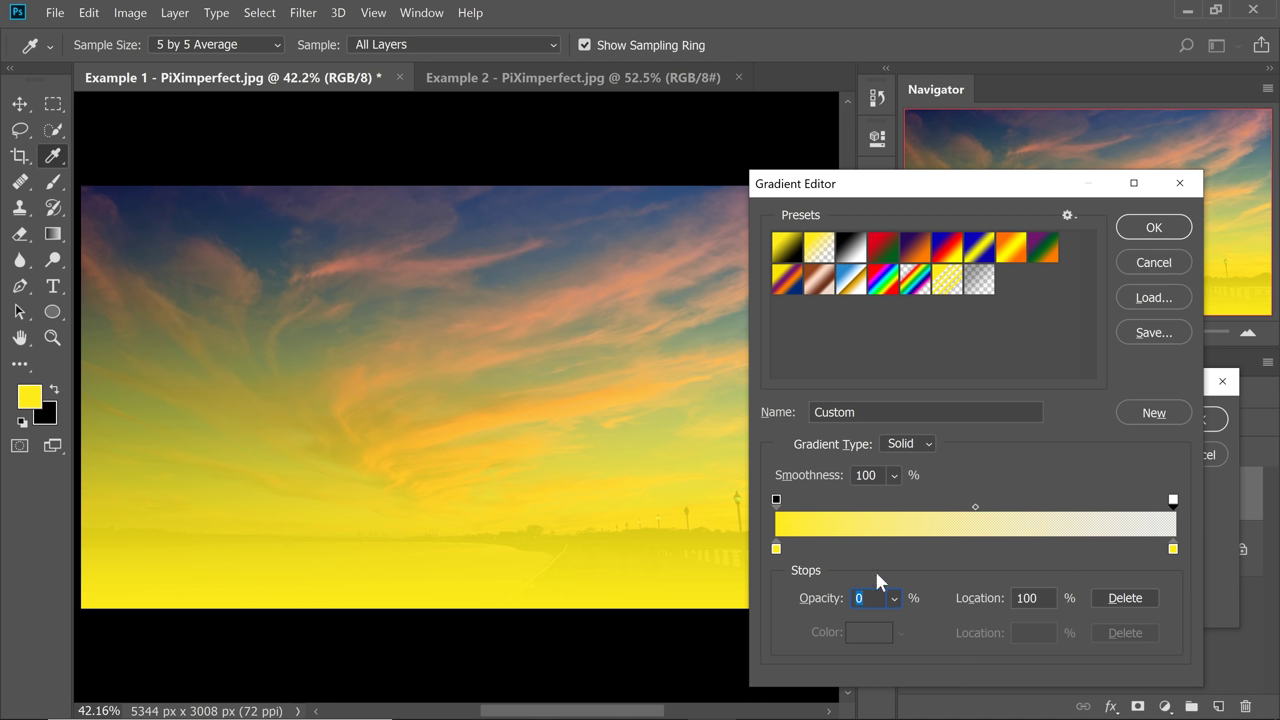
{"action": "double_click", "coordinate": [776, 548]}
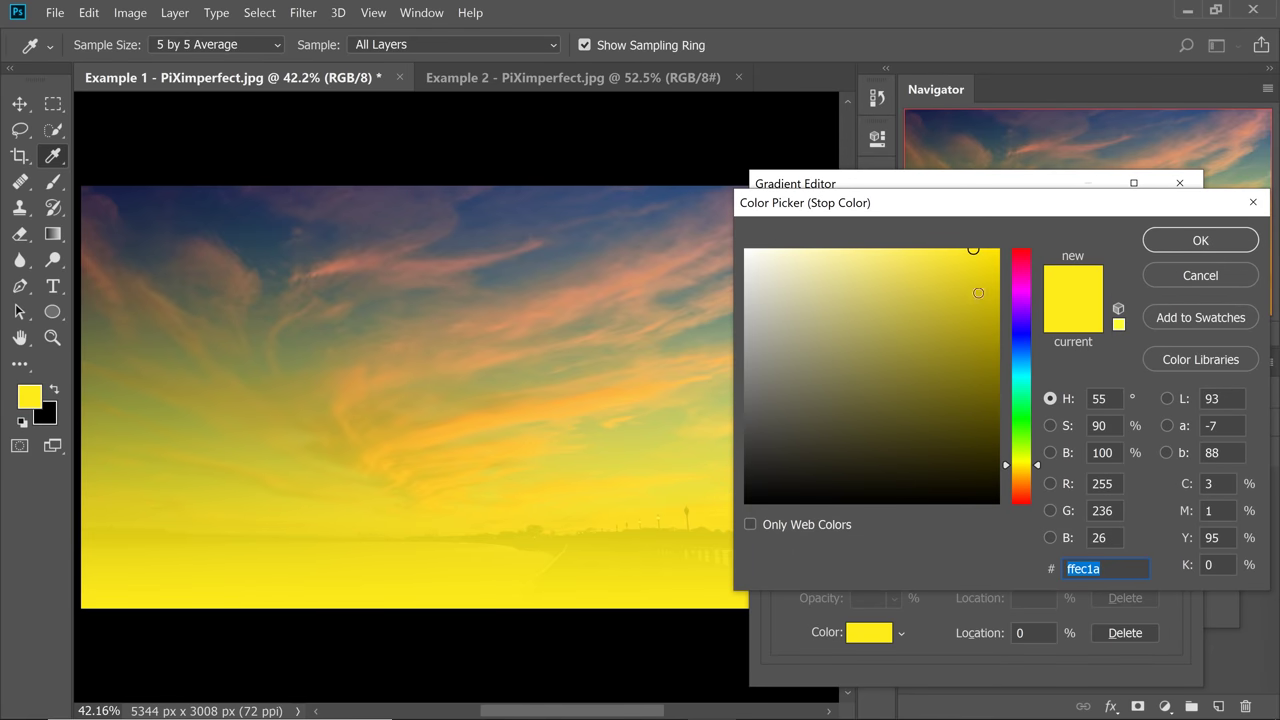
{"action": "left_click", "coordinate": [932, 262]}
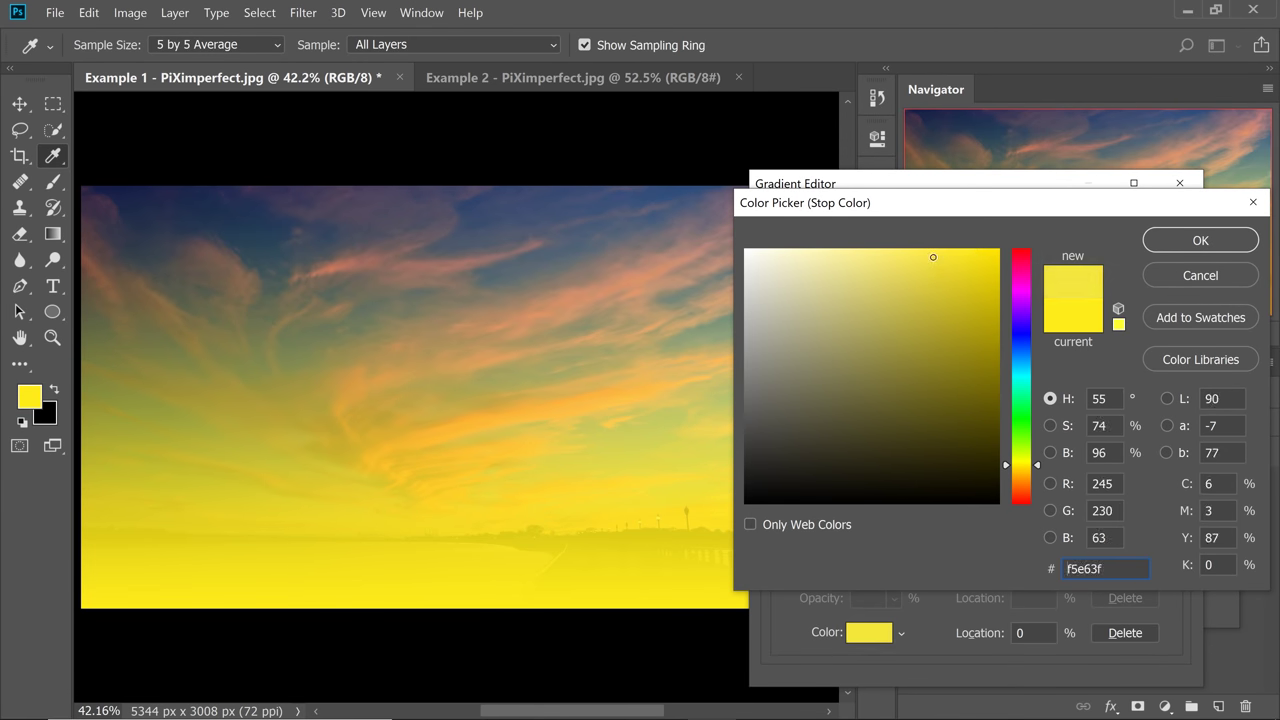
{"action": "left_click", "coordinate": [1219, 233]}
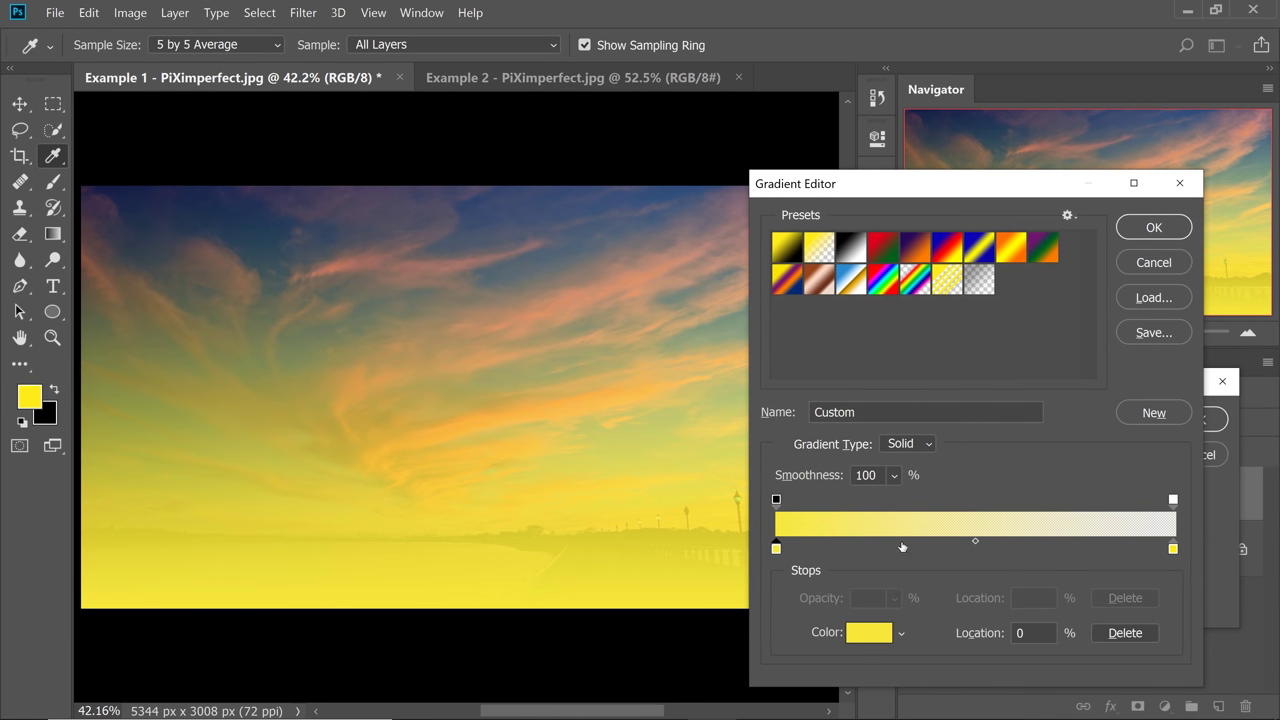
Set the gradient's ending color stop to red #fb210a at 99% location and accept the edited gradient.
{"action": "left_click_drag", "start_coordinate": [1173, 549], "coordinate": [1171, 549]}
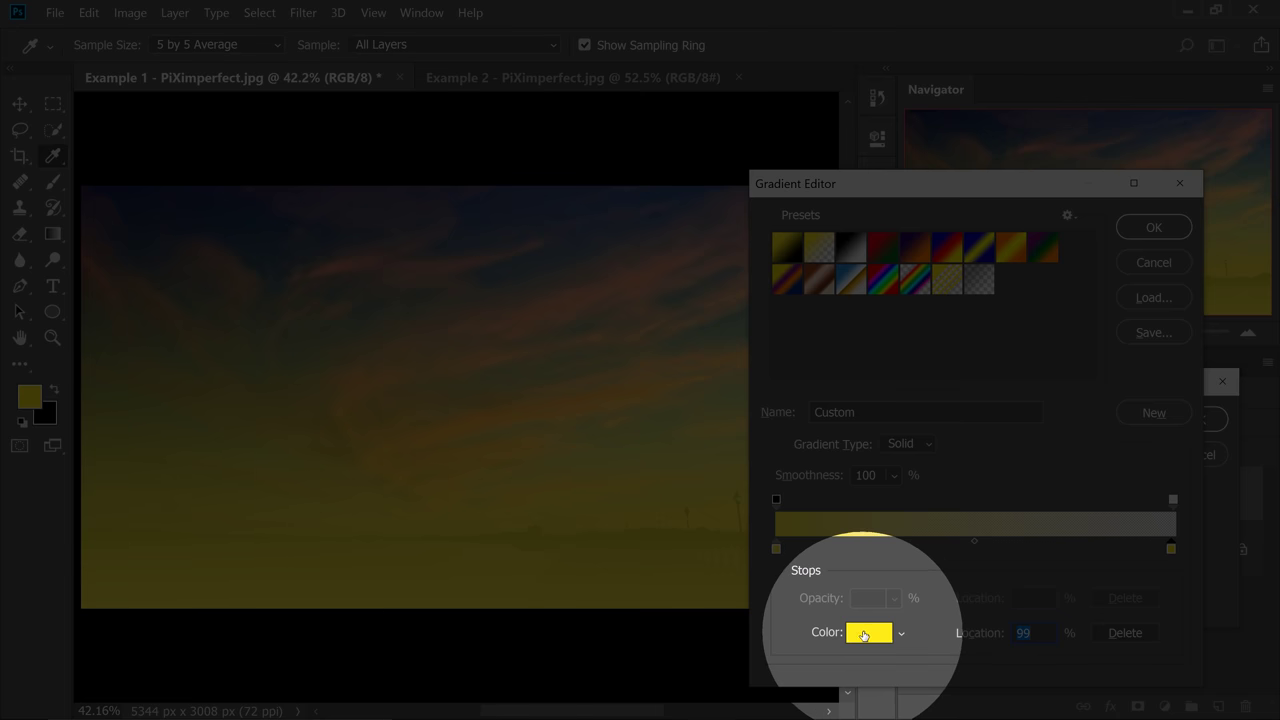
{"action": "left_click", "coordinate": [869, 634]}
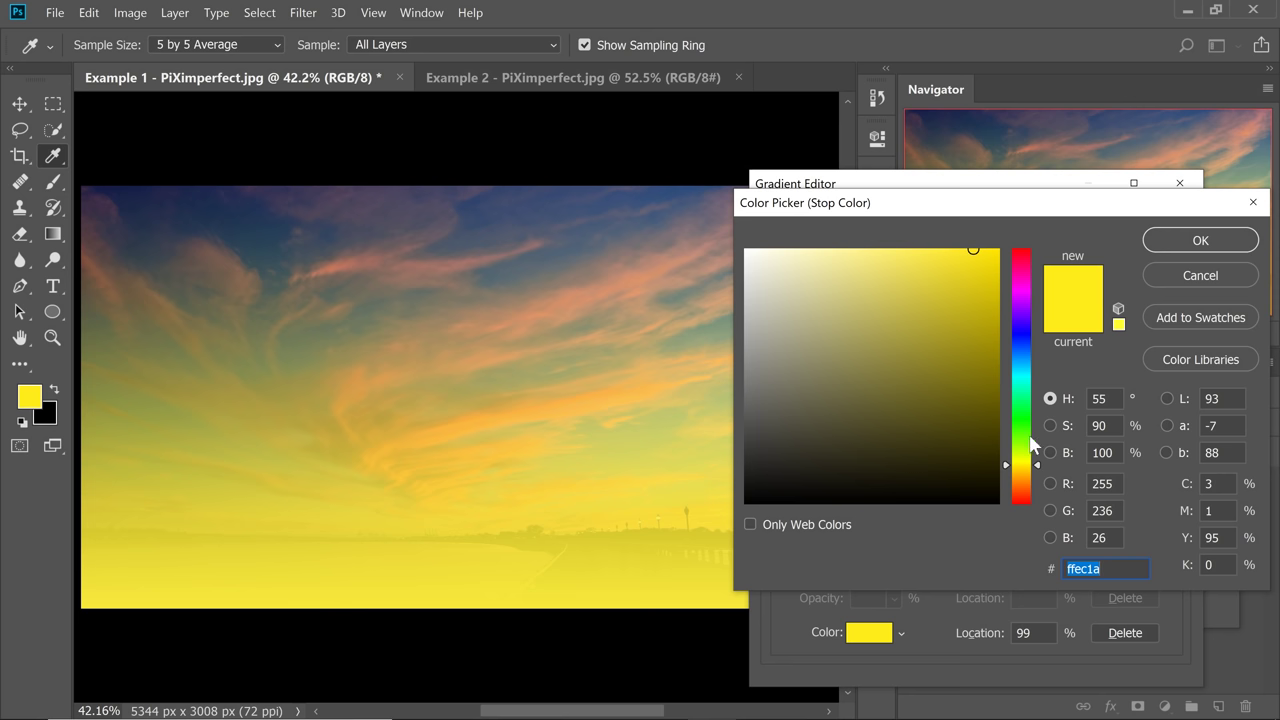
{"action": "left_click_drag", "start_coordinate": [1035, 450], "coordinate": [1032, 500]}
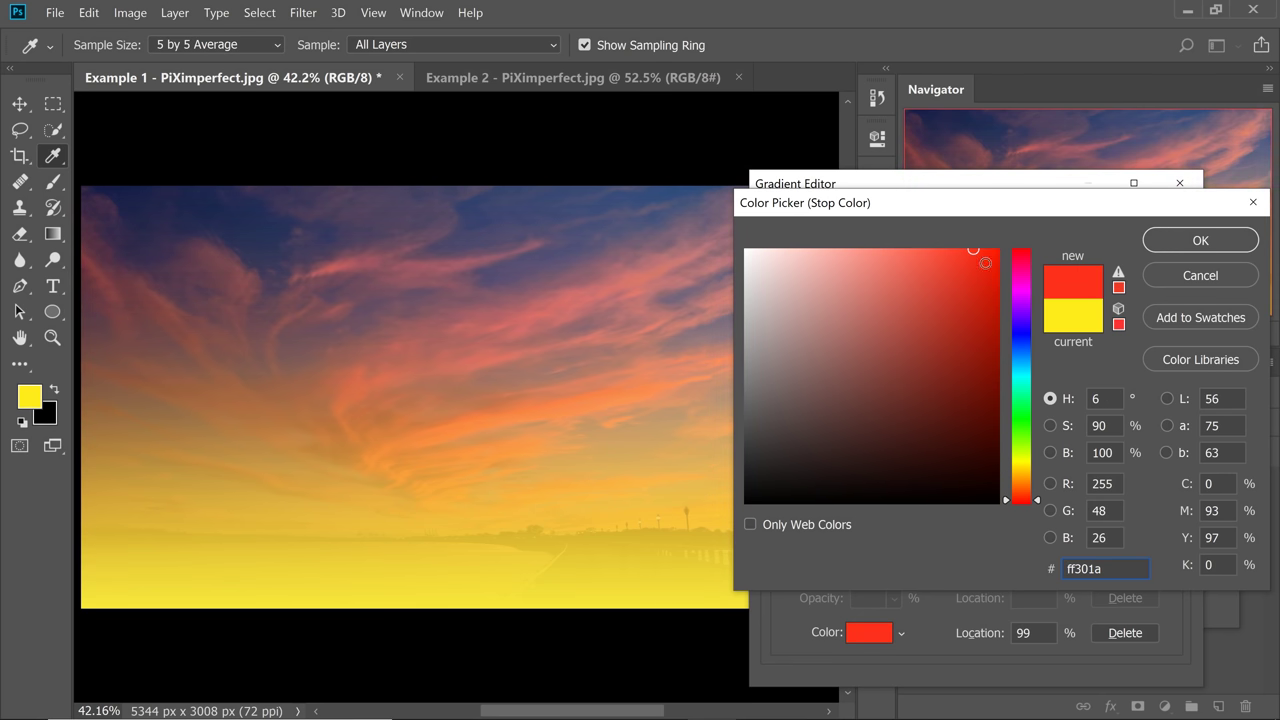
{"action": "left_click_drag", "start_coordinate": [973, 249], "coordinate": [990, 253]}
{"action": "left_click", "coordinate": [1197, 242]}
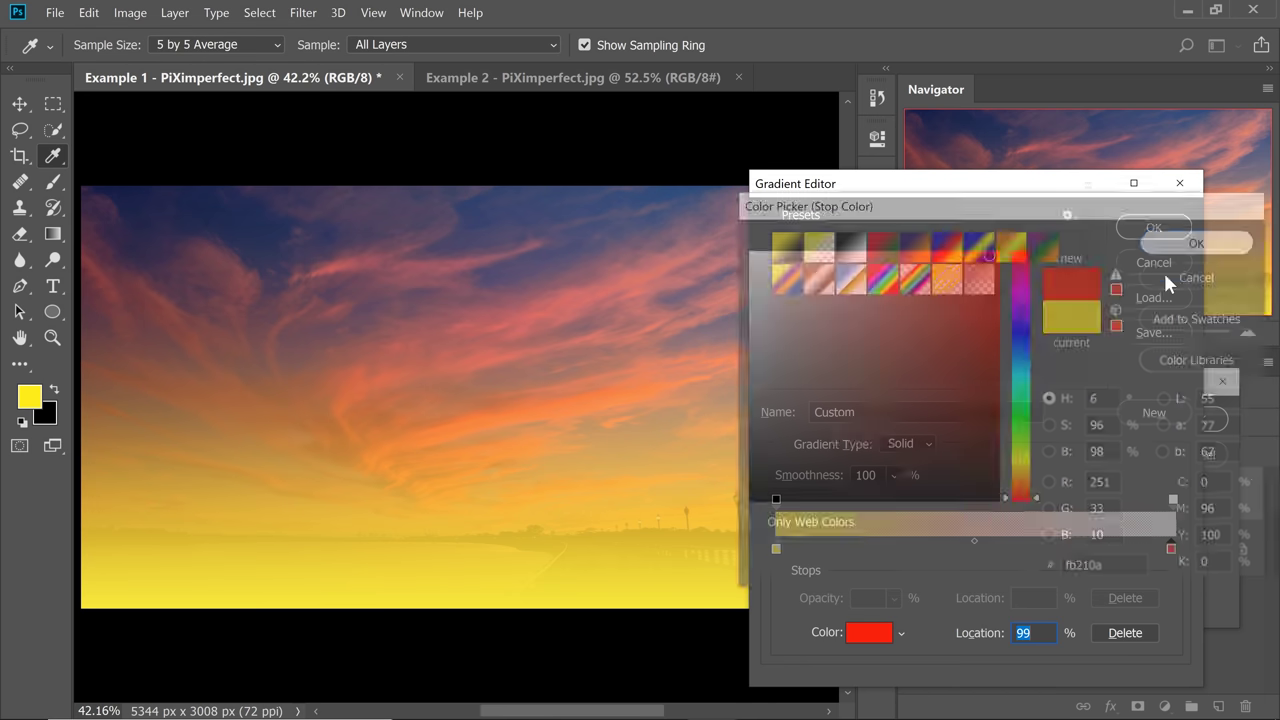
{"action": "left_click", "coordinate": [1150, 229]}
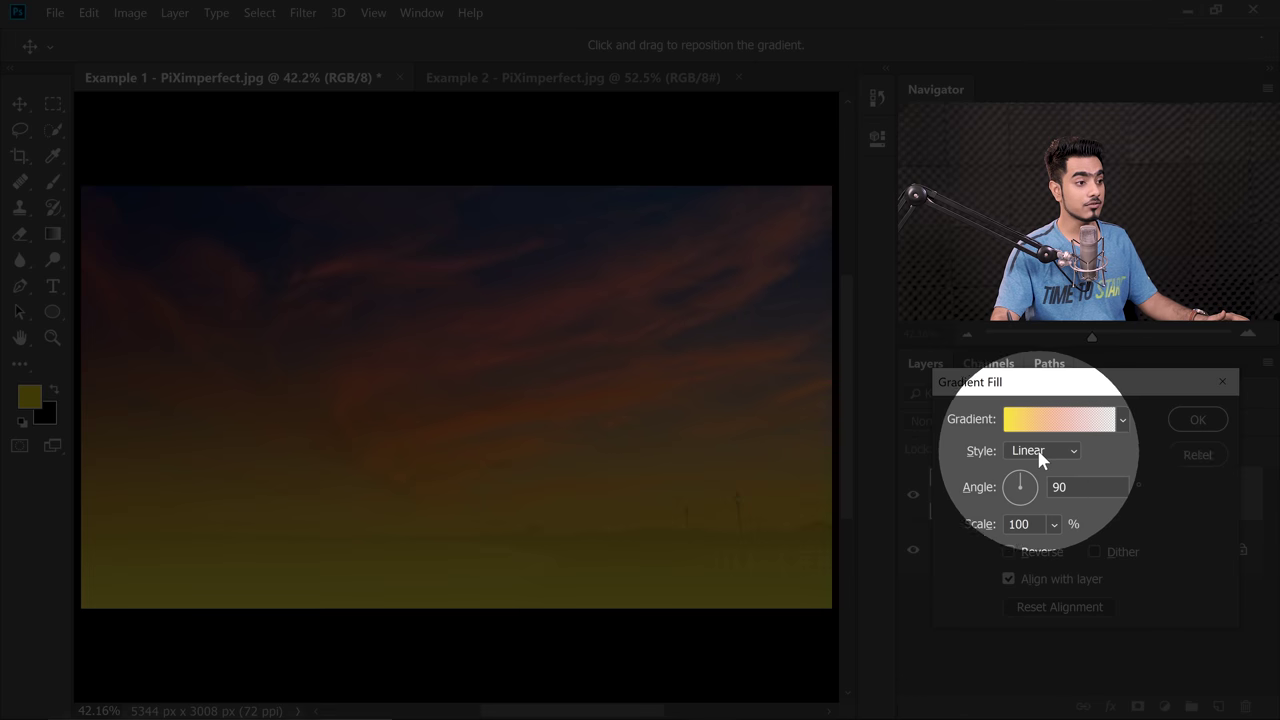
Change the gradient style to Radial and move the glow down to the horizon between the lampposts above the boardwalk.
{"action": "left_click", "coordinate": [1017, 450]}
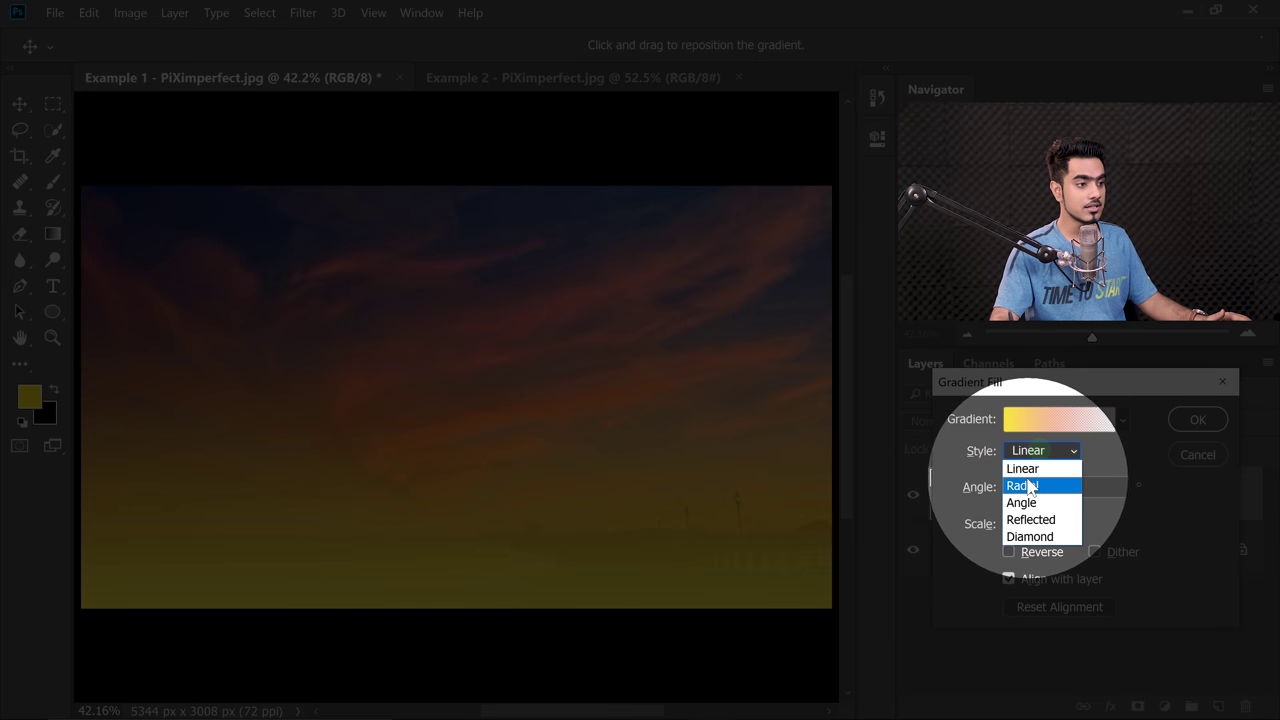
{"action": "left_click", "coordinate": [1027, 486]}
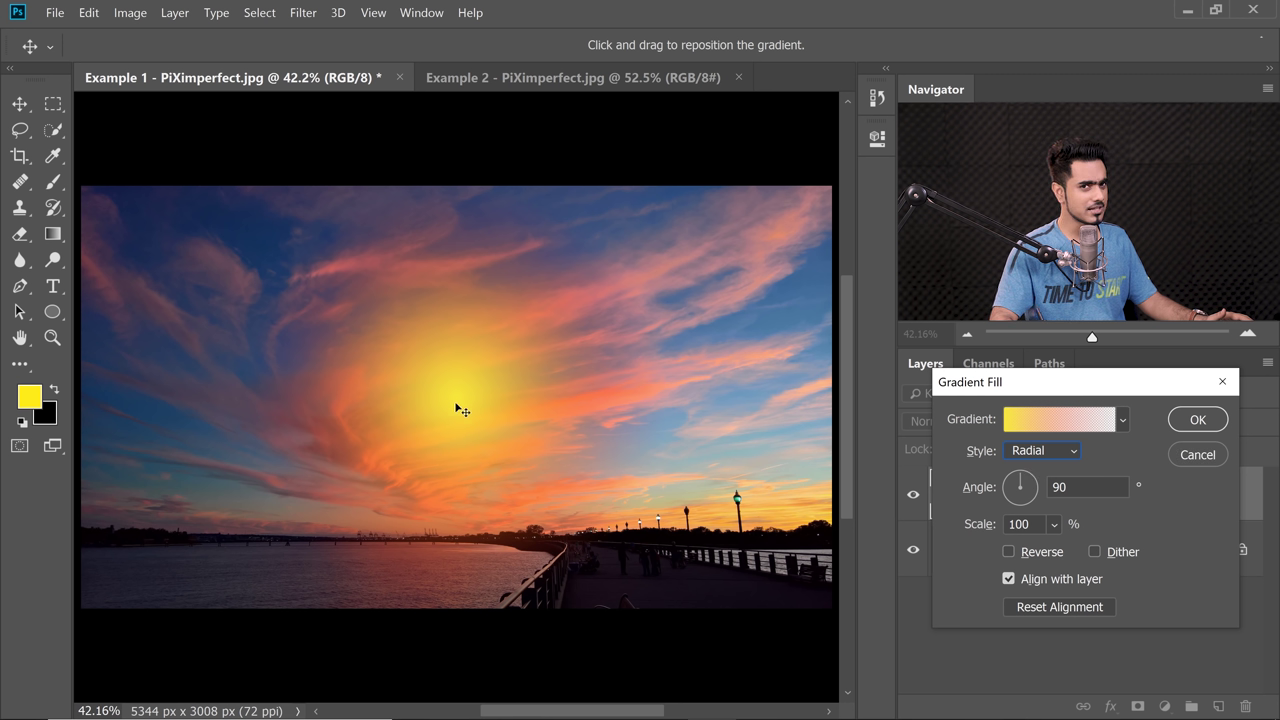
{"action": "left_click_drag", "start_coordinate": [451, 397], "coordinate": [704, 507]}
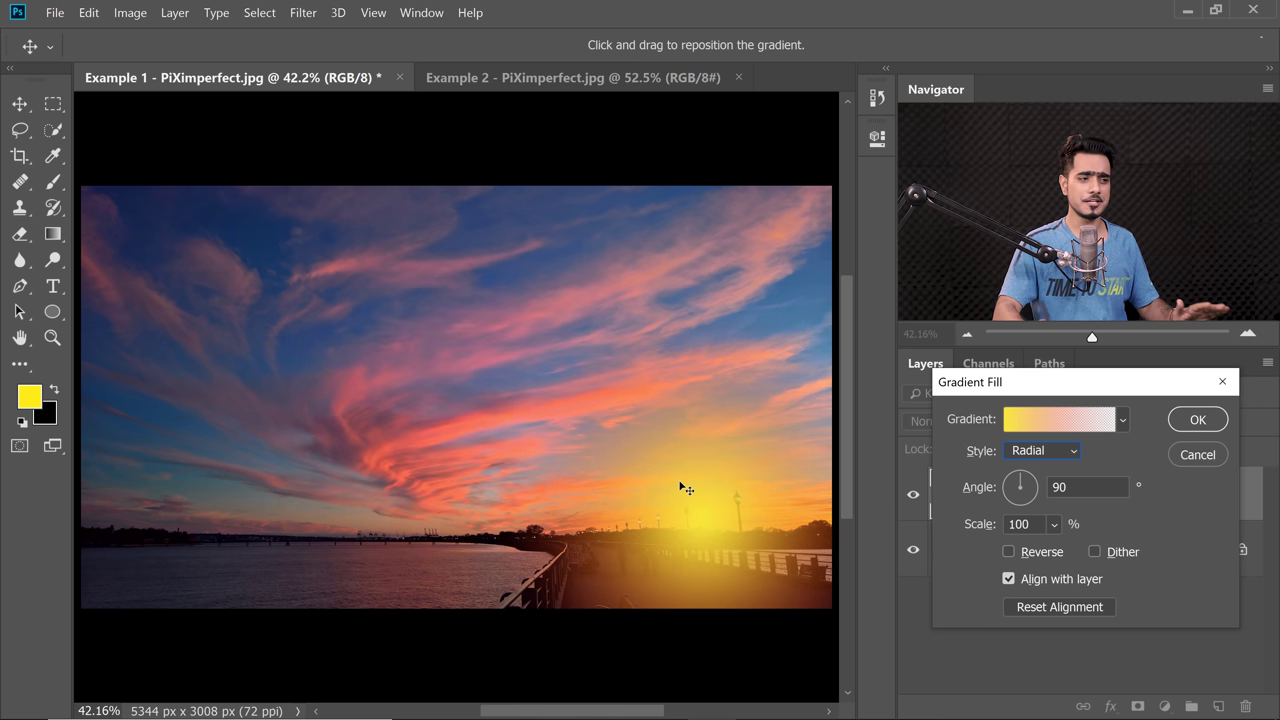
Set the gradient's scale to 25% and apply the gradient fill.
{"action": "left_click", "coordinate": [1054, 525]}
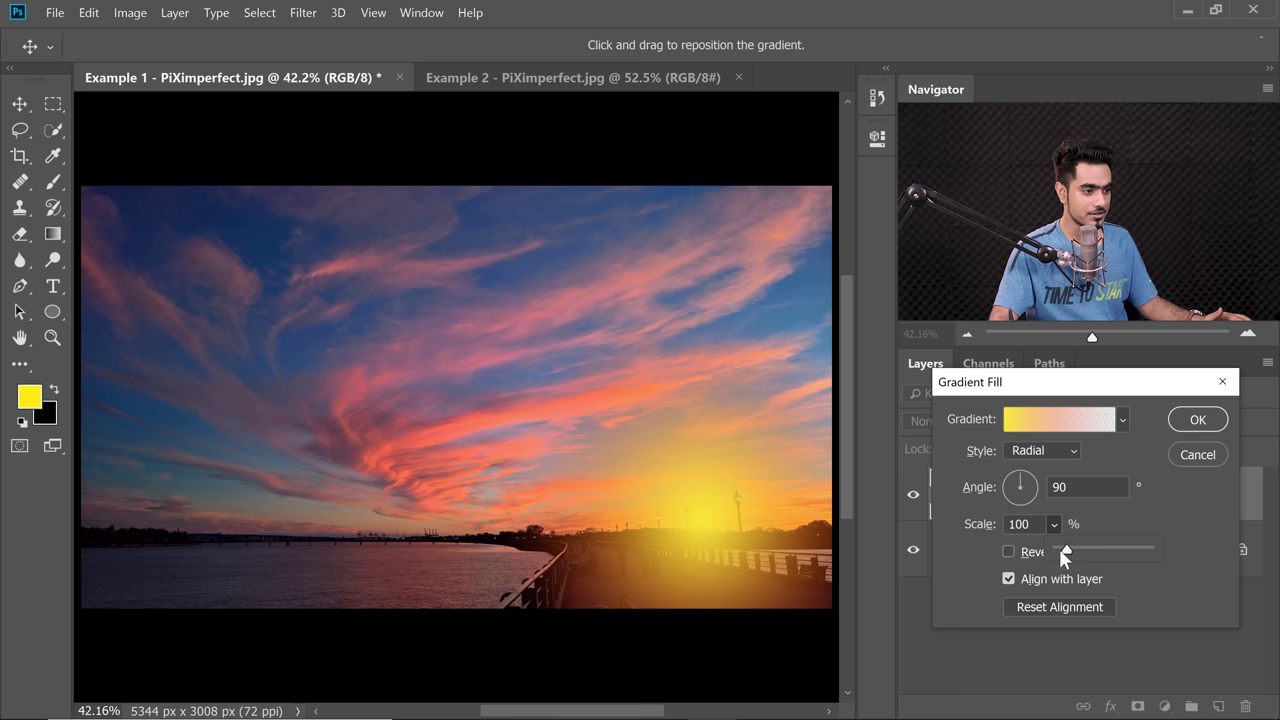
{"action": "left_click_drag", "start_coordinate": [1059, 548], "coordinate": [1058, 550]}
{"action": "left_click", "coordinate": [941, 516]}
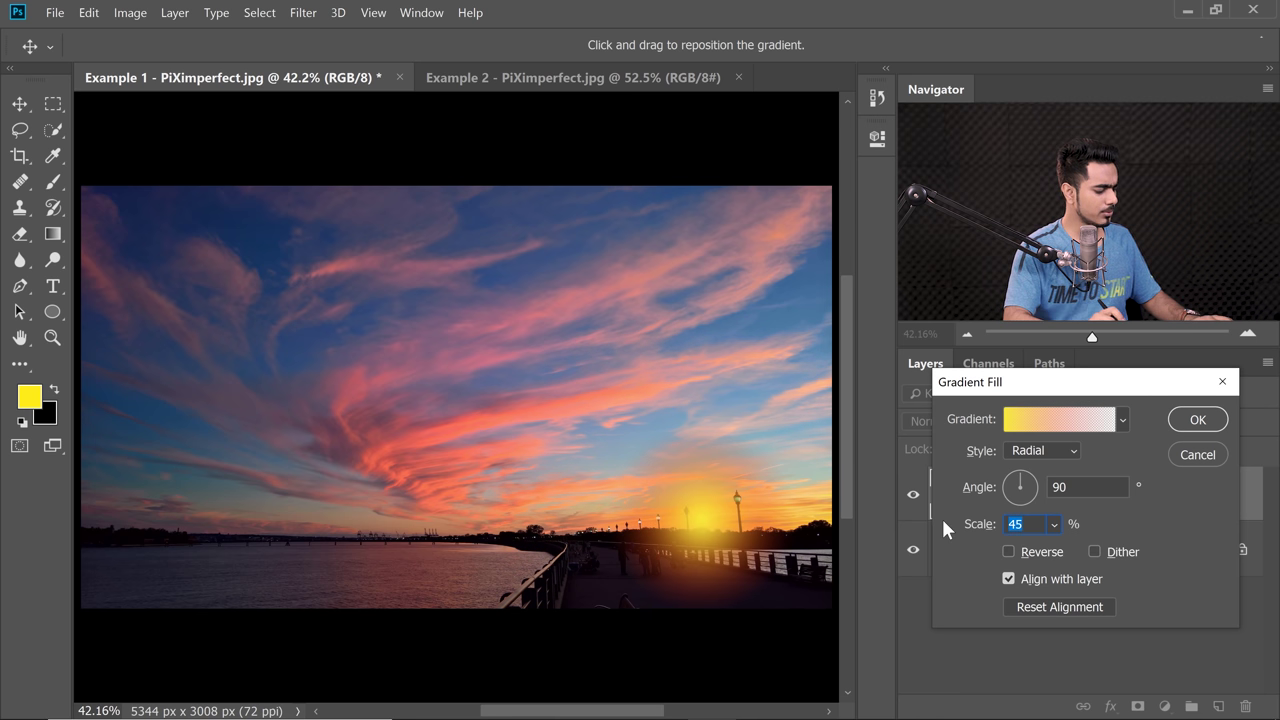
{"action": "type", "text": "25"}
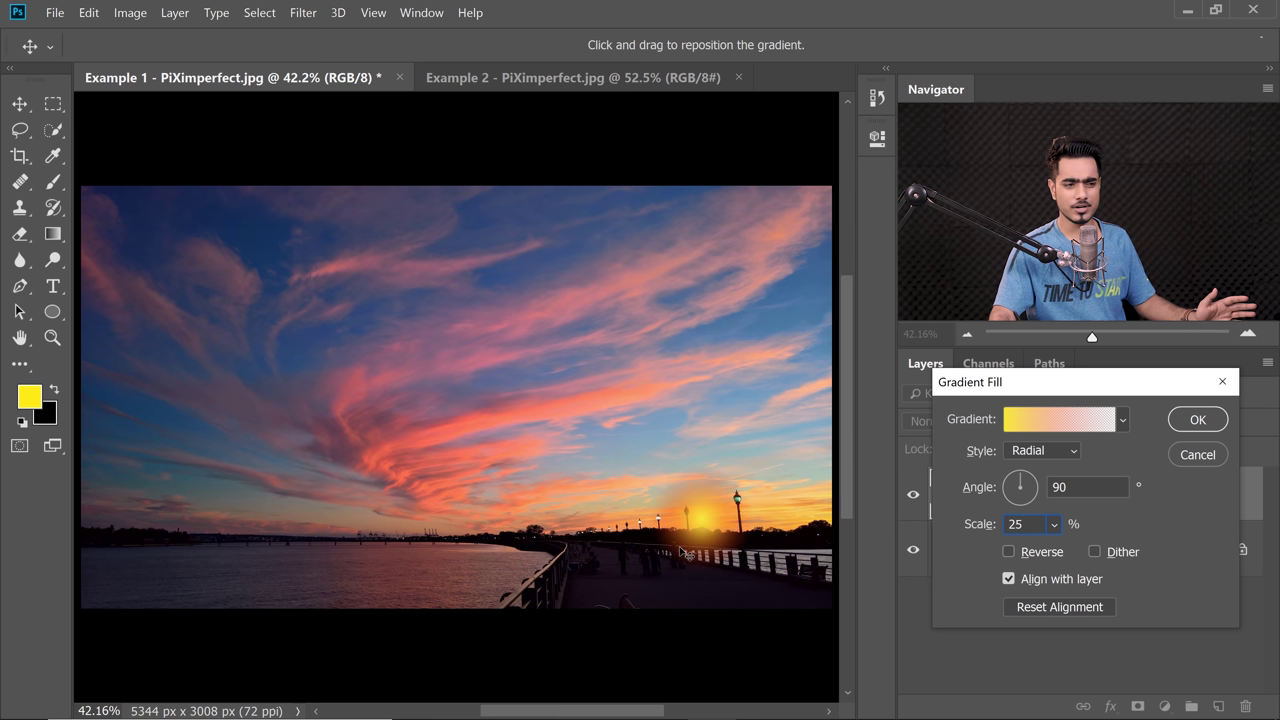
{"action": "left_click", "coordinate": [1196, 420]}
Change the gradient fill layer's blend mode to Color Dodge.
{"action": "key", "text": "b"}
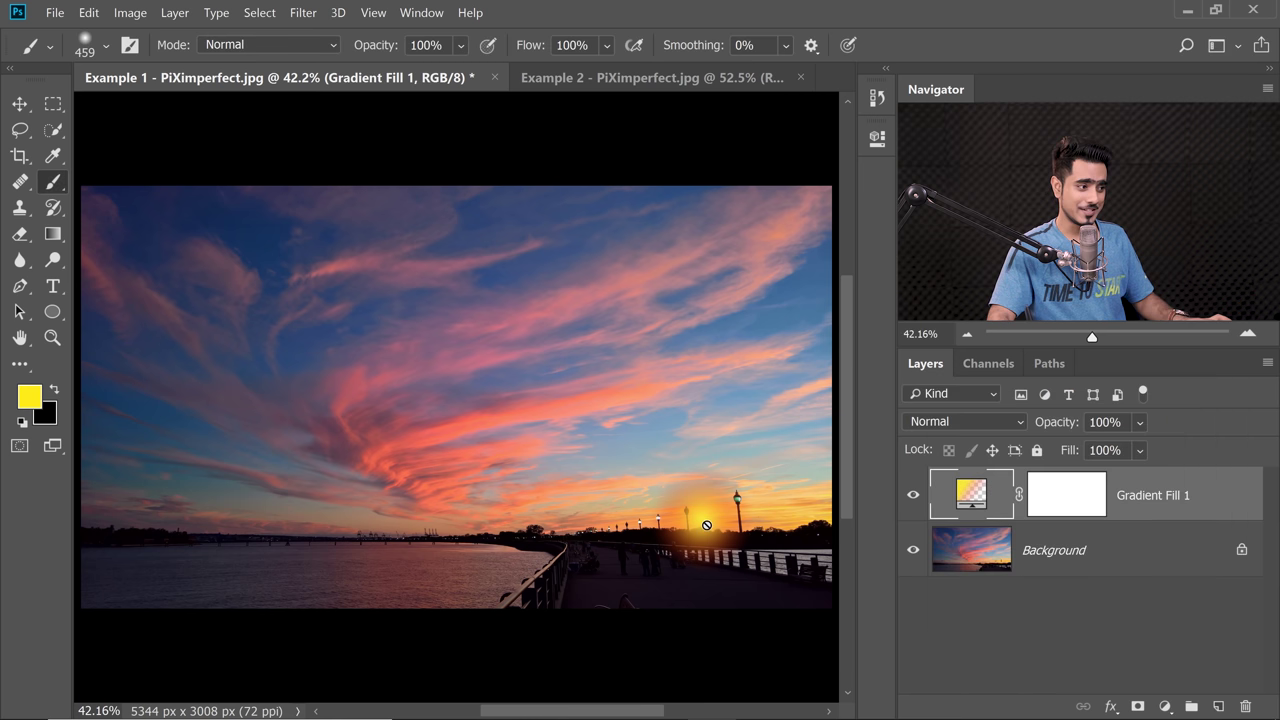
{"action": "scroll", "coordinate": [711, 521], "scroll_direction": "up", "scroll_amount": 8}
{"action": "left_click_drag", "start_coordinate": [766, 531], "coordinate": [744, 517]}
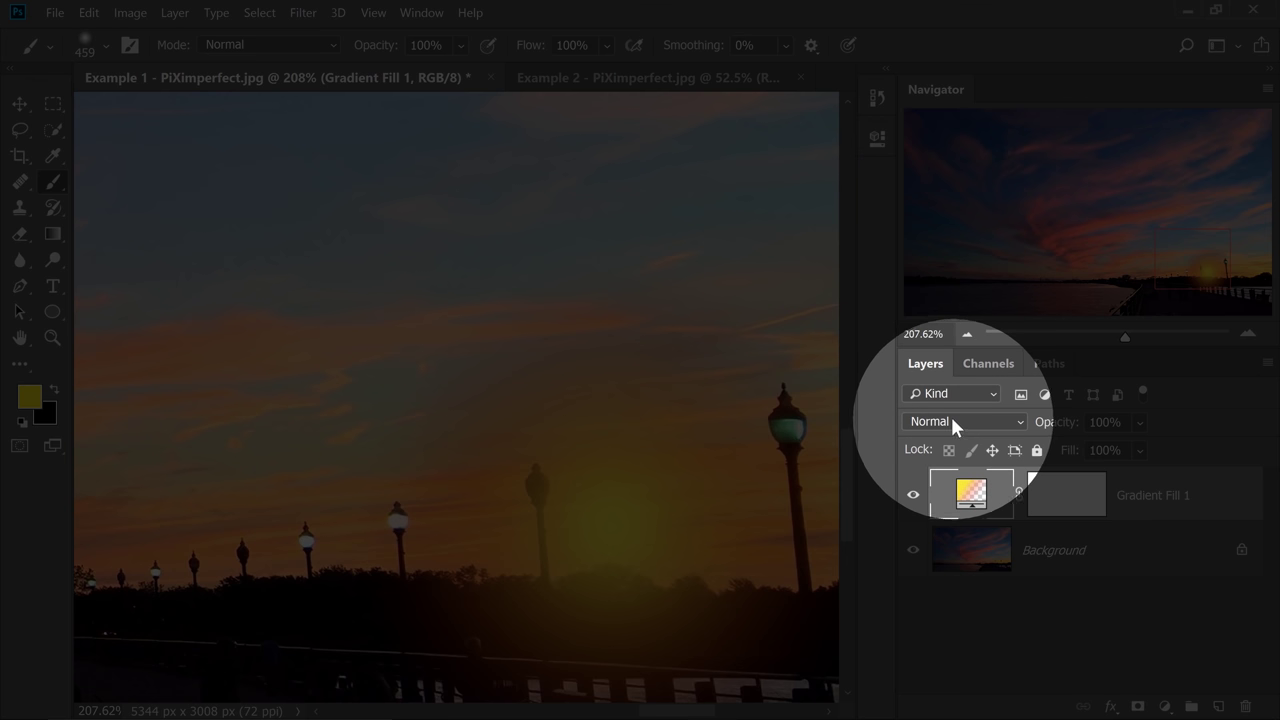
{"action": "left_click", "coordinate": [952, 421]}
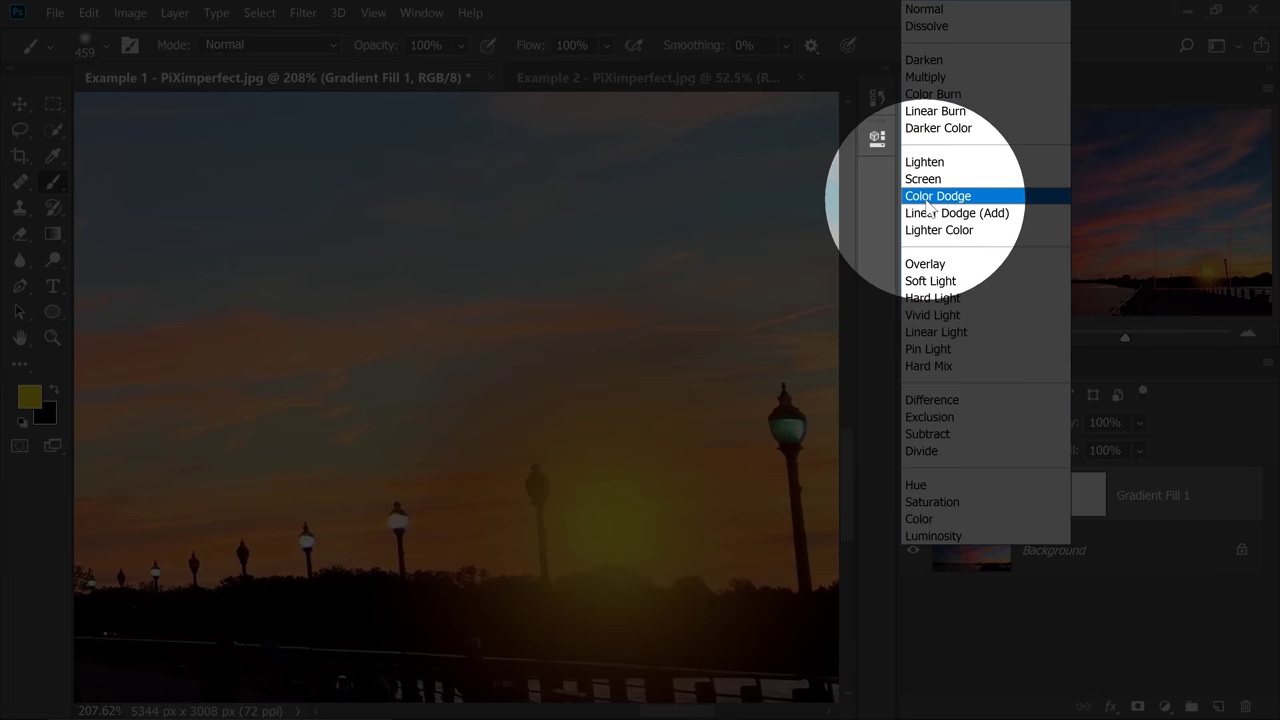
{"action": "key", "text": "Return"}
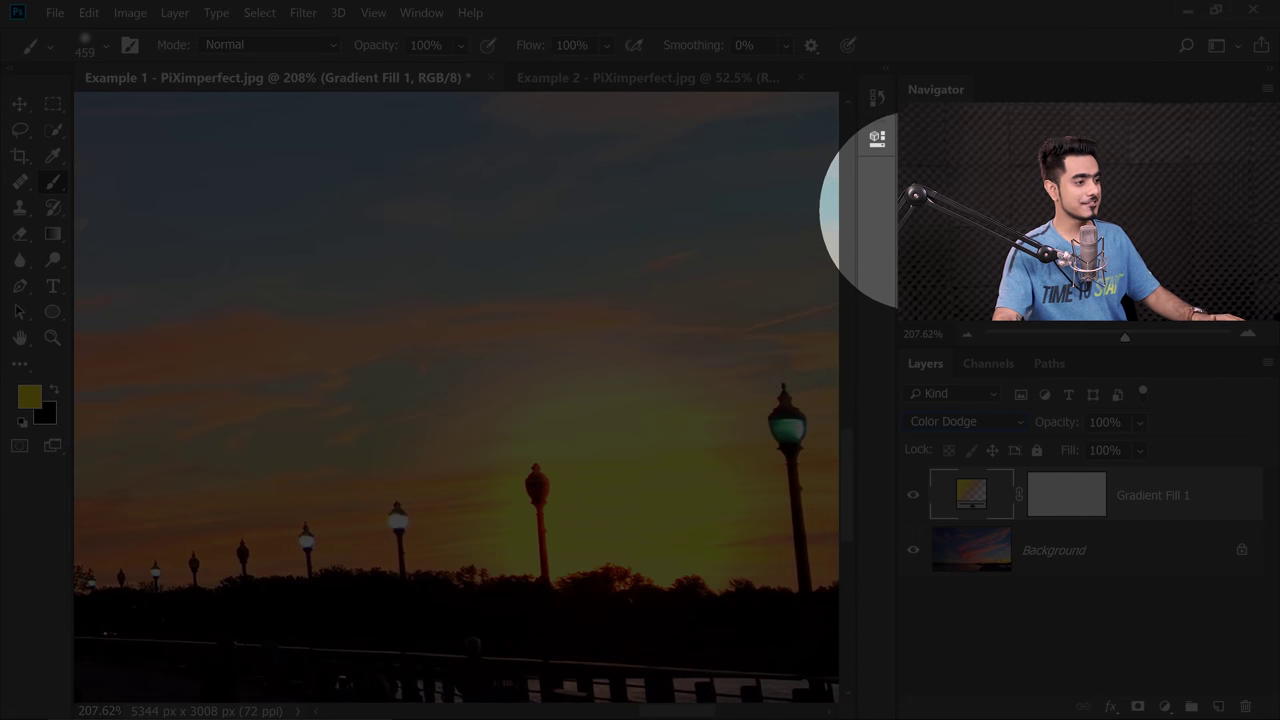
Reopen the gradient fill's settings and shift the glow along the horizon, away from the large green lamppost, just behind the unlit one.
{"action": "scroll", "coordinate": [660, 490], "scroll_direction": "down", "scroll_amount": 3}
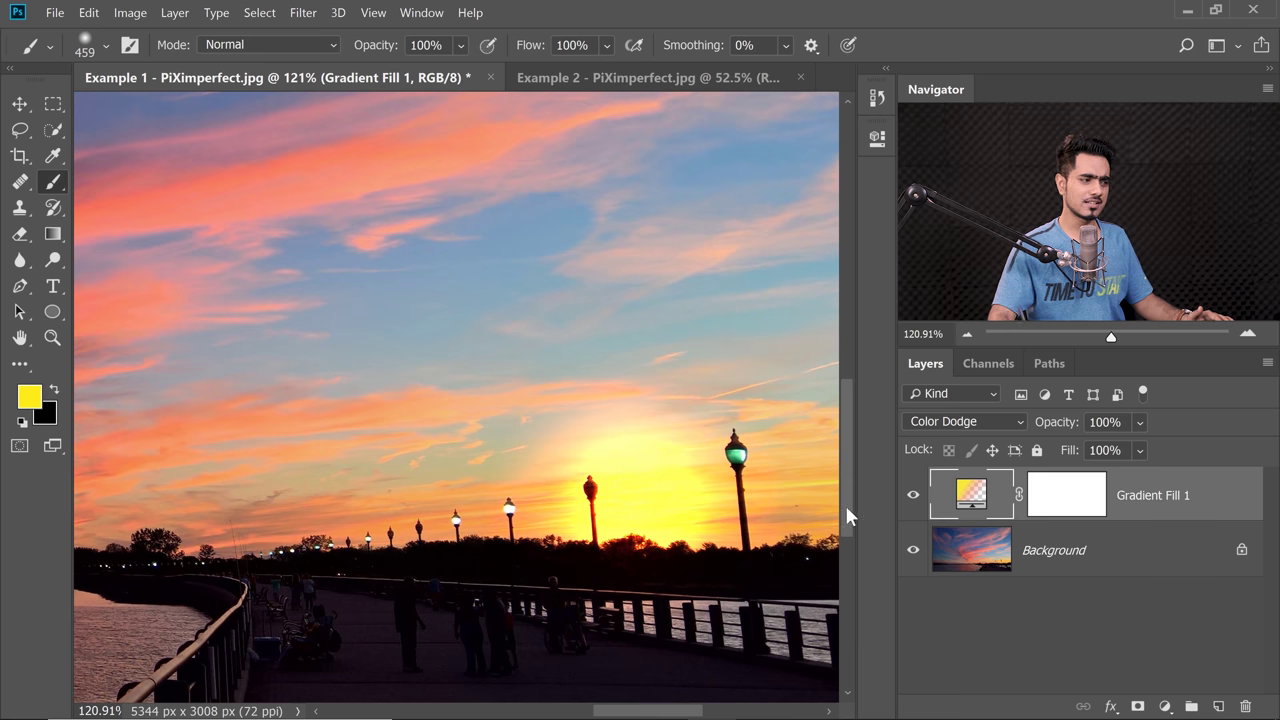
{"action": "scroll", "coordinate": [657, 500], "scroll_direction": "down", "scroll_amount": 3}
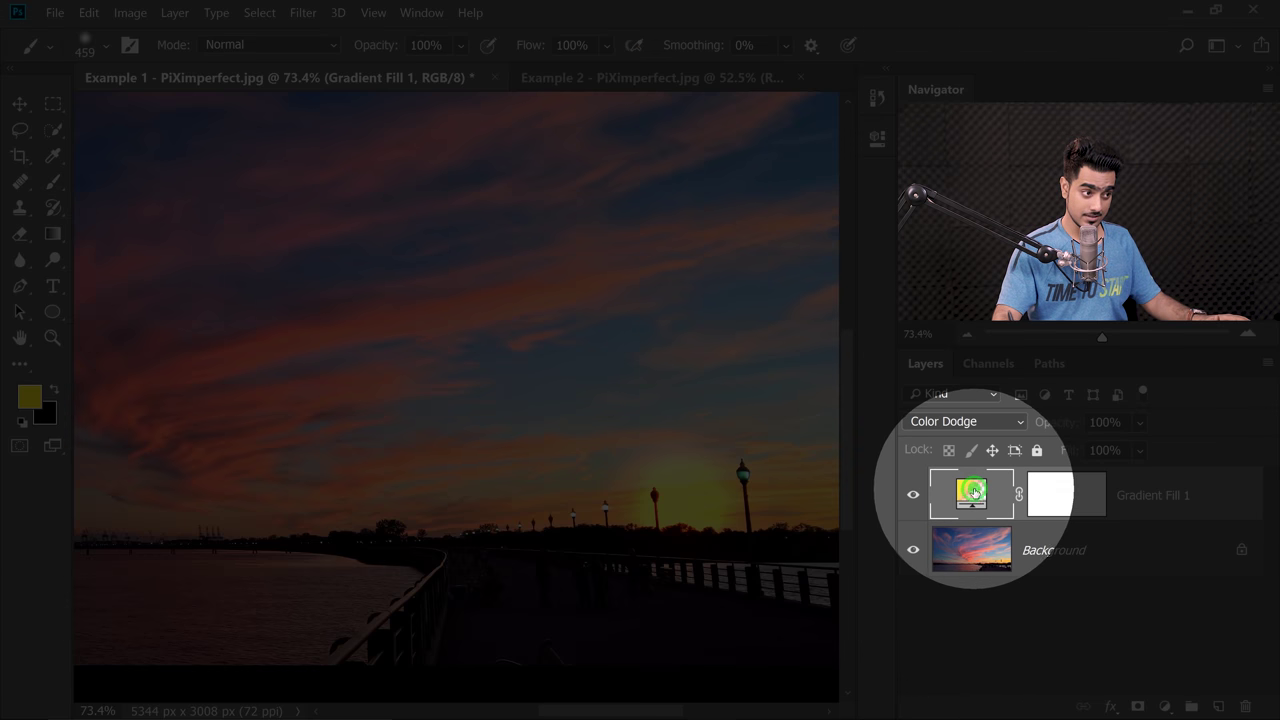
{"action": "double_click", "coordinate": [970, 494]}
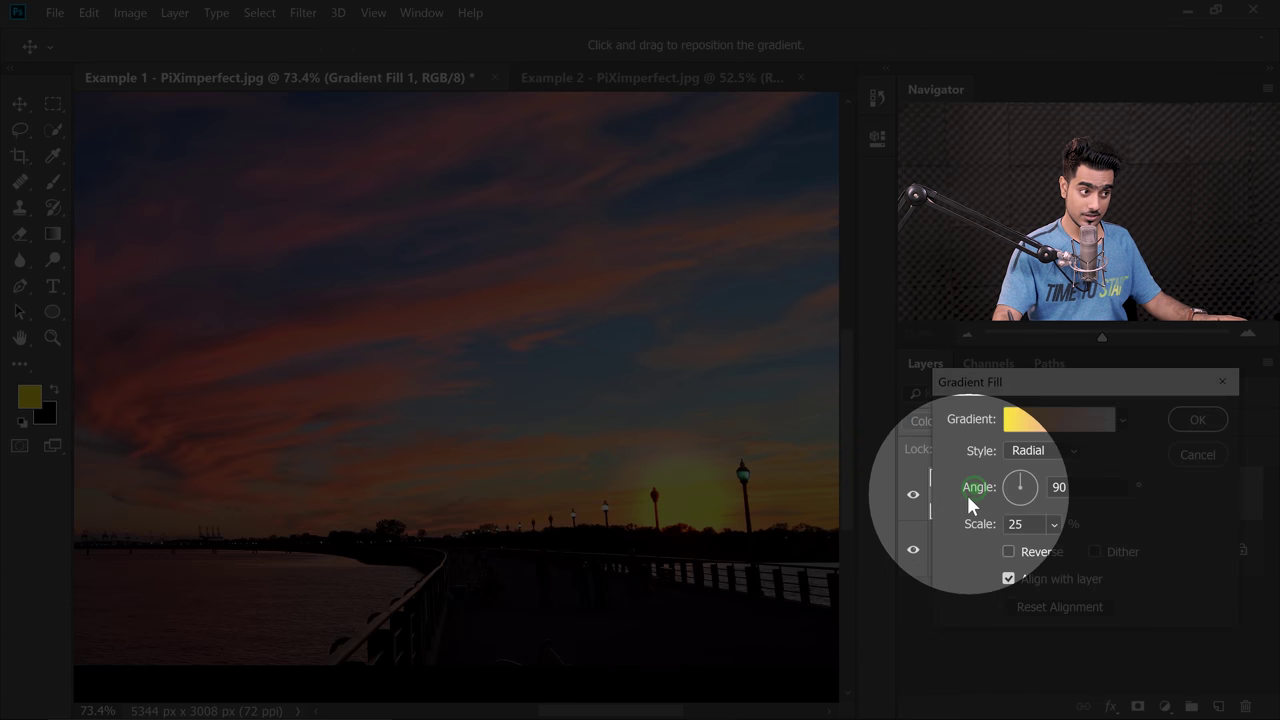
{"action": "left_click_drag", "start_coordinate": [710, 520], "coordinate": [643, 516]}
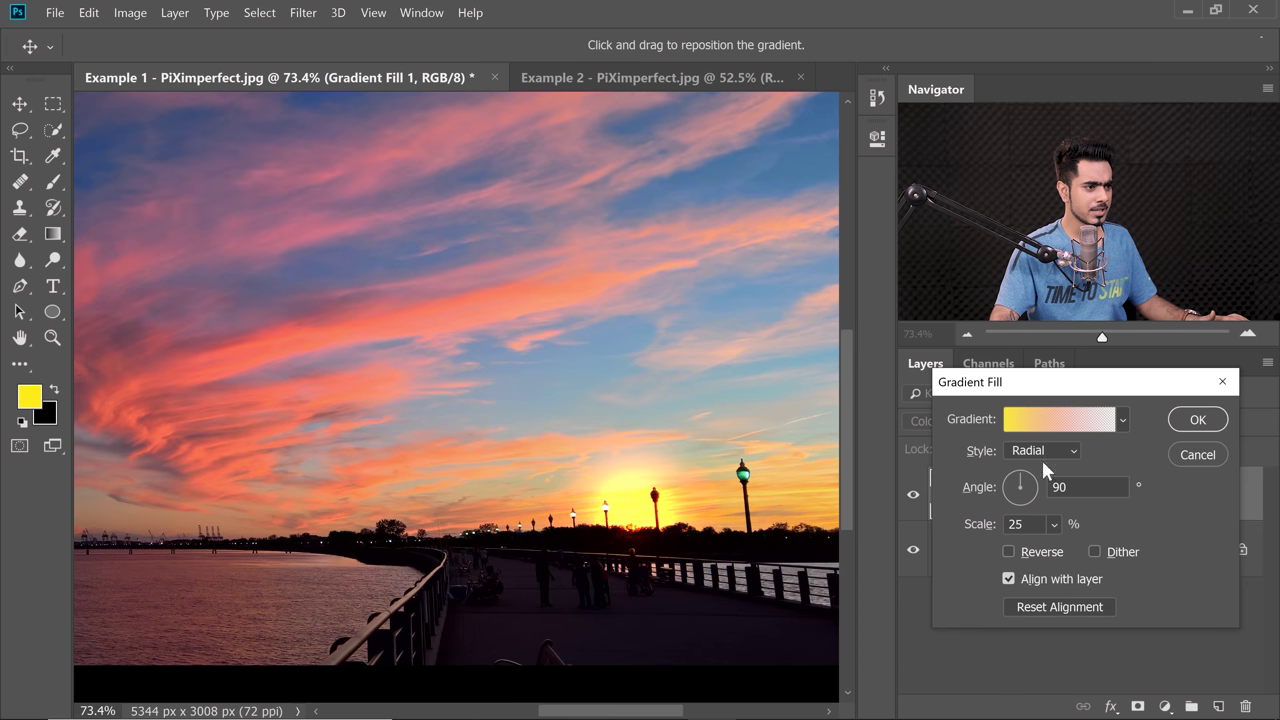
Edit the gradient again and set its starting color stop to a pale yellow, about #f6f1be.
{"action": "left_click", "coordinate": [1048, 420]}
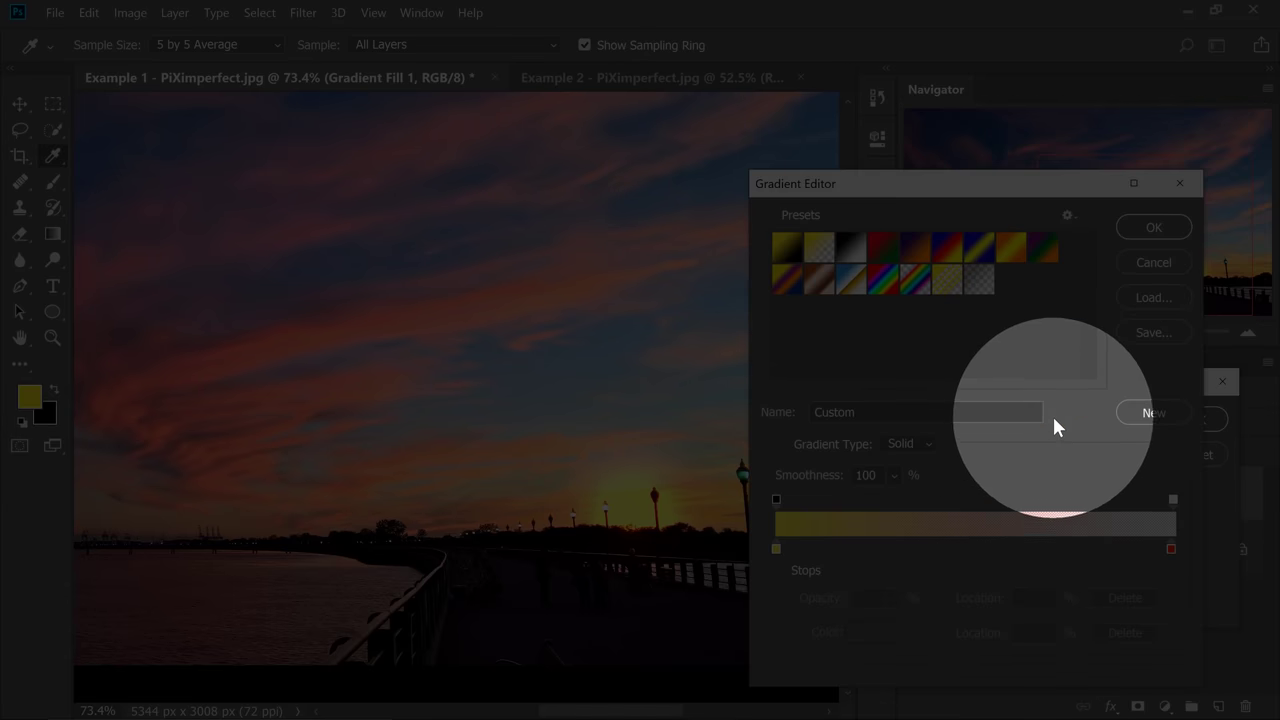
{"action": "left_click_drag", "start_coordinate": [822, 186], "coordinate": [914, 188]}
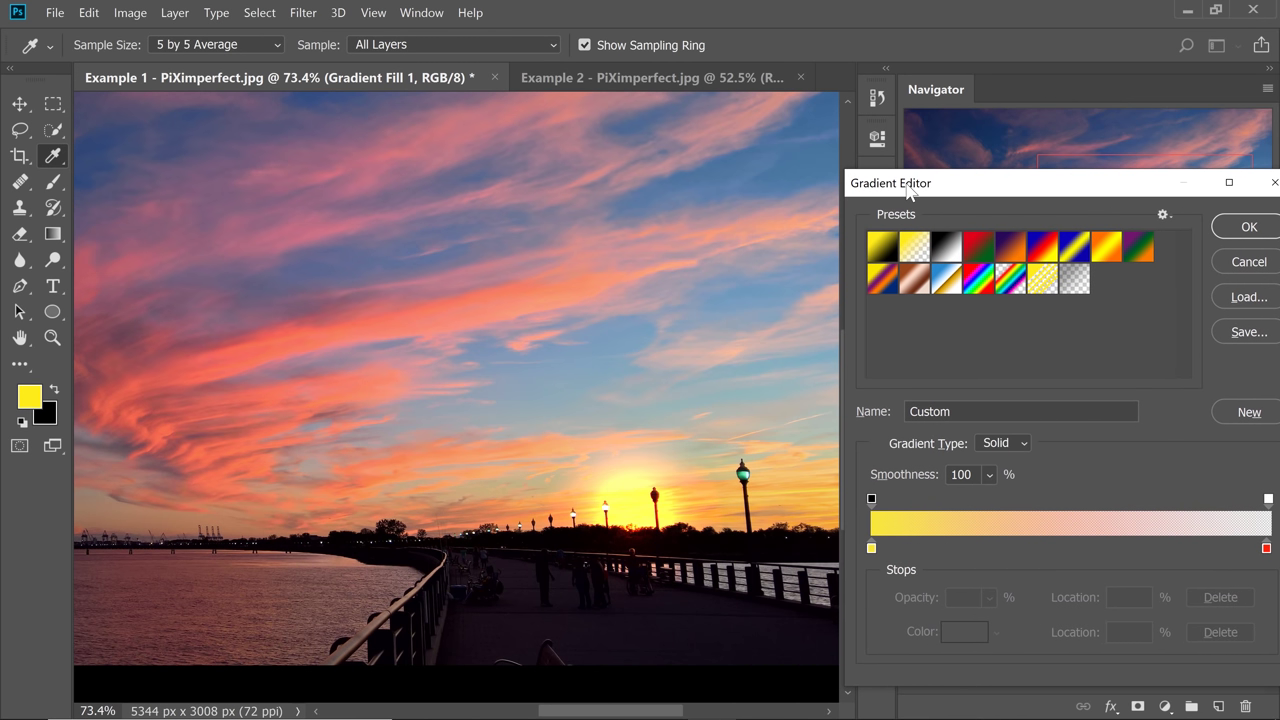
{"action": "left_click", "coordinate": [872, 549]}
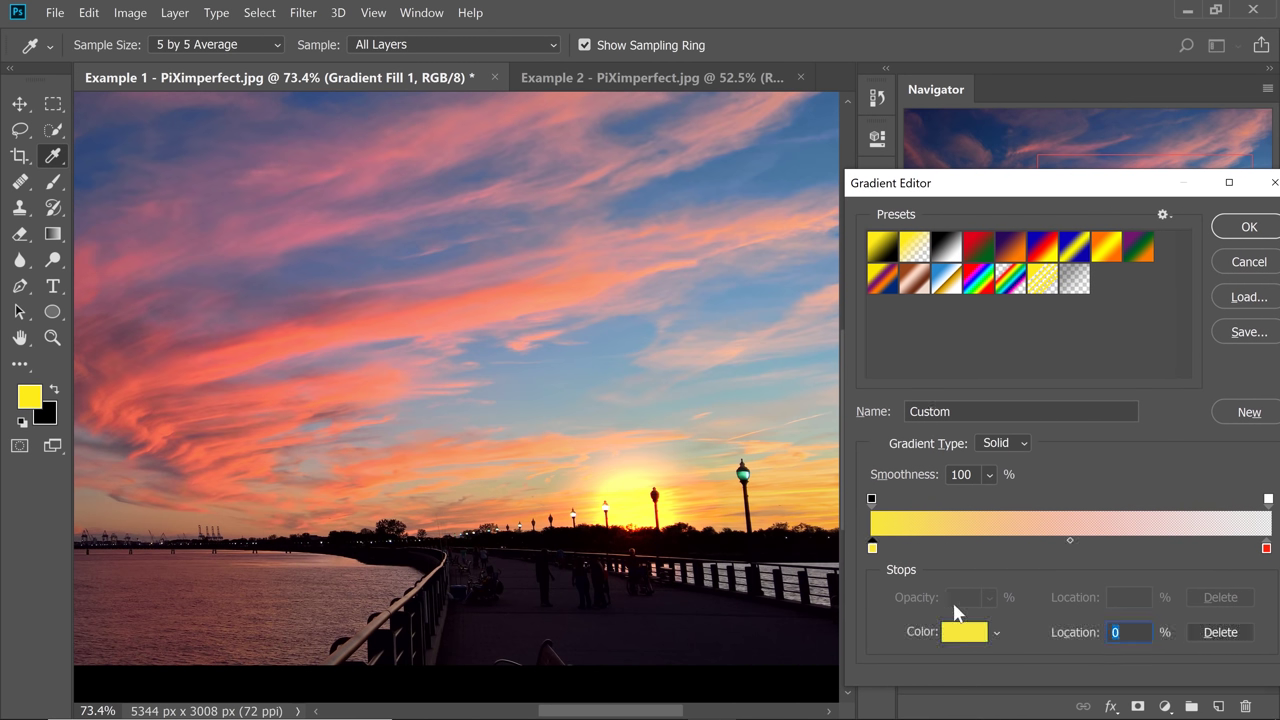
{"action": "left_click", "coordinate": [963, 634]}
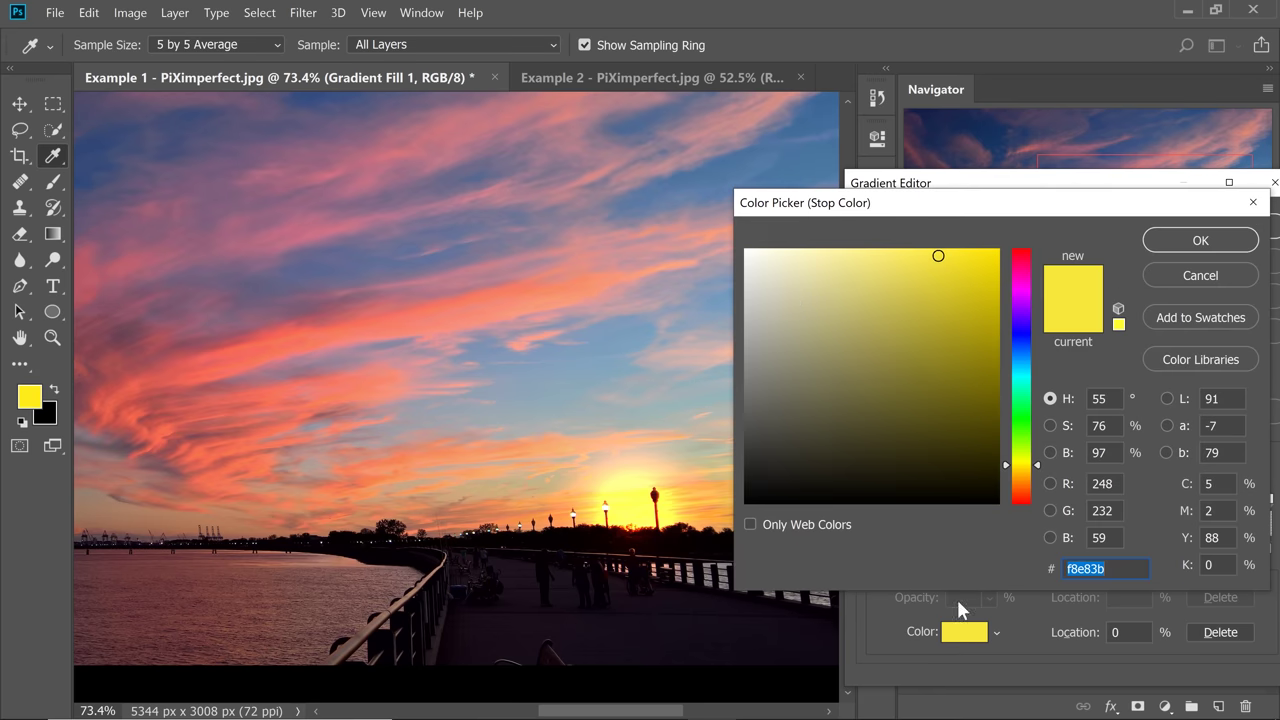
{"action": "left_click", "coordinate": [801, 259]}
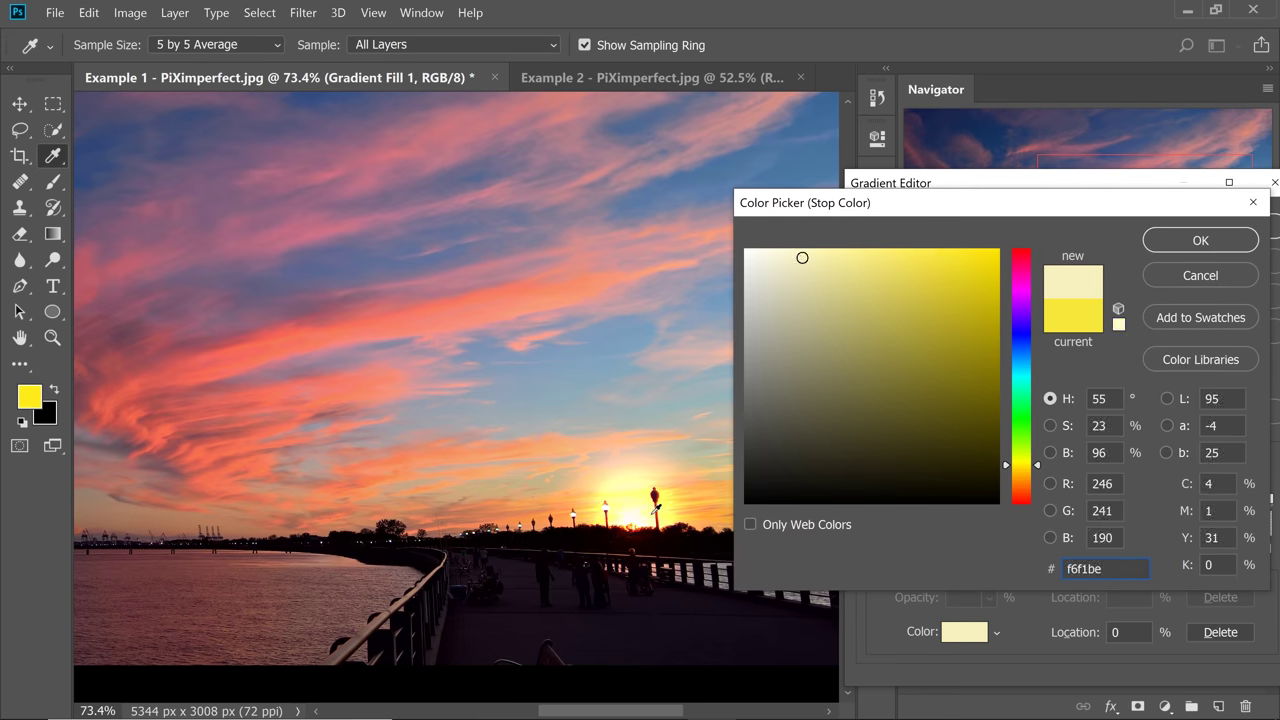
{"action": "left_click", "coordinate": [1195, 242]}
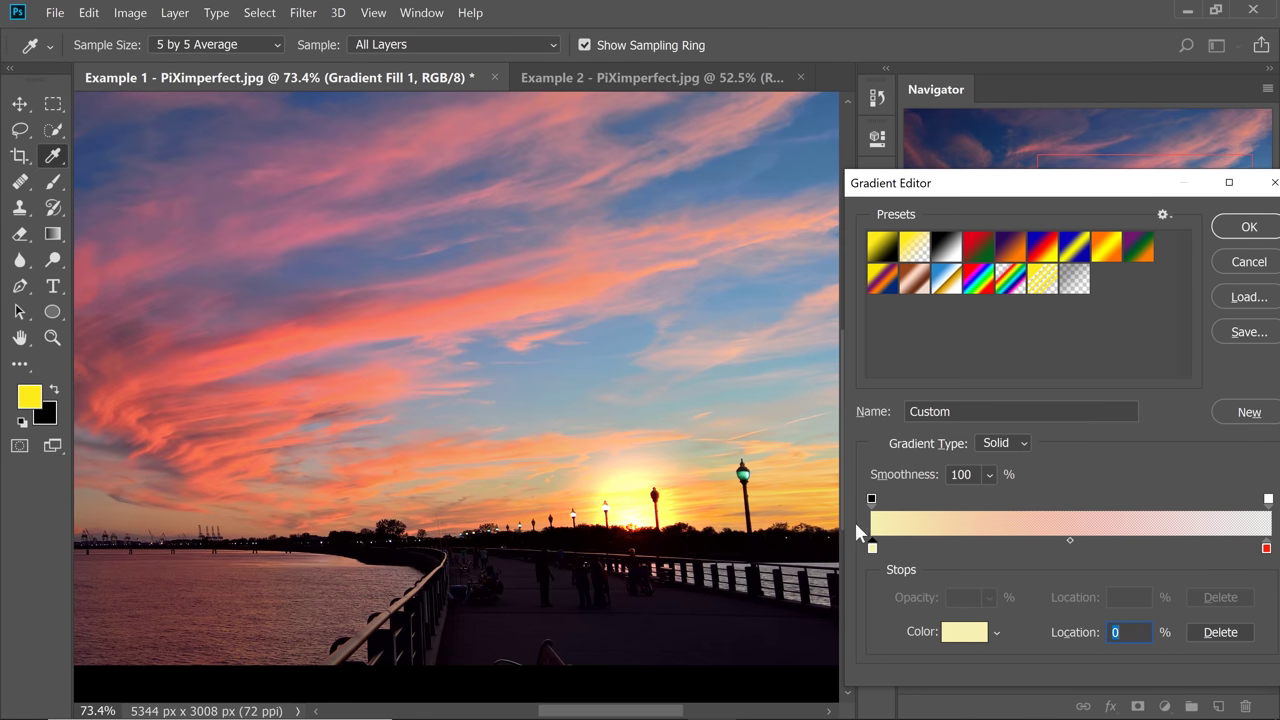
Set the gradient's ending color stop to a deeper red, #fb0a1b, and accept the edited gradient.
{"action": "left_click", "coordinate": [1266, 548]}
{"action": "left_click", "coordinate": [965, 632]}
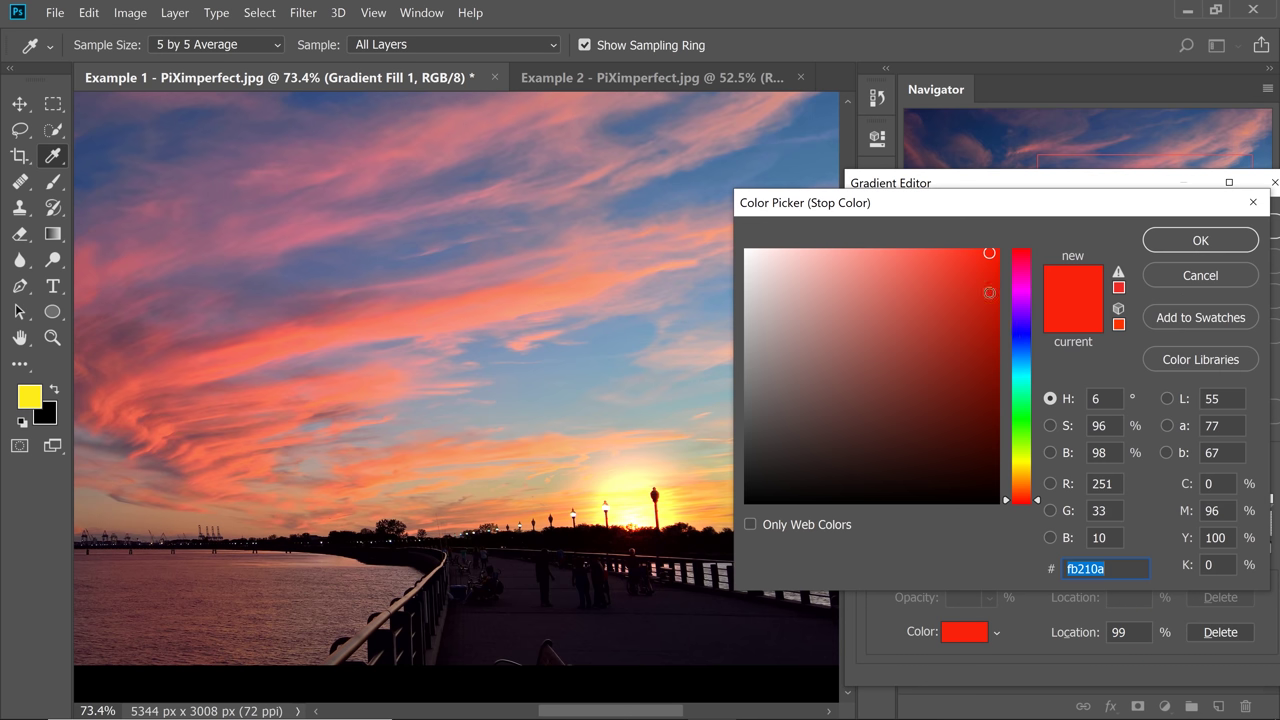
{"action": "left_click", "coordinate": [1022, 491]}
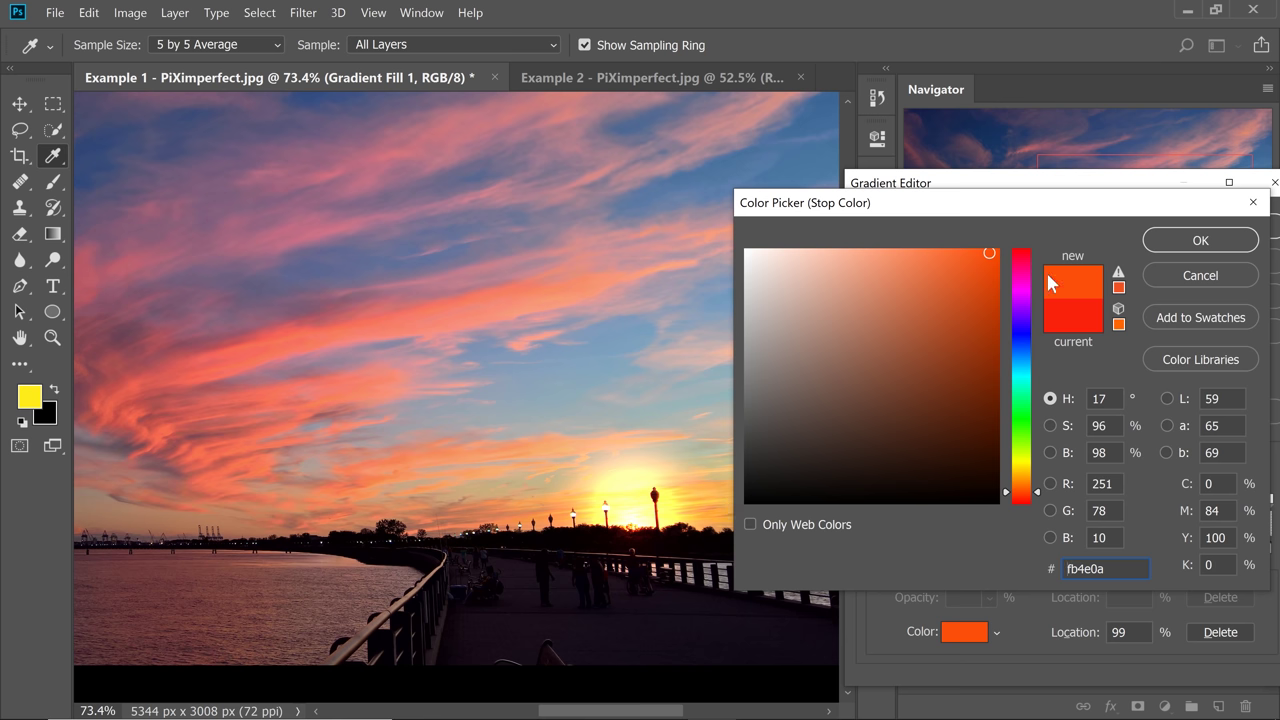
{"action": "left_click", "coordinate": [1021, 257]}
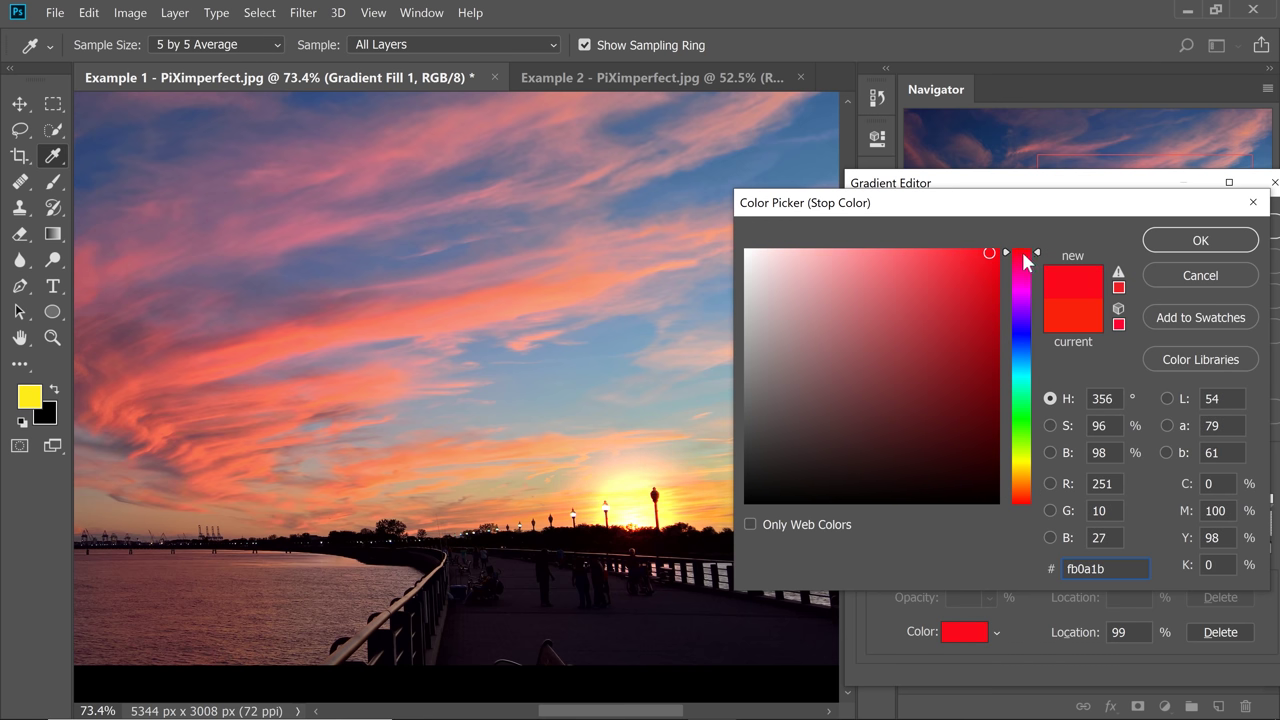
{"action": "left_click", "coordinate": [1200, 240]}
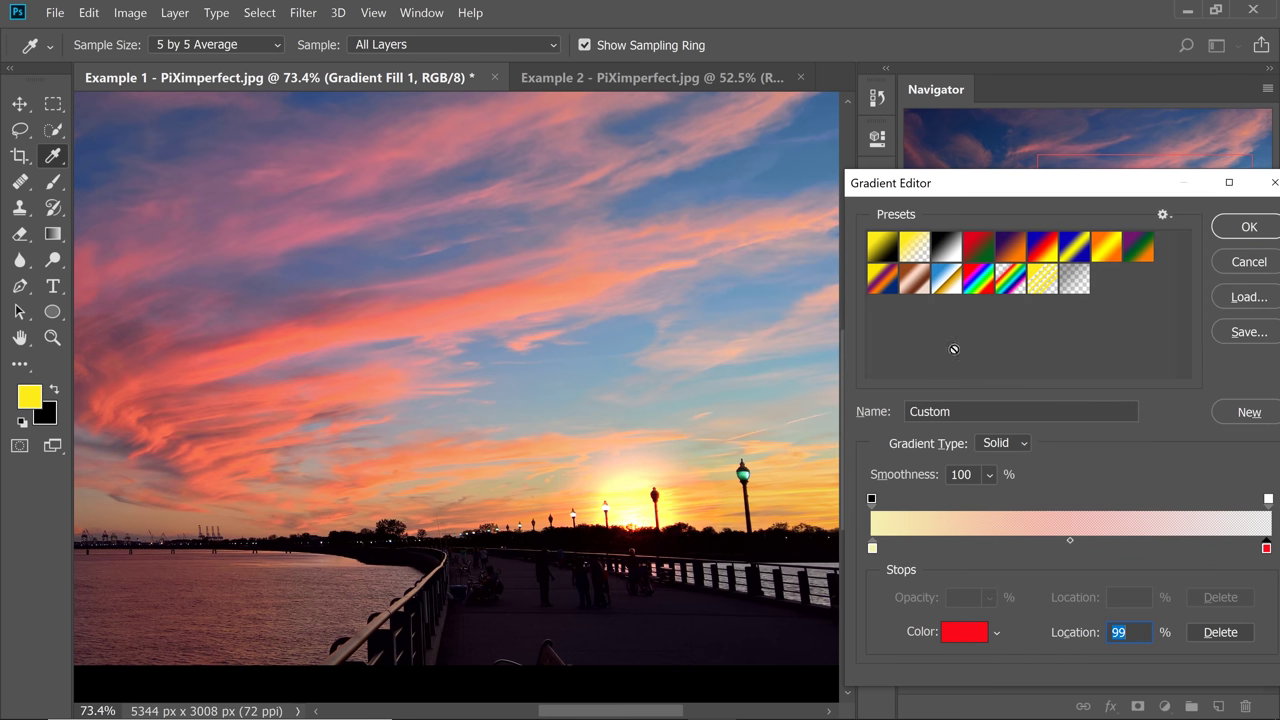
{"action": "left_click", "coordinate": [1222, 240]}
{"action": "scroll", "coordinate": [659, 499], "scroll_direction": "up", "scroll_amount": 3}
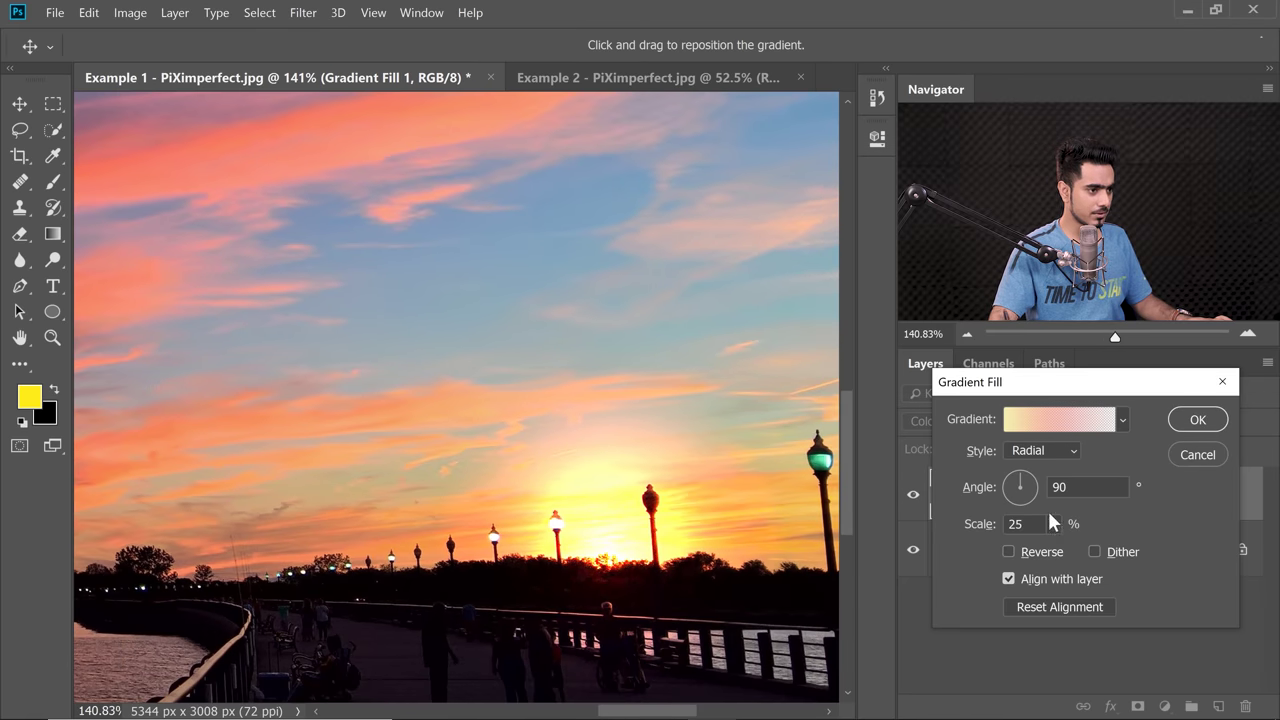
Set the gradient fill's scale to 24% and accept the fill settings.
{"action": "left_click", "coordinate": [1052, 524]}
{"action": "left_click_drag", "start_coordinate": [1060, 553], "coordinate": [1064, 552]}
{"action": "left_click", "coordinate": [972, 524]}
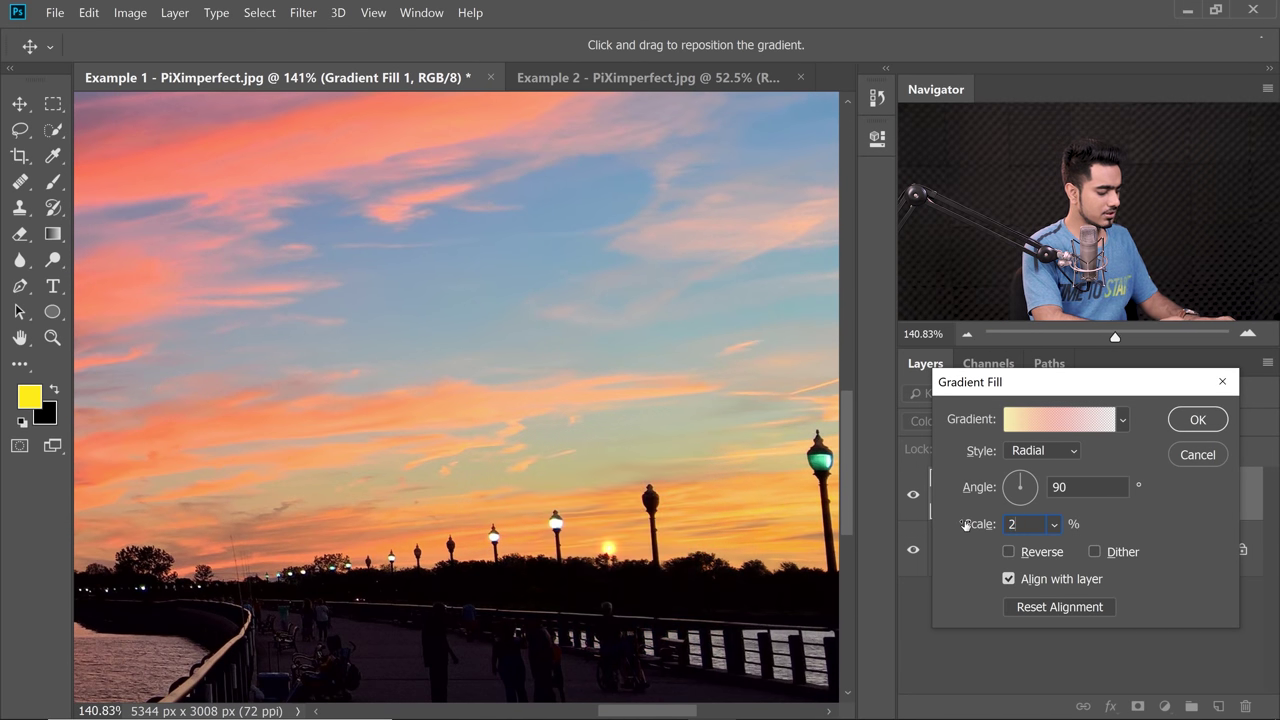
{"action": "type", "text": "24"}
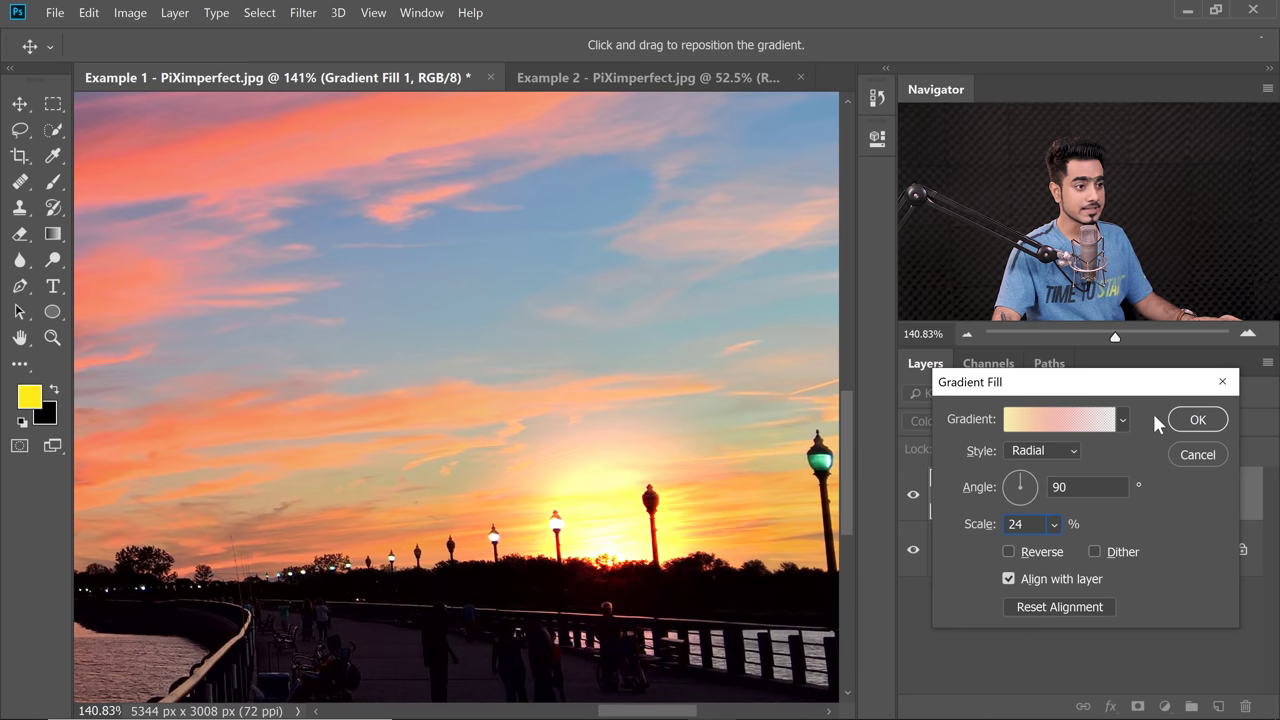
{"action": "left_click", "coordinate": [1197, 420]}
{"action": "key", "text": "b"}
{"action": "scroll", "coordinate": [688, 505], "scroll_direction": "down", "scroll_amount": 2}
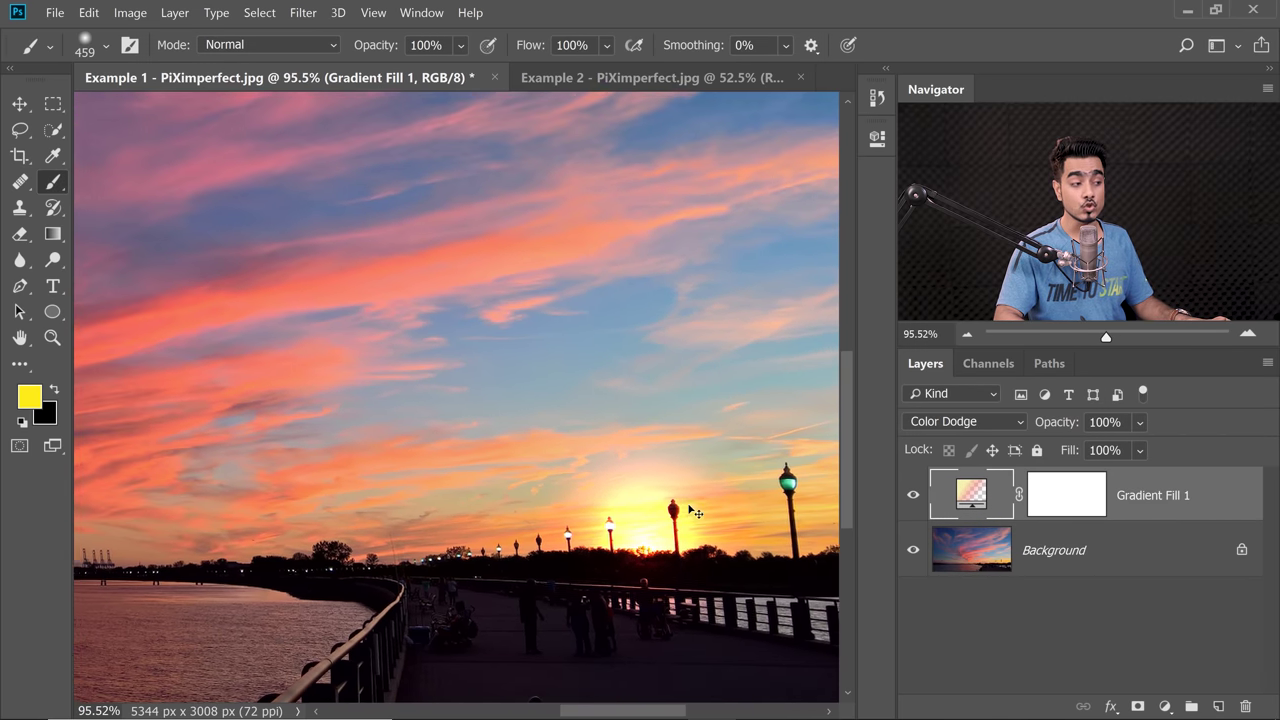
{"action": "key", "text": "ctrl+0"}
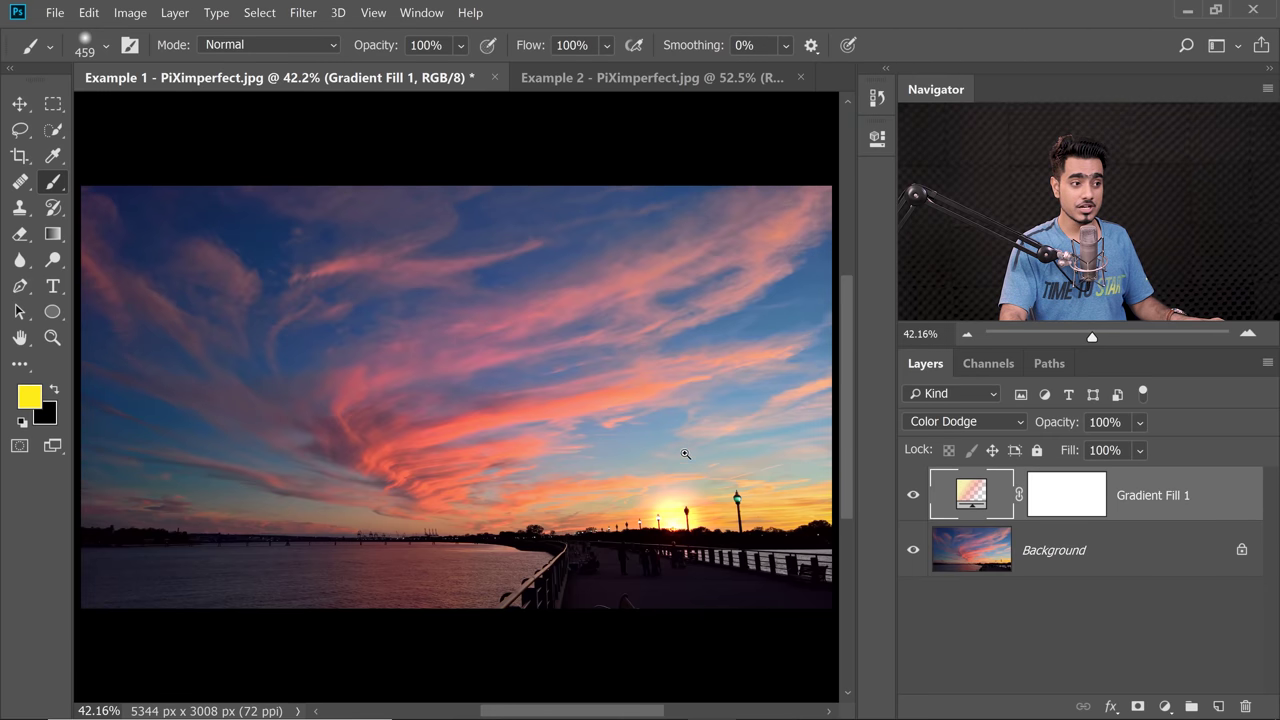
Reduce the first gradient fill layer's Fill value to 86%, keeping its opacity at 100%.
{"action": "mouse_move", "coordinate": [685, 454]}
{"action": "left_mouse_down"}
{"action": "mouse_move", "coordinate": [731, 508]}
{"action": "mouse_move", "coordinate": [694, 446]}
{"action": "left_mouse_up"}
{"action": "scroll", "coordinate": [777, 423], "scroll_direction": "down", "scroll_amount": 2}
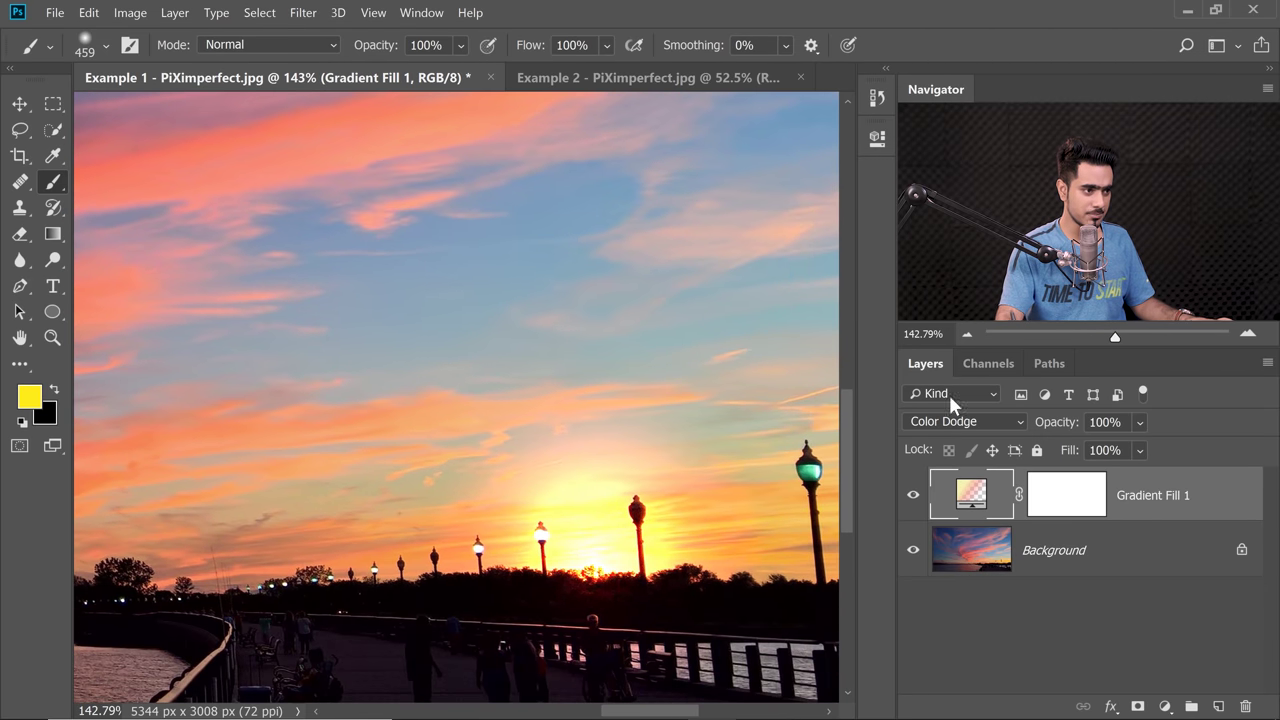
{"action": "left_click_drag", "start_coordinate": [1036, 422], "coordinate": [1062, 424]}
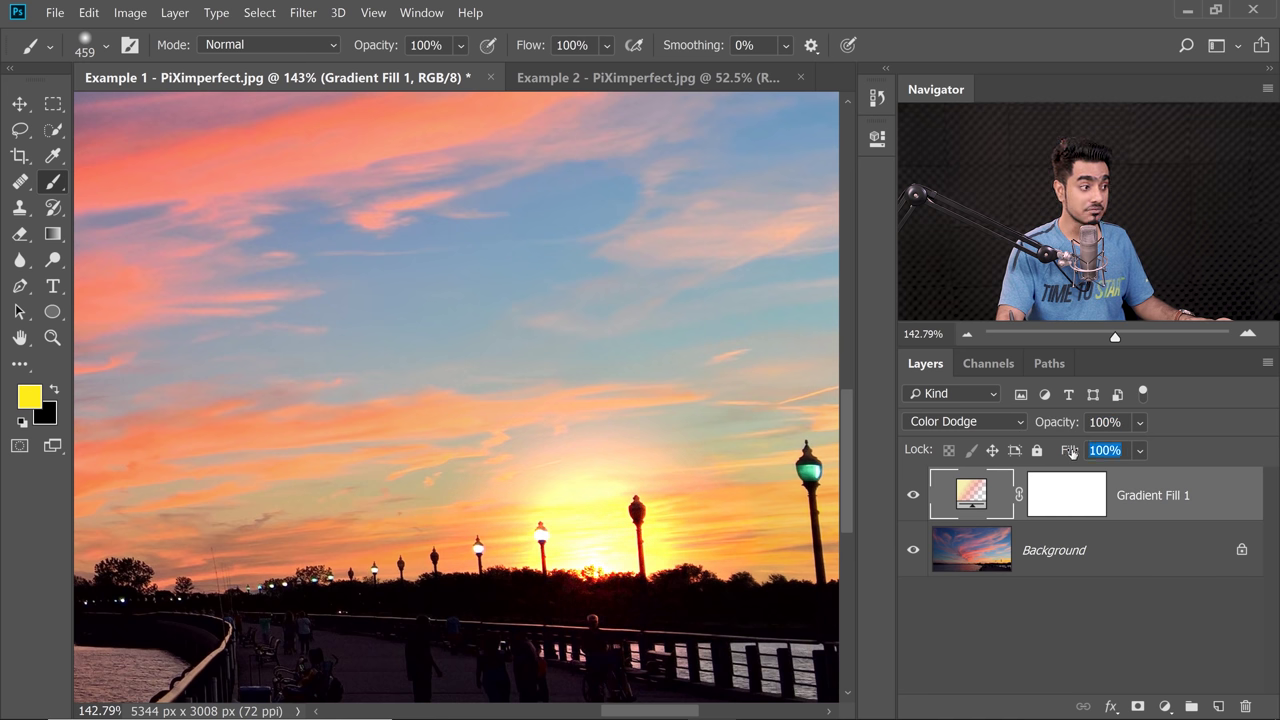
{"action": "mouse_move", "coordinate": [1066, 452]}
{"action": "left_mouse_down"}
{"action": "mouse_move", "coordinate": [1031, 454]}
{"action": "mouse_move", "coordinate": [1073, 452]}
{"action": "left_mouse_up"}
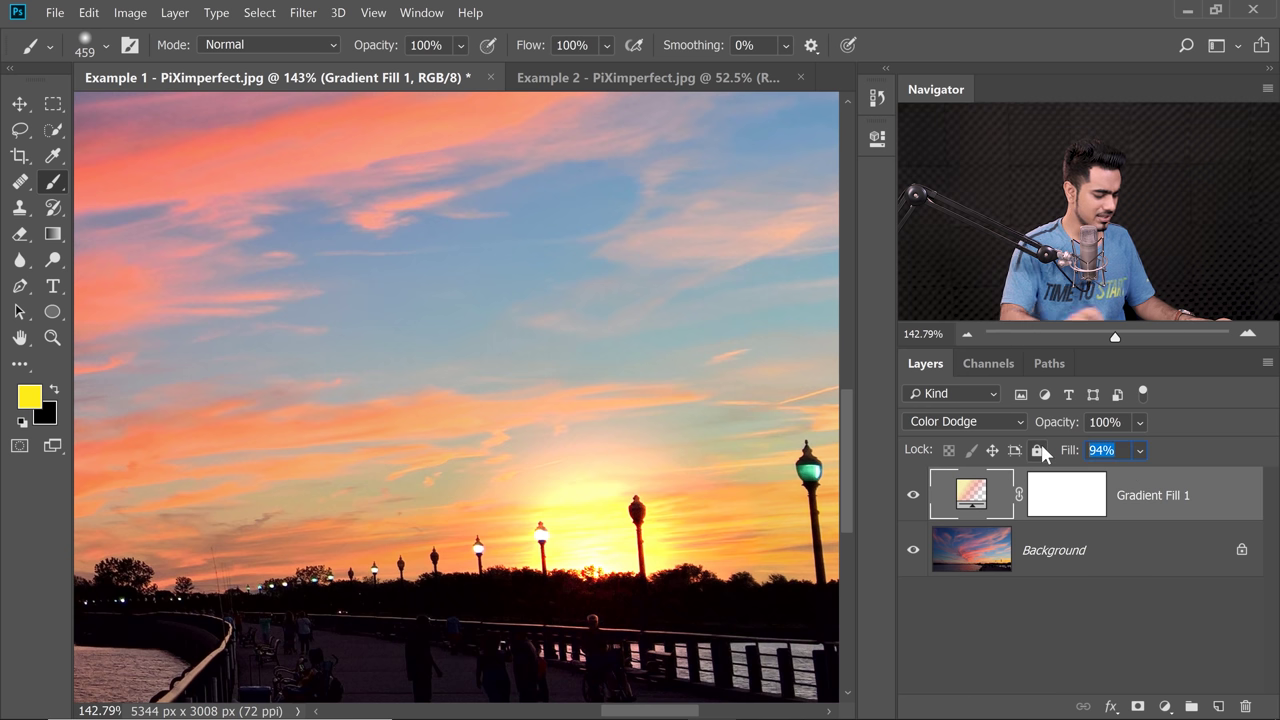
{"action": "type", "text": "97"}
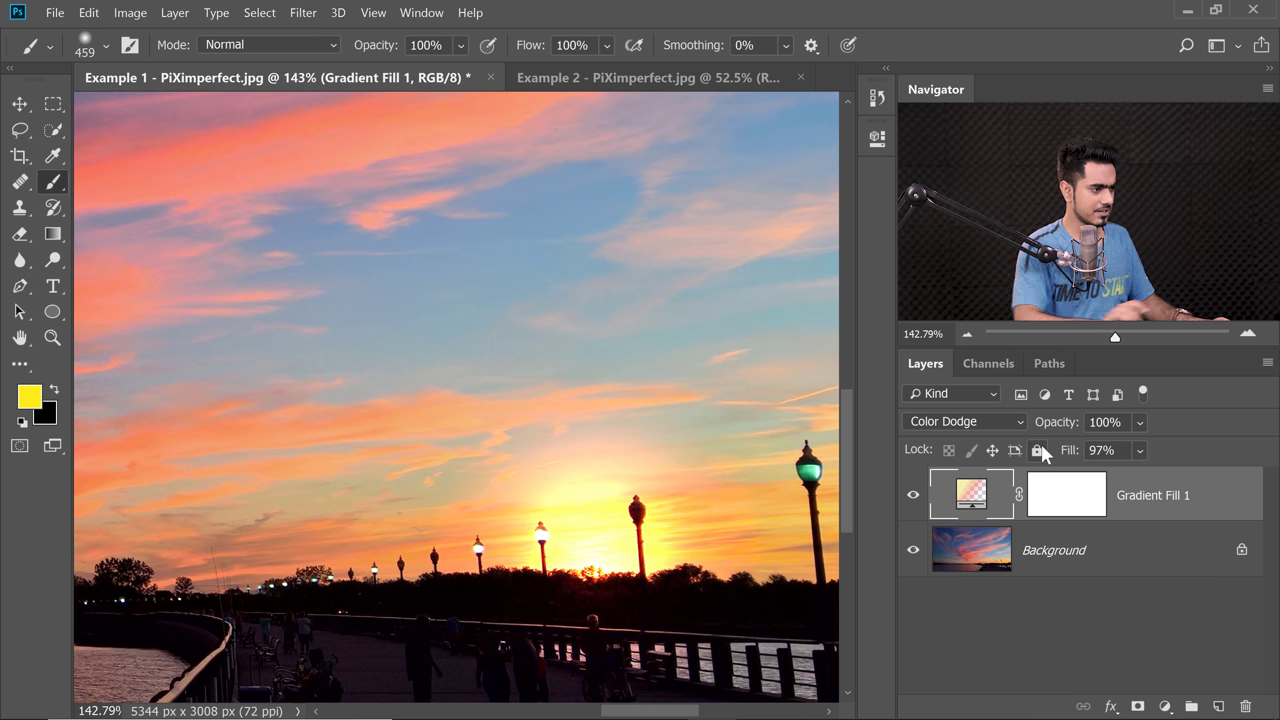
{"action": "key", "text": "ctrl+0"}
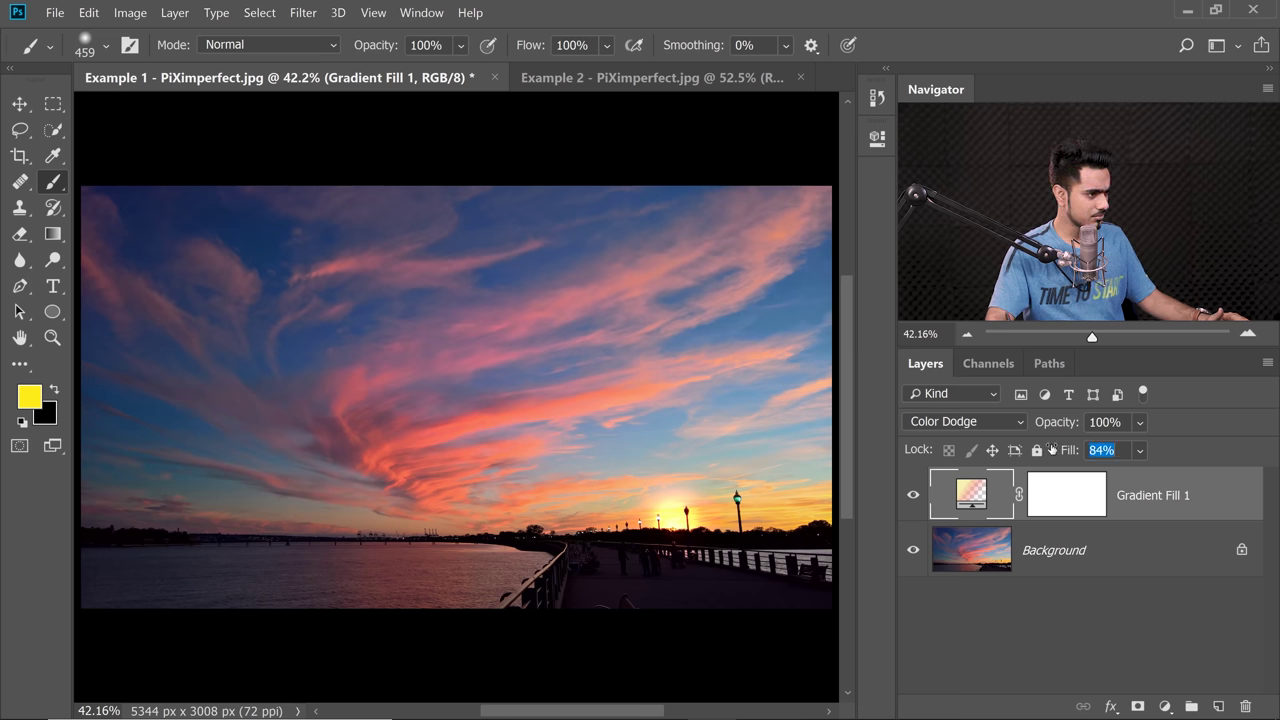
{"action": "left_click_drag", "start_coordinate": [1055, 452], "coordinate": [1050, 452]}
{"action": "scroll", "coordinate": [710, 518], "scroll_direction": "up", "scroll_amount": 5}
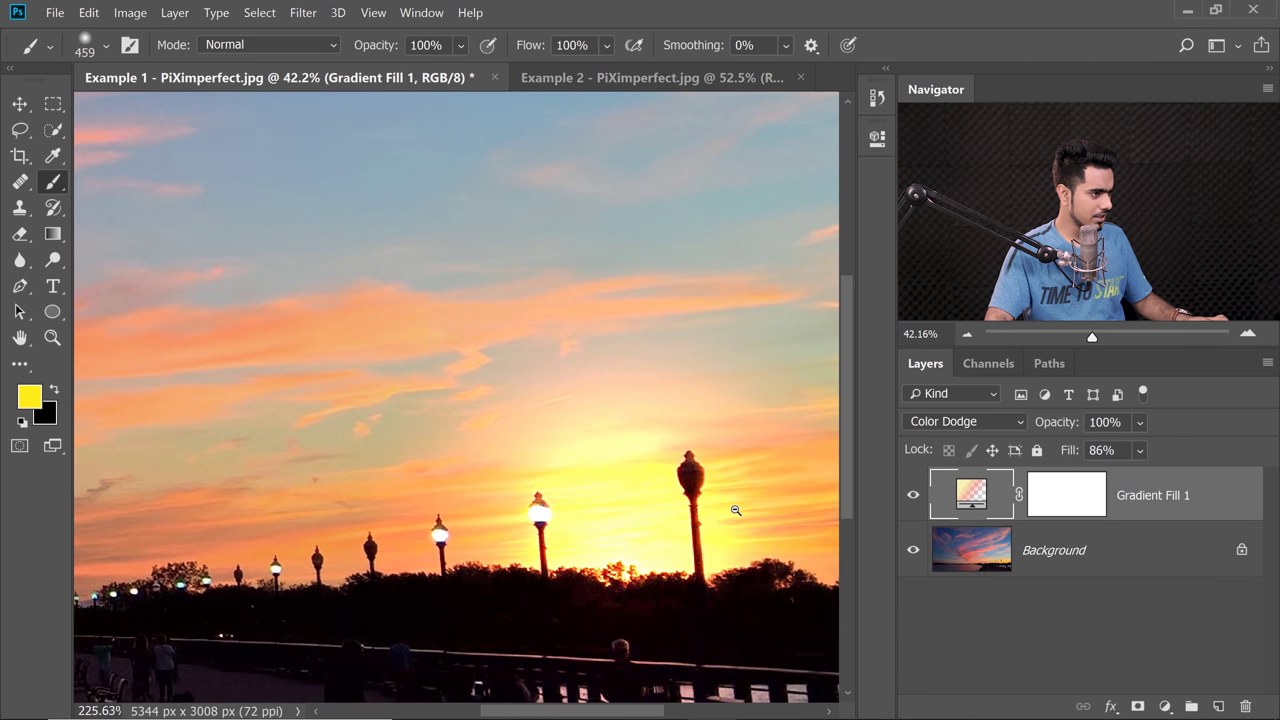
Reopen the gradient fill's settings, nudge the sun slightly lower on the horizon, set its scale to 20%, and accept.
{"action": "double_click", "coordinate": [975, 497]}
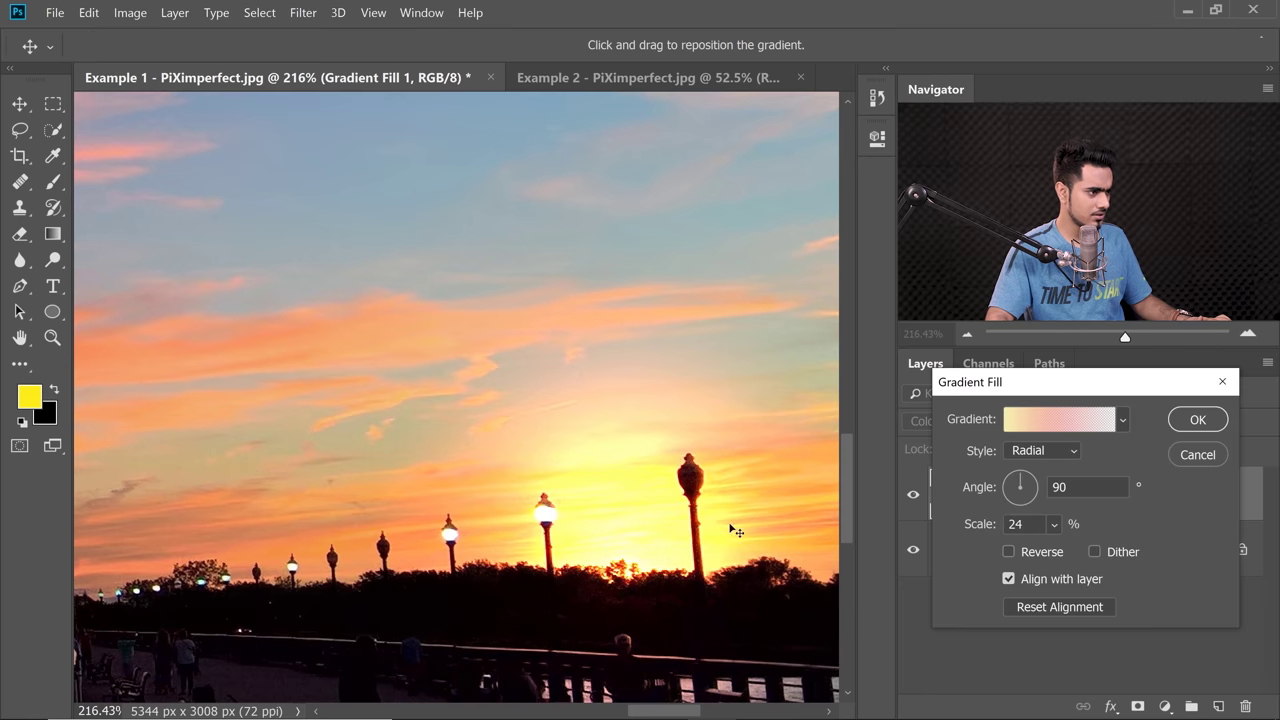
{"action": "mouse_move", "coordinate": [623, 560]}
{"action": "left_mouse_down"}
{"action": "mouse_move", "coordinate": [617, 514]}
{"action": "mouse_move", "coordinate": [620, 567]}
{"action": "left_mouse_up"}
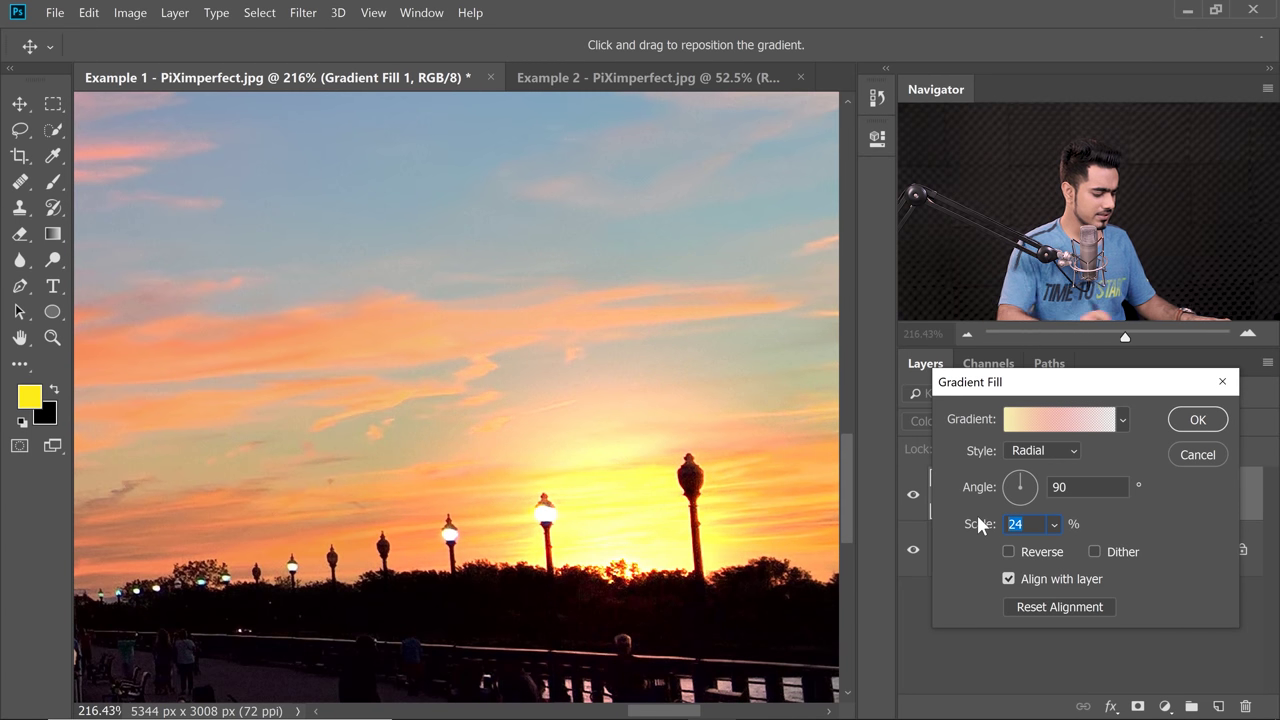
{"action": "type", "text": "20"}
{"action": "key", "text": "Return"}
{"action": "key", "text": "b"}
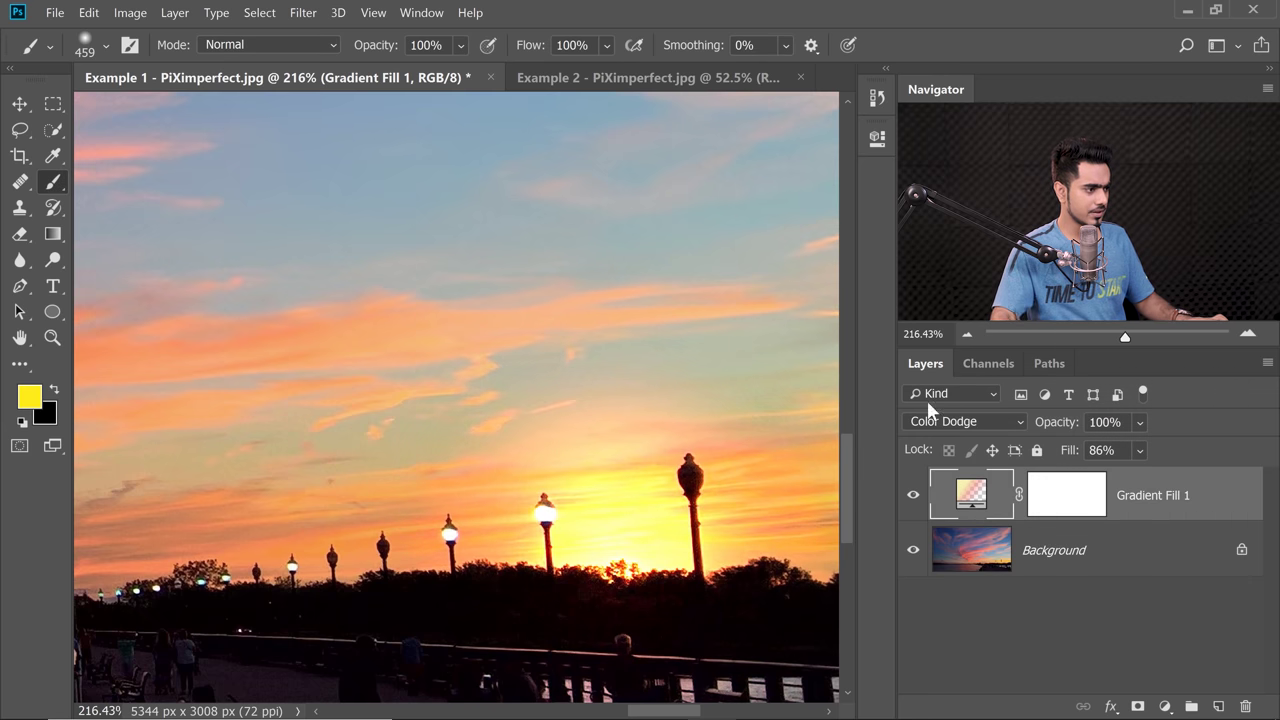
{"action": "key", "text": "ctrl+0"}
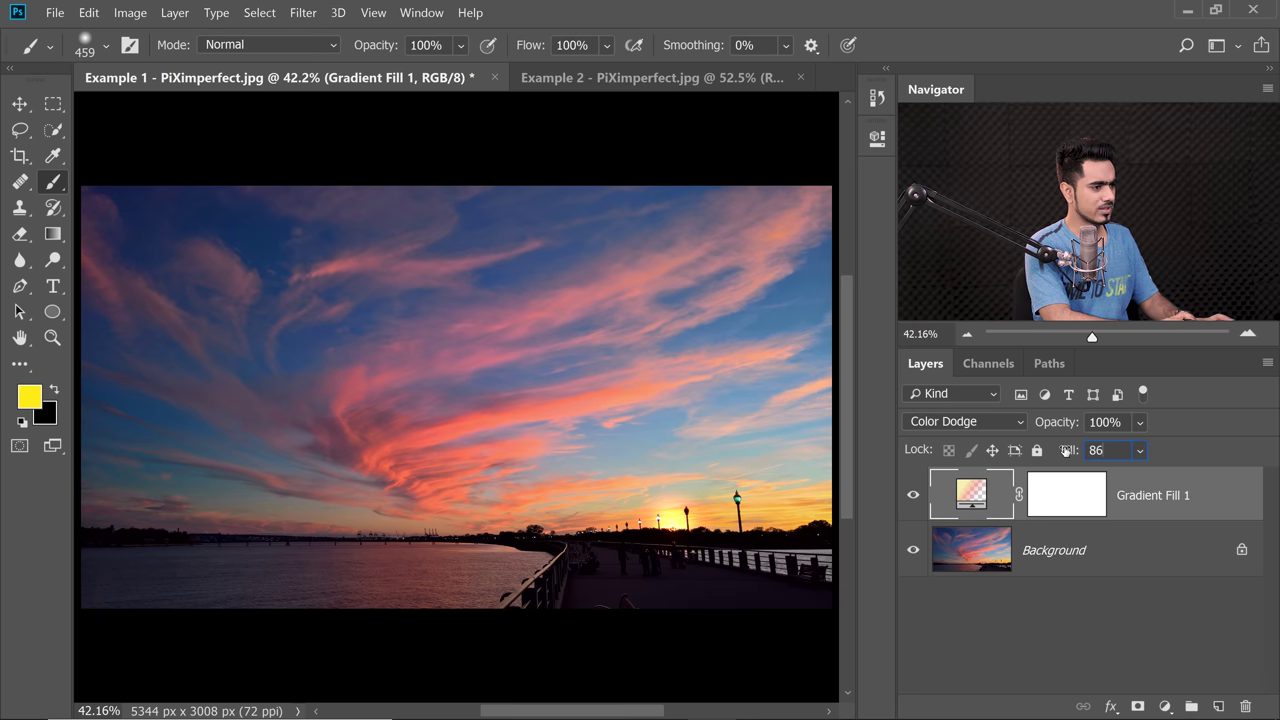
{"action": "key", "text": "Return"}
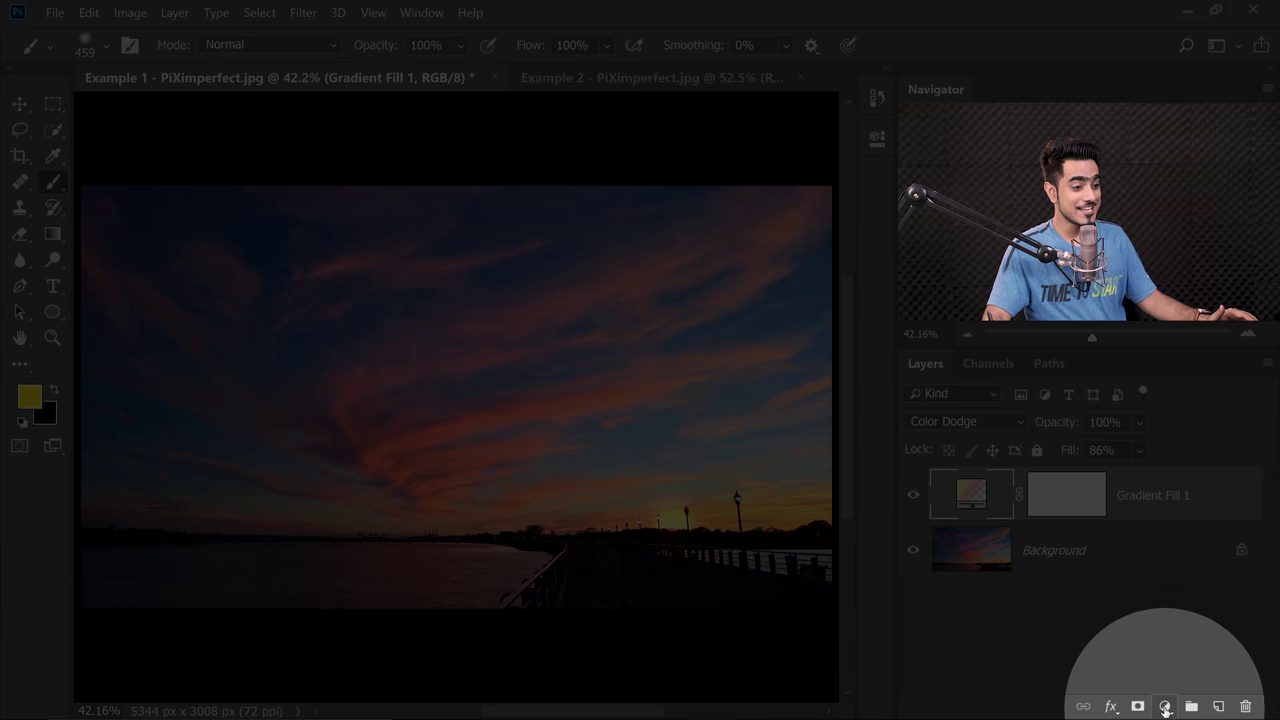
Add a second gradient fill layer with a yellow-to-transparent gradient whose ending color stop is red, #fb0d0d.
{"action": "left_click", "coordinate": [1165, 706]}
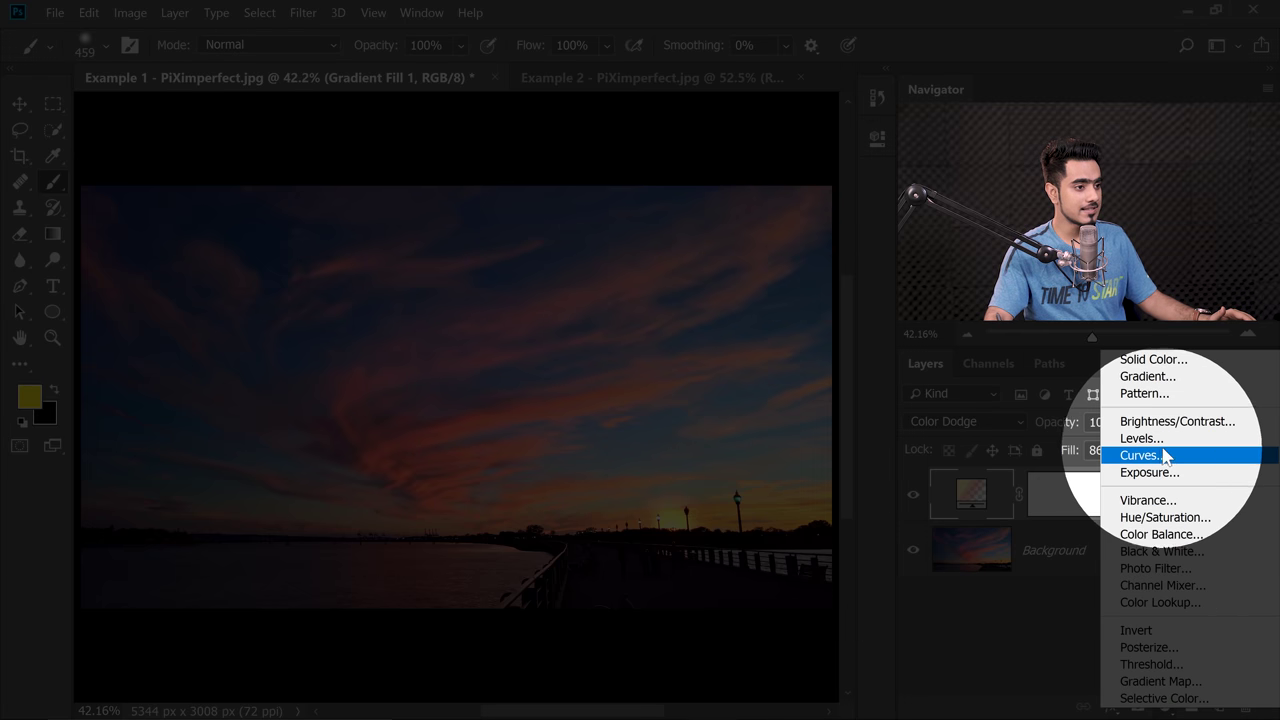
{"action": "left_click", "coordinate": [1162, 378]}
{"action": "left_click", "coordinate": [1157, 373]}
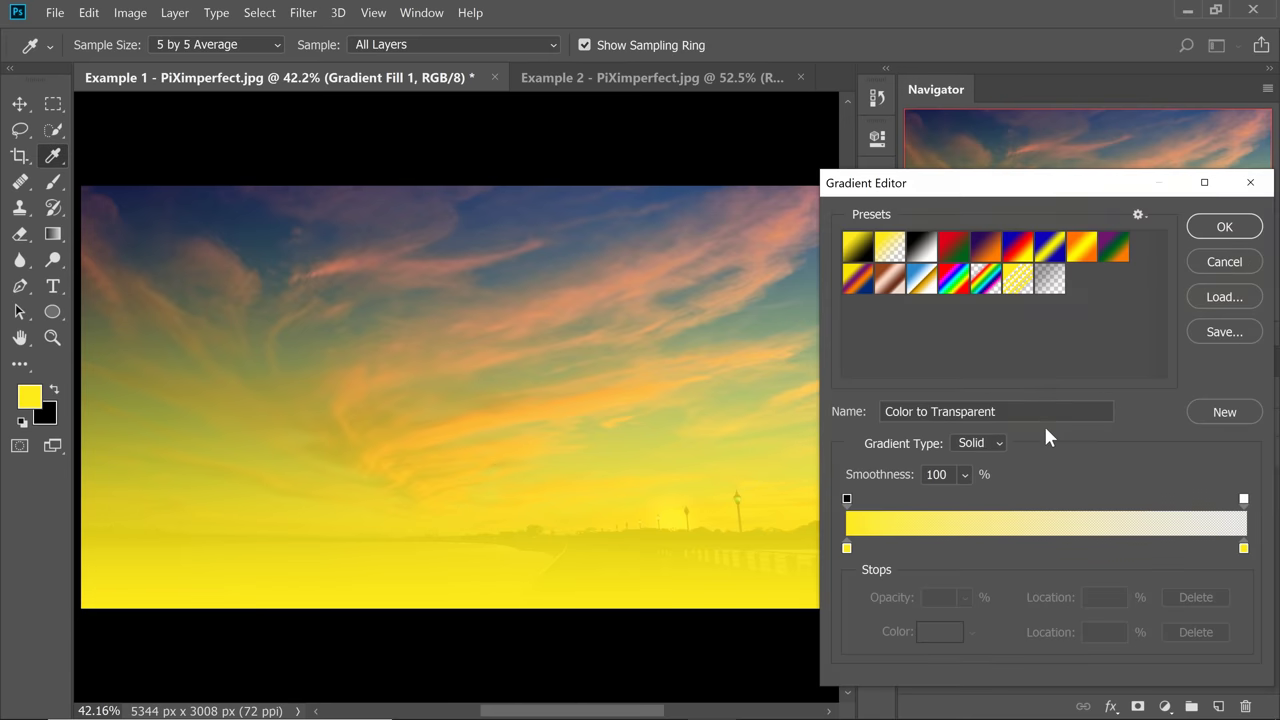
{"action": "left_click", "coordinate": [847, 549]}
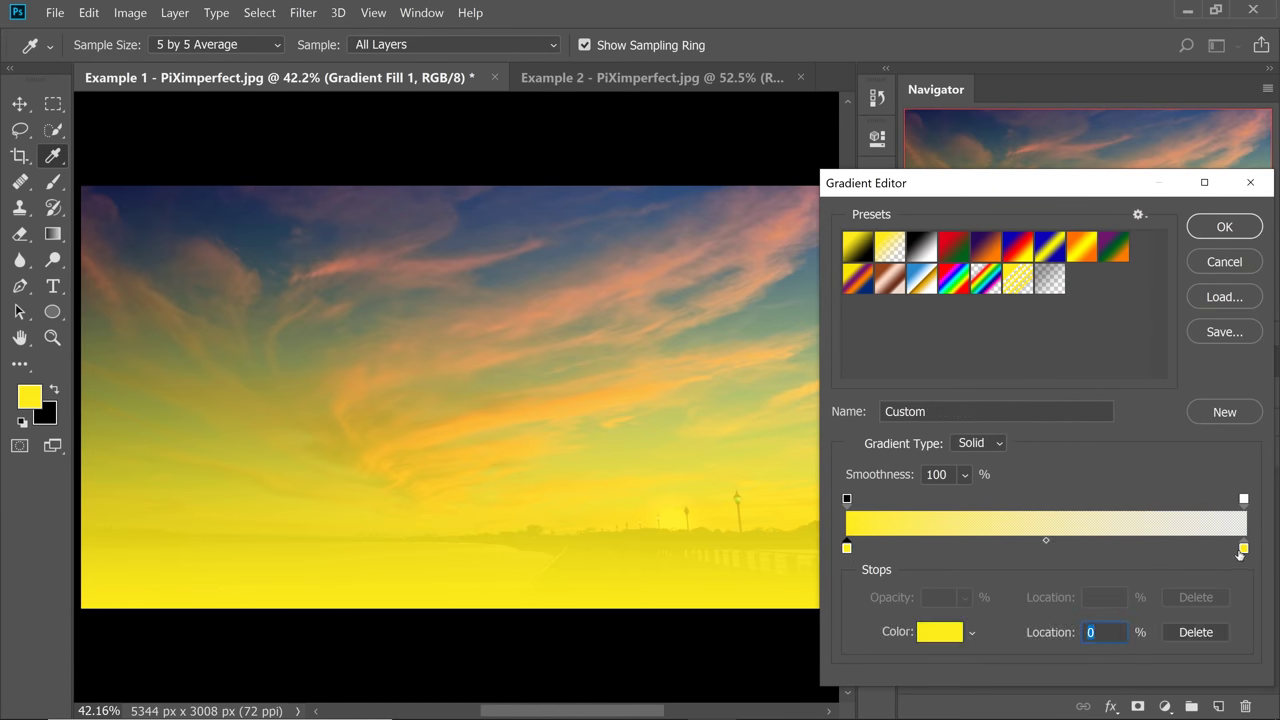
{"action": "left_click", "coordinate": [958, 632]}
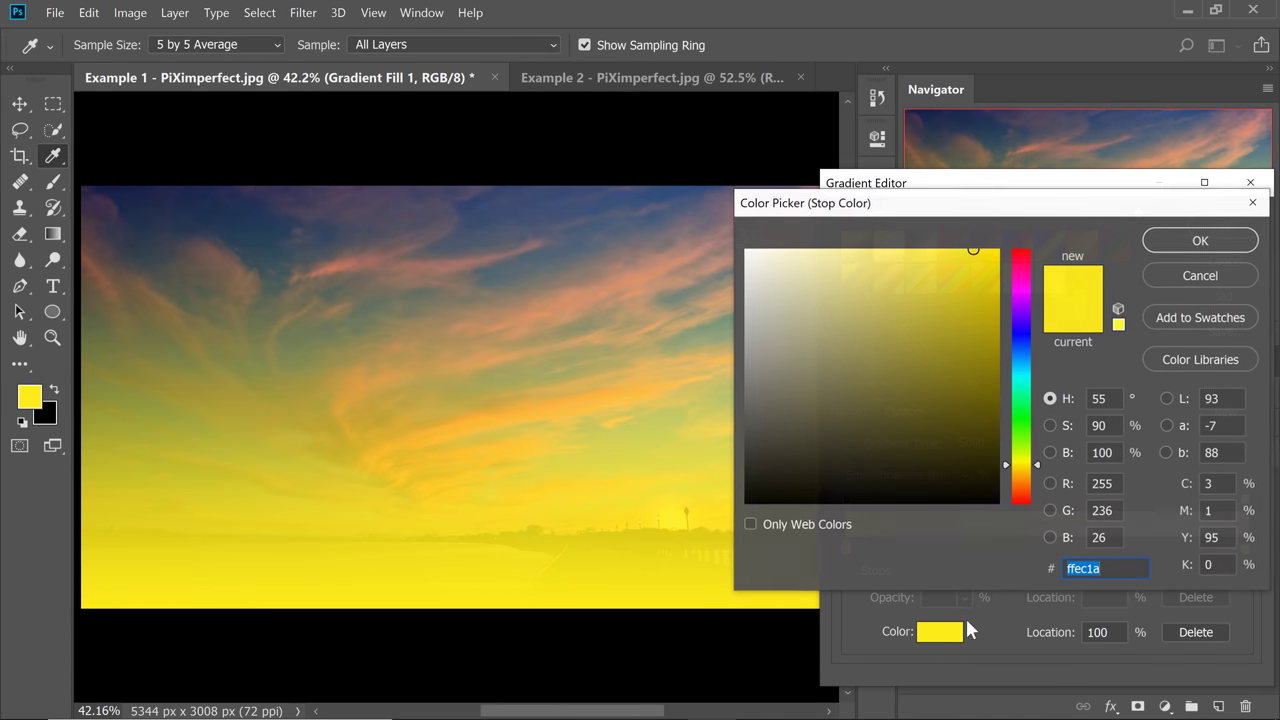
{"action": "type", "text": "f90d0d"}
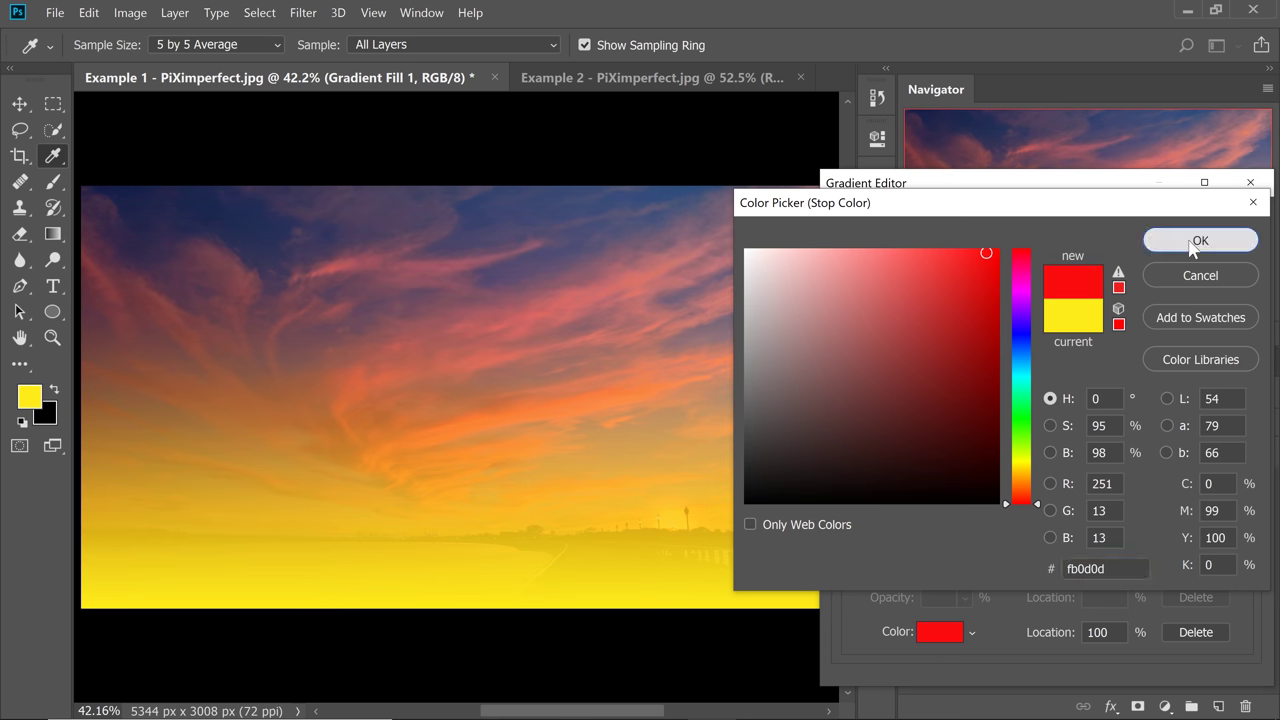
{"action": "left_click", "coordinate": [1200, 241]}
{"action": "left_click", "coordinate": [1218, 230]}
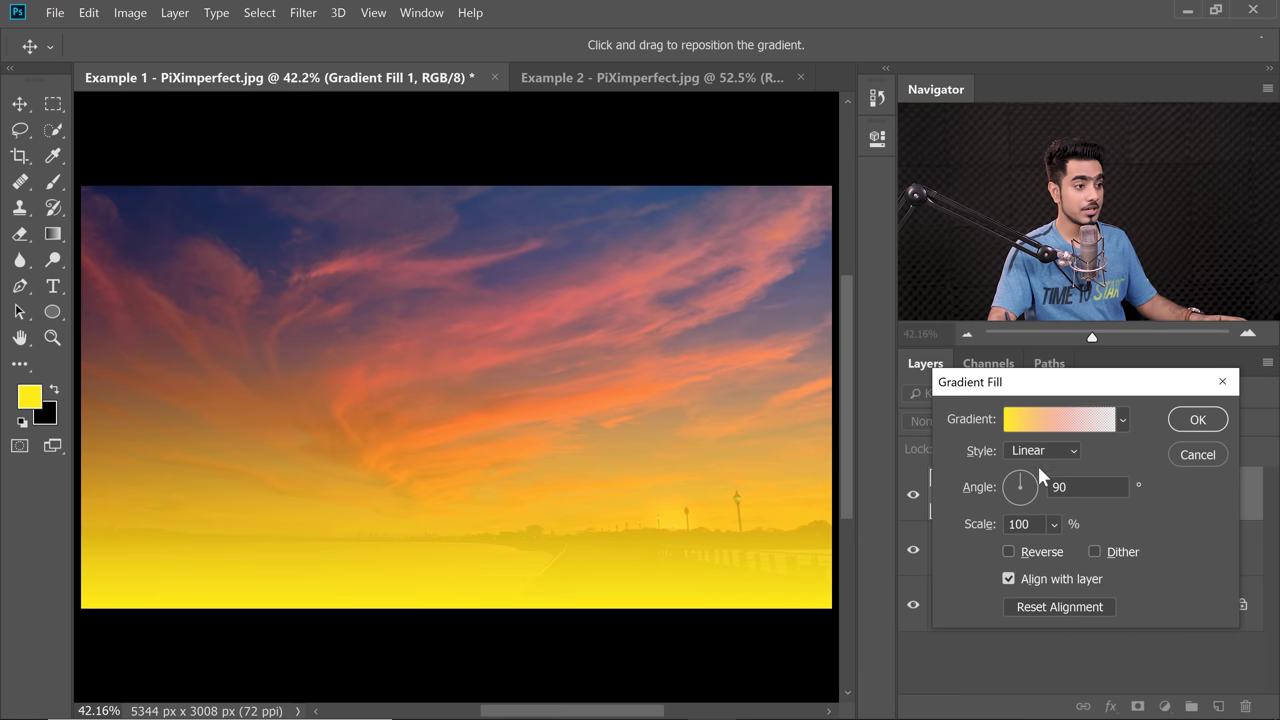
Make the new gradient Radial at a 30° angle and move its glow over the sun on the horizon.
{"action": "left_click", "coordinate": [1051, 446]}
{"action": "left_click", "coordinate": [1045, 485]}
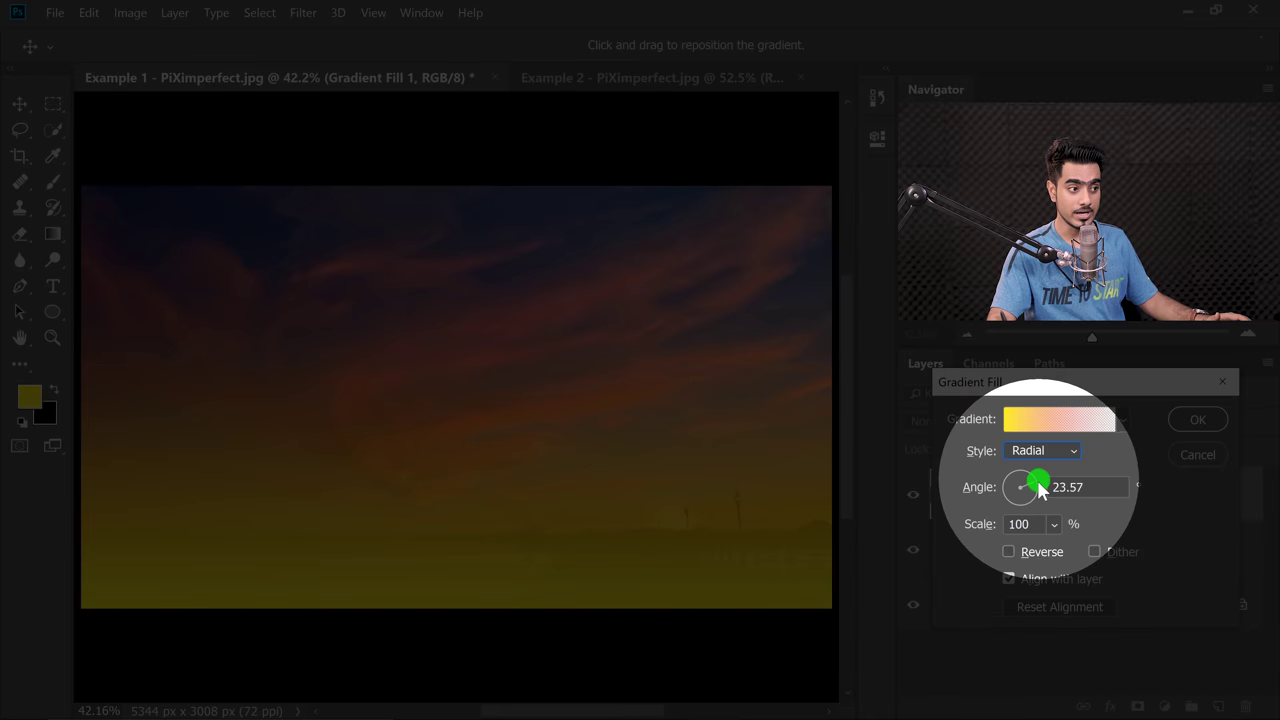
{"action": "left_click_drag", "start_coordinate": [603, 420], "coordinate": [652, 518]}
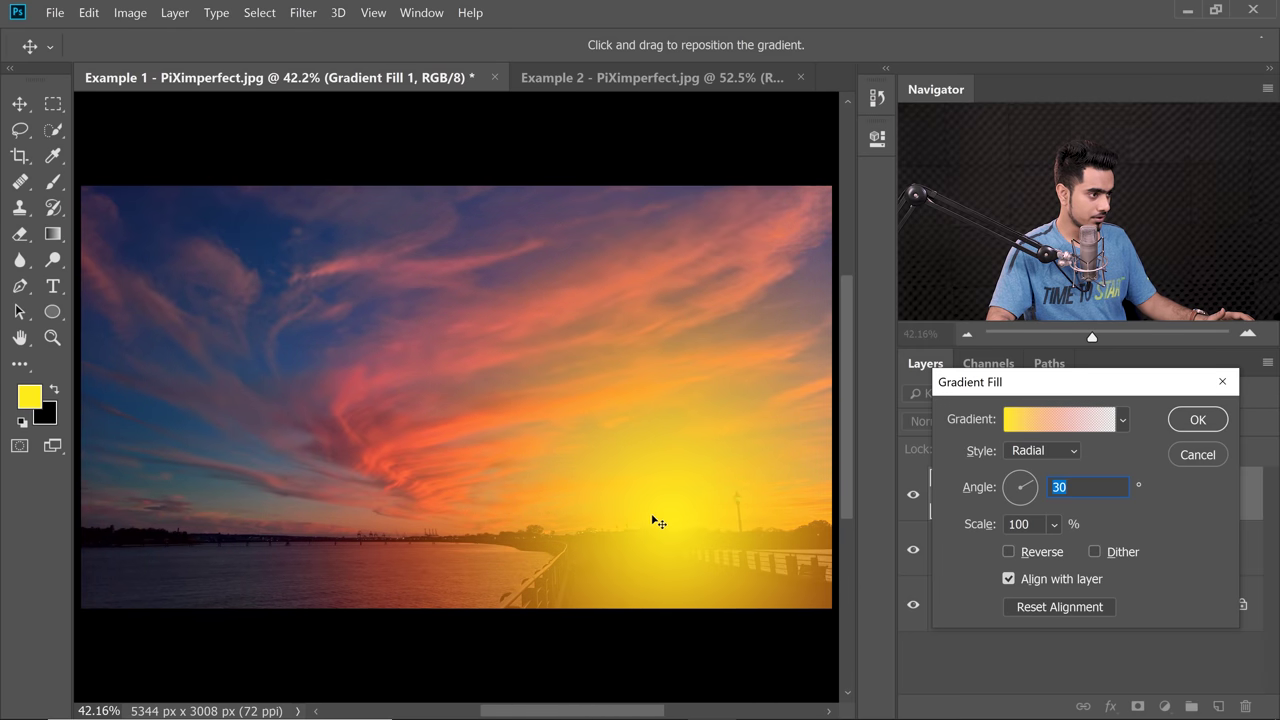
Scale the second gradient to 50%, accept it, and change that layer's blend mode to Screen.
{"action": "left_click", "coordinate": [1053, 524]}
{"action": "left_click_drag", "start_coordinate": [1067, 553], "coordinate": [1065, 555]}
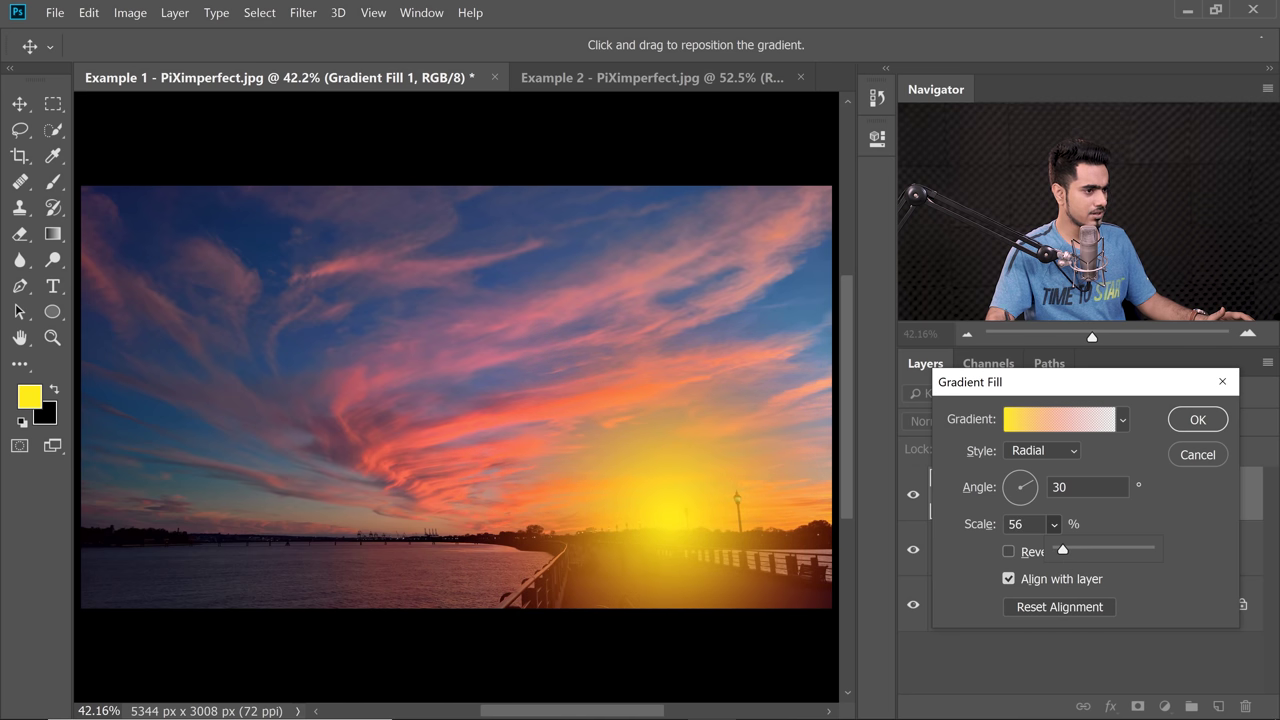
{"action": "left_click", "coordinate": [969, 508]}
{"action": "type", "text": "50"}
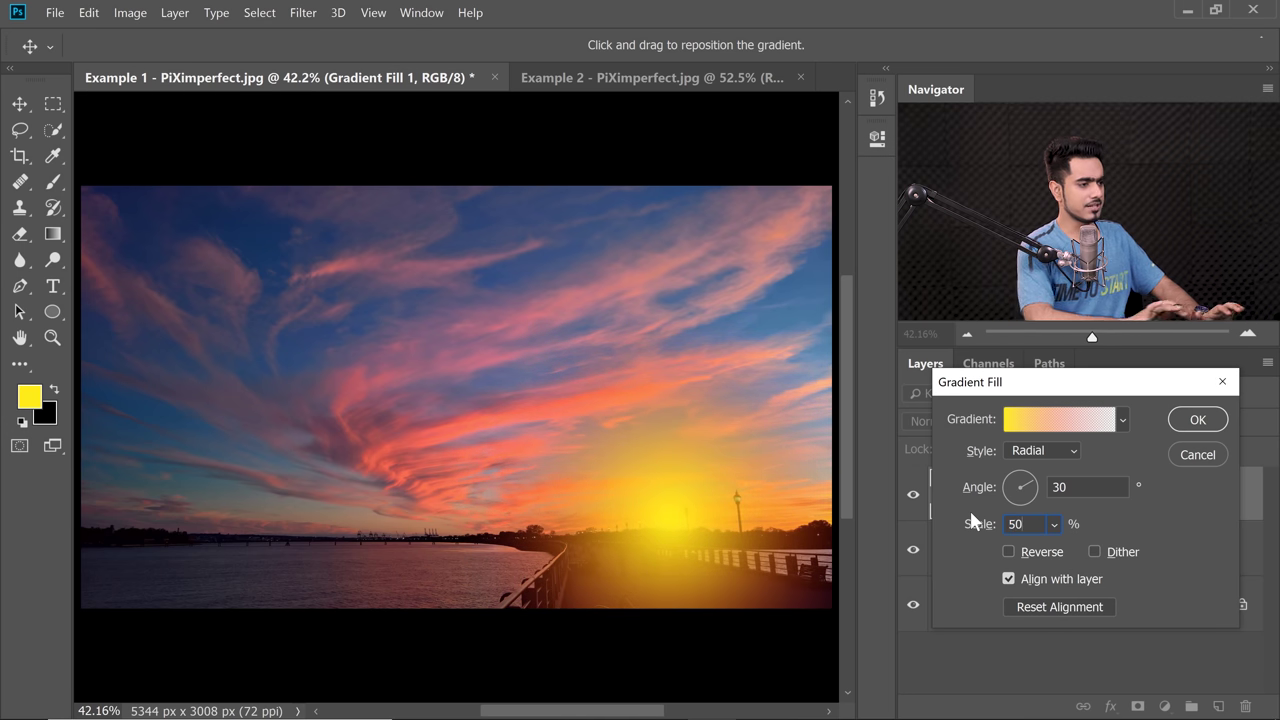
{"action": "left_click", "coordinate": [1194, 420]}
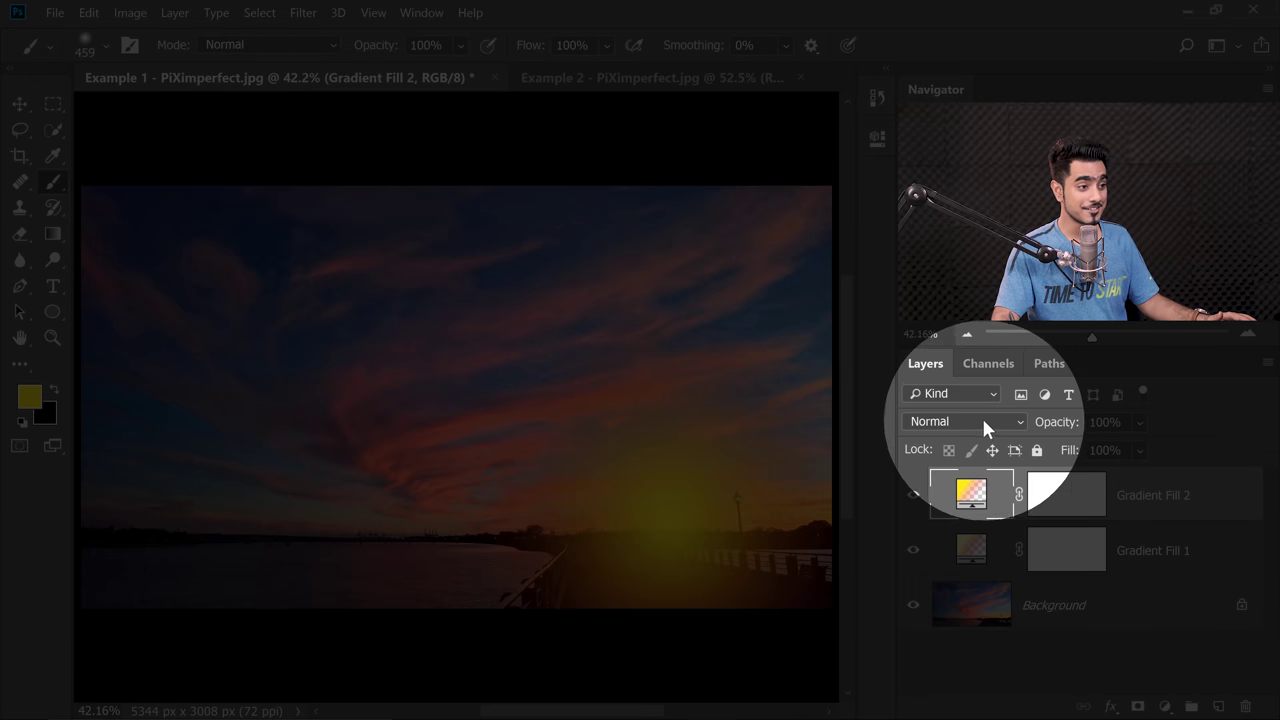
{"action": "left_click", "coordinate": [982, 418]}
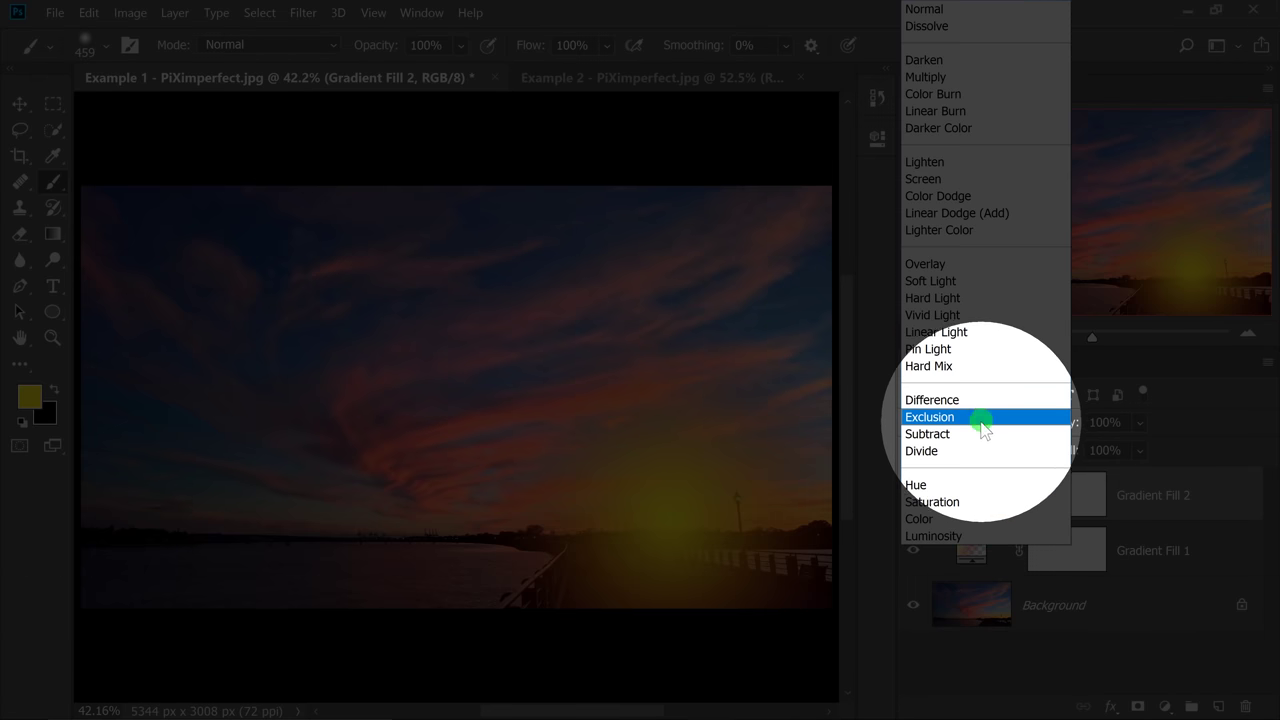
{"action": "left_click", "coordinate": [925, 179]}
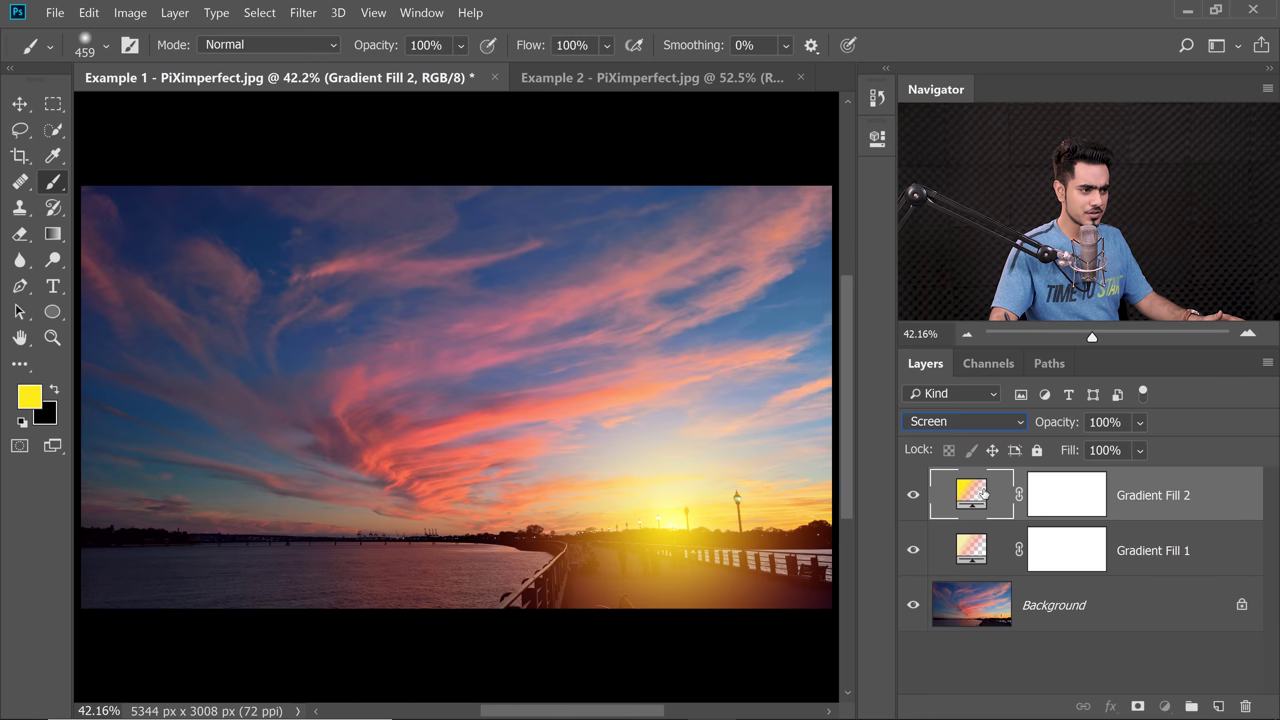
Edit the second gradient fill and set its ending color stop to a bright red, #fe2319.
{"action": "double_click", "coordinate": [971, 494]}
{"action": "left_click", "coordinate": [1048, 427]}
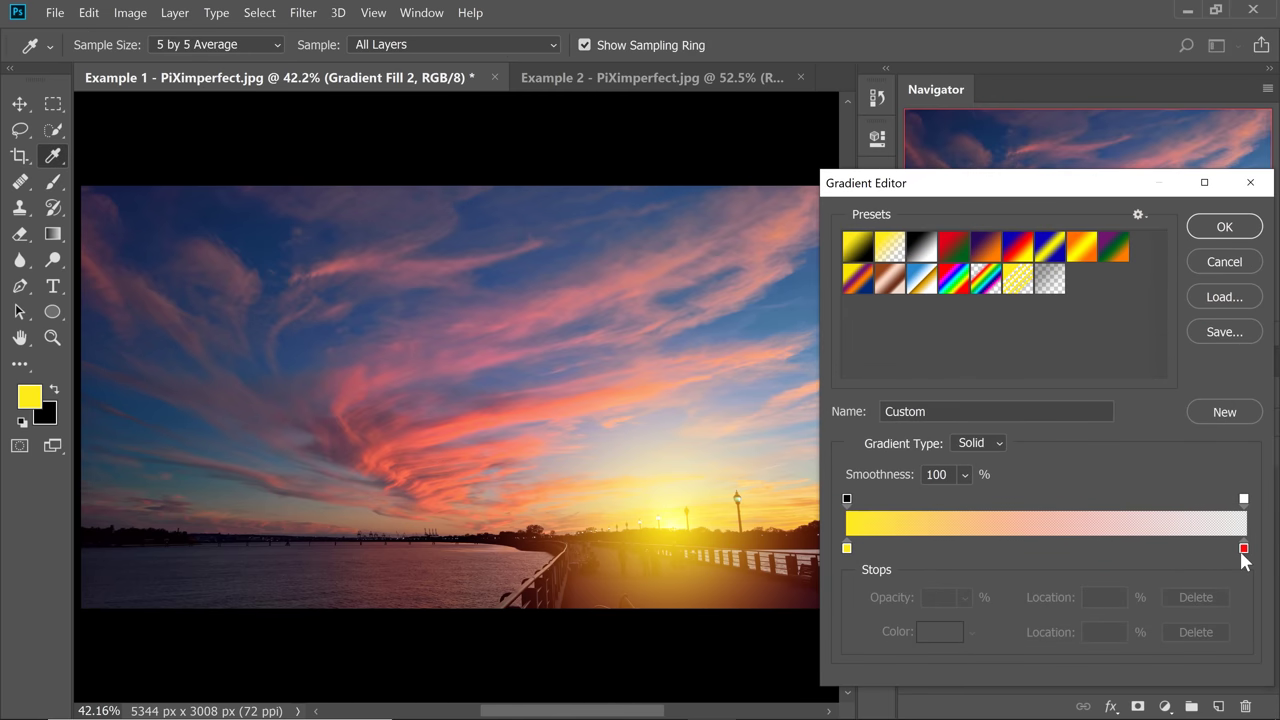
{"action": "left_click", "coordinate": [1243, 549]}
{"action": "left_click", "coordinate": [957, 637]}
{"action": "left_click_drag", "start_coordinate": [960, 203], "coordinate": [1076, 244]}
{"action": "left_click", "coordinate": [1135, 319]}
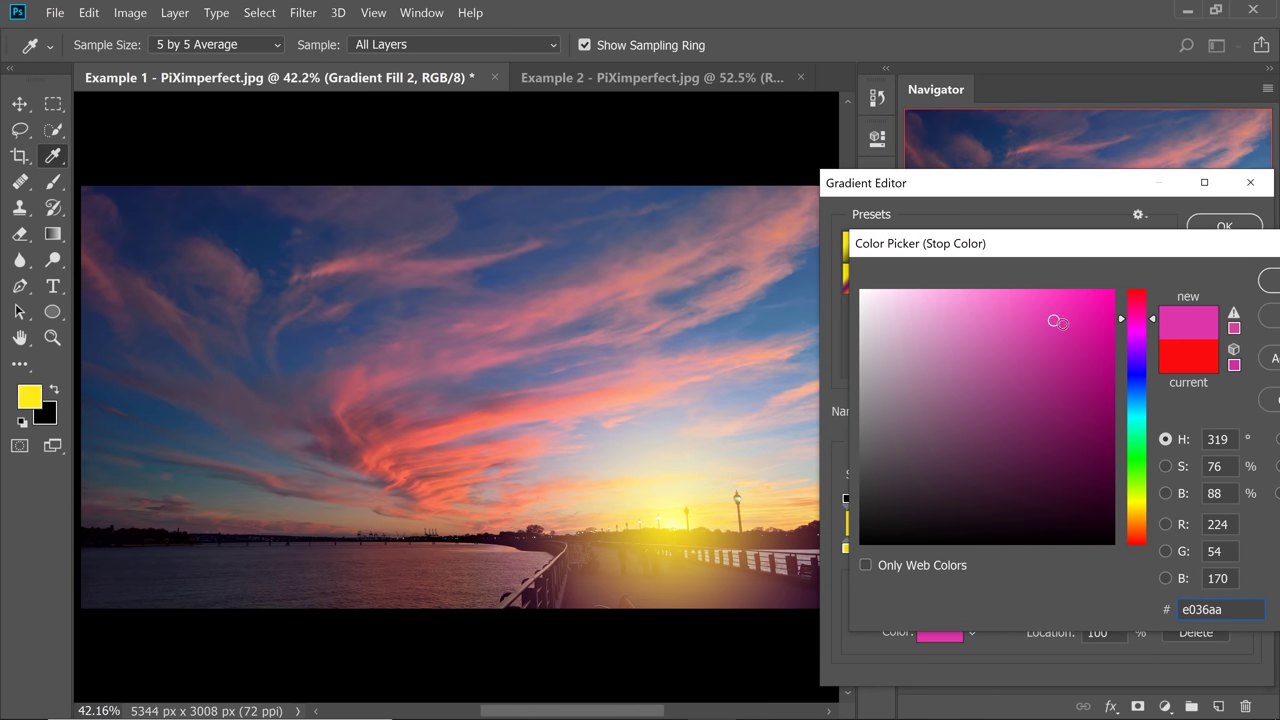
{"action": "left_click", "coordinate": [436, 437]}
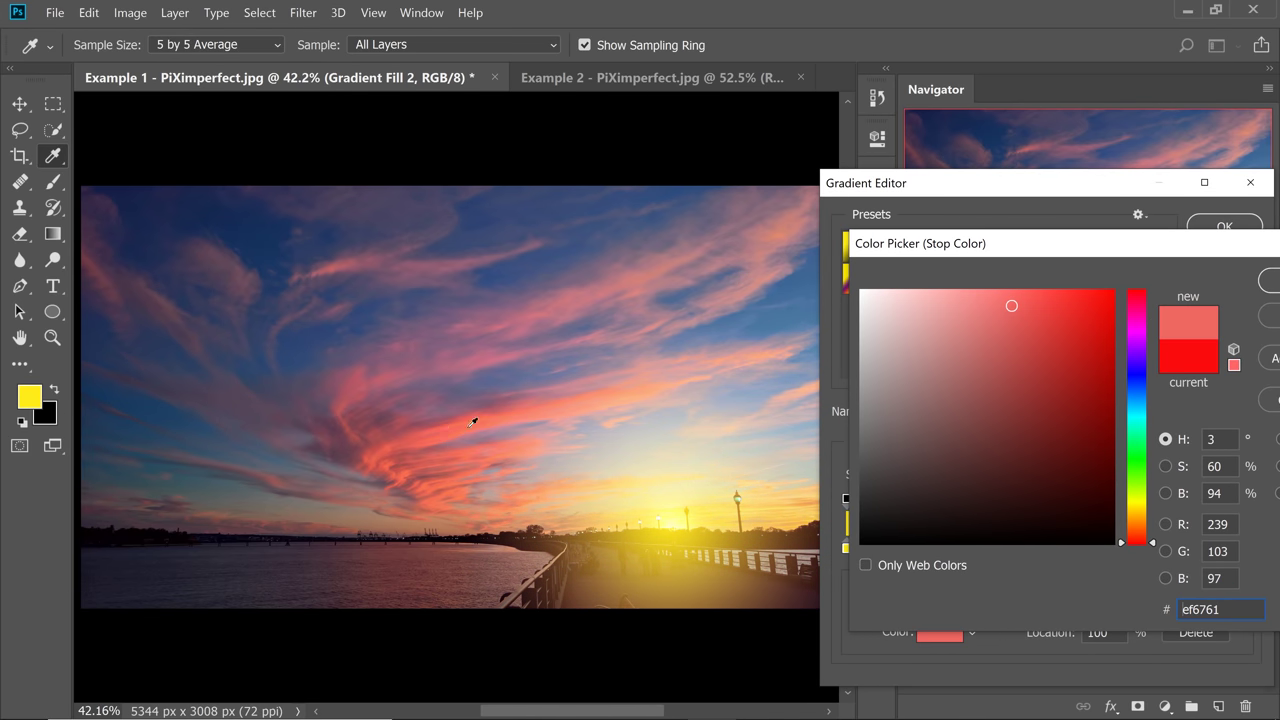
{"action": "left_click_drag", "start_coordinate": [1056, 291], "coordinate": [1088, 290]}
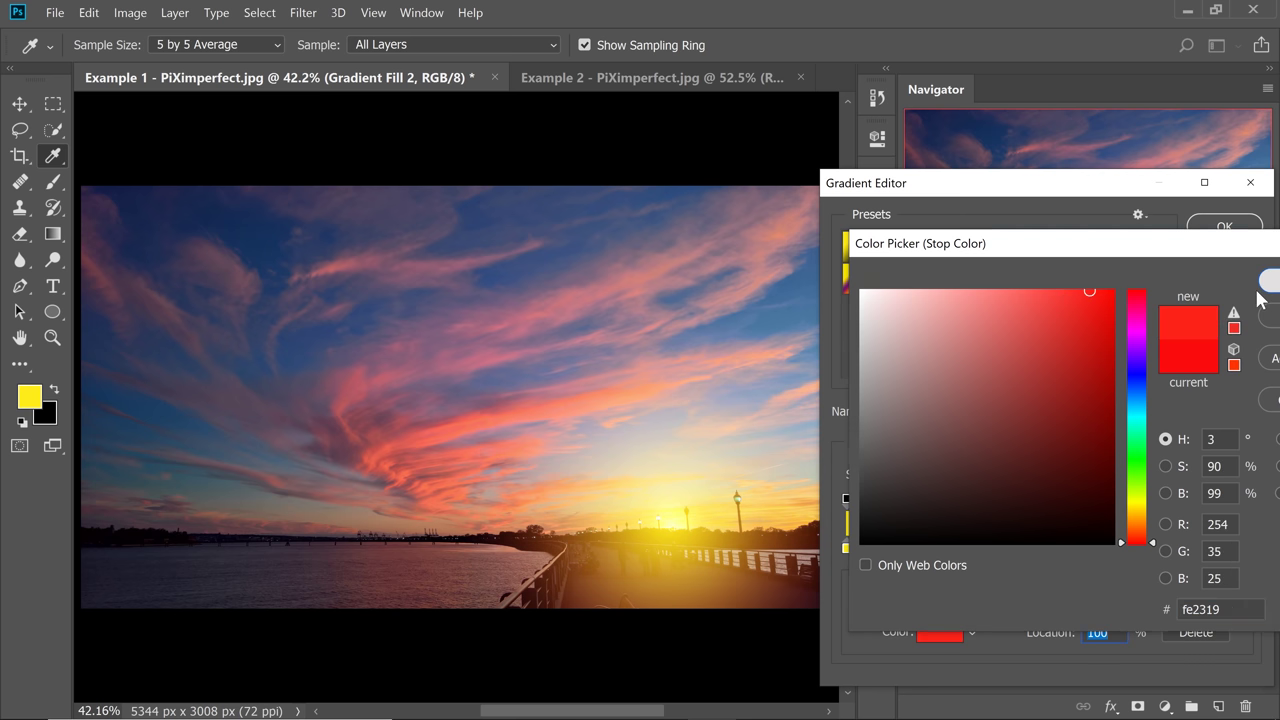
{"action": "left_click", "coordinate": [1270, 280]}
Set the second gradient's starting color stop to a warm orange-yellow, #ffc61a, and accept the edited gradient.
{"action": "left_click", "coordinate": [847, 548]}
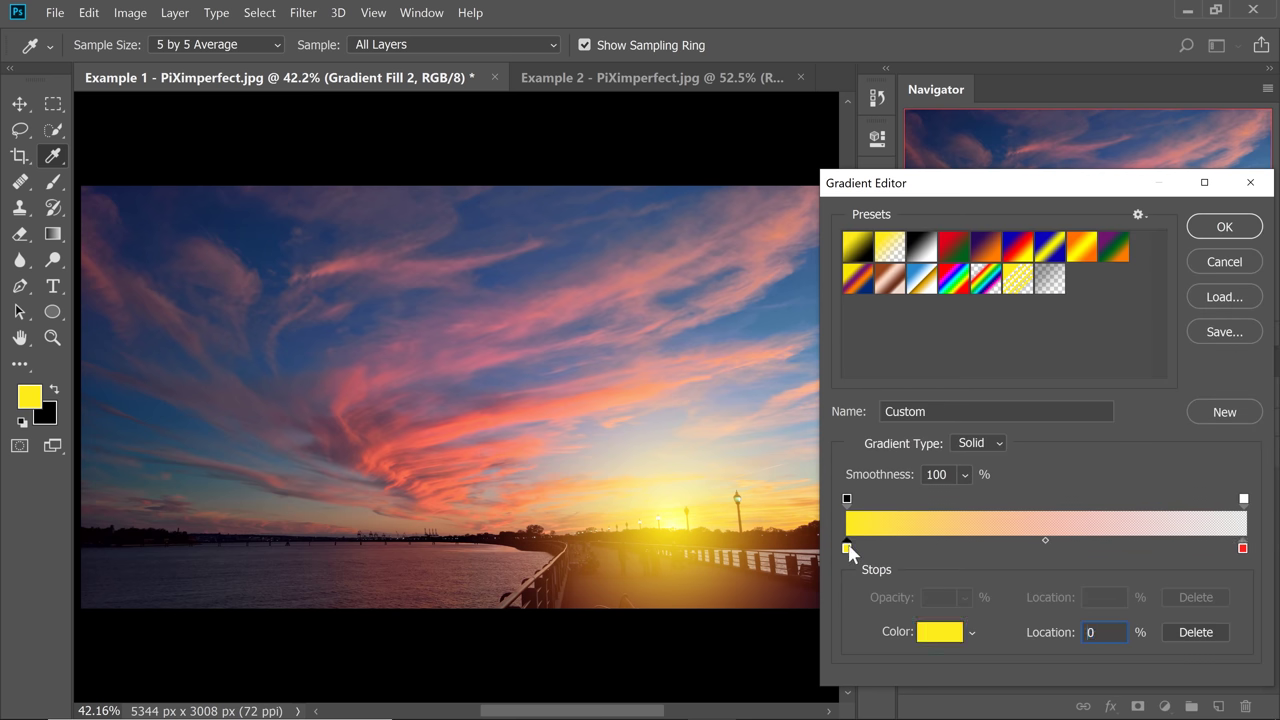
{"action": "left_click", "coordinate": [935, 634]}
{"action": "left_click_drag", "start_coordinate": [988, 243], "coordinate": [1097, 270]}
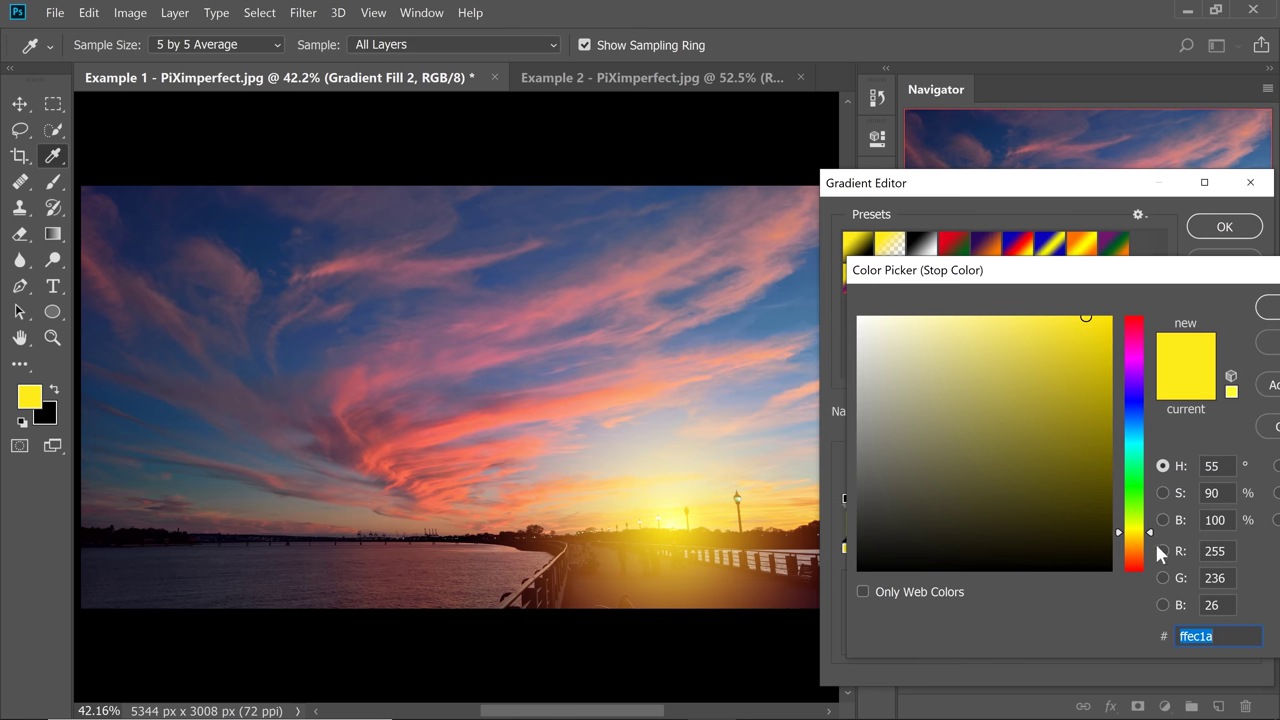
{"action": "left_click_drag", "start_coordinate": [1149, 529], "coordinate": [1147, 539]}
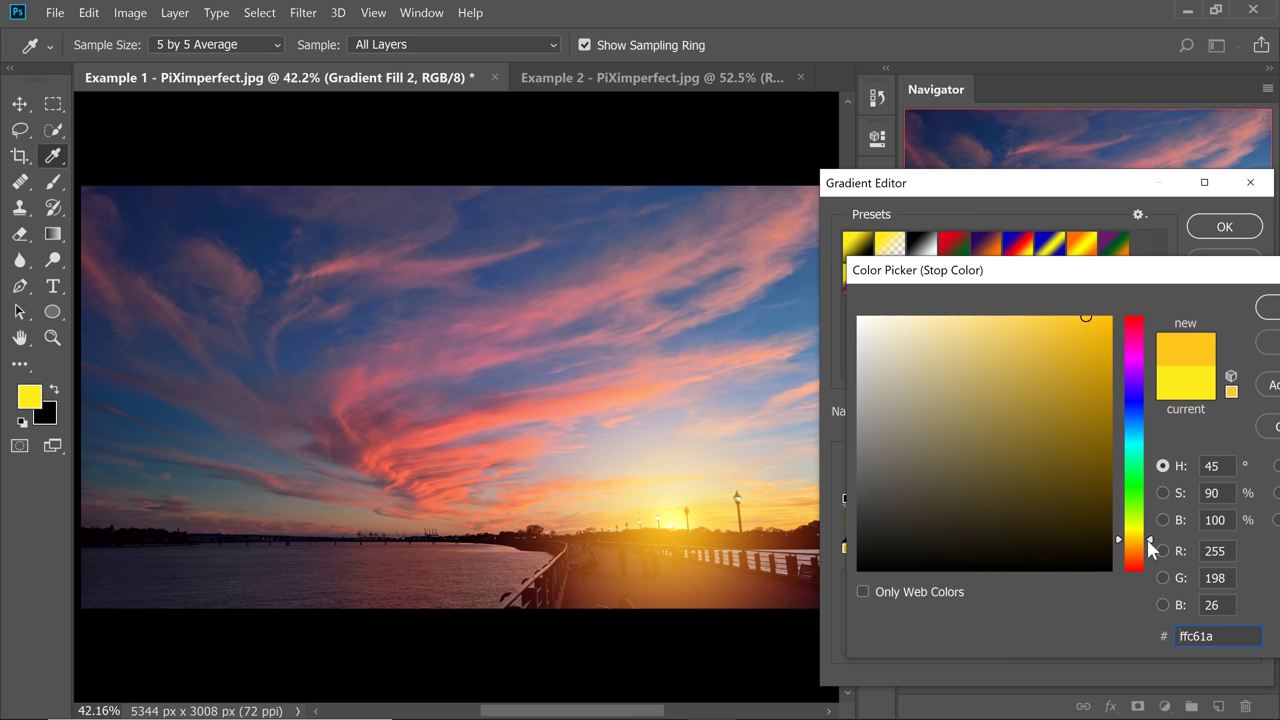
{"action": "left_click", "coordinate": [1264, 308]}
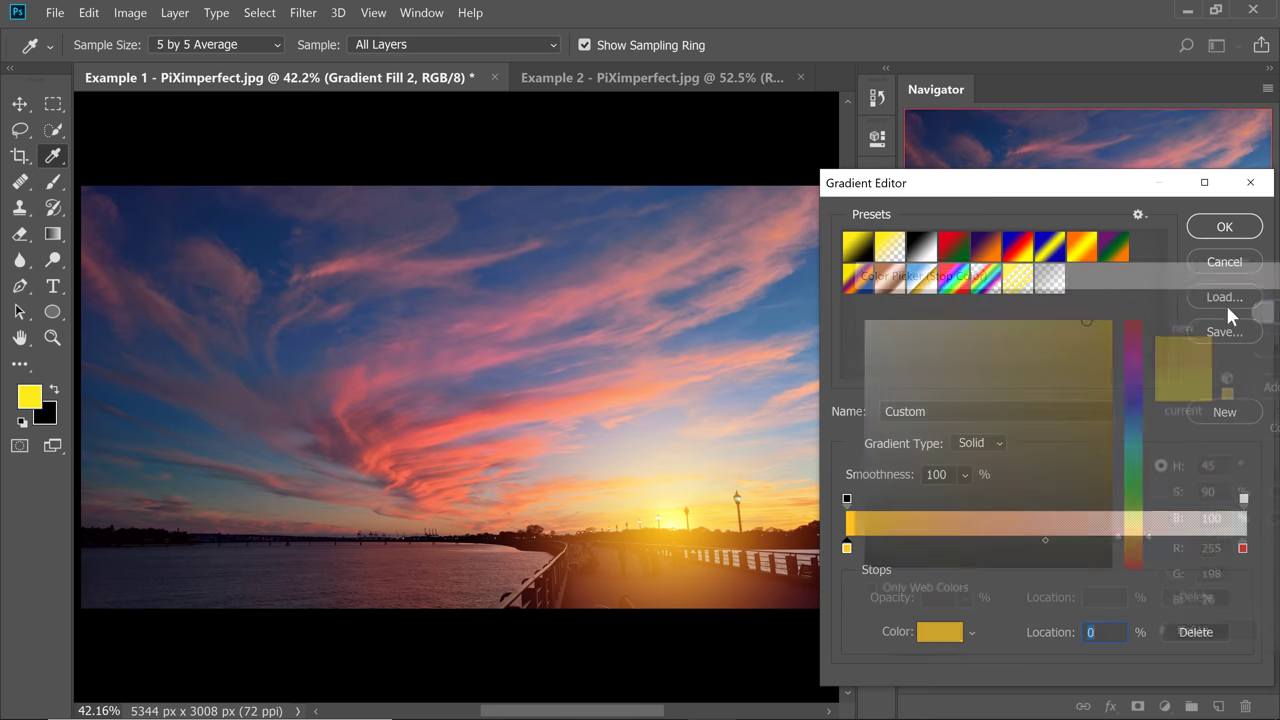
{"action": "left_click", "coordinate": [1220, 228]}
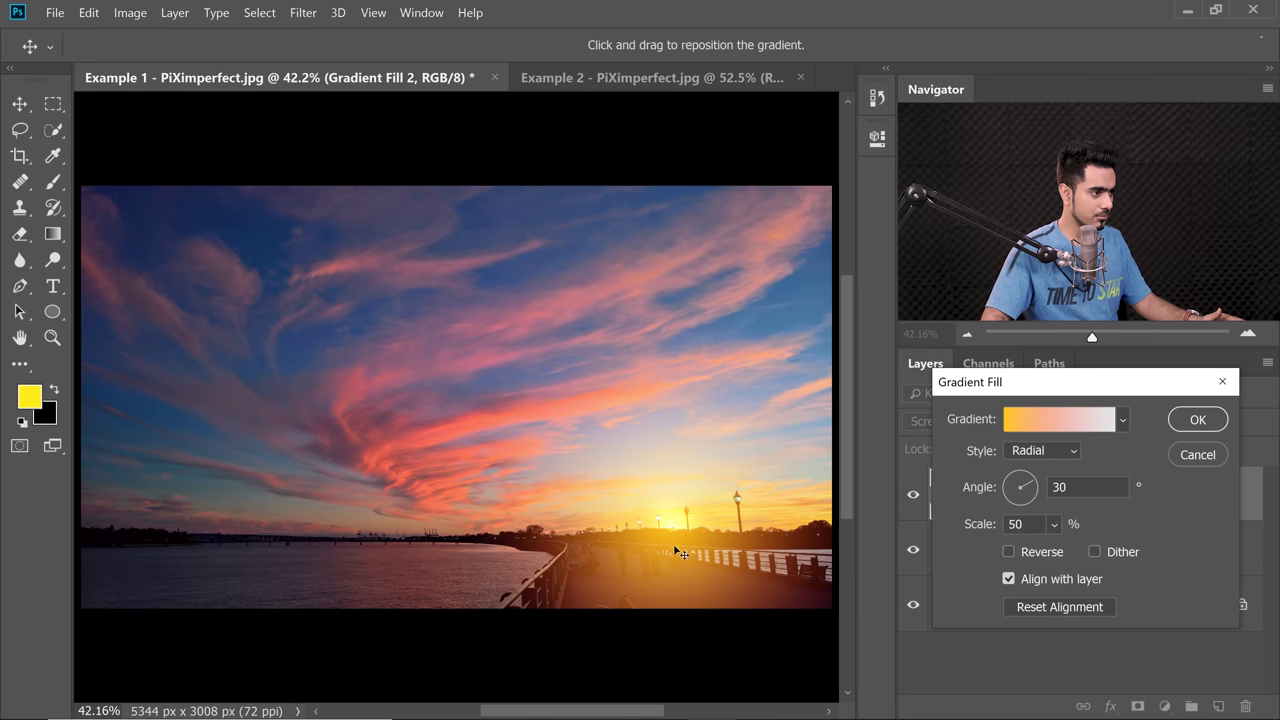
Nudge the second gradient's glow onto the sun at the horizon, scale it to 32%, and accept the gradient fill.
{"action": "mouse_move", "coordinate": [660, 540]}
{"action": "left_mouse_down"}
{"action": "mouse_move", "coordinate": [680, 517]}
{"action": "mouse_move", "coordinate": [680, 537]}
{"action": "left_mouse_up"}
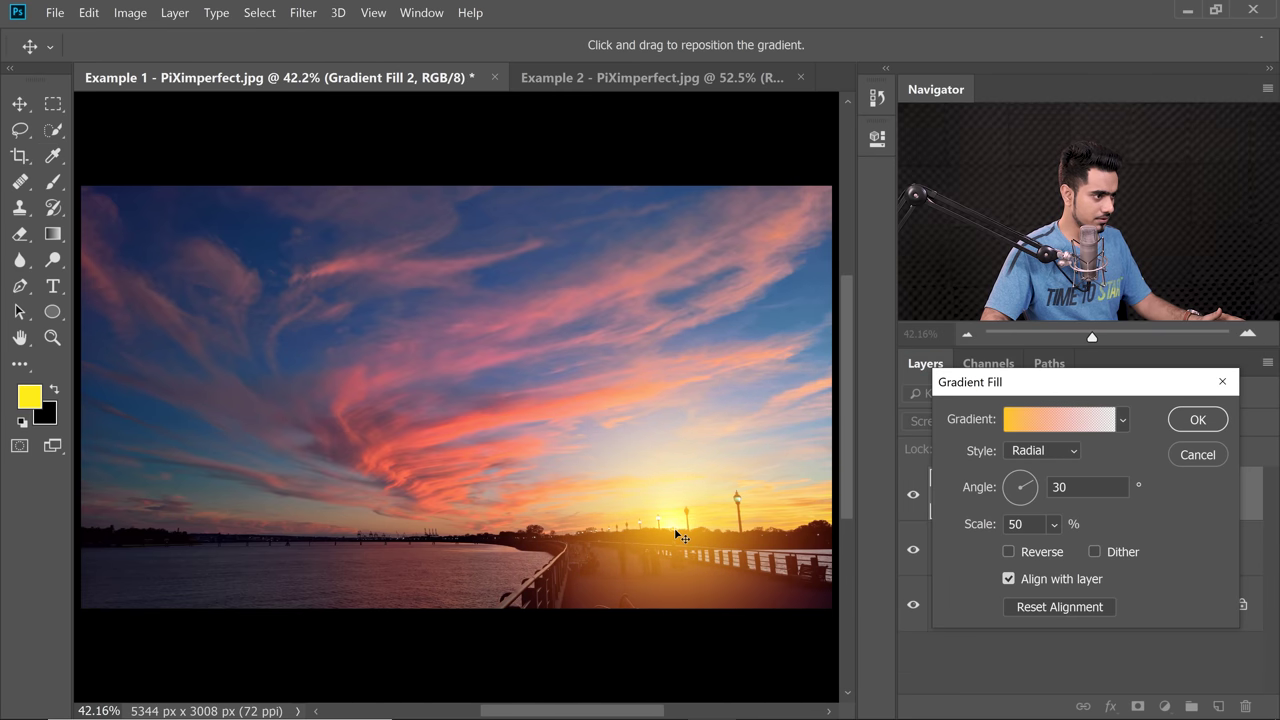
{"action": "left_click", "coordinate": [1054, 524]}
{"action": "left_click_drag", "start_coordinate": [1061, 553], "coordinate": [1065, 555]}
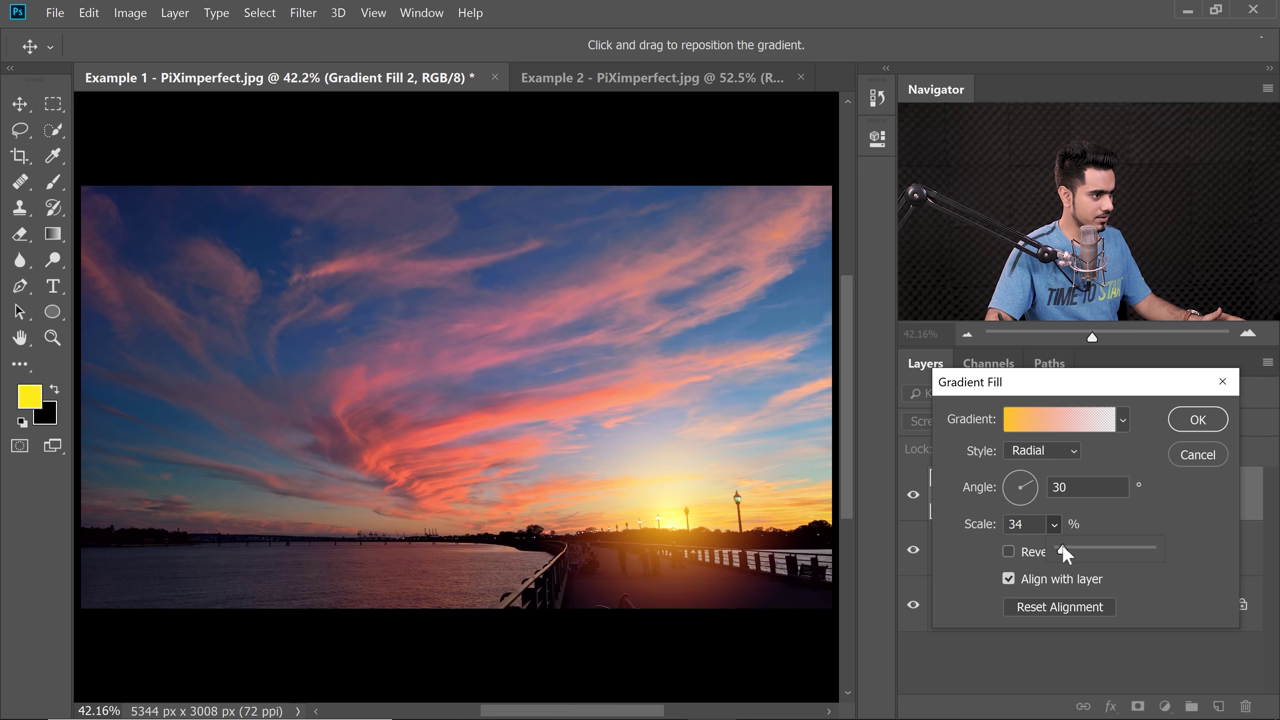
{"action": "left_click", "coordinate": [937, 537]}
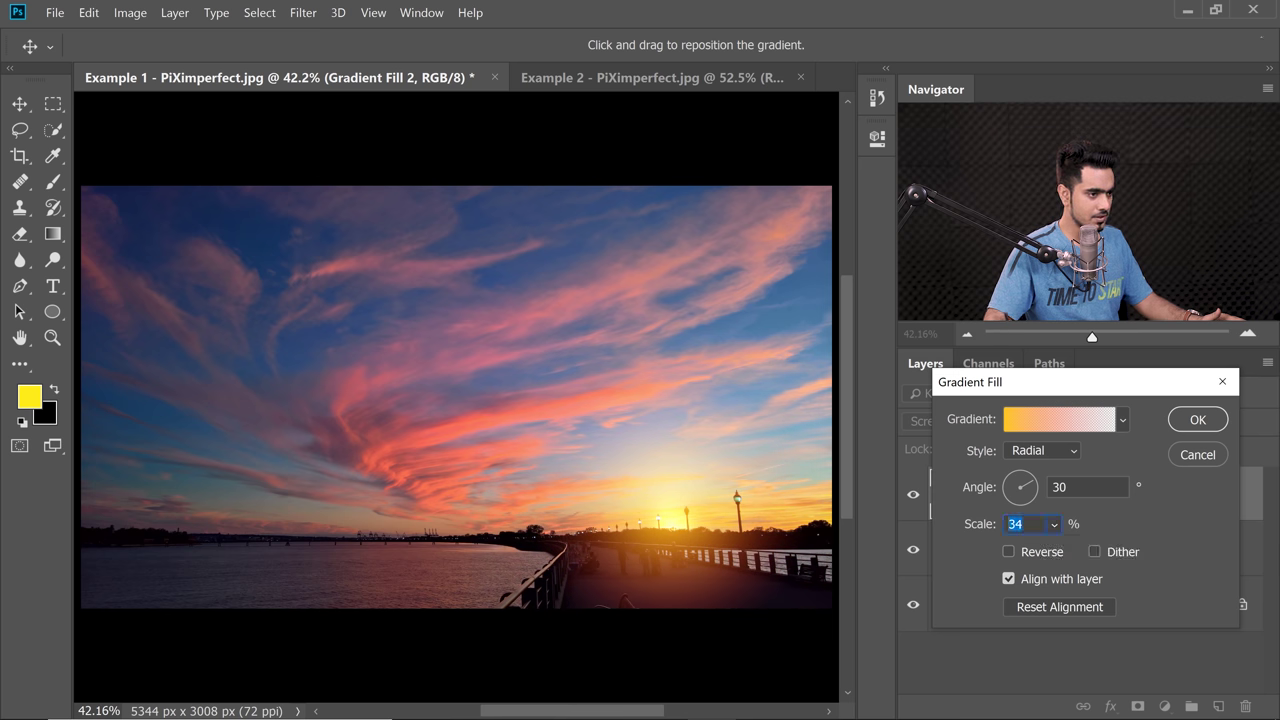
{"action": "type", "text": "32"}
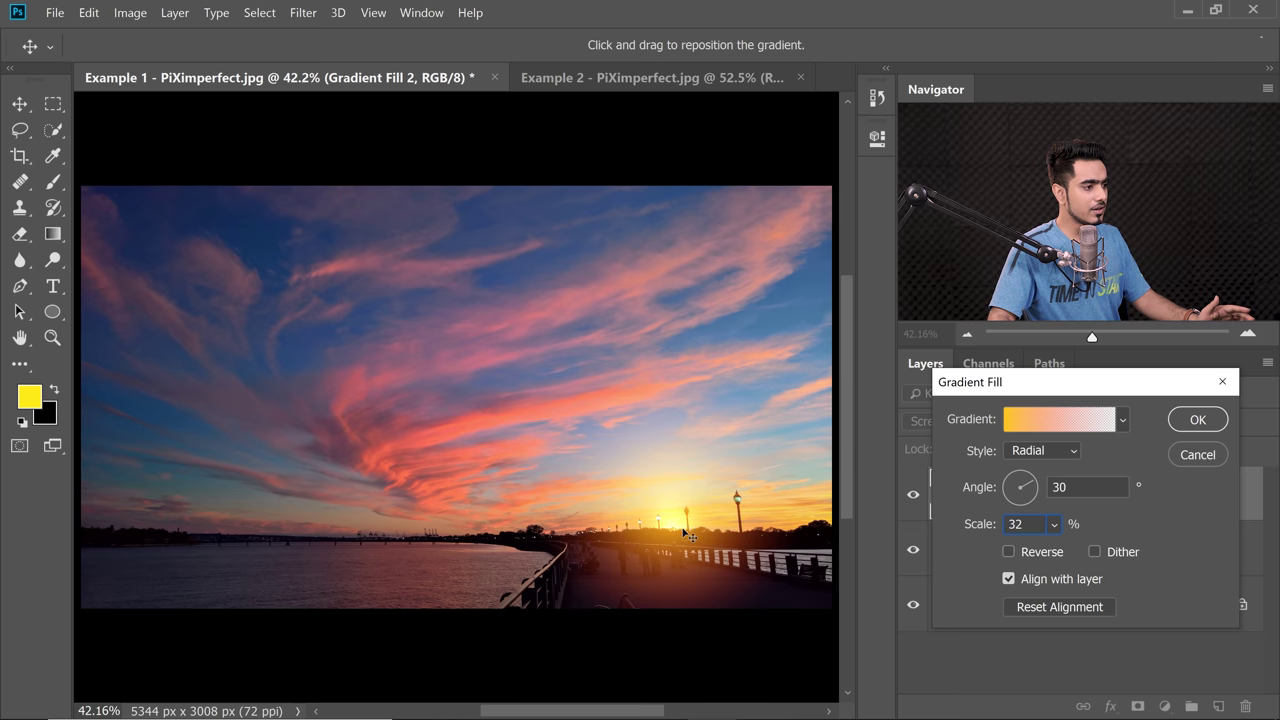
{"action": "left_click", "coordinate": [1190, 419]}
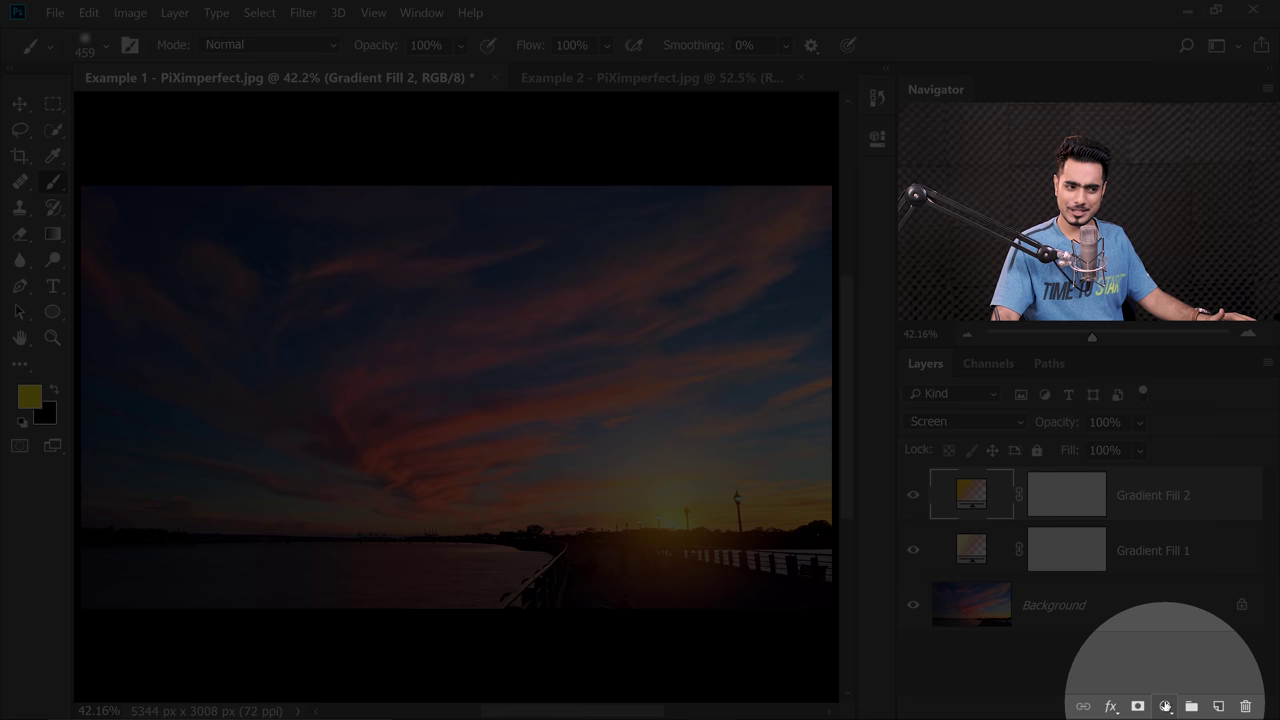
Add a Curves adjustment layer above the gradient fills and raise the RGB curve's midtones to strongly brighten the photo.
{"action": "left_click", "coordinate": [1166, 705]}
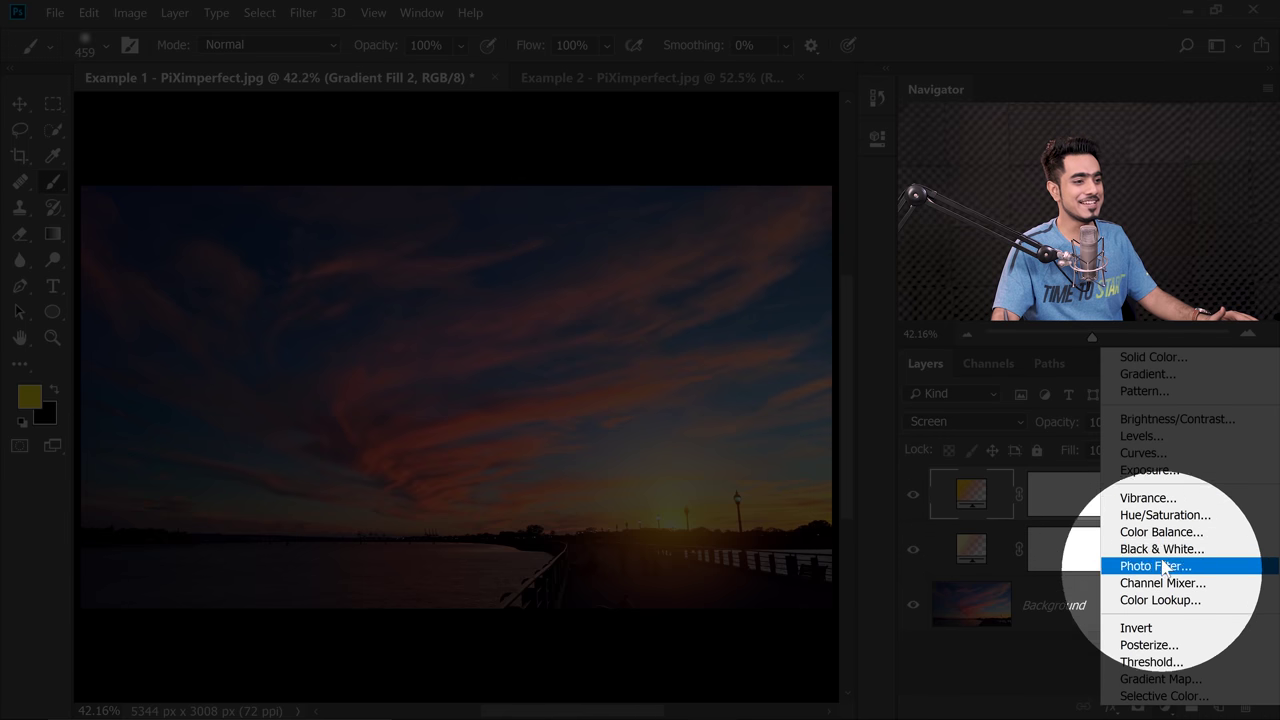
{"action": "left_click", "coordinate": [1145, 453]}
{"action": "left_click_drag", "start_coordinate": [371, 417], "coordinate": [215, 440]}
{"action": "left_click_drag", "start_coordinate": [740, 318], "coordinate": [707, 300]}
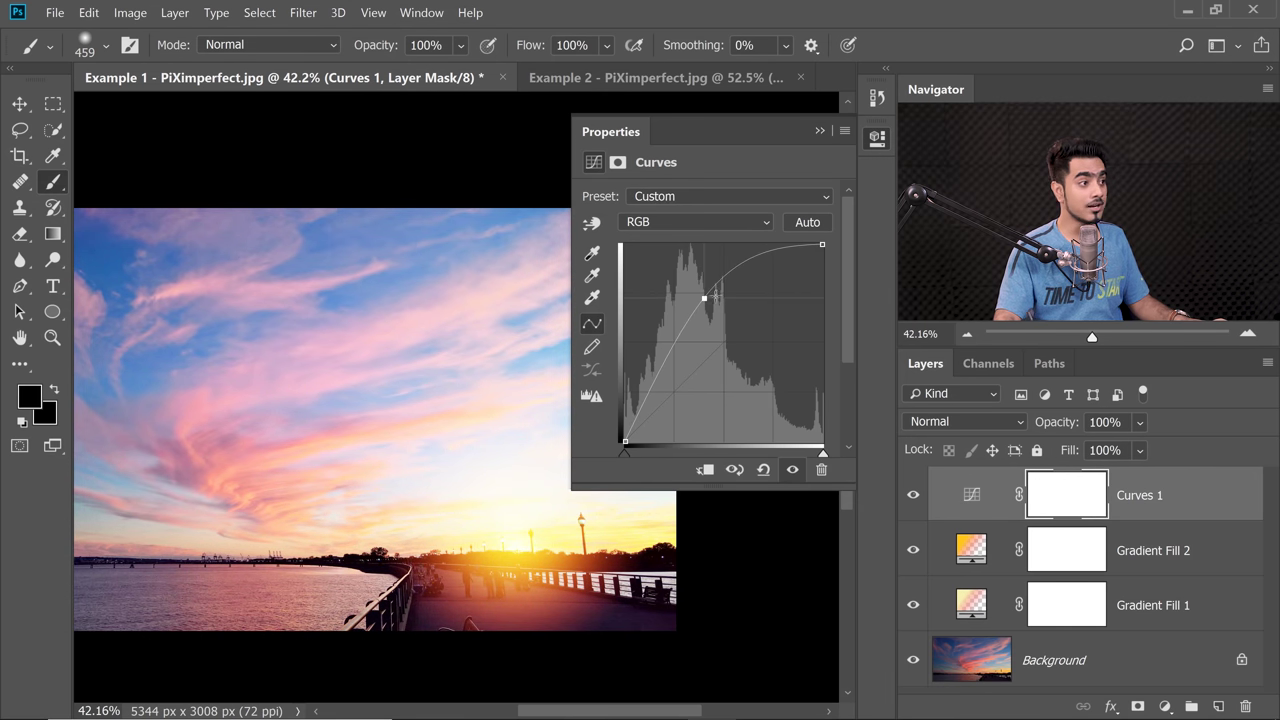
Warm the Curves adjustment by lowering the highlight end point of the Blue channel strongly and of the Green channel more moderately.
{"action": "left_click", "coordinate": [704, 224]}
{"action": "left_click", "coordinate": [671, 286]}
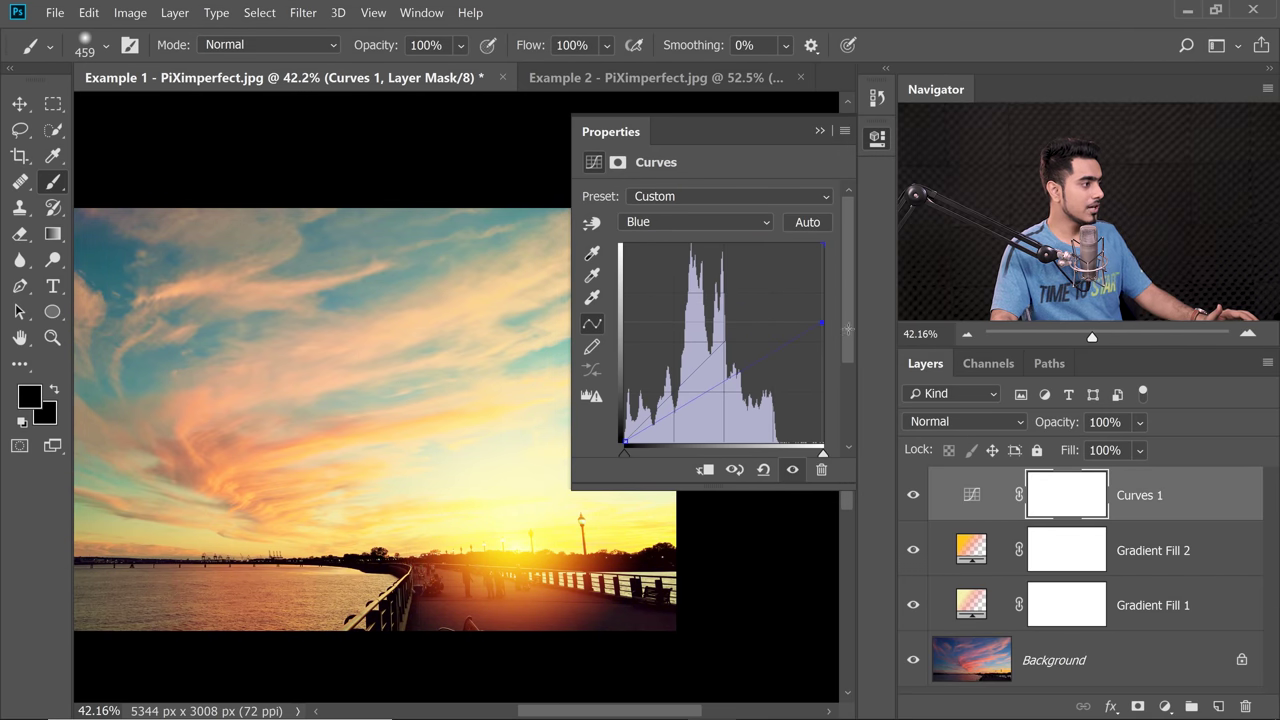
{"action": "left_click", "coordinate": [696, 220]}
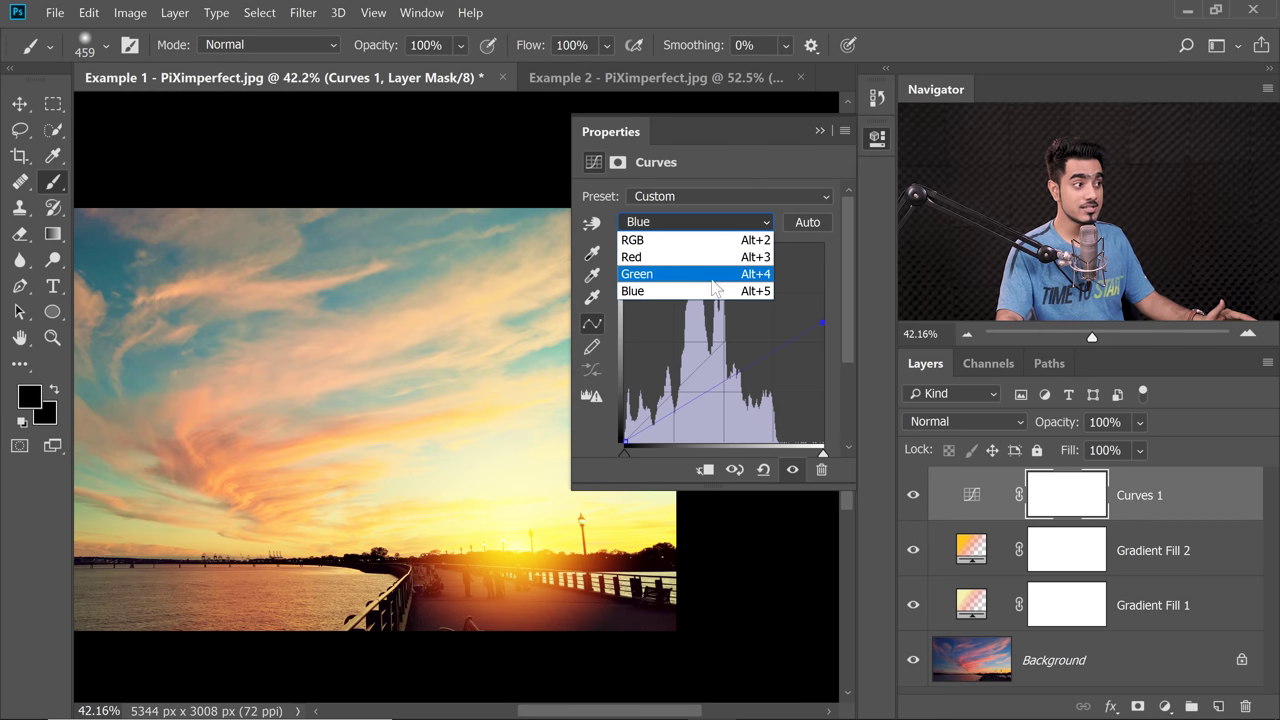
{"action": "left_click", "coordinate": [766, 273]}
{"action": "left_click_drag", "start_coordinate": [822, 245], "coordinate": [828, 287]}
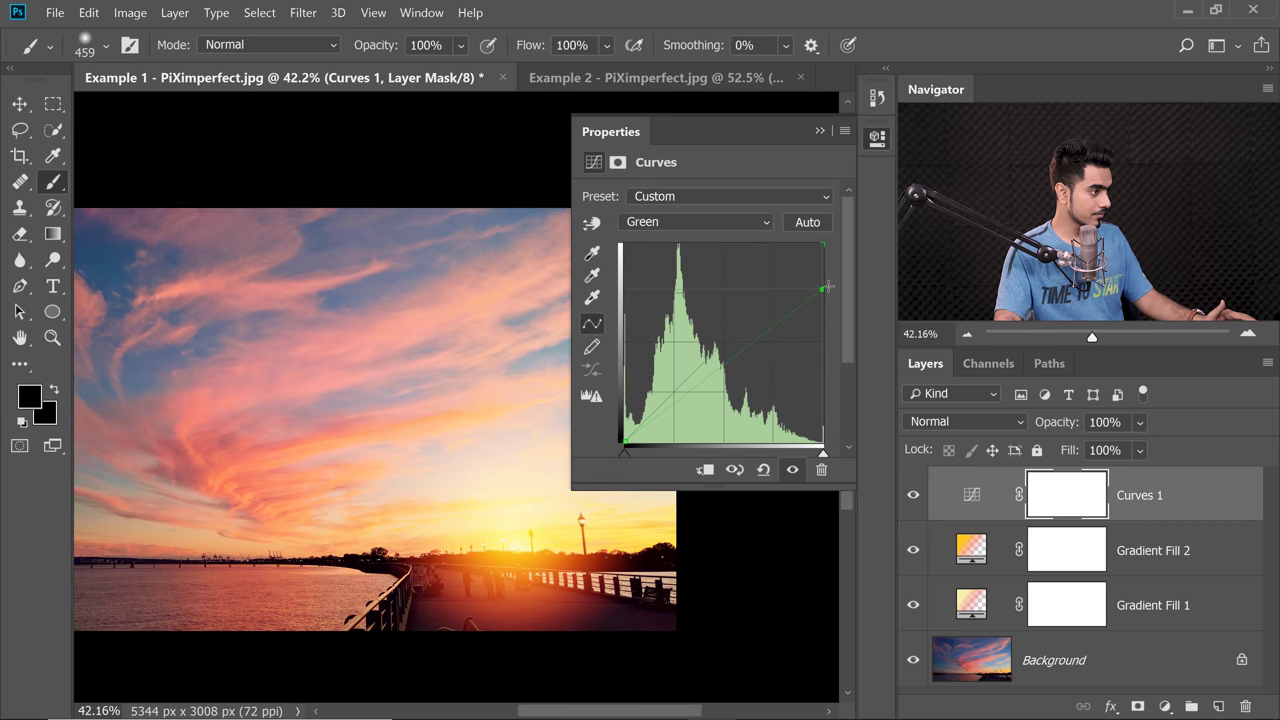
Raise the midpoint of the composite RGB curve slightly higher and close the Curves properties.
{"action": "left_click", "coordinate": [706, 224]}
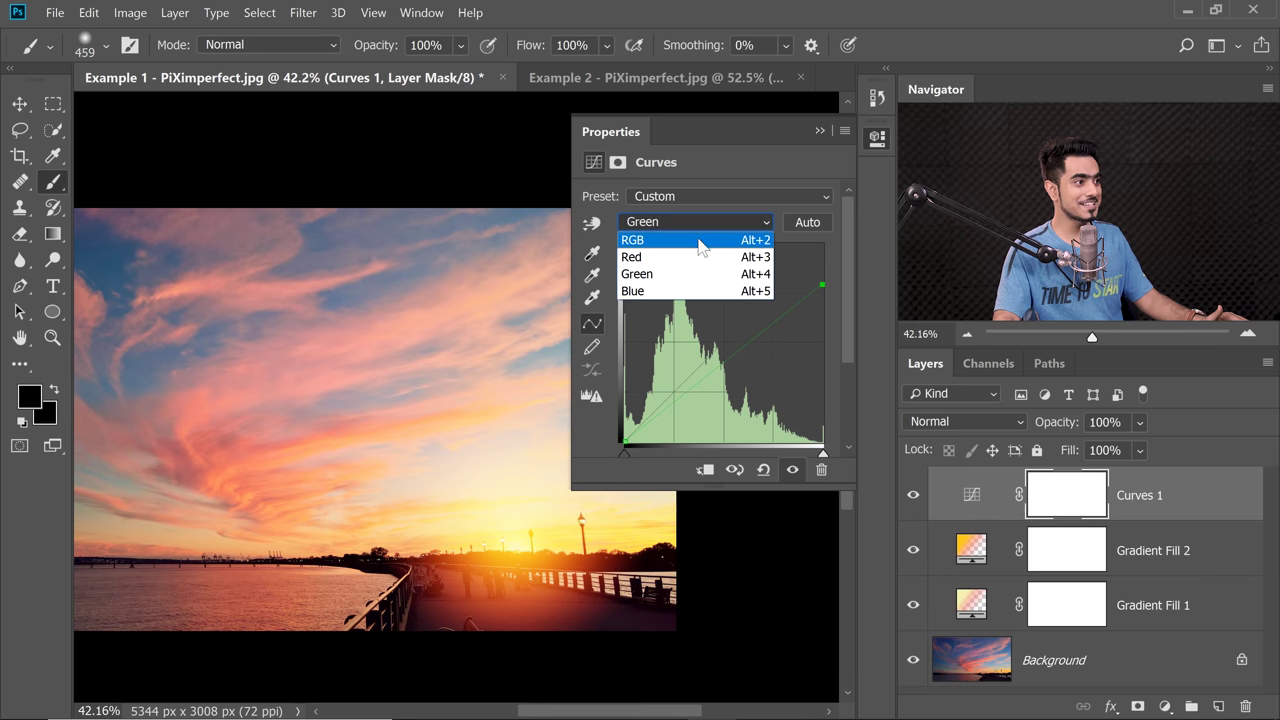
{"action": "left_click", "coordinate": [700, 232]}
{"action": "left_click_drag", "start_coordinate": [706, 296], "coordinate": [701, 290]}
{"action": "left_click", "coordinate": [818, 131]}
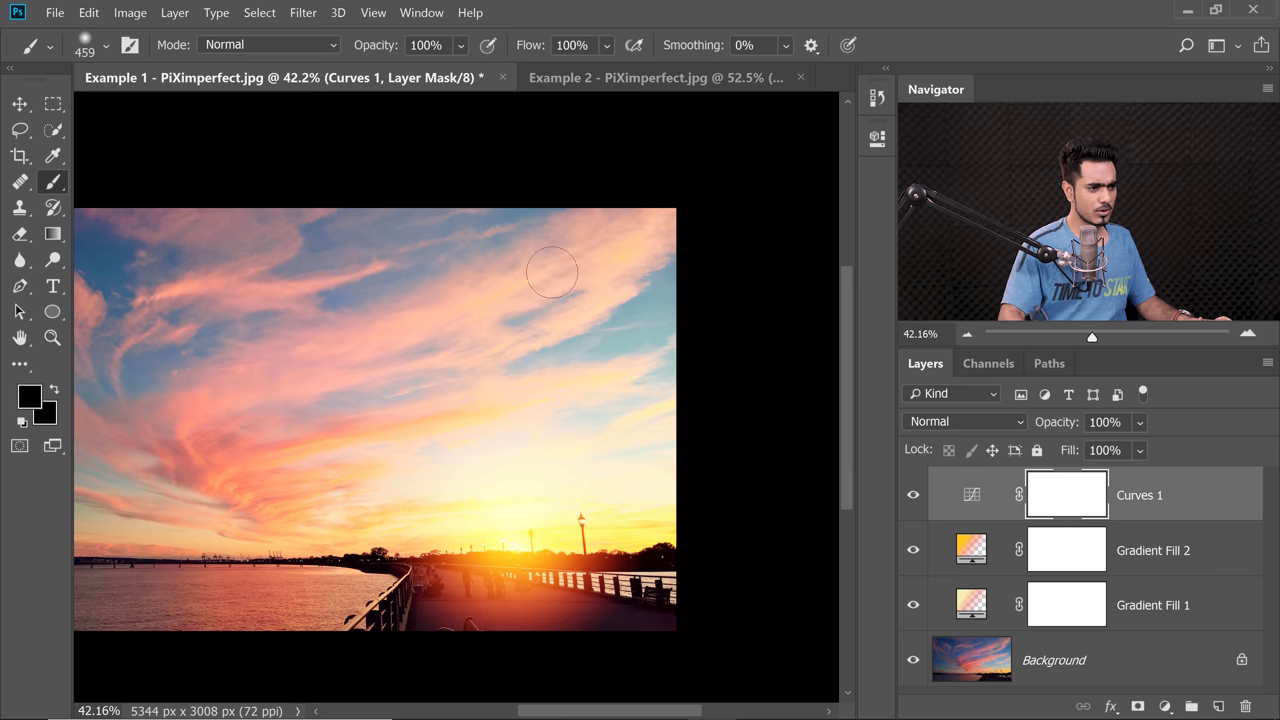
Group the Gradient Fill 1 and Gradient Fill 2 layers and name the group Sun.
{"action": "left_click", "coordinate": [1177, 552]}
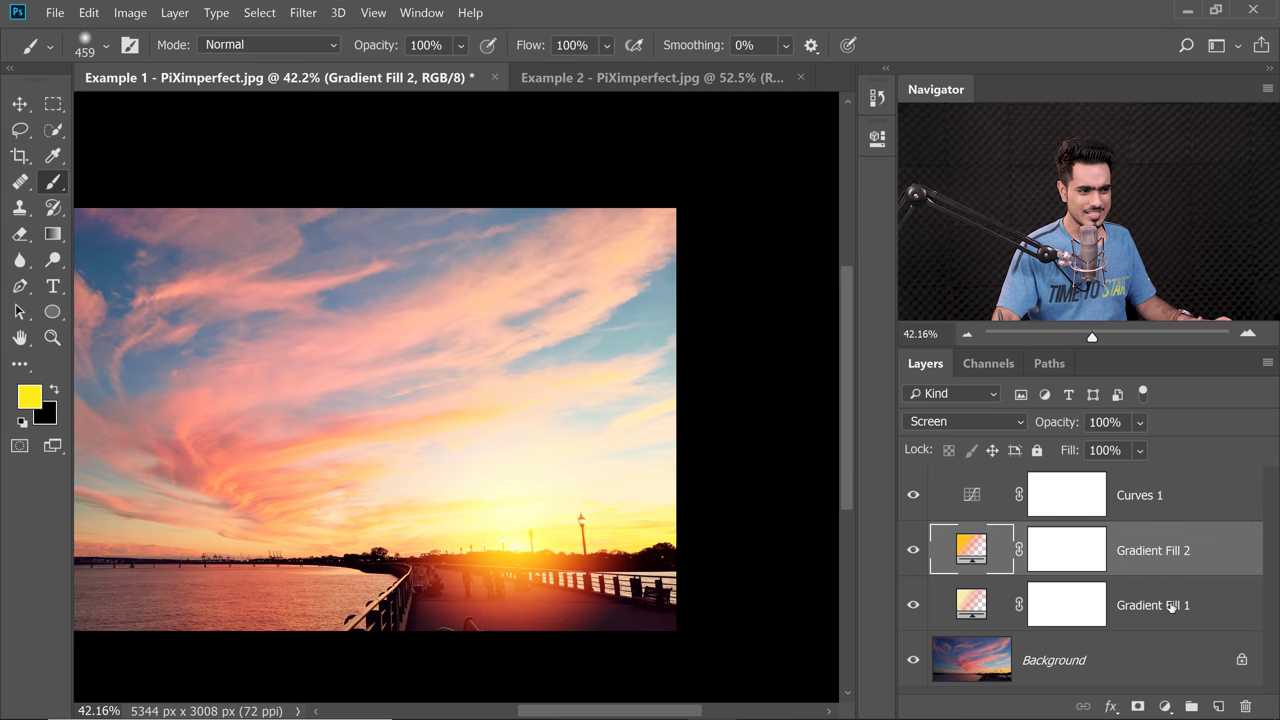
{"action": "left_click", "coordinate": [1172, 606]}
{"action": "left_click", "coordinate": [1190, 557]}
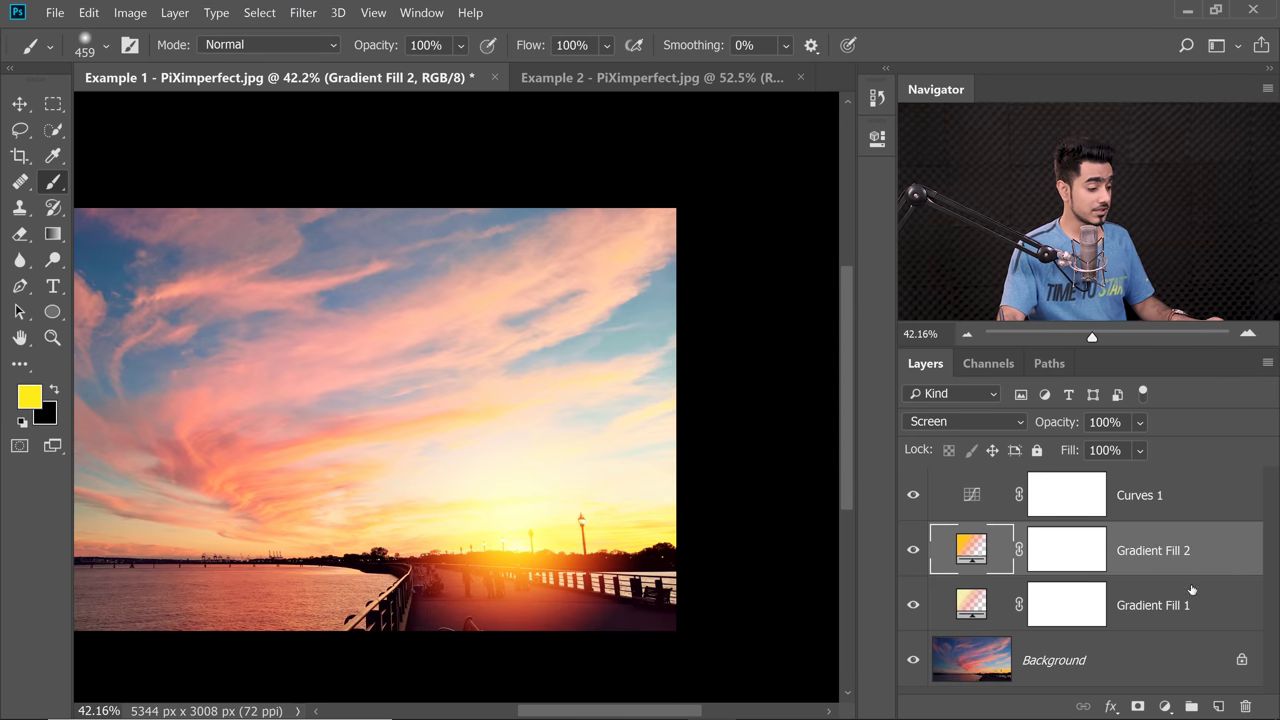
{"action": "left_click", "coordinate": [1208, 608], "text": "ctrl"}
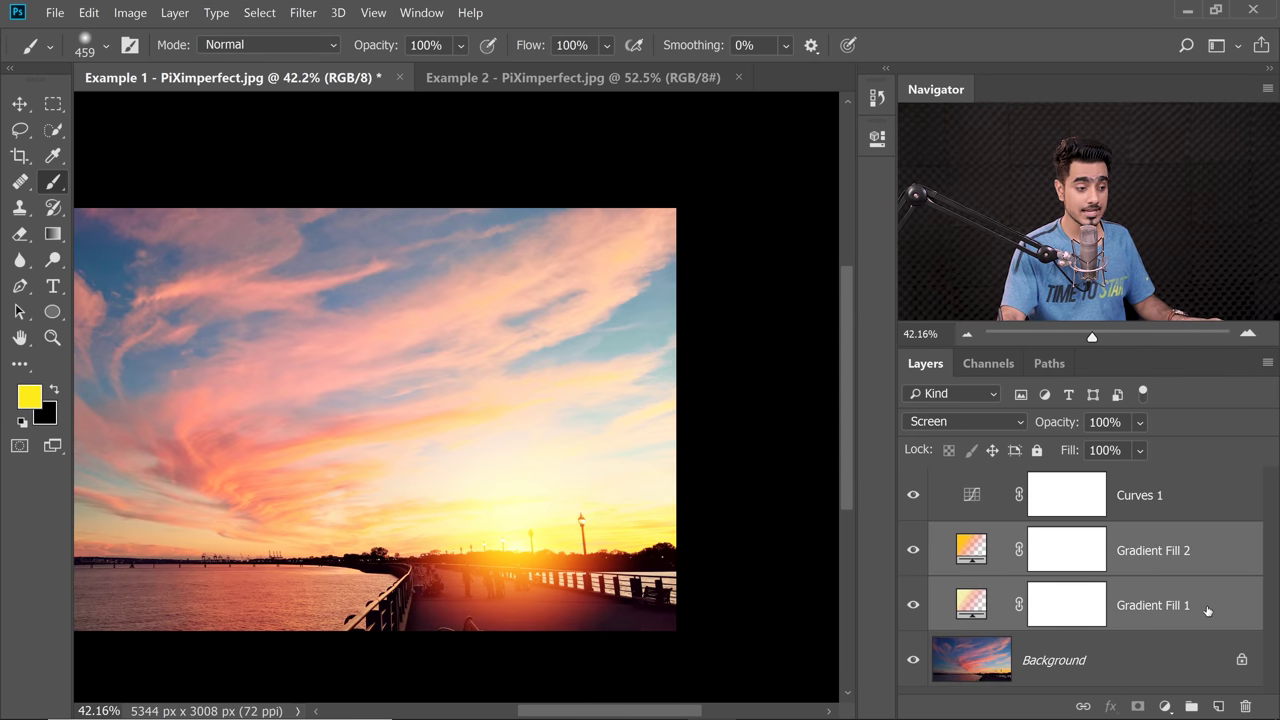
{"action": "key", "text": "ctrl+g"}
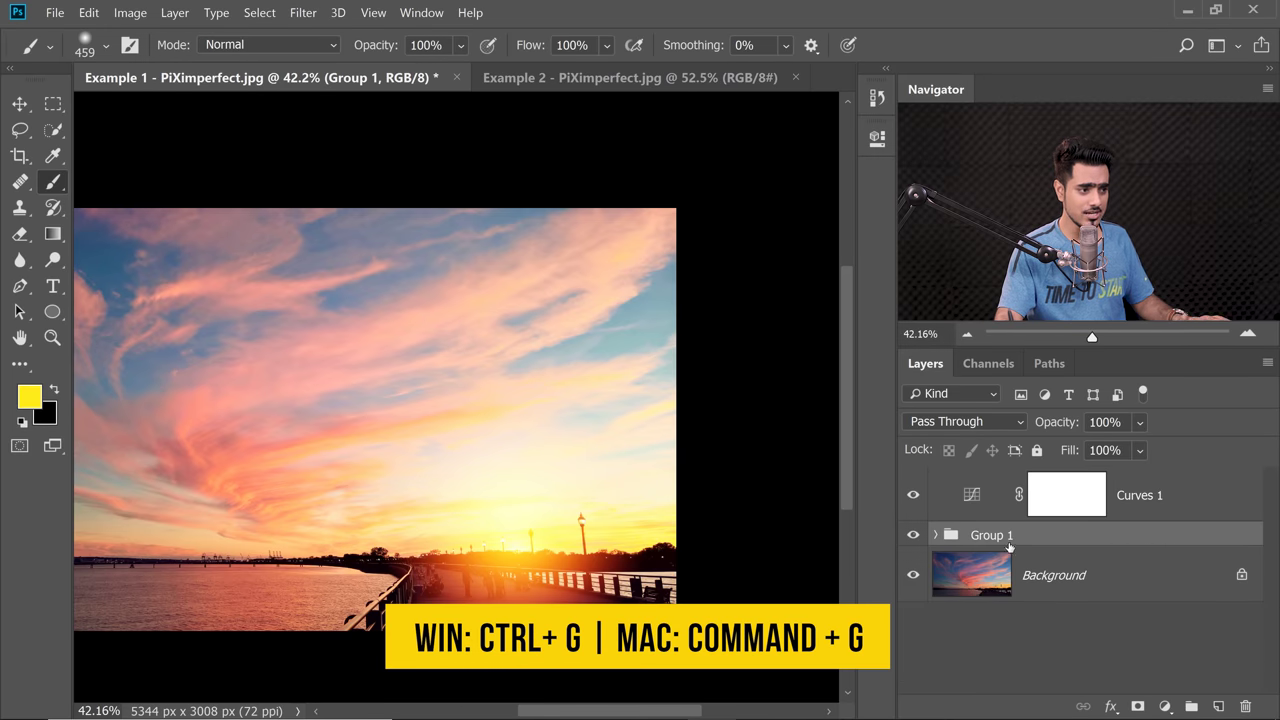
{"action": "double_click", "coordinate": [1005, 538]}
{"action": "type", "text": "Sun"}
{"action": "key", "text": "Return"}
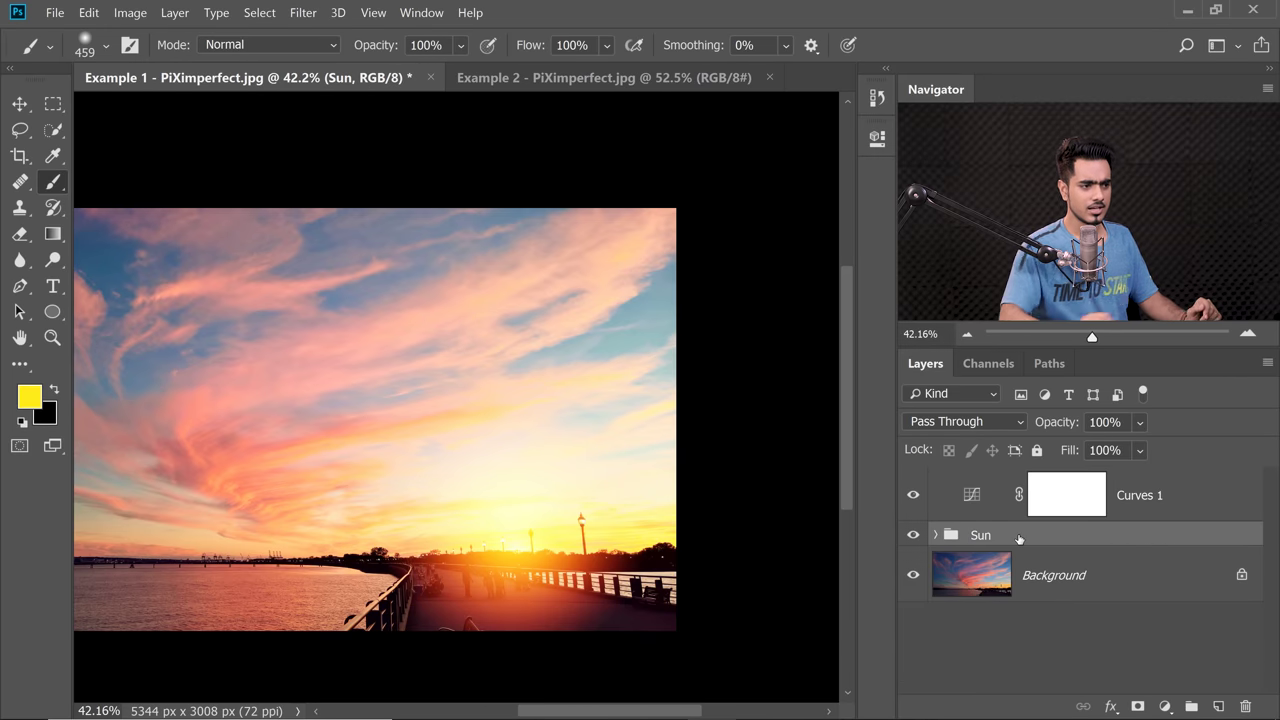
Move the Curves 1 layer beneath the Sun group, directly above the Background, and check its effect.
{"action": "left_click", "coordinate": [914, 498]}
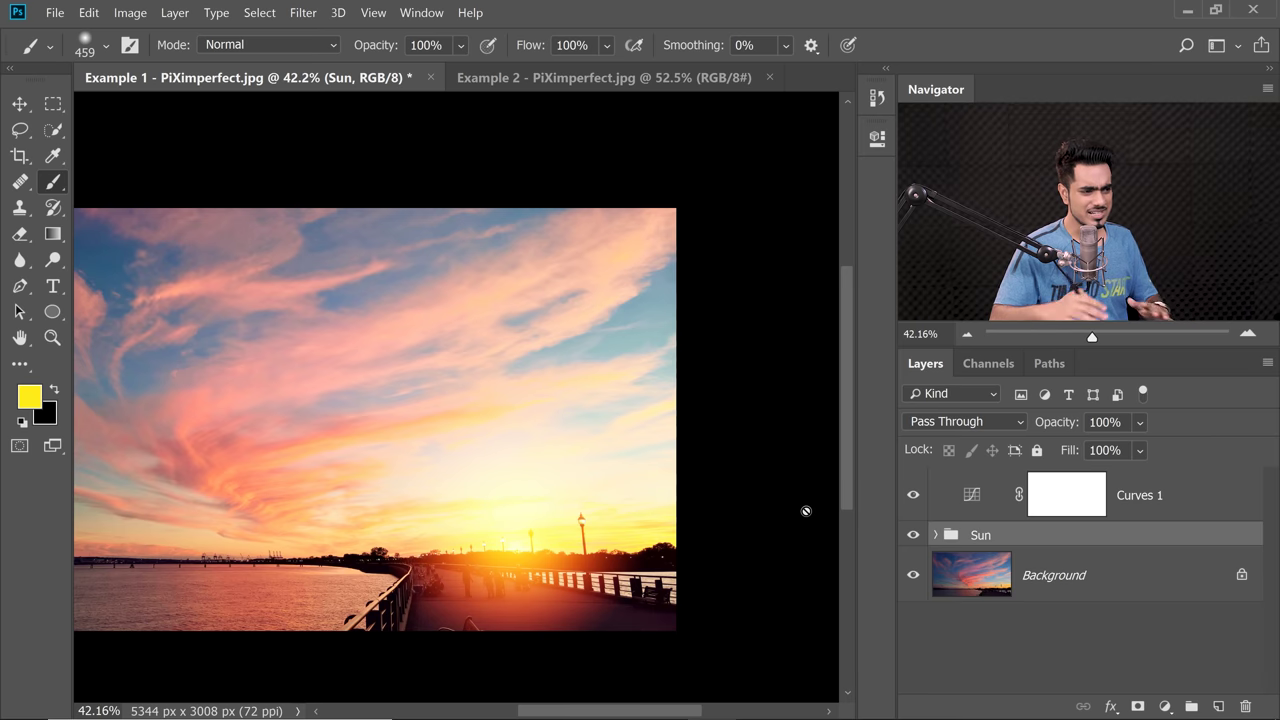
{"action": "left_click", "coordinate": [1086, 588]}
{"action": "left_click", "coordinate": [1183, 500]}
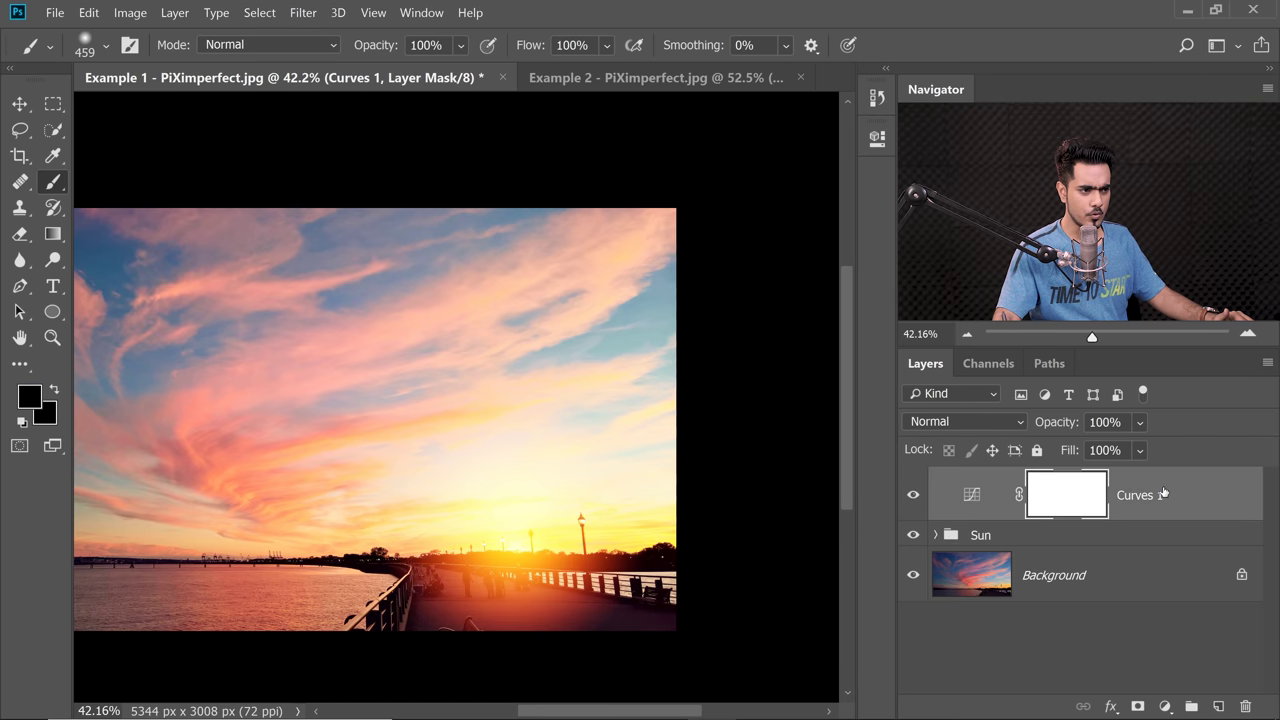
{"action": "left_click_drag", "start_coordinate": [1163, 492], "coordinate": [1163, 573]}
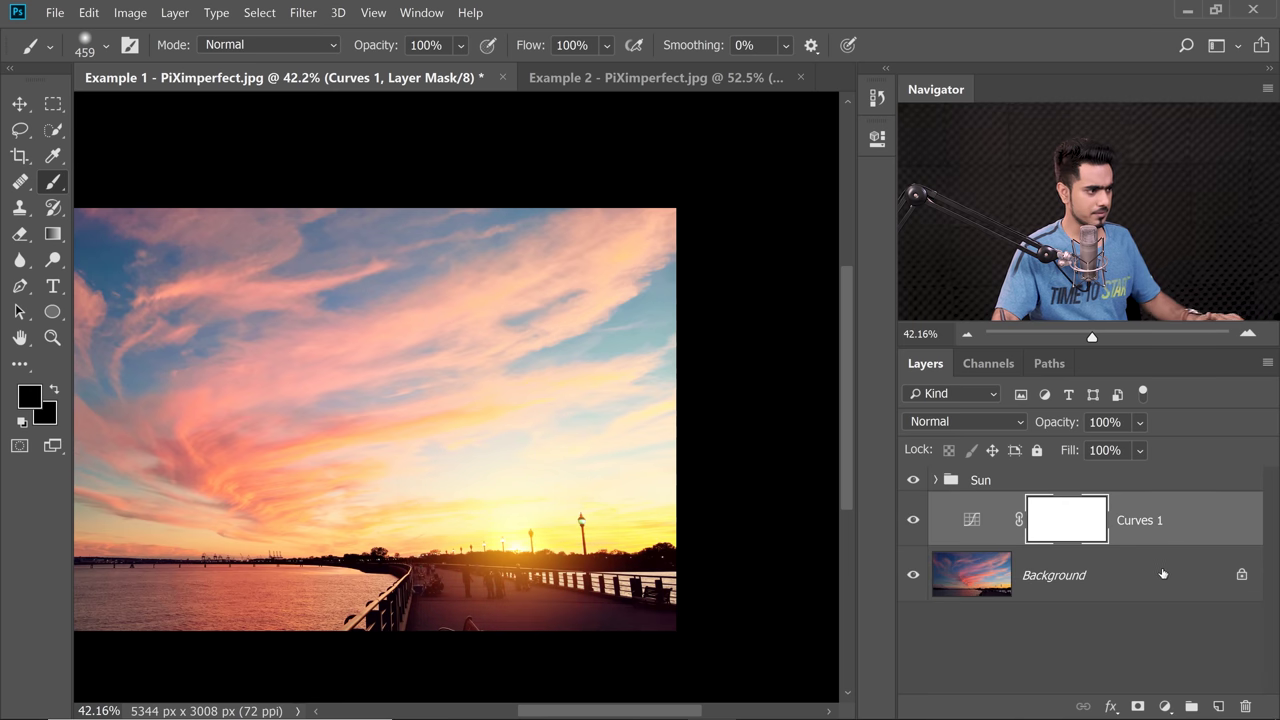
{"action": "left_click", "coordinate": [912, 520]}
{"action": "left_click", "coordinate": [912, 520]}
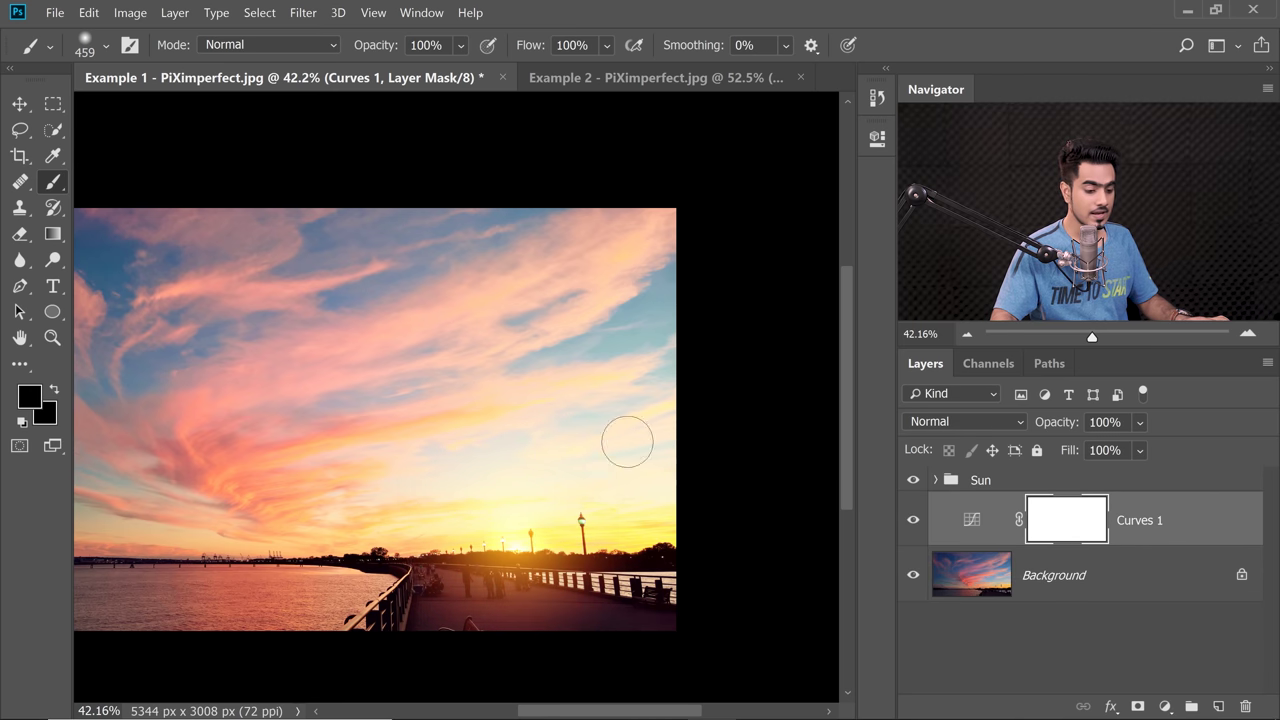
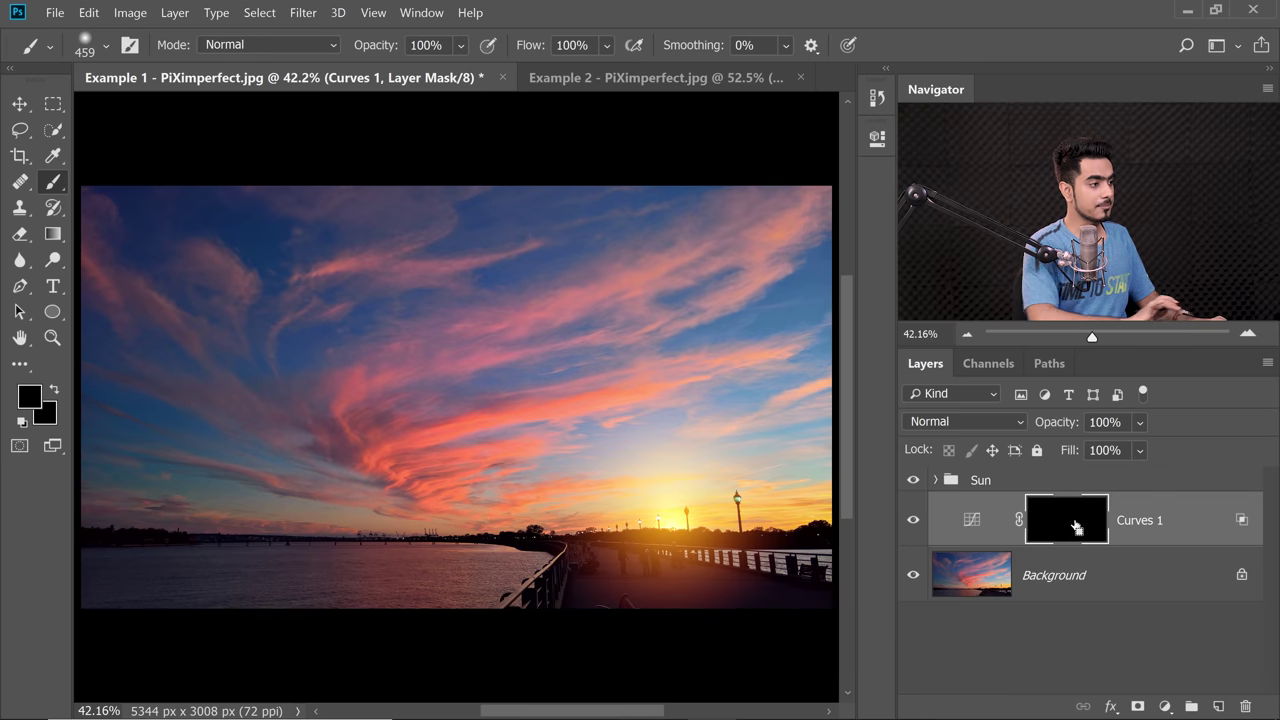
Paint white with a very large soft brush on the Curves 1 black mask to reveal the brightening around the sun and nearby sky.
{"action": "mouse_move", "coordinate": [545, 415]}
{"action": "left_mouse_down"}
{"action": "mouse_move", "coordinate": [620, 430]}
{"action": "mouse_move", "coordinate": [950, 420]}
{"action": "left_mouse_up"}
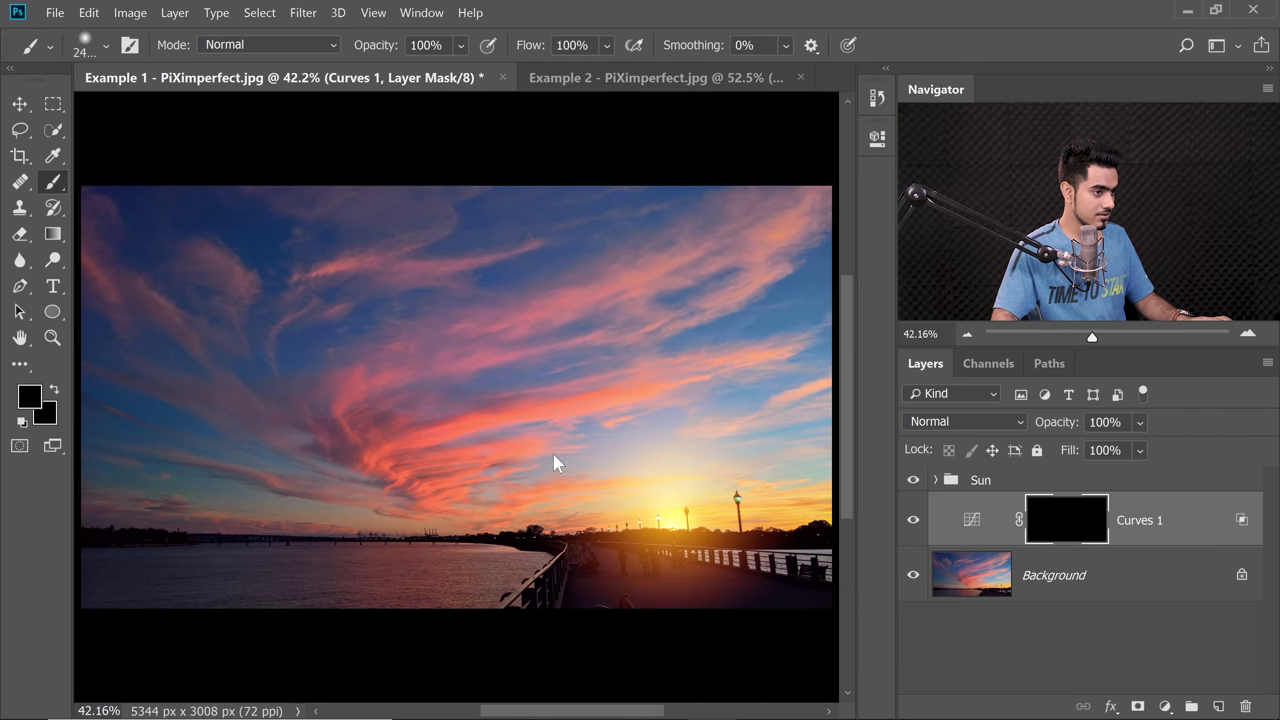
{"action": "left_click_drag", "start_coordinate": [553, 458], "coordinate": [915, 459]}
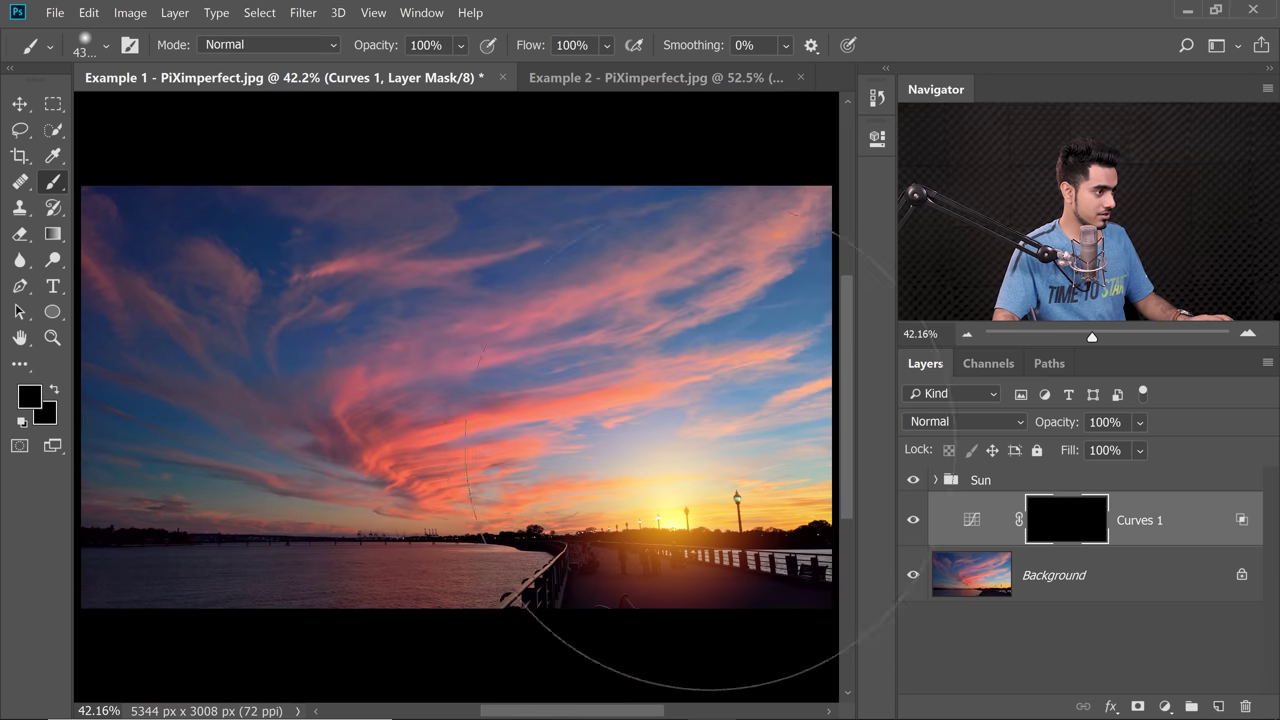
{"action": "key", "text": "x"}
{"action": "key", "text": "x"}
{"action": "key", "text": "x"}
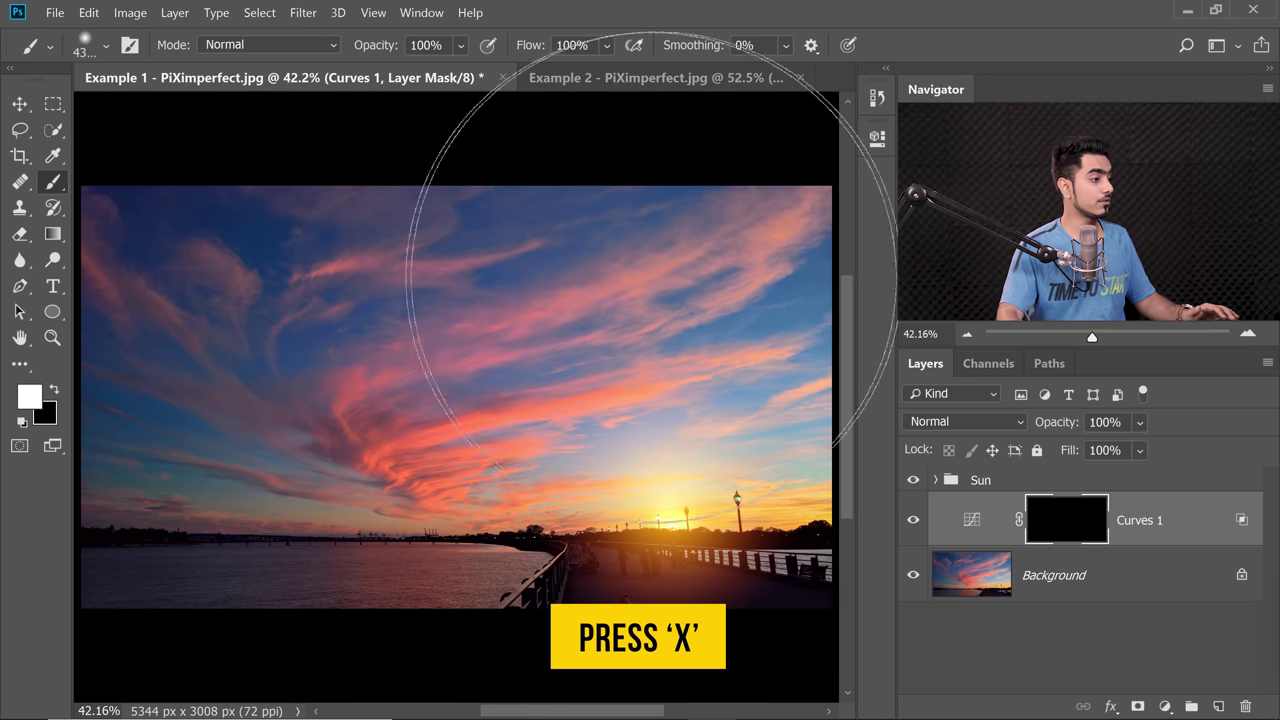
{"action": "left_click_drag", "start_coordinate": [613, 467], "coordinate": [671, 474]}
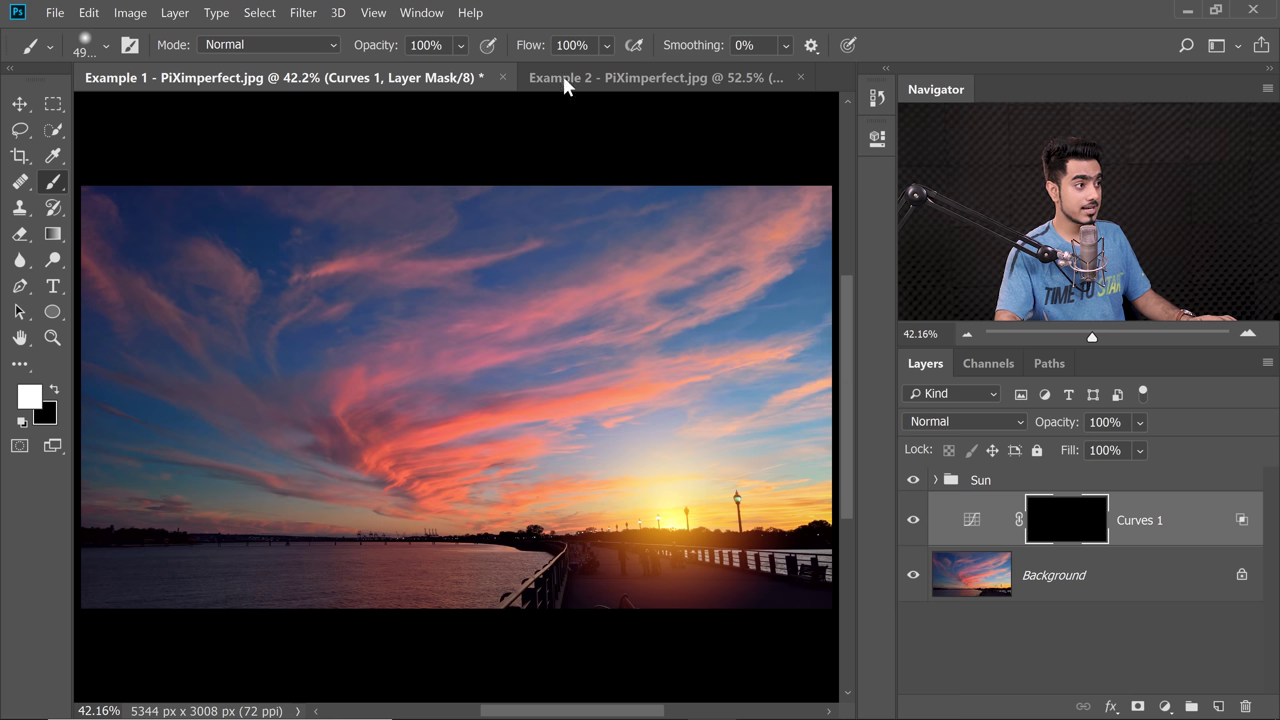
{"action": "left_click", "coordinate": [674, 527]}
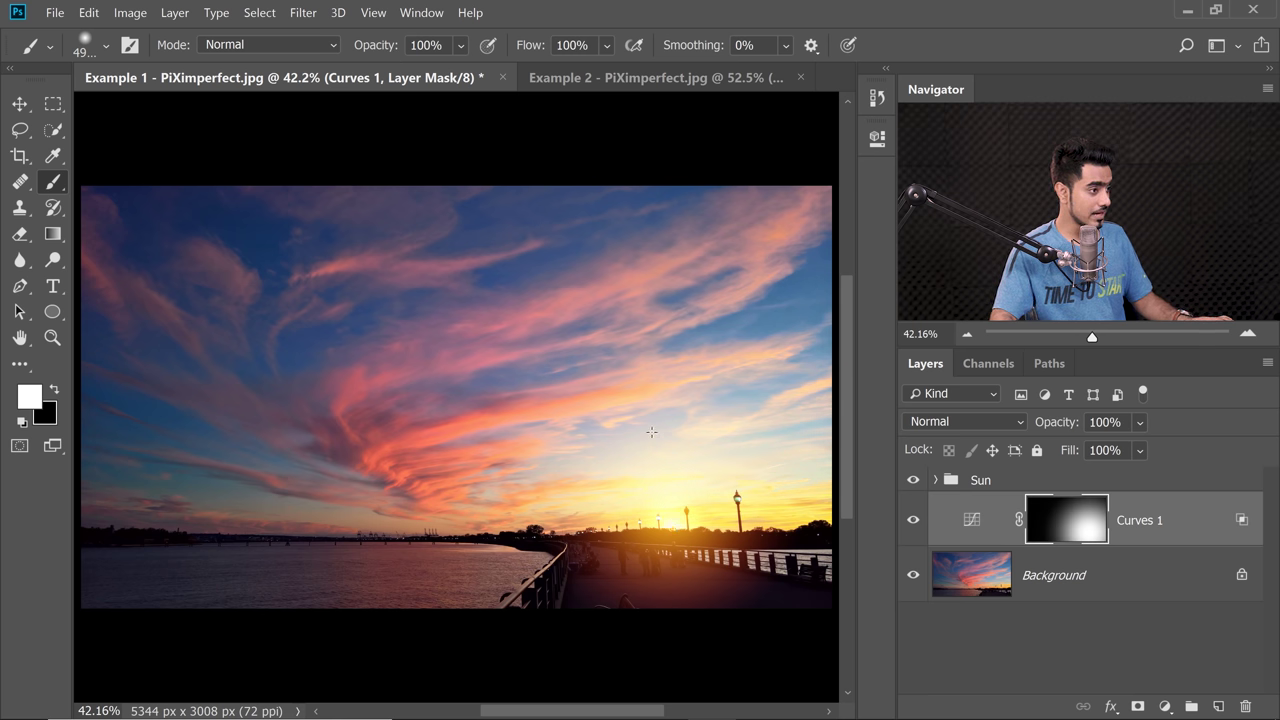
{"action": "left_click_drag", "start_coordinate": [651, 433], "coordinate": [613, 378]}
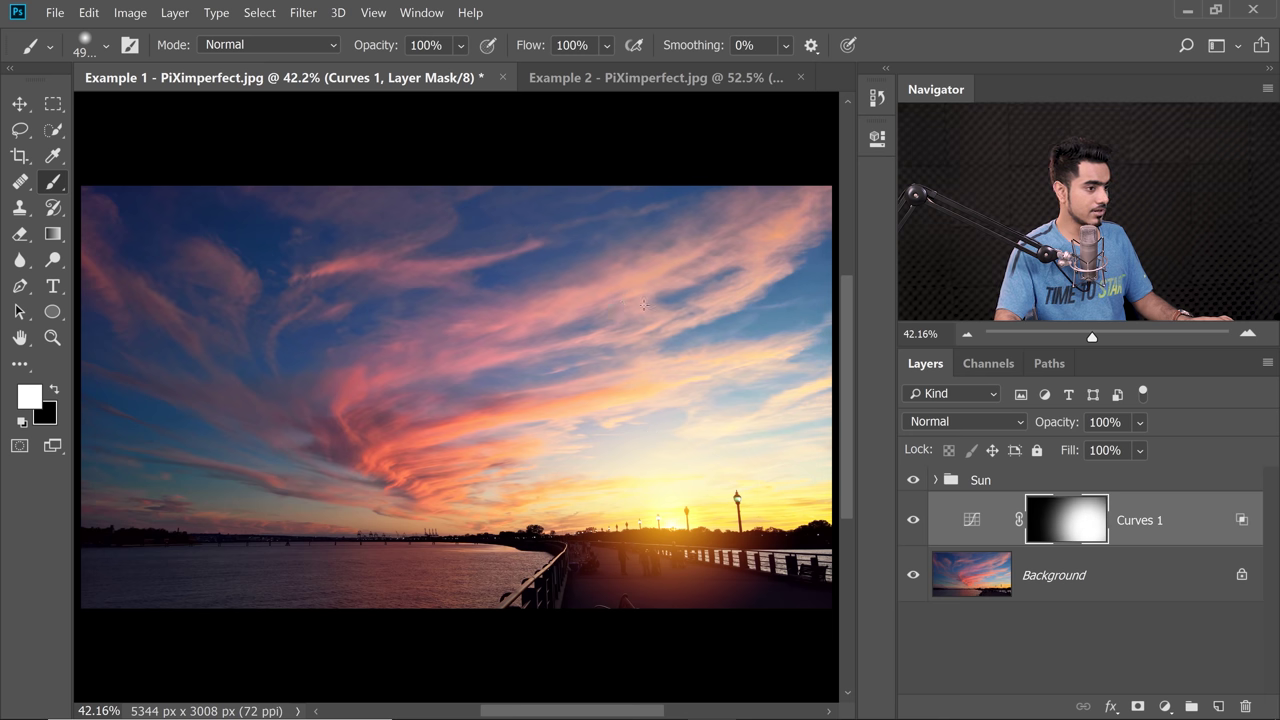
Compare the photo with and without the masked Curves 1 adjustment, and select the Background layer.
{"action": "left_click", "coordinate": [915, 522]}
{"action": "left_click", "coordinate": [915, 522]}
{"action": "left_click", "coordinate": [915, 522]}
{"action": "left_click", "coordinate": [915, 522]}
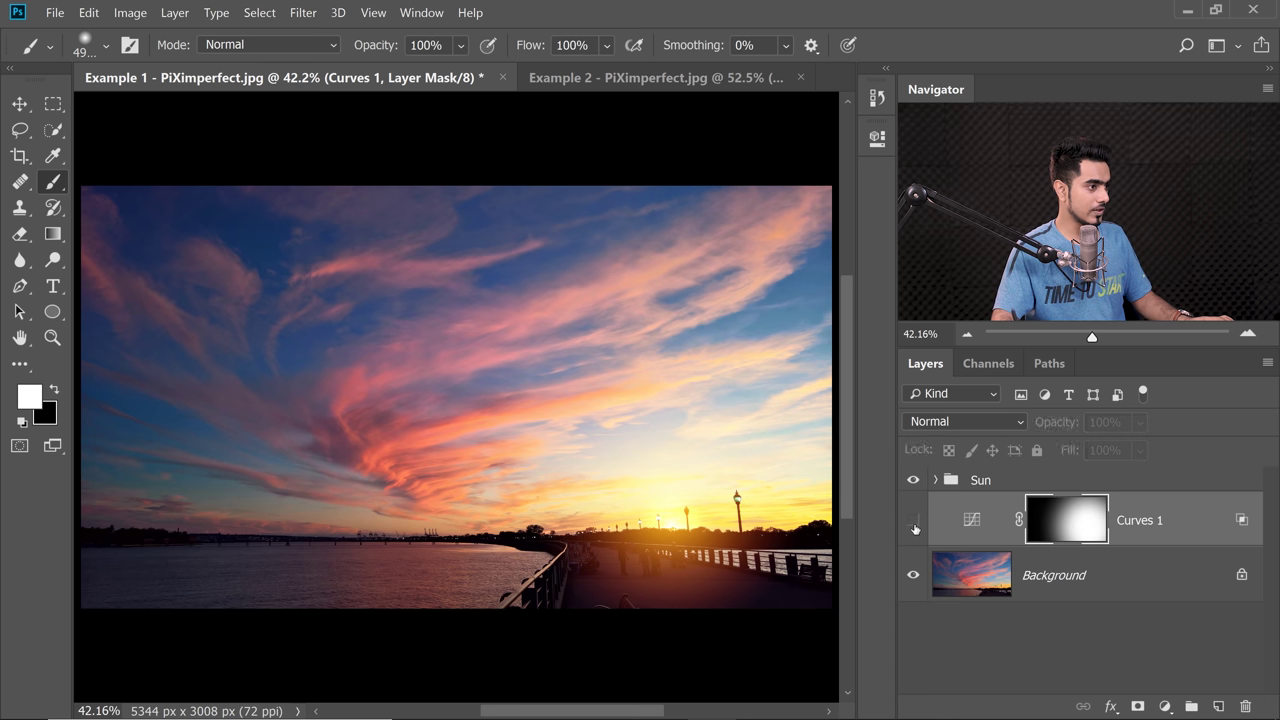
{"action": "left_click", "coordinate": [915, 522]}
{"action": "left_click", "coordinate": [915, 522]}
{"action": "left_click", "coordinate": [1058, 580]}
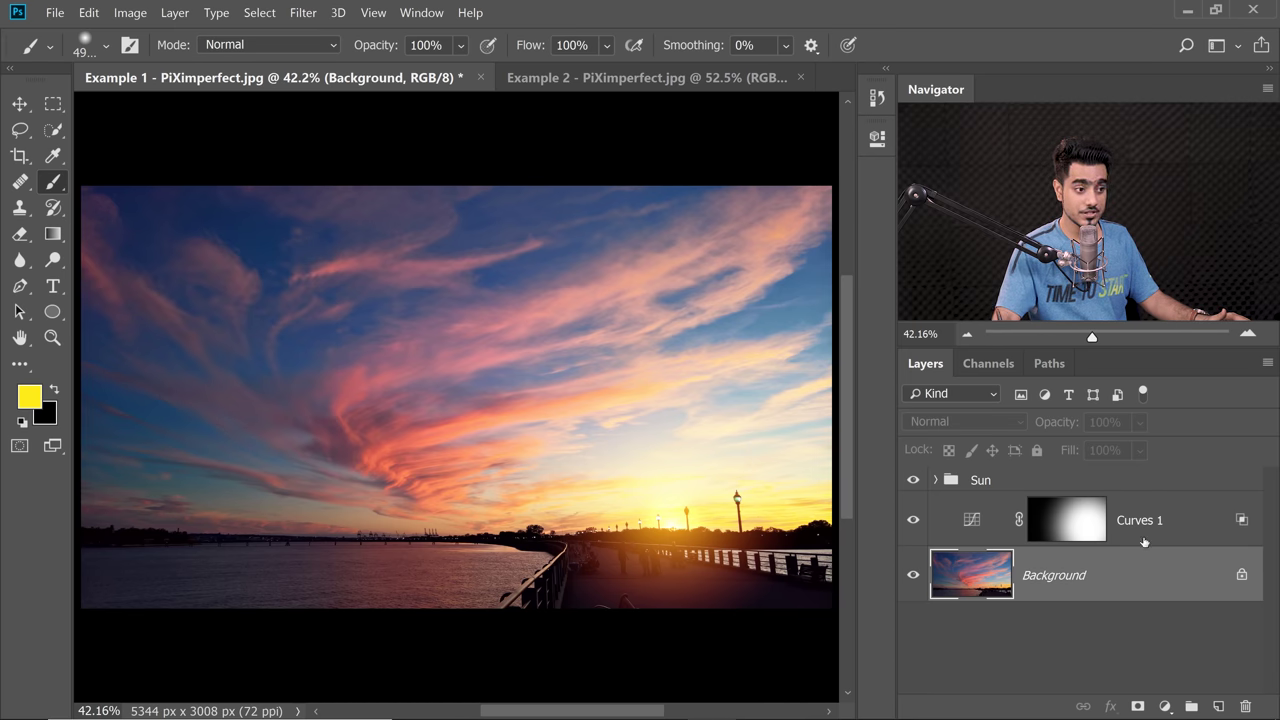
Add a Curves adjustment layer directly above the Background and pull its RGB midpoint down slightly to darken the photo.
{"action": "left_click", "coordinate": [1164, 706]}
{"action": "left_click", "coordinate": [1160, 452]}
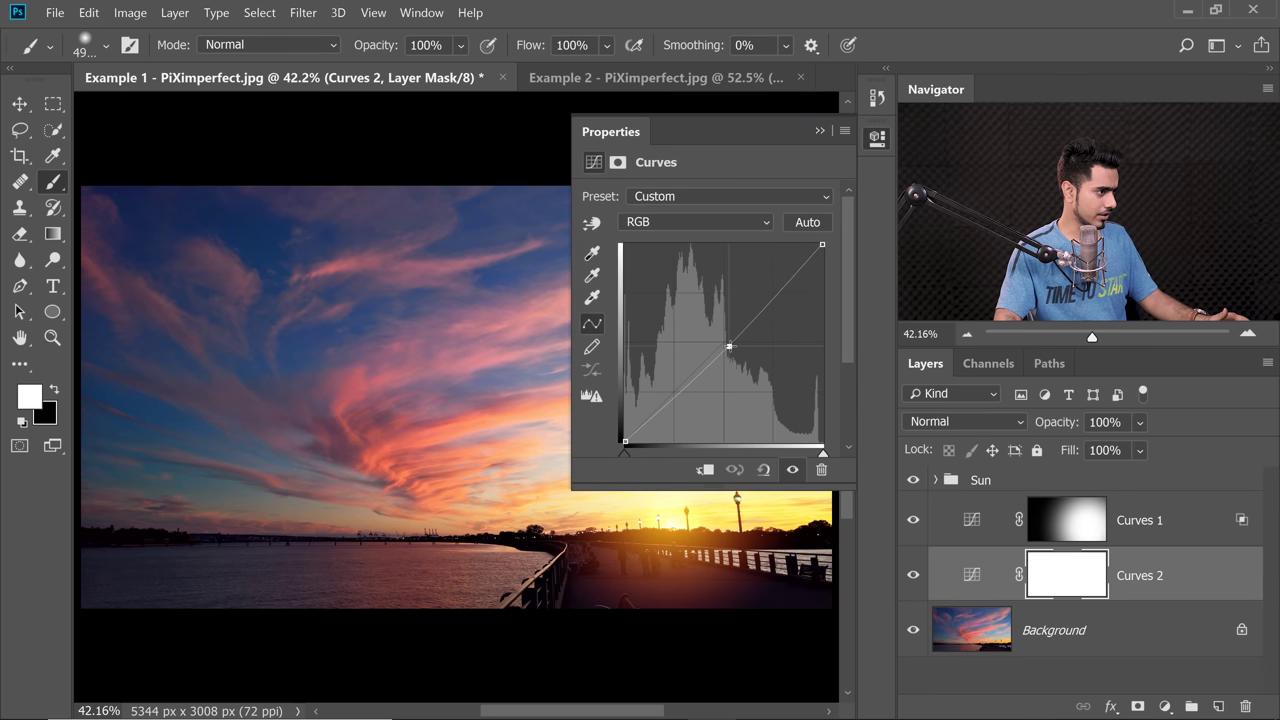
{"action": "left_click_drag", "start_coordinate": [729, 346], "coordinate": [736, 352]}
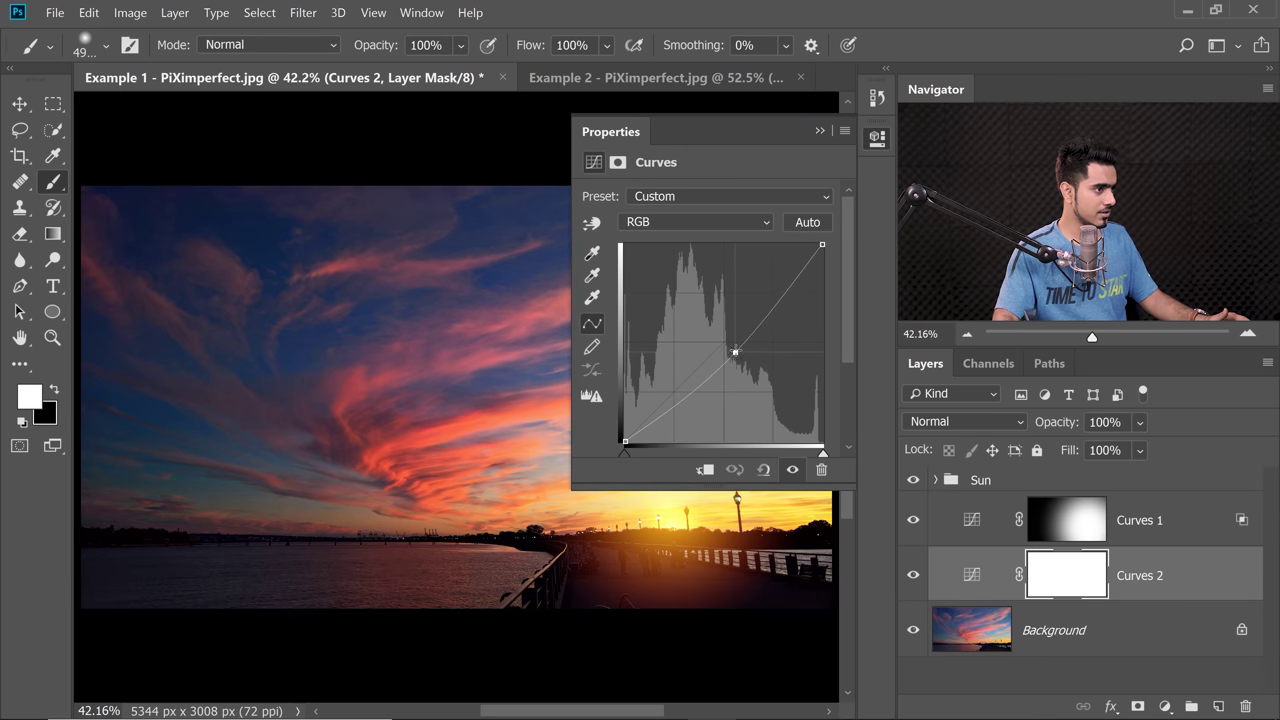
{"action": "left_click", "coordinate": [820, 131]}
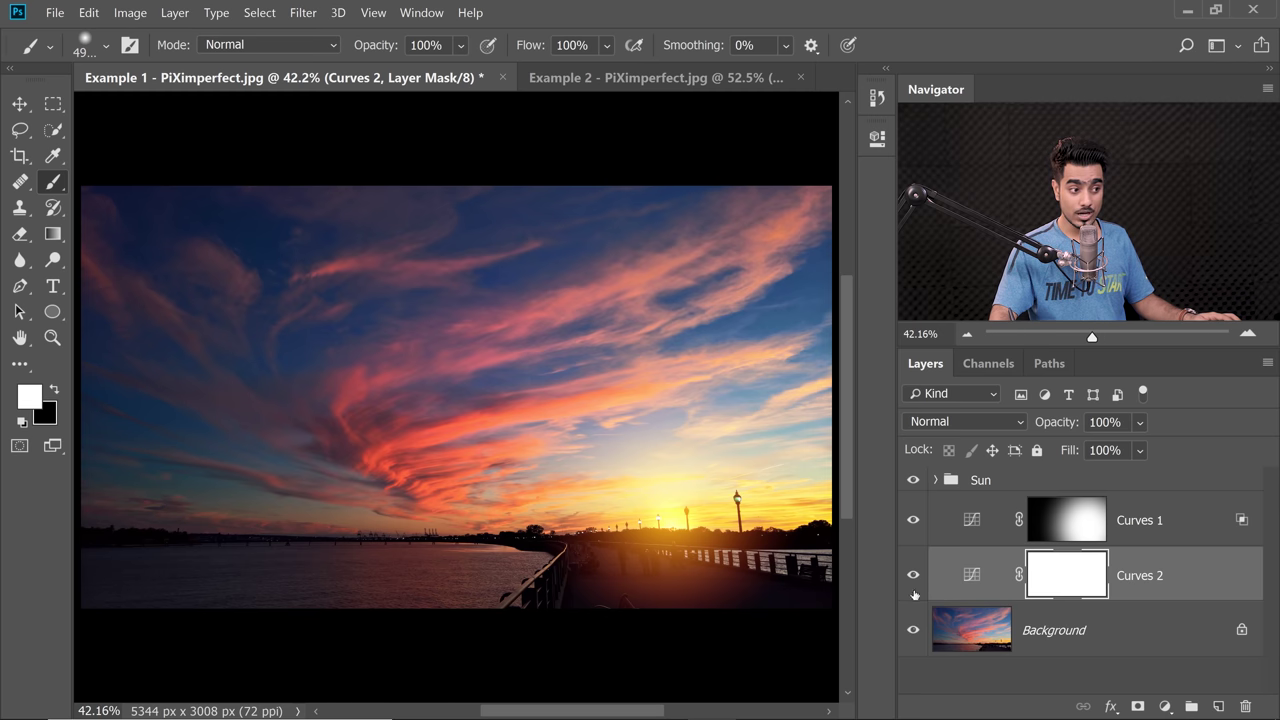
Compare the original Background photo with the full edit by repeatedly switching all other layers off and on.
{"action": "left_click", "coordinate": [912, 632], "text": "alt"}
{"action": "left_click", "coordinate": [912, 632], "text": "alt"}
{"action": "left_click", "coordinate": [912, 632], "text": "alt"}
{"action": "left_click", "coordinate": [911, 634], "text": "alt"}
{"action": "left_click", "coordinate": [910, 636], "text": "alt"}
{"action": "left_click", "coordinate": [910, 636], "text": "alt"}
{"action": "left_click", "coordinate": [910, 636], "text": "alt"}
{"action": "left_click", "coordinate": [910, 636], "text": "alt"}
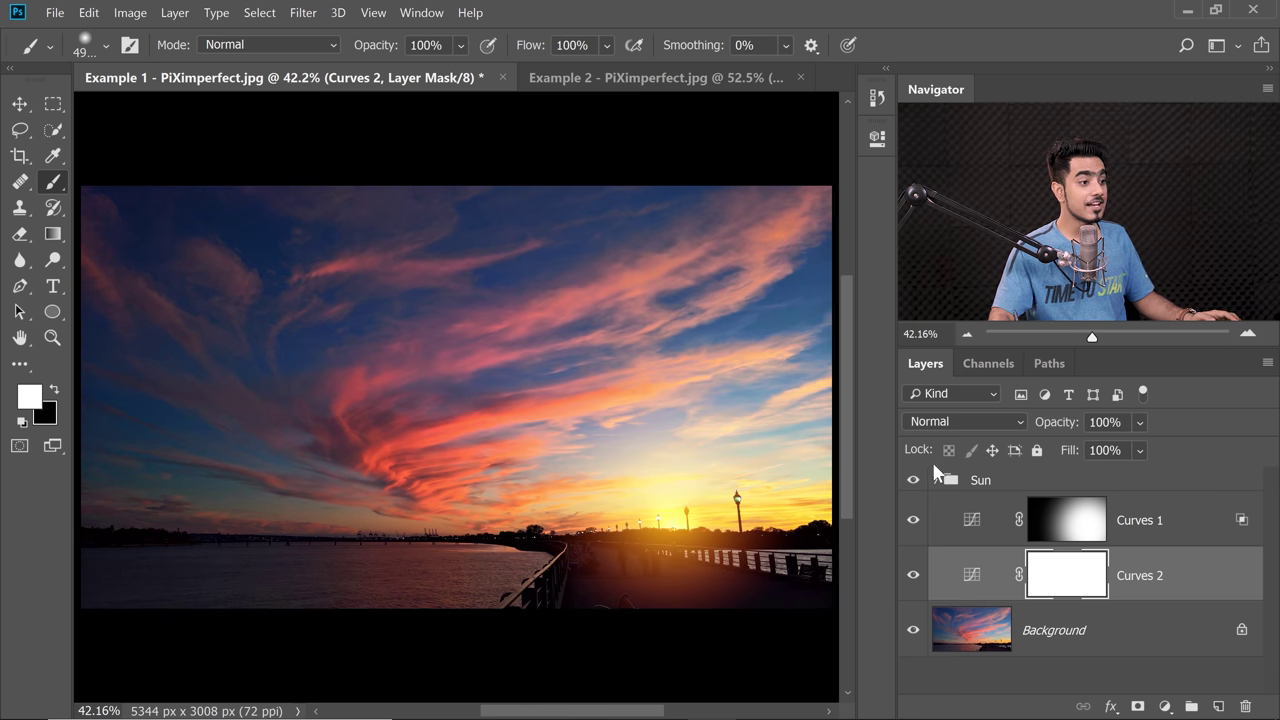
Reduce the Gradient Fill 2 layer in the Sun group to 80% opacity and compare the edit with the original photo.
{"action": "left_click", "coordinate": [936, 480]}
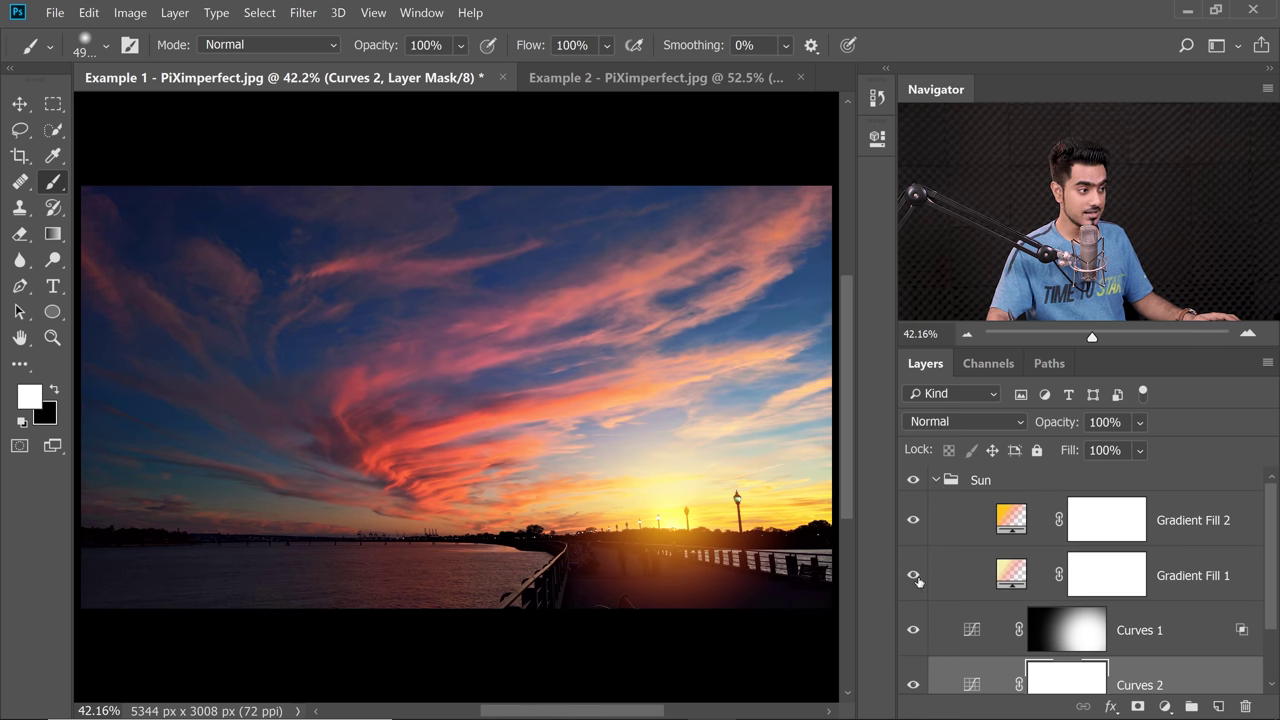
{"action": "left_click", "coordinate": [913, 577]}
{"action": "left_click", "coordinate": [913, 577]}
{"action": "left_click", "coordinate": [913, 520]}
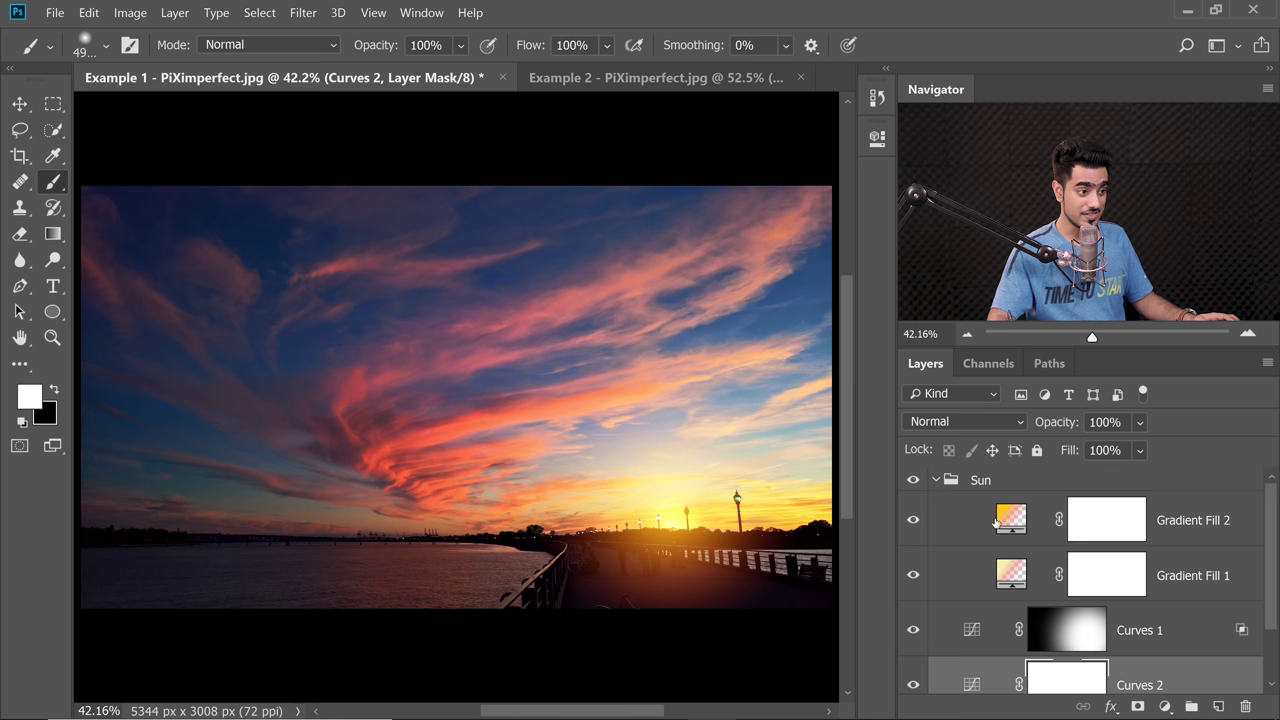
{"action": "left_click", "coordinate": [1011, 519]}
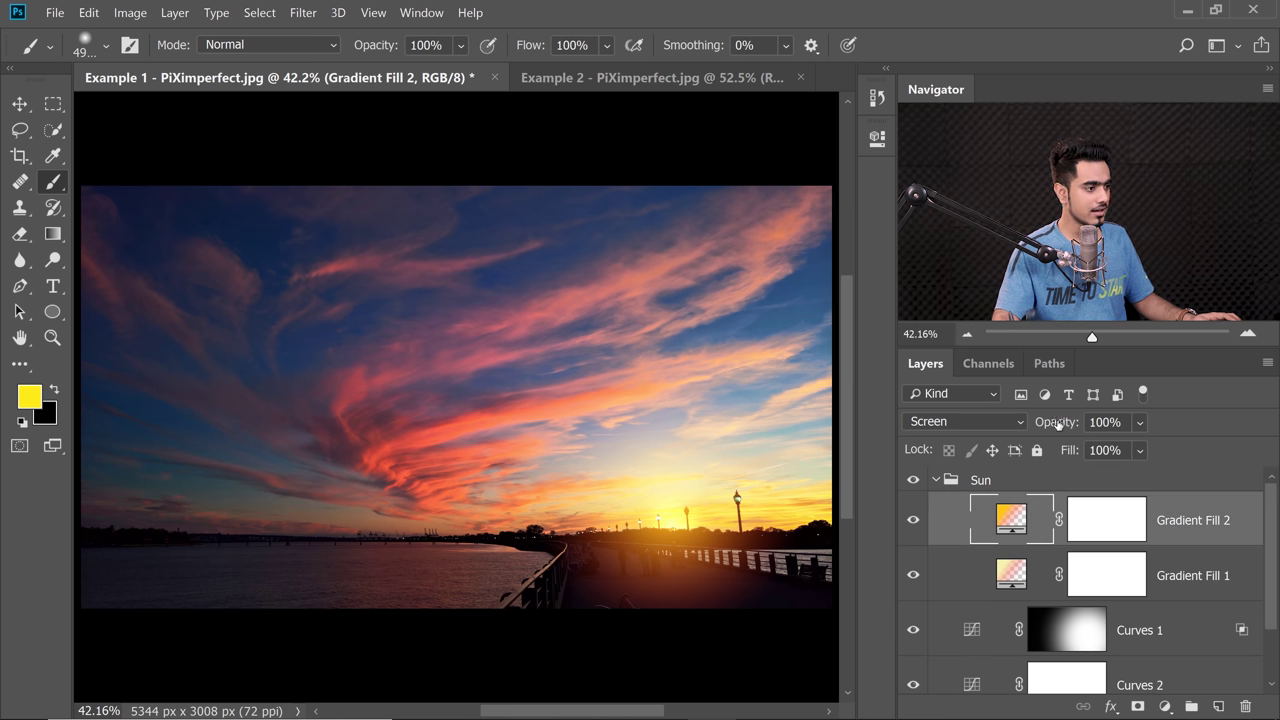
{"action": "mouse_move", "coordinate": [1052, 423]}
{"action": "left_mouse_down"}
{"action": "mouse_move", "coordinate": [984, 424]}
{"action": "mouse_move", "coordinate": [1028, 430]}
{"action": "left_mouse_up"}
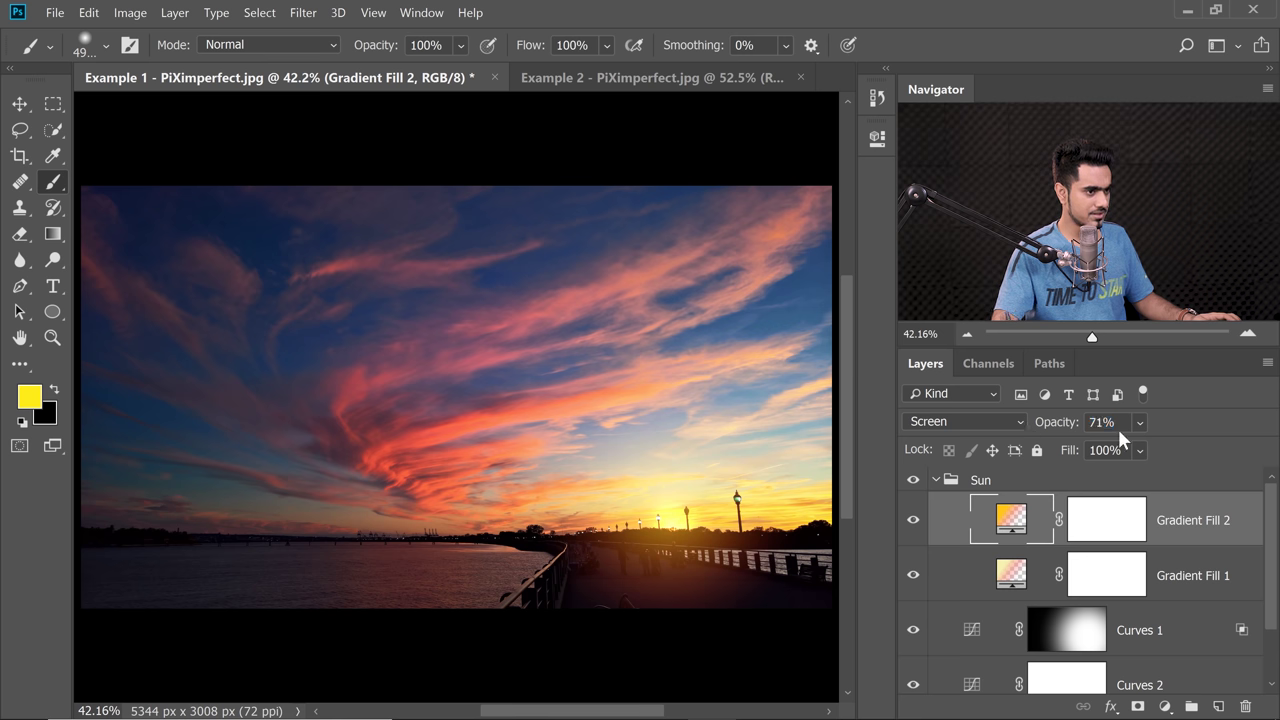
{"action": "left_click", "coordinate": [1036, 423]}
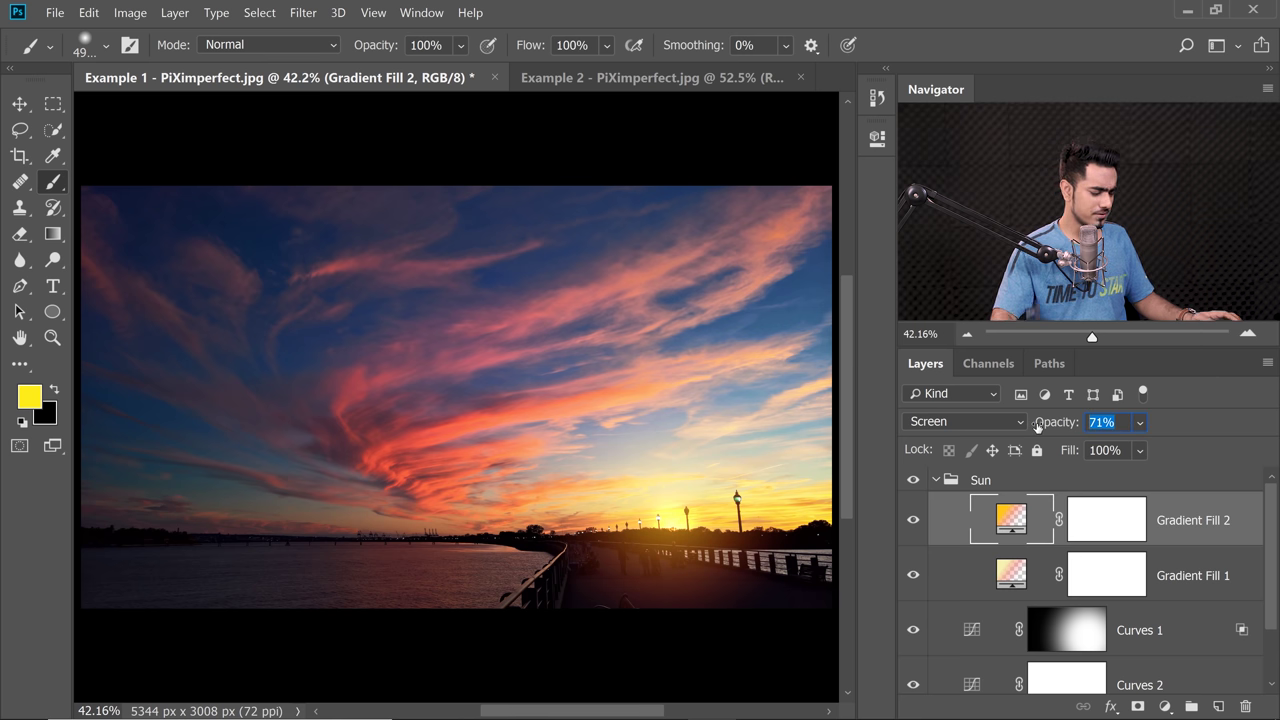
{"action": "type", "text": "80"}
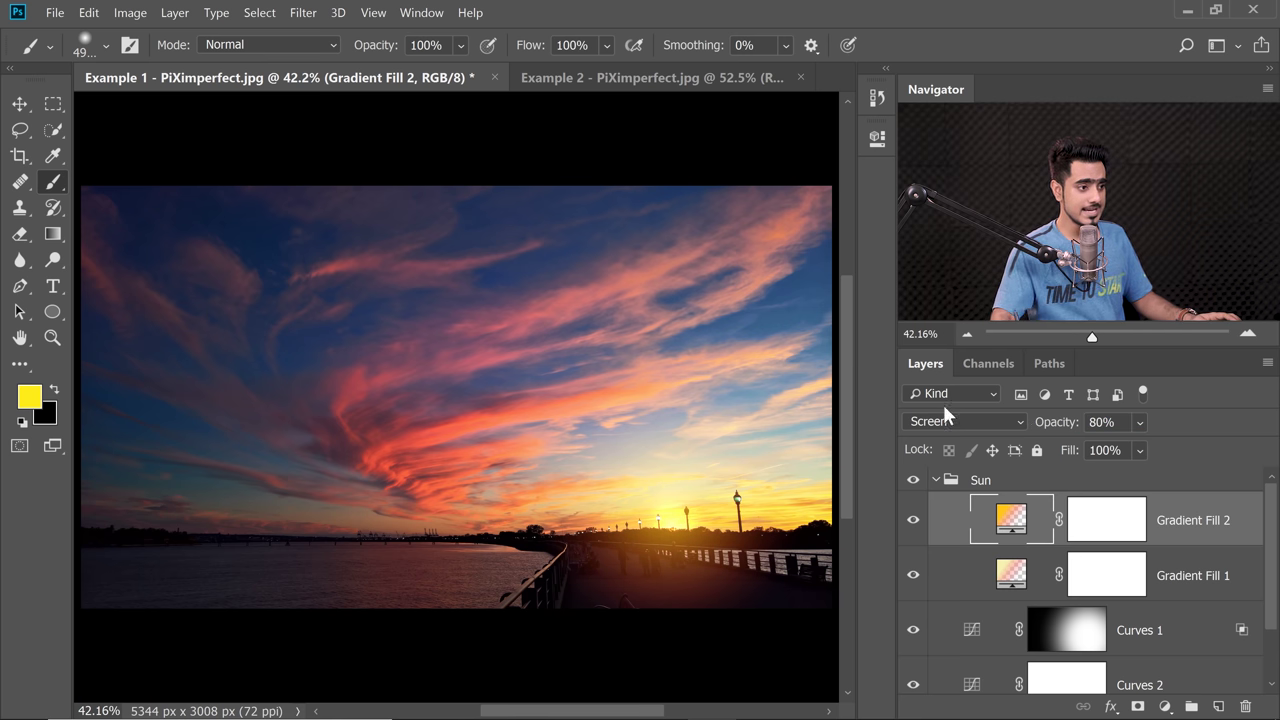
{"action": "left_click", "coordinate": [935, 480]}
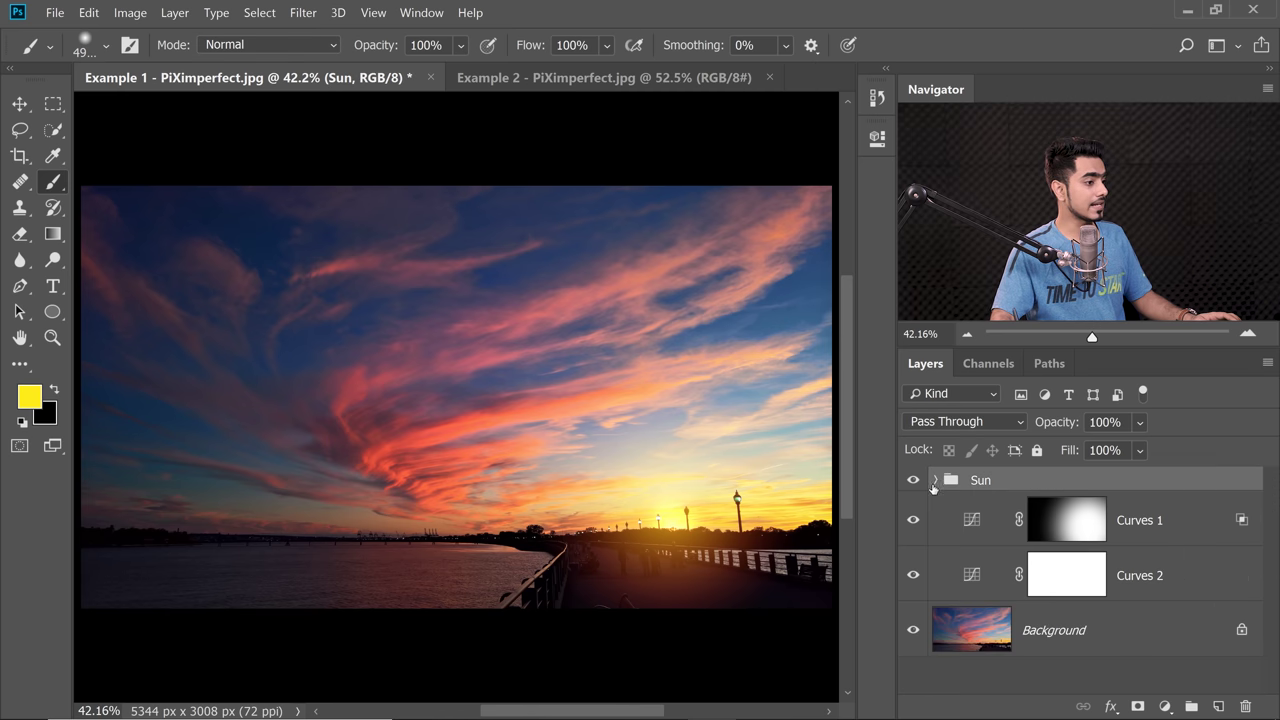
{"action": "left_click", "coordinate": [913, 632], "text": "alt"}
{"action": "left_click", "coordinate": [913, 632], "text": "alt"}
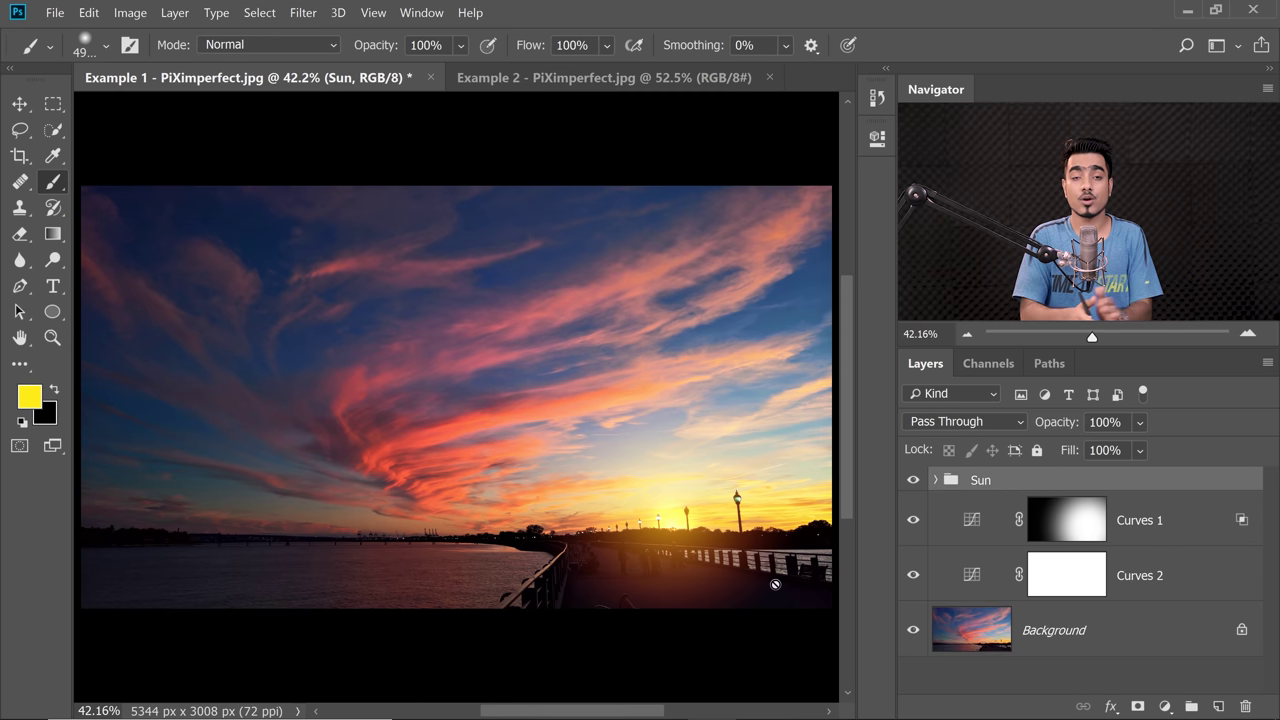
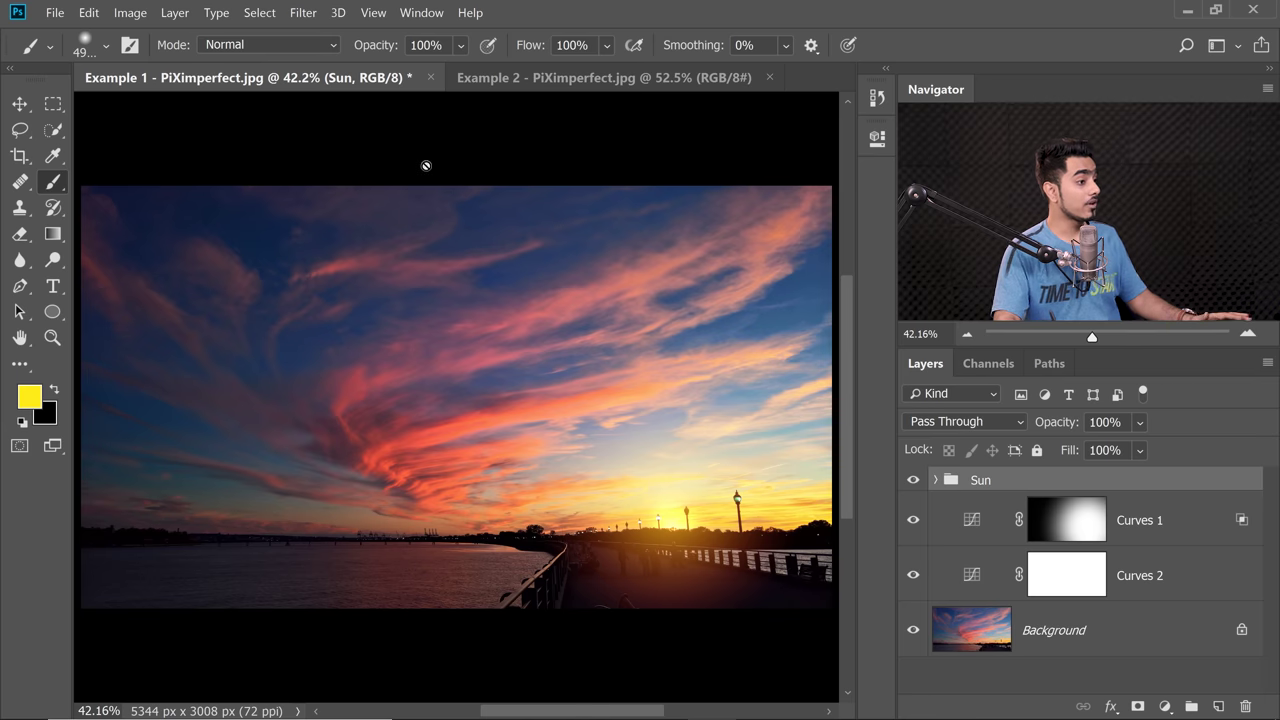
Copy the Sun group from the Example 1 document and paste it into the Example 2 landscape photo.
{"action": "left_click", "coordinate": [521, 77]}
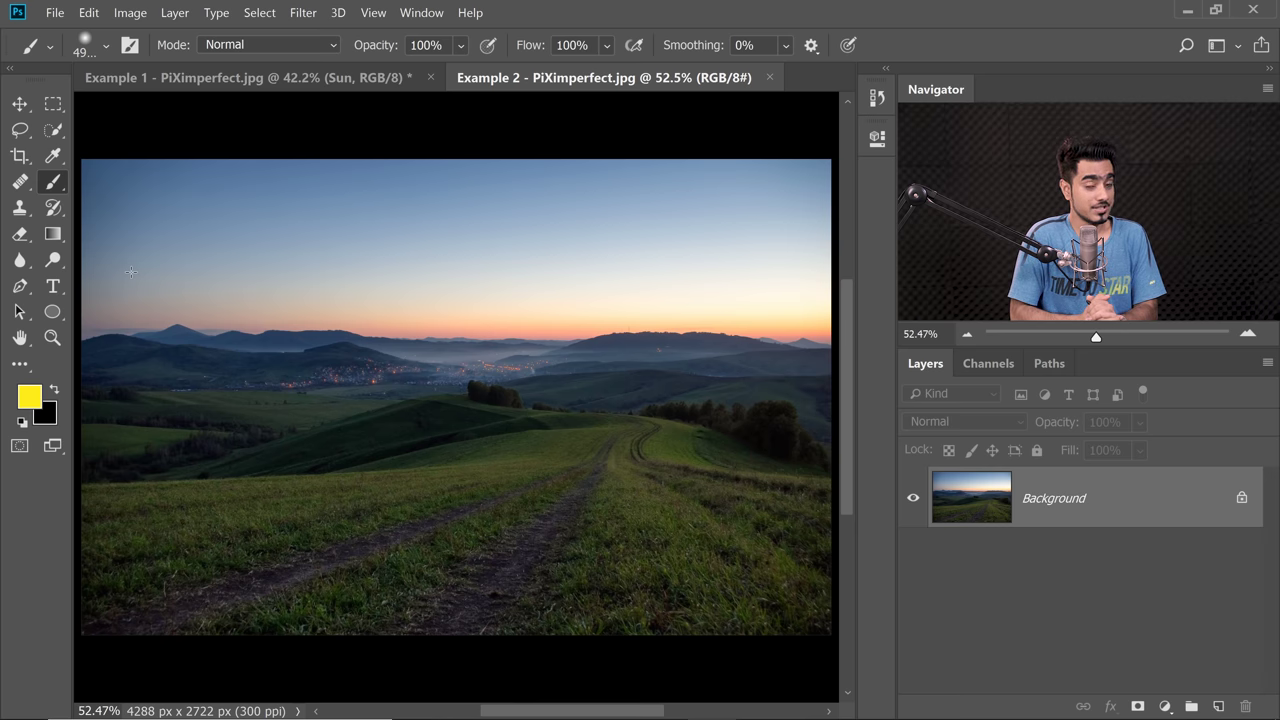
{"action": "left_click", "coordinate": [327, 80]}
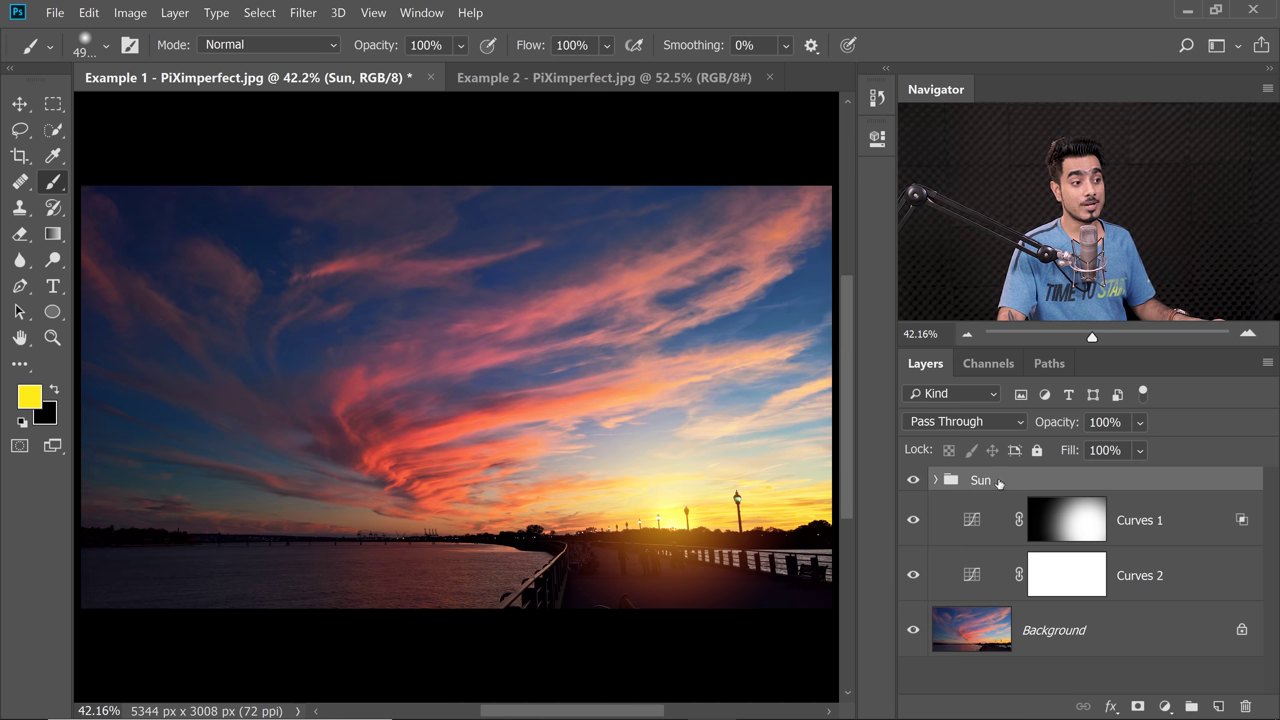
{"action": "key", "text": "ctrl+c"}
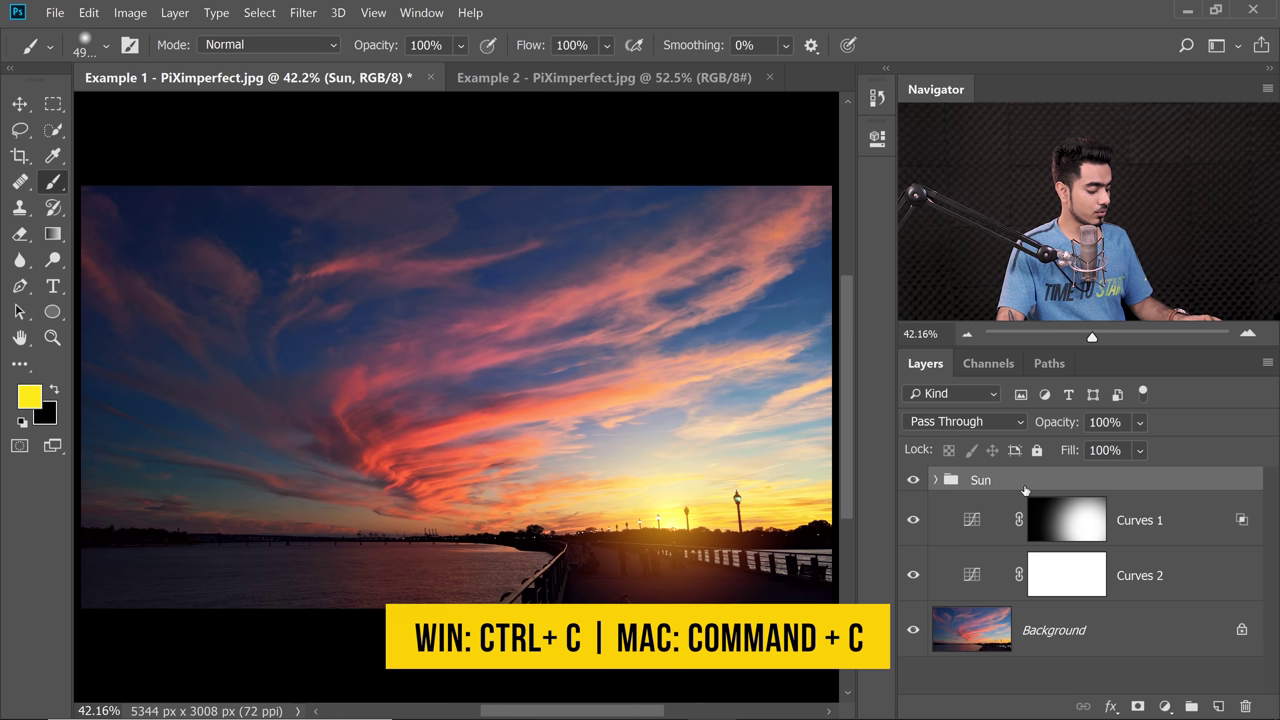
{"action": "left_click", "coordinate": [556, 77]}
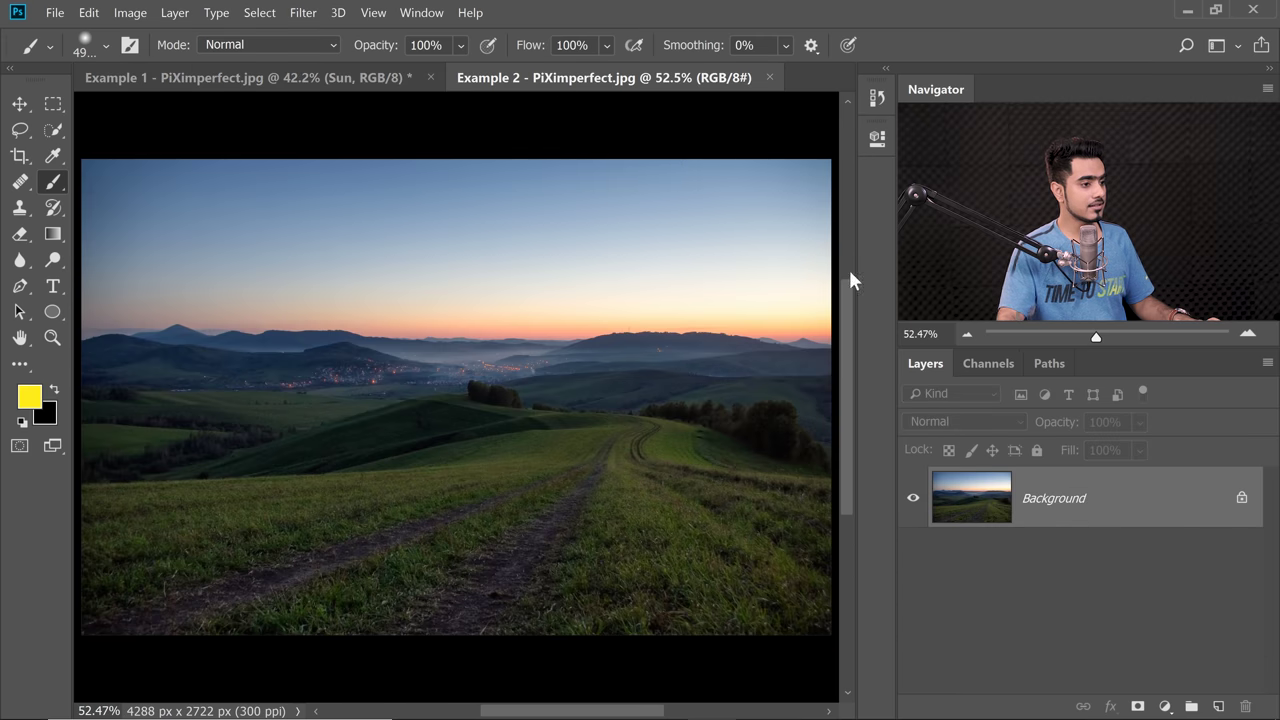
{"action": "key", "text": "ctrl+v"}
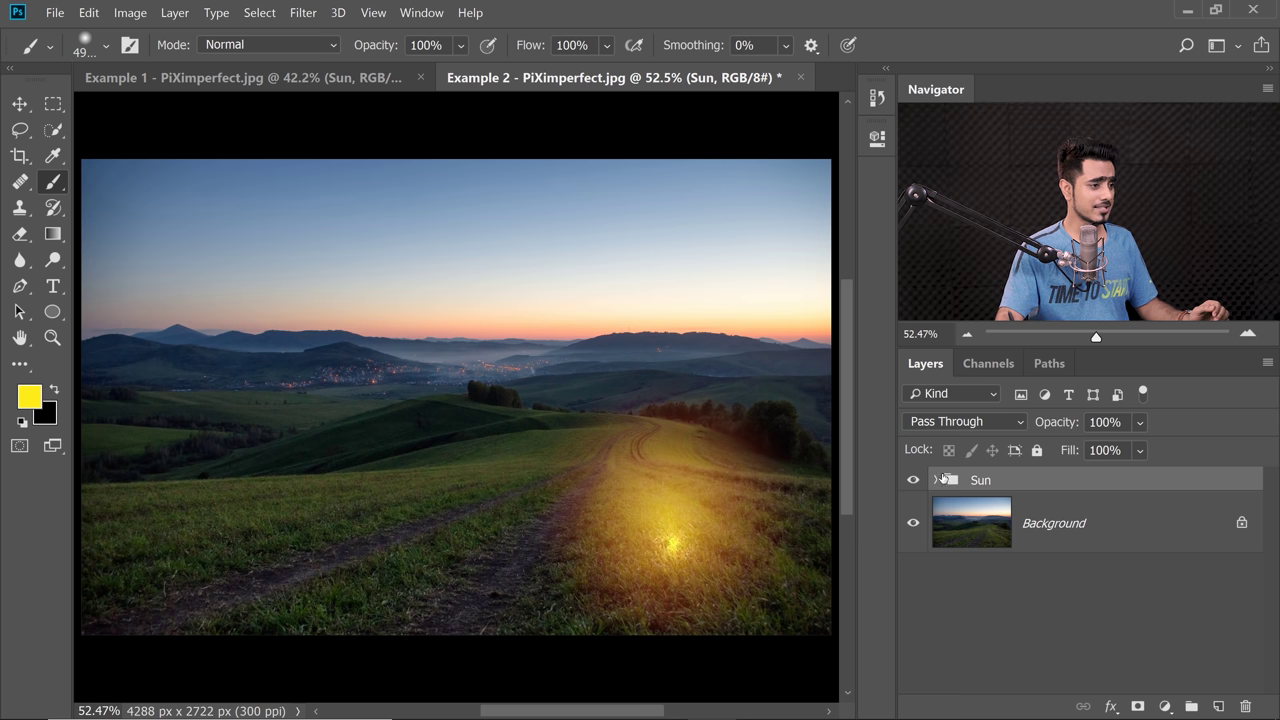
Hide Gradient Fill 2 in the pasted Sun group and move Gradient Fill 1's gradient onto the horizon between the hills.
{"action": "left_click", "coordinate": [935, 482]}
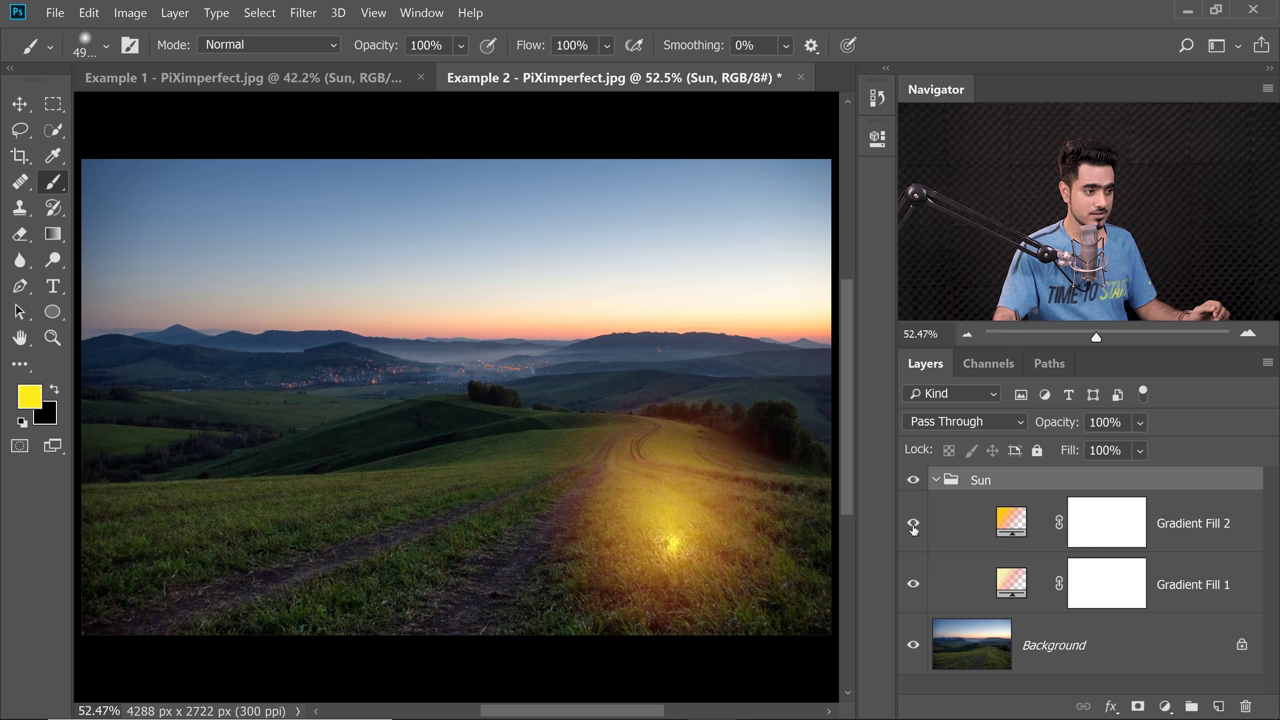
{"action": "left_click", "coordinate": [913, 526]}
{"action": "left_click", "coordinate": [1016, 592]}
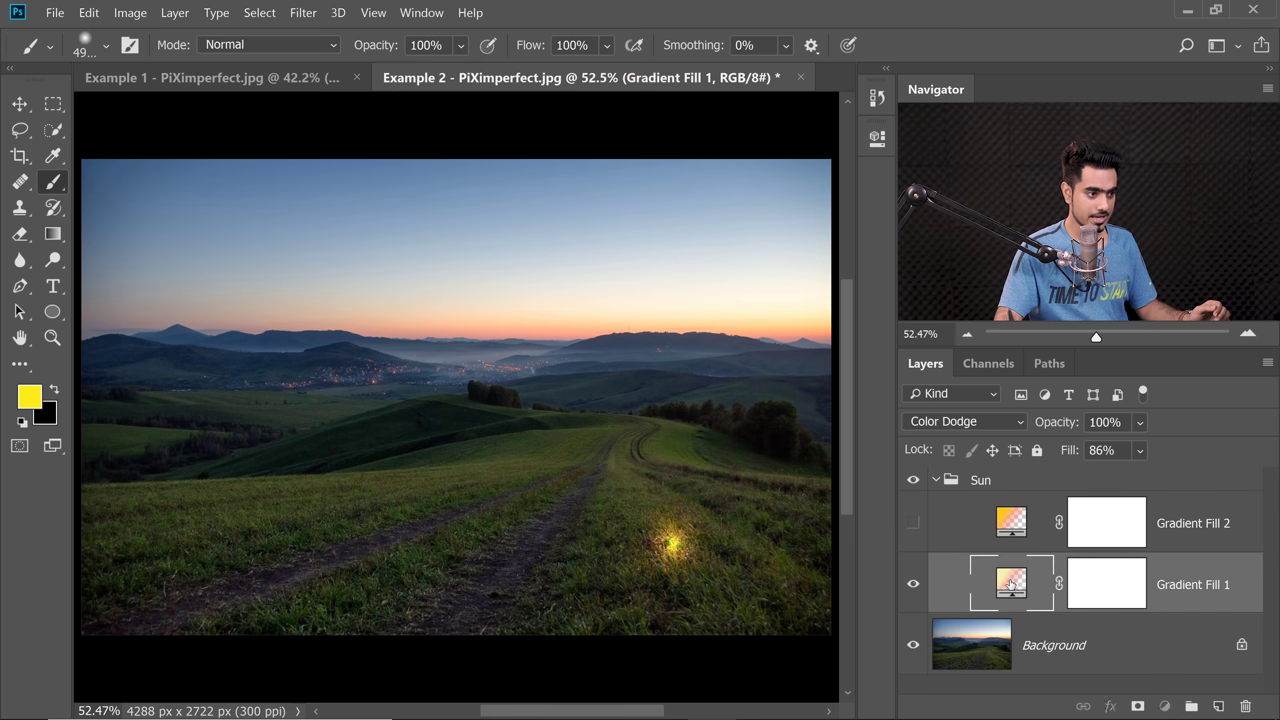
{"action": "double_click", "coordinate": [1010, 584]}
{"action": "left_click_drag", "start_coordinate": [675, 551], "coordinate": [581, 341]}
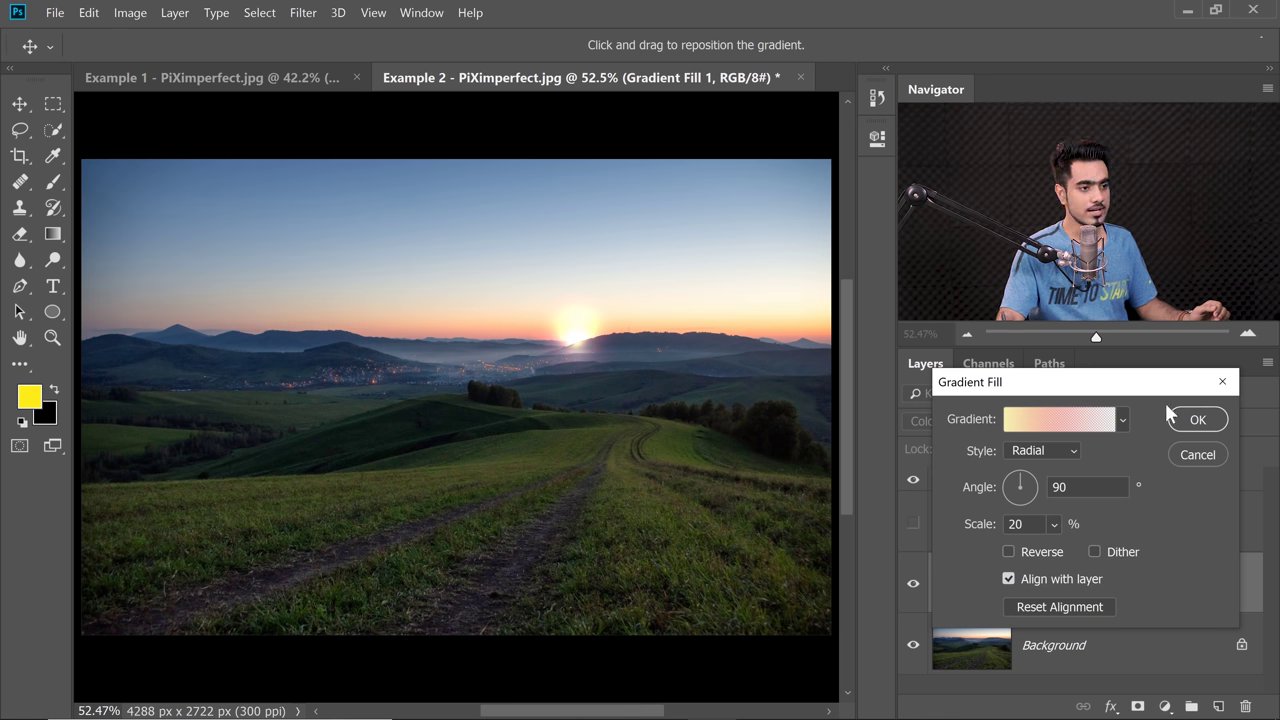
{"action": "left_click", "coordinate": [1200, 420]}
Show Gradient Fill 2, move its radial gradient over the sun on the horizon, and set its scale to 45%.
{"action": "left_click", "coordinate": [911, 530]}
{"action": "double_click", "coordinate": [1010, 522]}
{"action": "left_click_drag", "start_coordinate": [628, 467], "coordinate": [600, 350]}
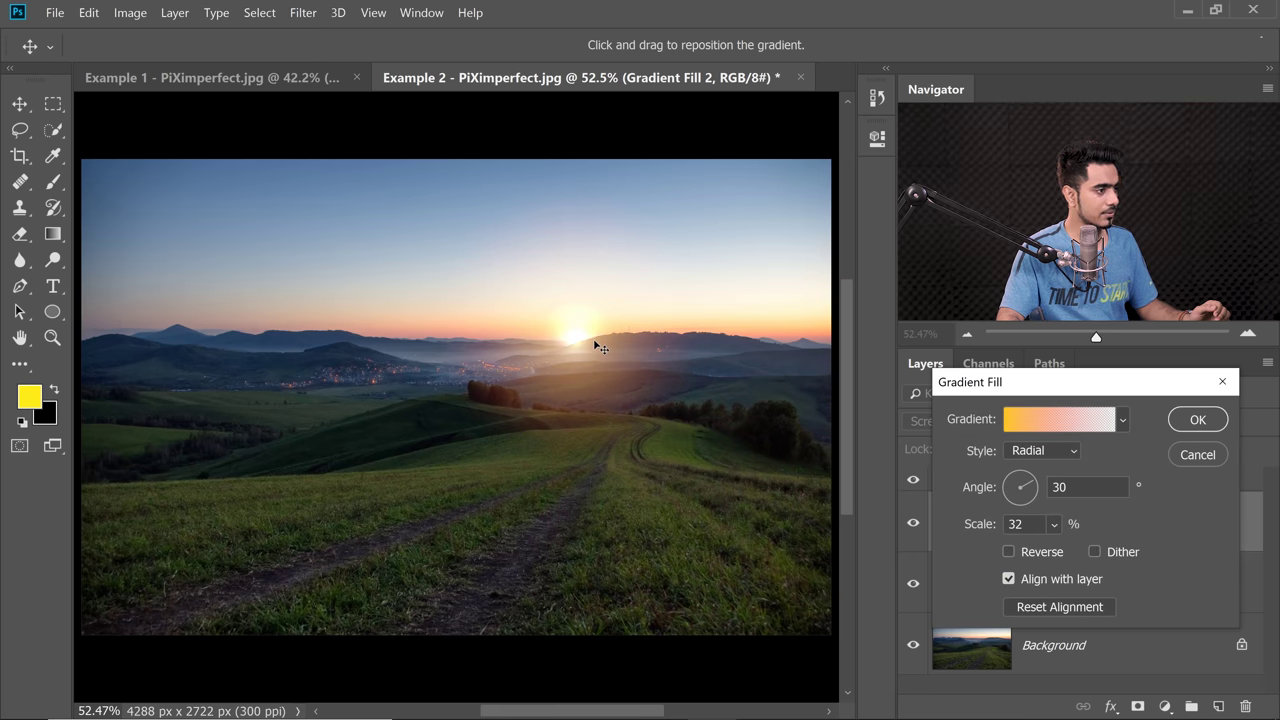
{"action": "left_click_drag", "start_coordinate": [1070, 553], "coordinate": [1066, 553]}
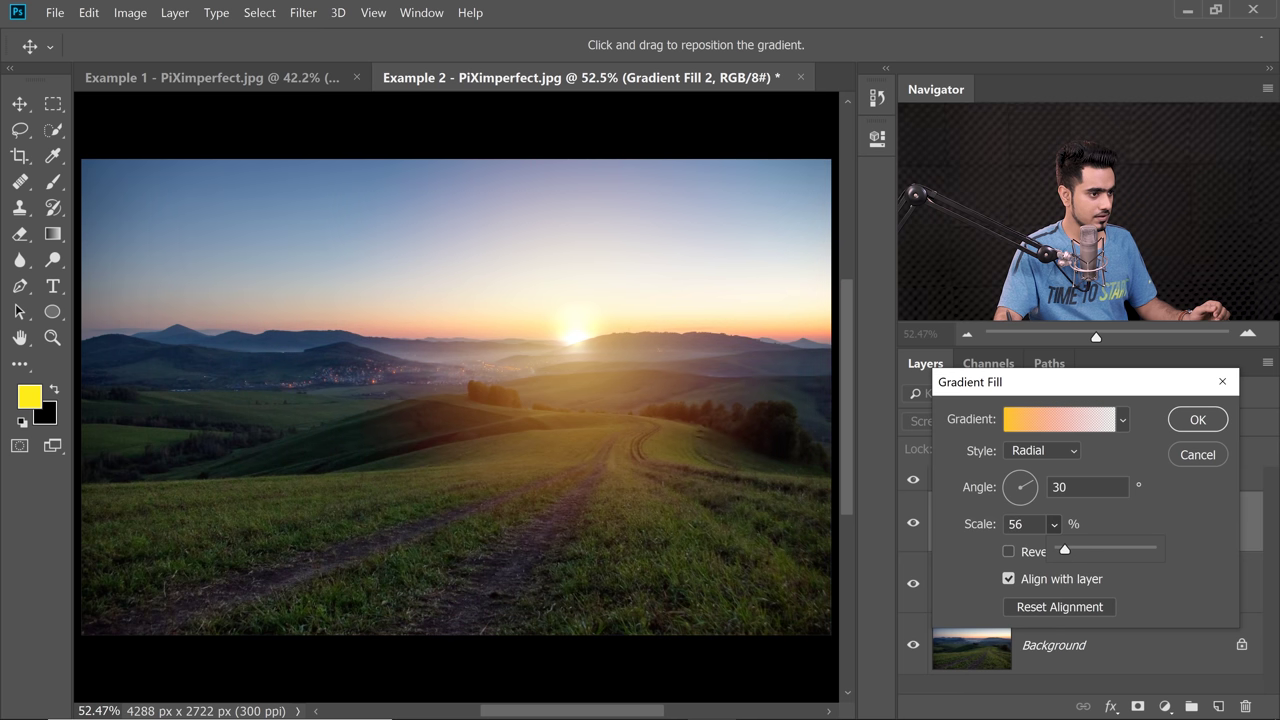
{"action": "left_click", "coordinate": [968, 504]}
{"action": "type", "text": "45"}
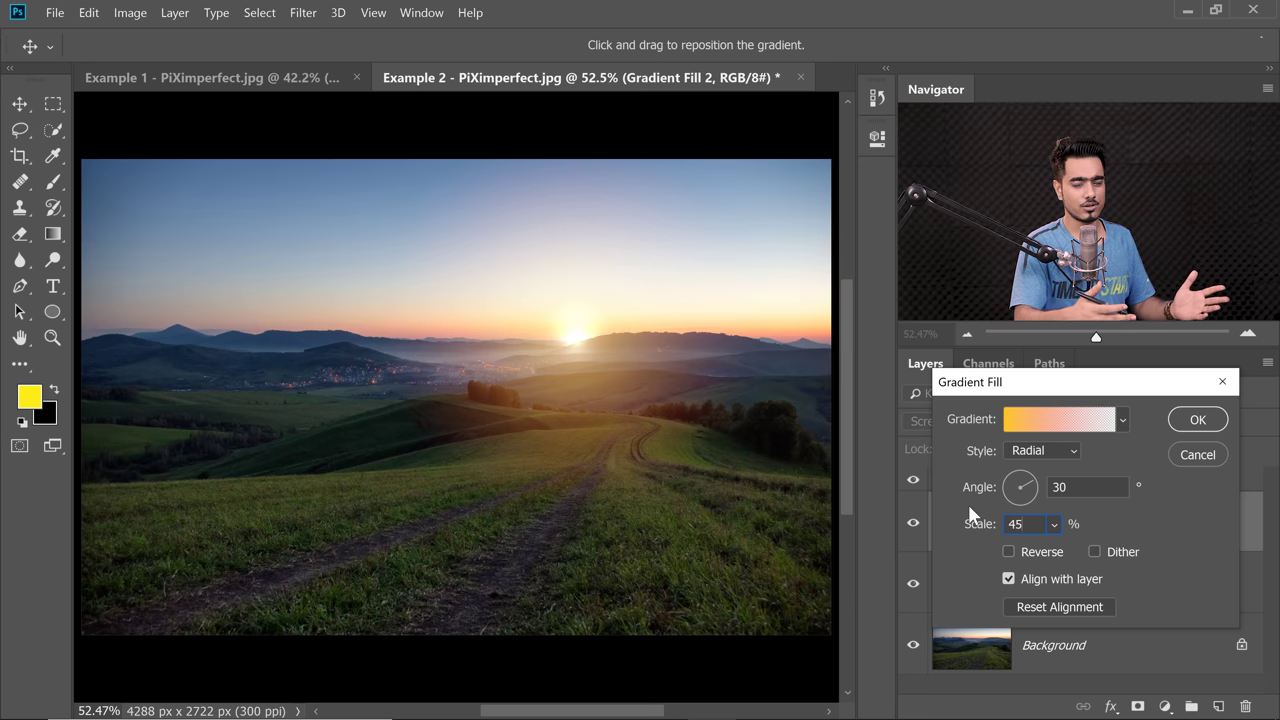
{"action": "left_click", "coordinate": [1197, 424]}
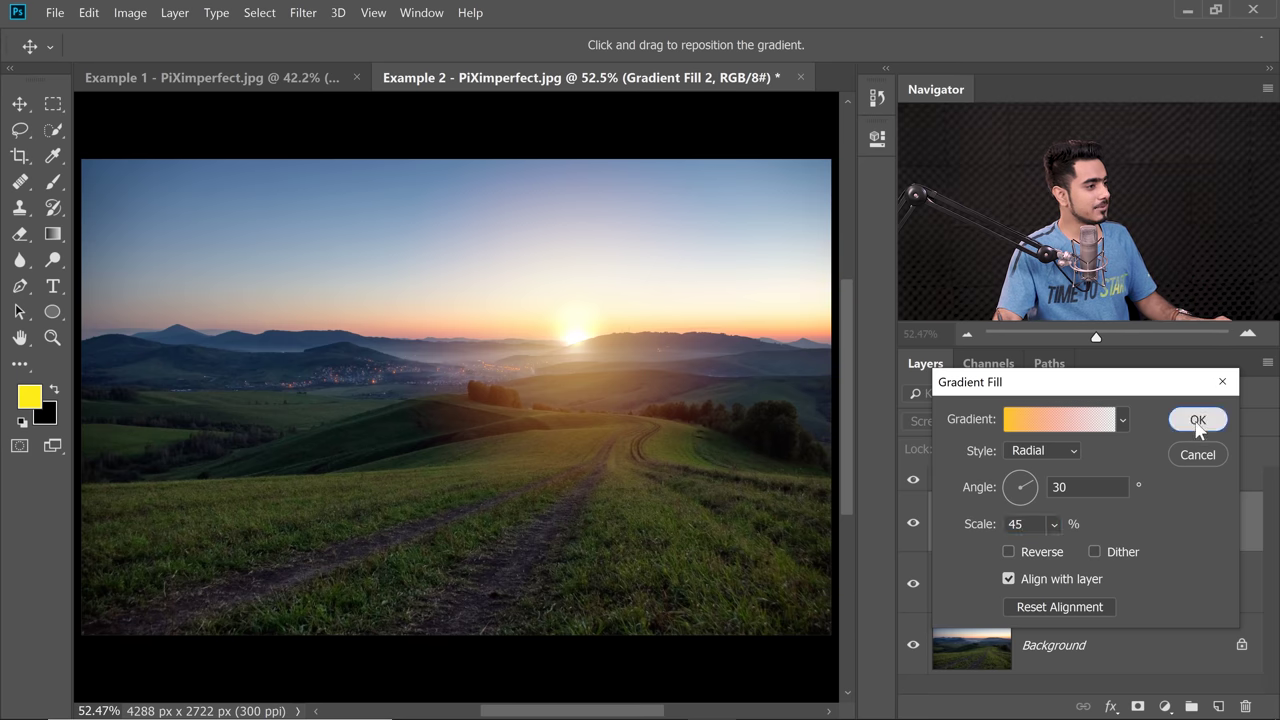
Check the sun core close up with Gradient Fill 1 off and on, and lower that layer's fill to 68%.
{"action": "key", "text": "b"}
{"action": "scroll", "coordinate": [594, 330], "scroll_direction": "up", "scroll_amount": 5}
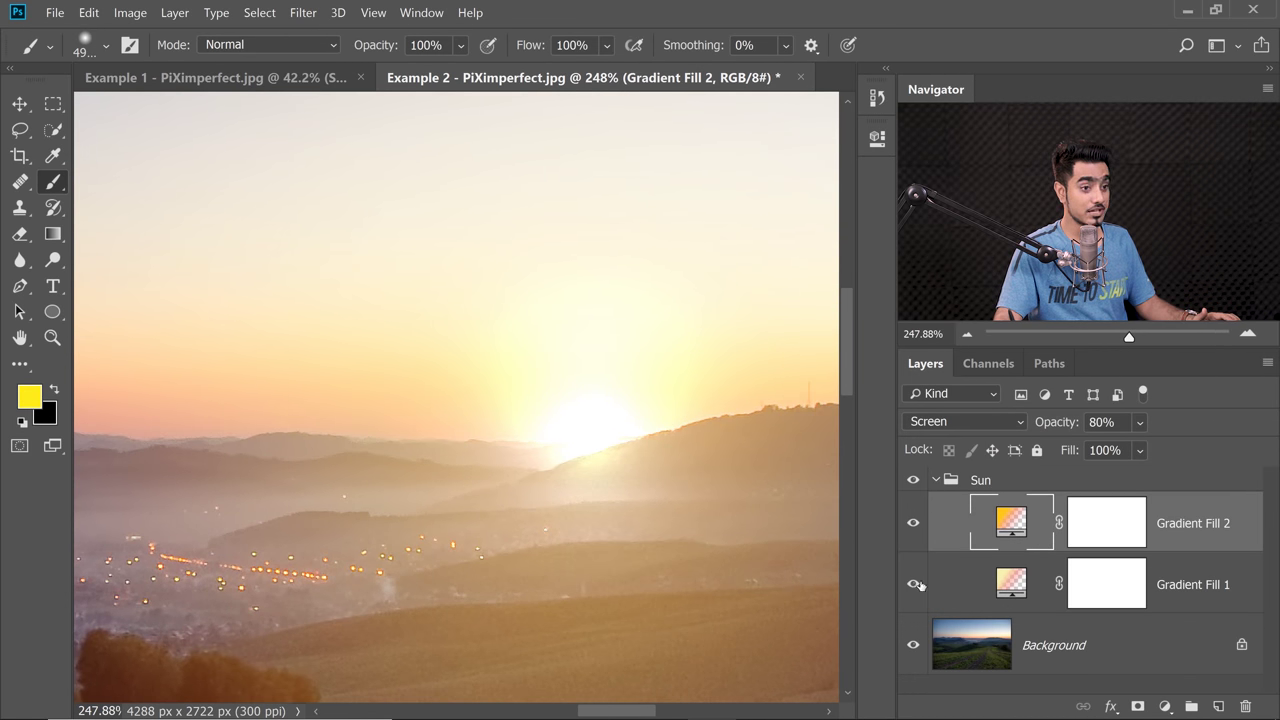
{"action": "left_click", "coordinate": [913, 584]}
{"action": "left_click", "coordinate": [913, 584]}
{"action": "left_click", "coordinate": [1002, 582]}
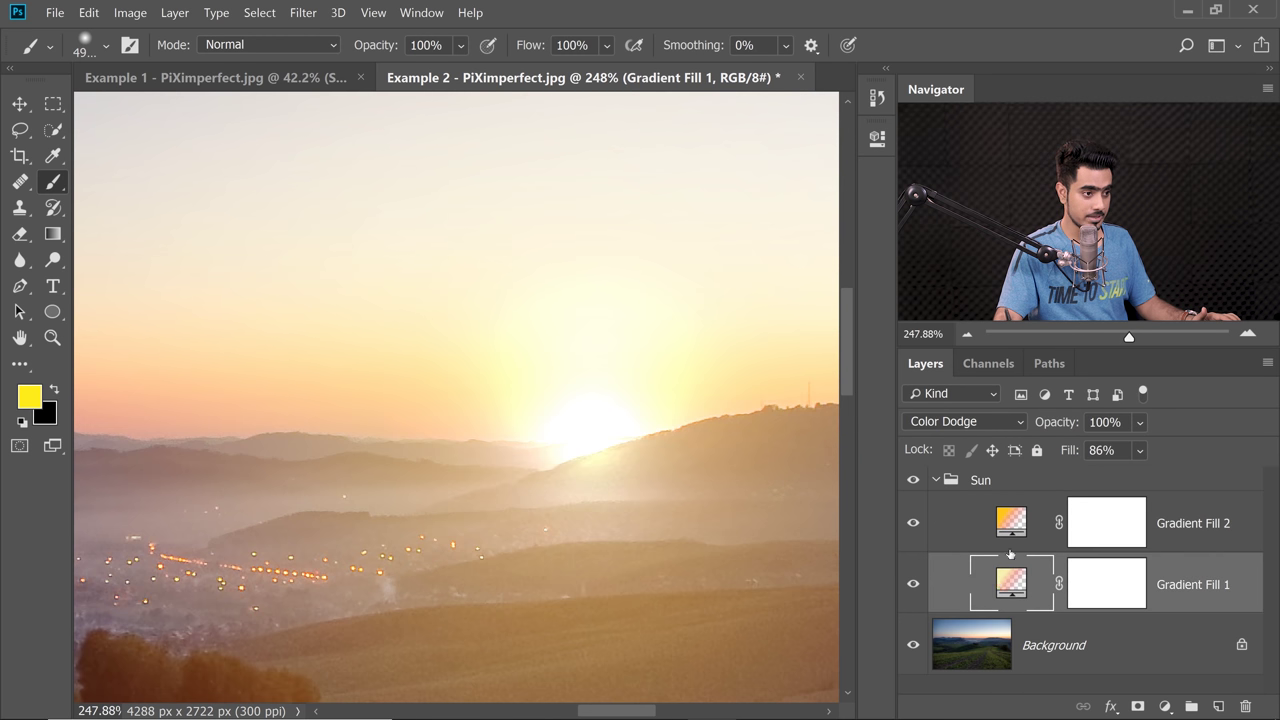
{"action": "left_click_drag", "start_coordinate": [1065, 450], "coordinate": [1040, 450]}
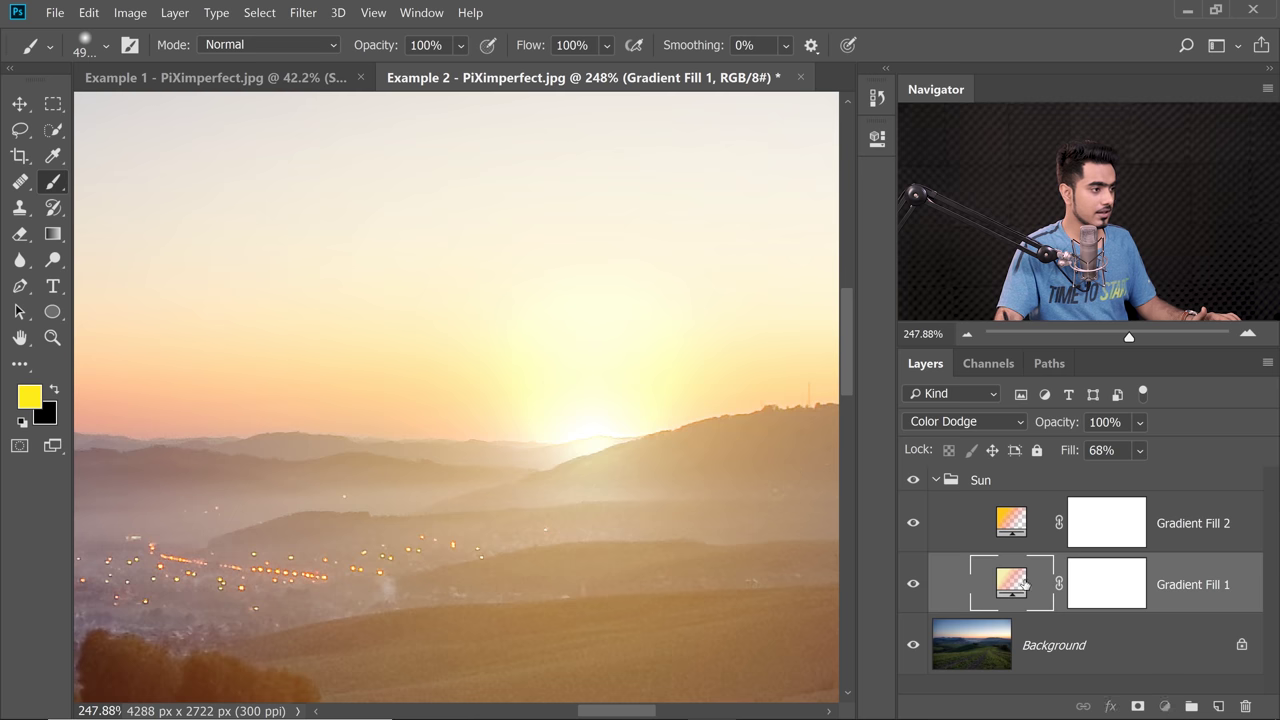
Nudge Gradient Fill 1's gradient slightly toward the larger hill so the sun sits where its slope meets the horizon.
{"action": "double_click", "coordinate": [1024, 584]}
{"action": "left_click_drag", "start_coordinate": [630, 424], "coordinate": [622, 430]}
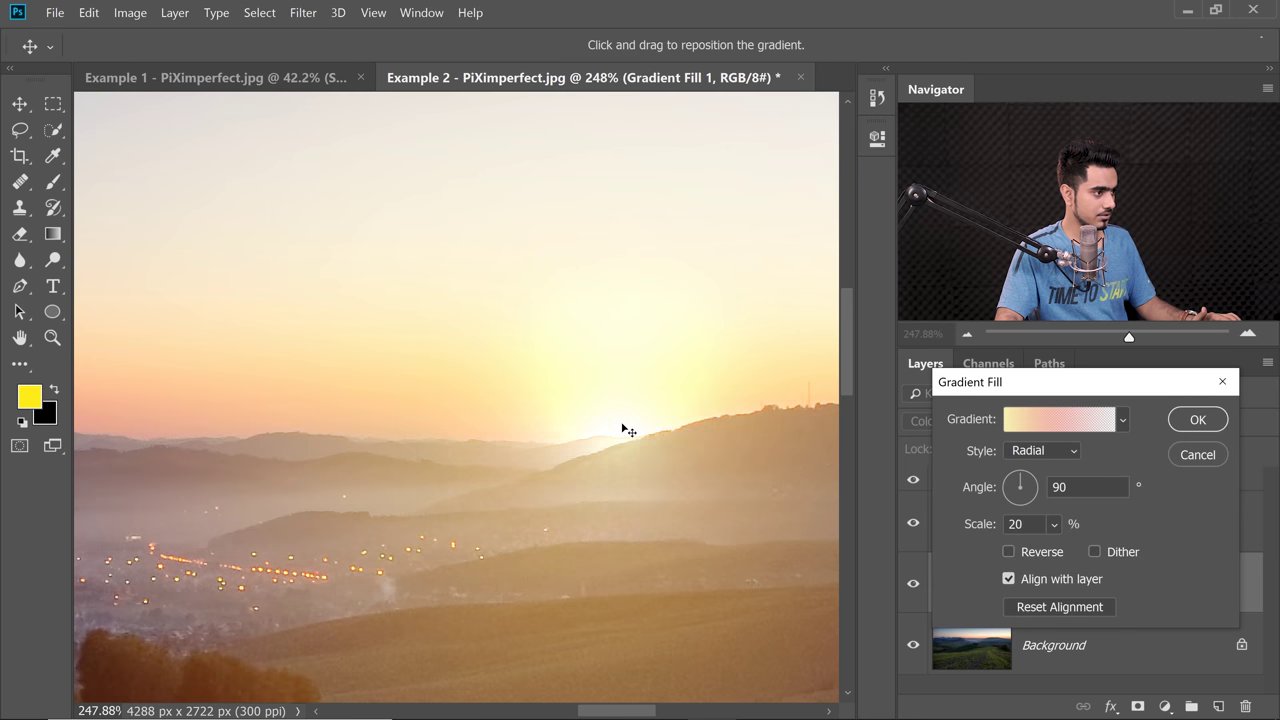
{"action": "left_click", "coordinate": [1195, 419]}
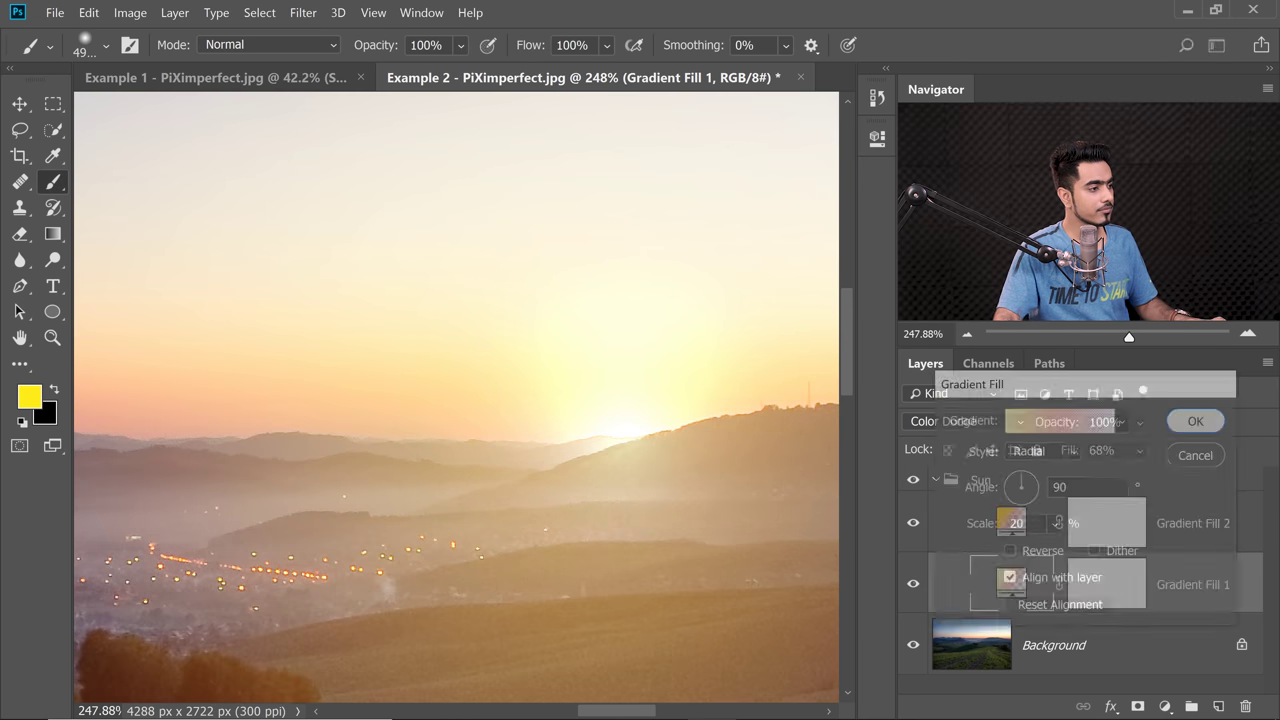
{"action": "left_click_drag", "start_coordinate": [652, 345], "coordinate": [627, 354]}
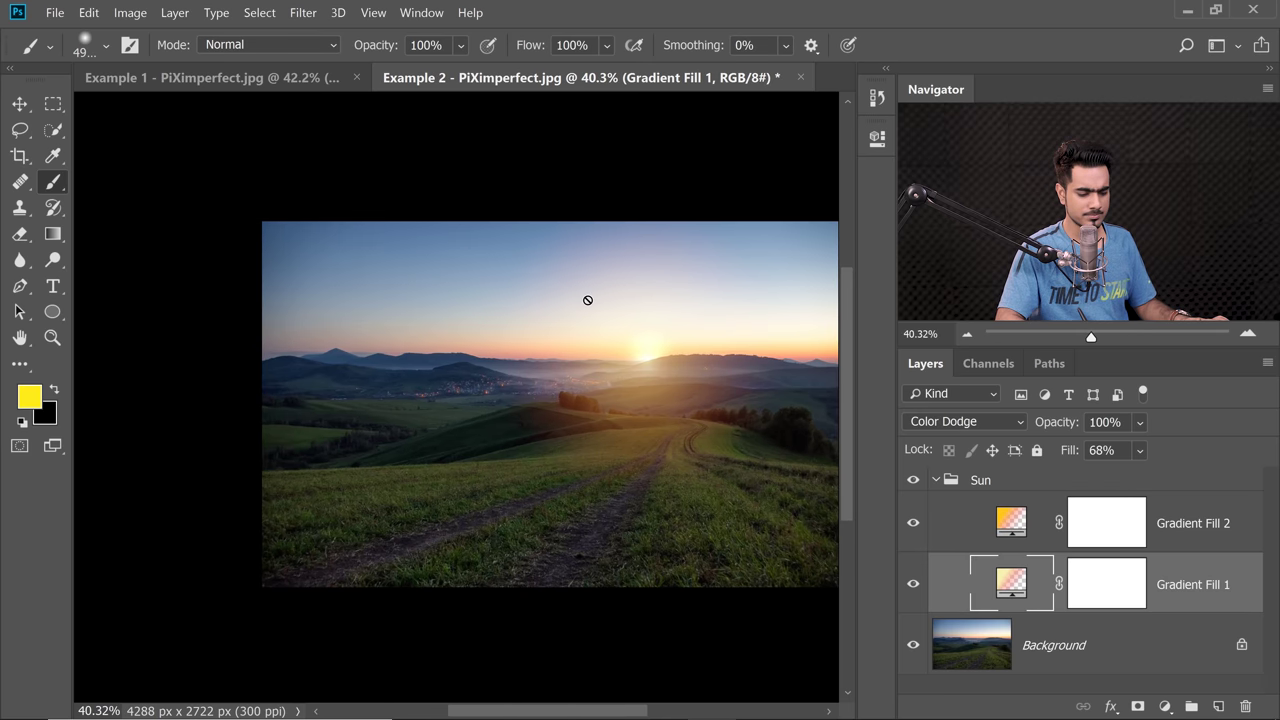
{"action": "scroll", "coordinate": [587, 300], "scroll_direction": "up", "scroll_amount": 2}
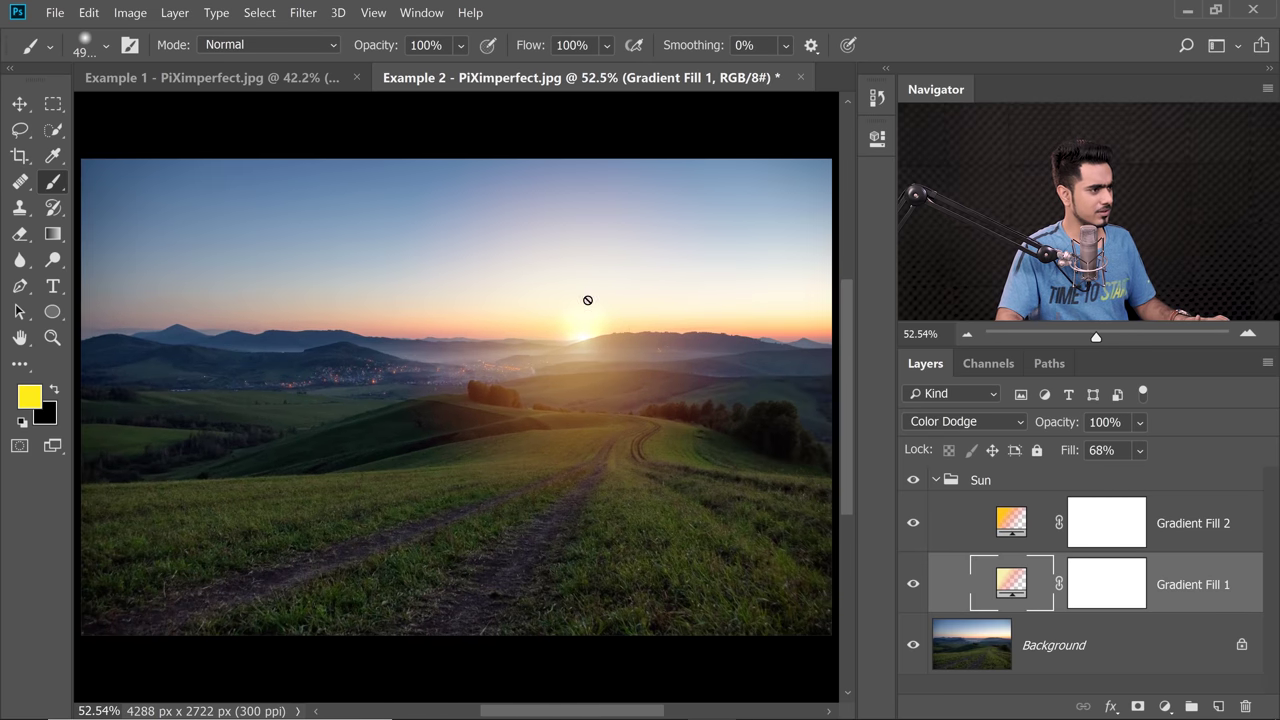
Paint black on Gradient Fill 1's mask with a small soft brush to trim the glow around the sun at the horizon.
{"action": "left_click", "coordinate": [1118, 595]}
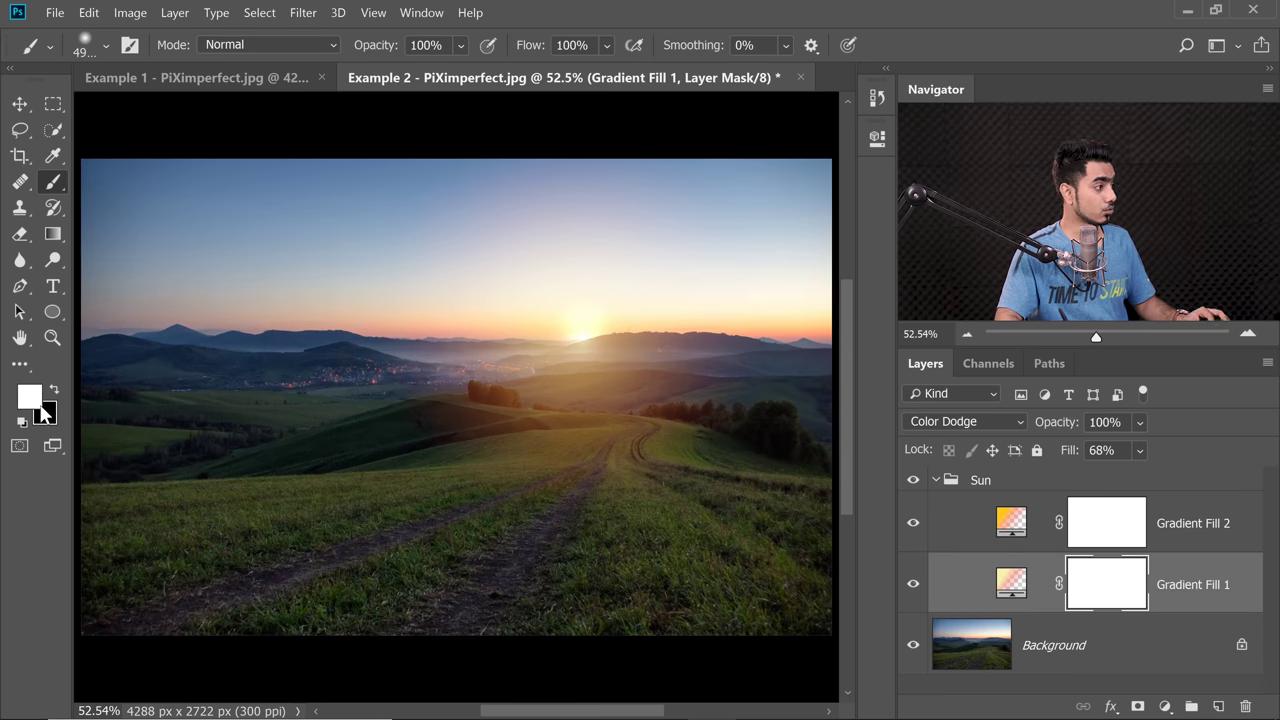
{"action": "key", "text": "x"}
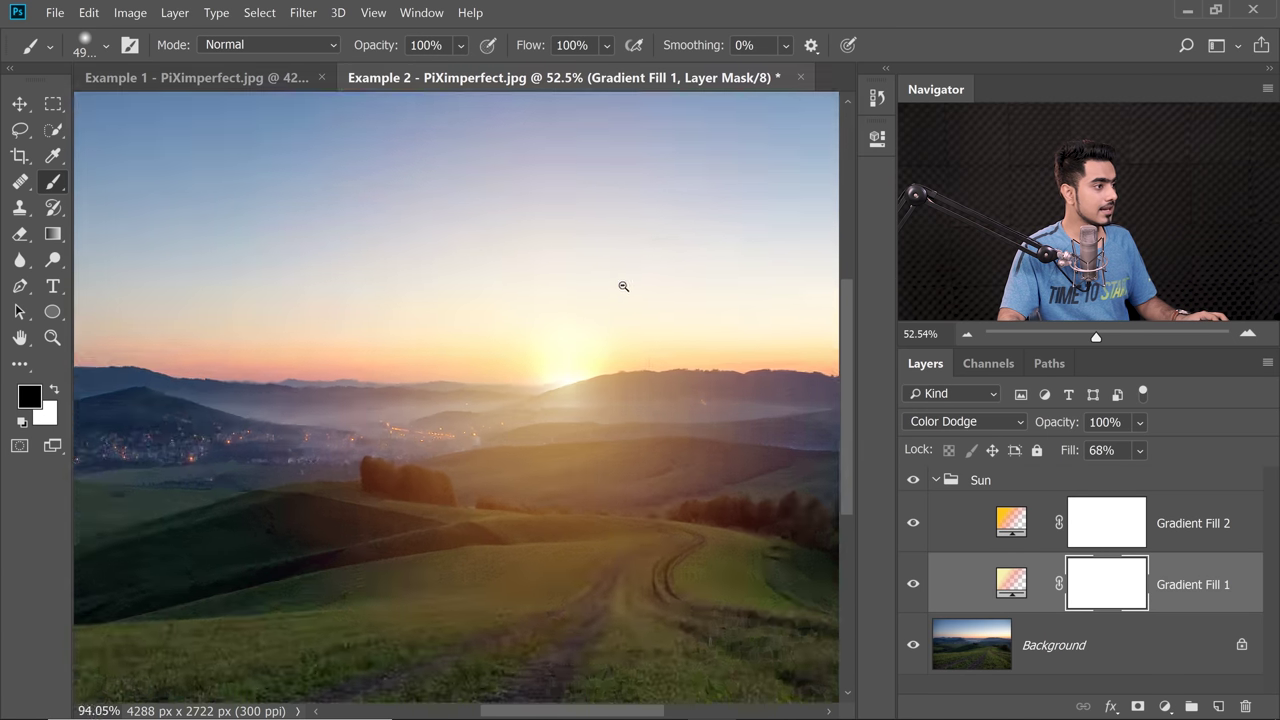
{"action": "scroll", "coordinate": [620, 284], "scroll_direction": "up", "scroll_amount": 3}
{"action": "mouse_move", "coordinate": [512, 320]}
{"action": "left_mouse_down"}
{"action": "mouse_move", "coordinate": [549, 337]}
{"action": "mouse_move", "coordinate": [294, 329]}
{"action": "left_mouse_up"}
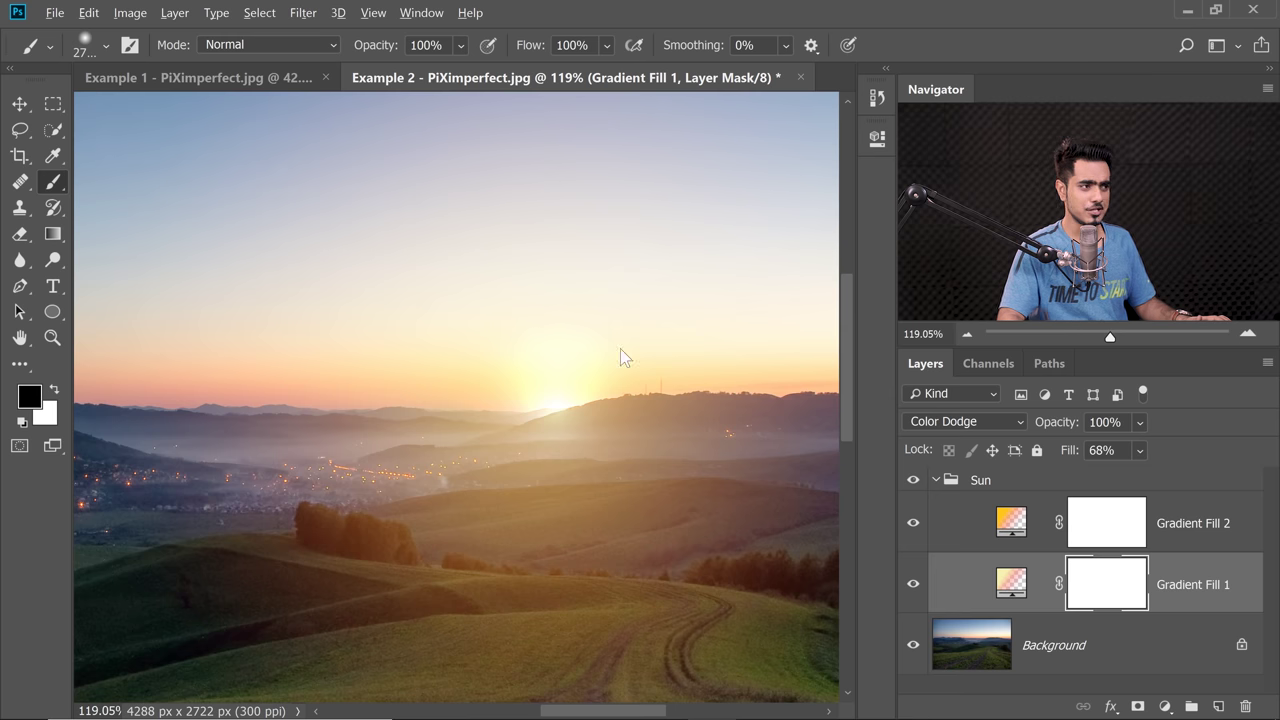
{"action": "left_click_drag", "start_coordinate": [590, 340], "coordinate": [369, 380]}
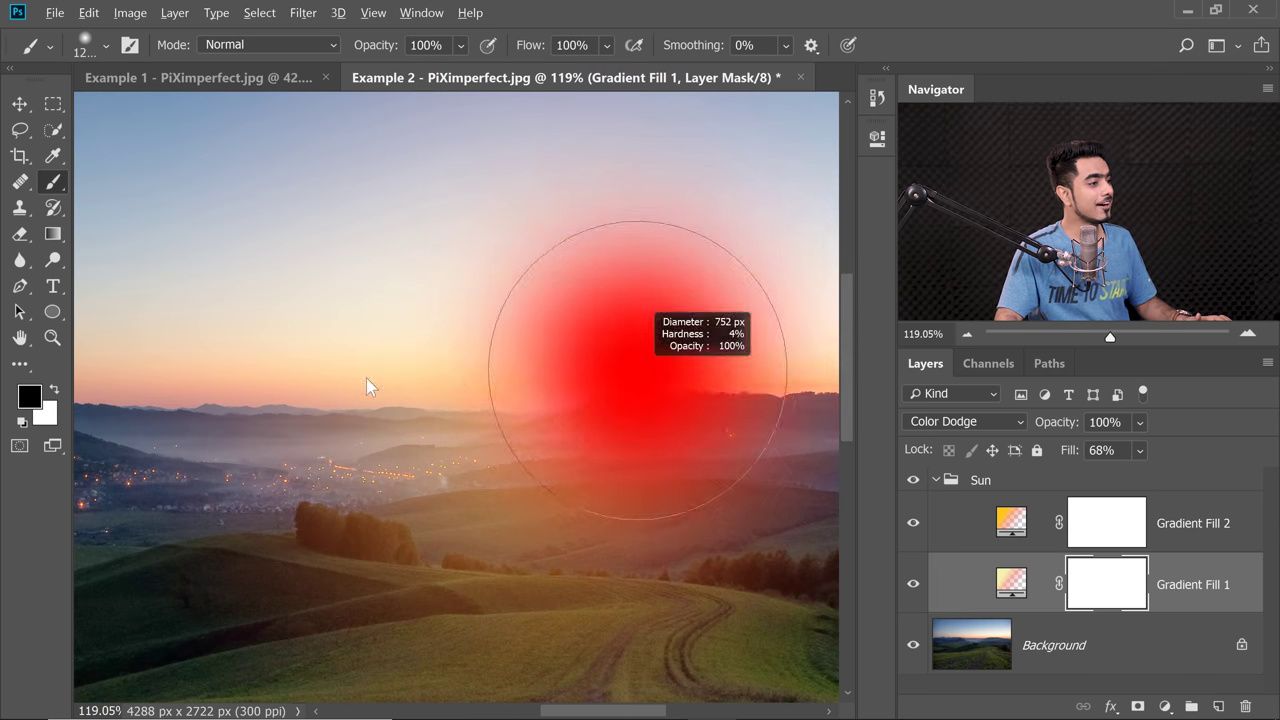
{"action": "mouse_move", "coordinate": [630, 362]}
{"action": "left_mouse_down"}
{"action": "mouse_move", "coordinate": [388, 370]}
{"action": "mouse_move", "coordinate": [534, 371]}
{"action": "mouse_move", "coordinate": [518, 366]}
{"action": "left_mouse_up"}
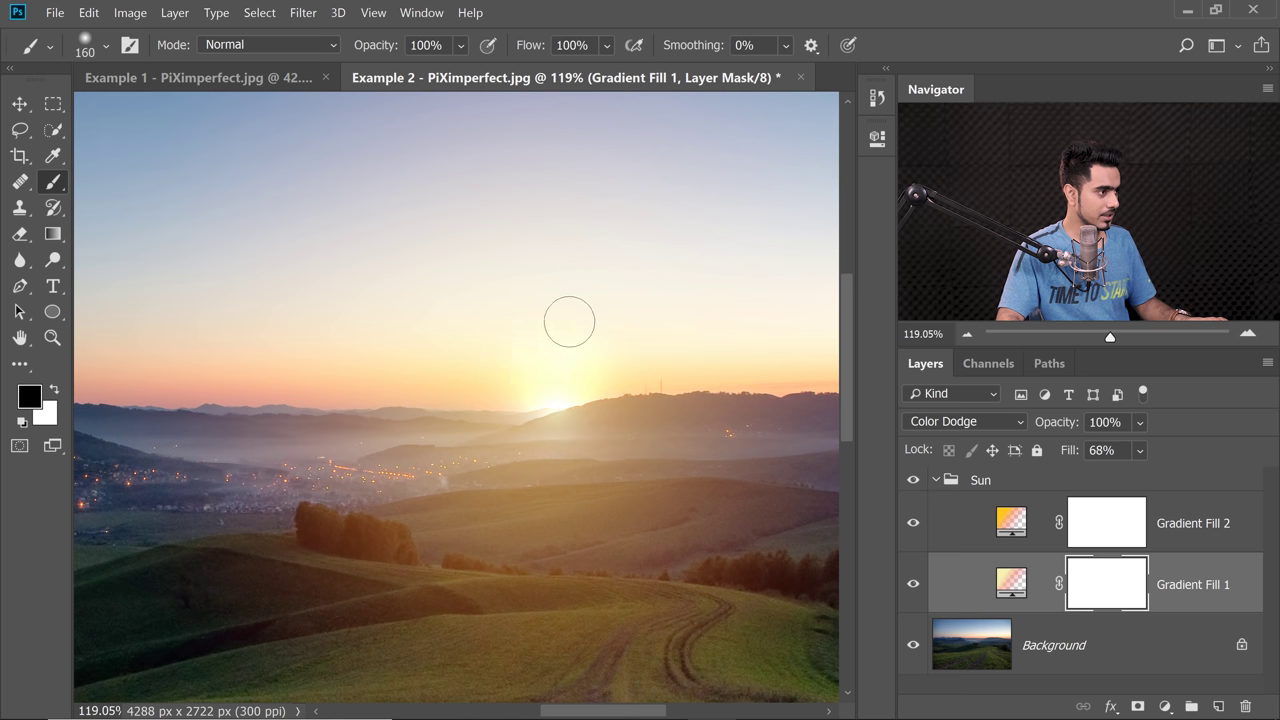
{"action": "left_click_drag", "start_coordinate": [486, 348], "coordinate": [595, 352]}
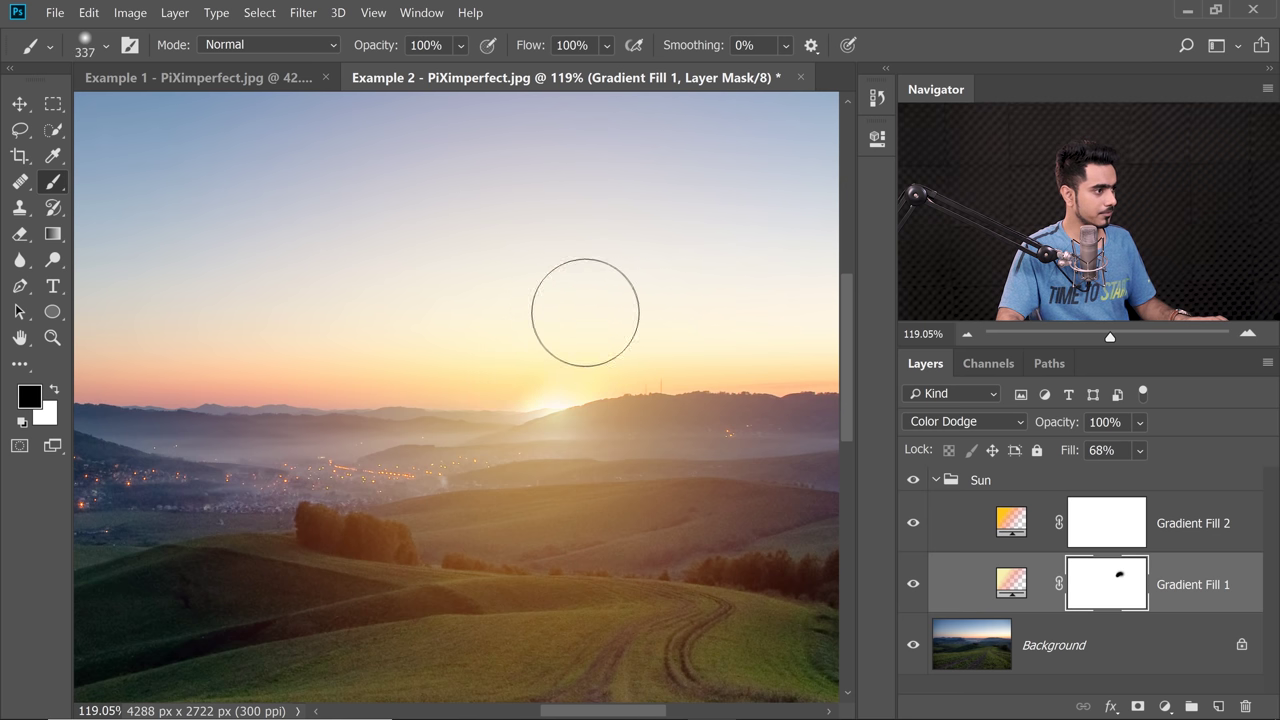
{"action": "key", "text": "ctrl+0"}
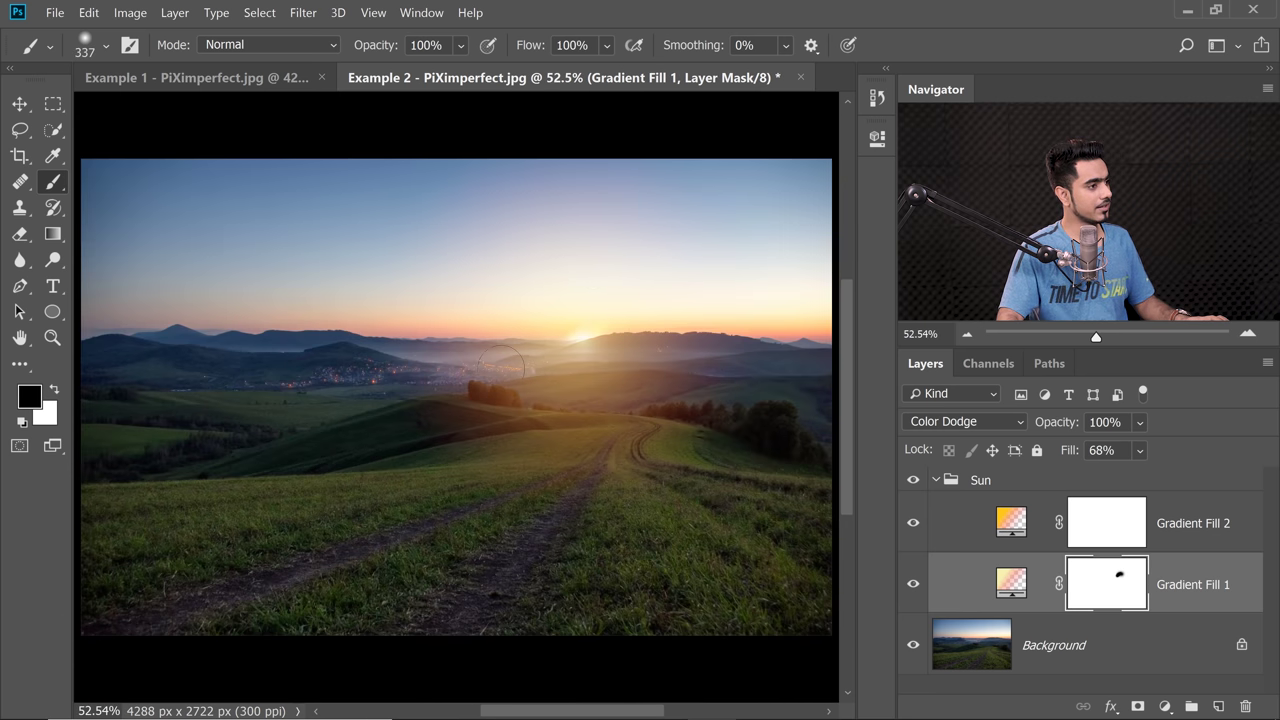
Paint white on Gradient Fill 1's mask to restore part of the glow where the sun meets the hill slope.
{"action": "left_click", "coordinate": [583, 341]}
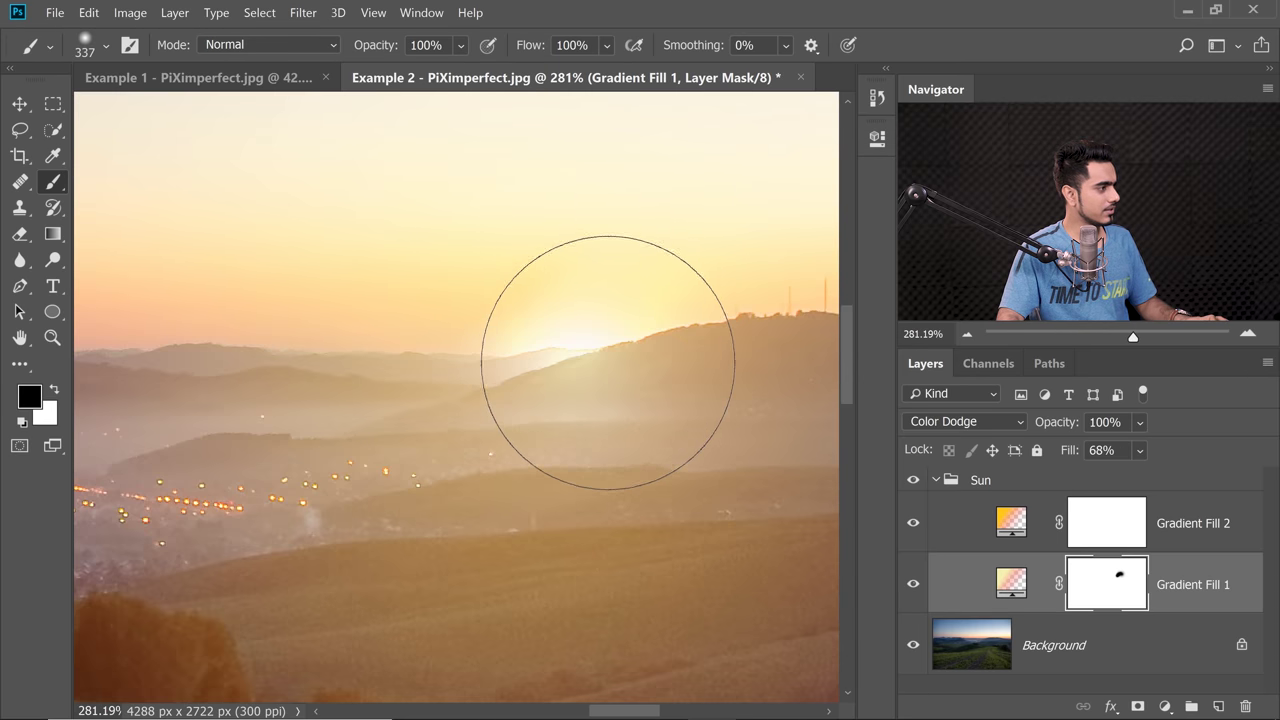
{"action": "key", "text": "x"}
{"action": "mouse_move", "coordinate": [603, 359]}
{"action": "left_mouse_down"}
{"action": "mouse_move", "coordinate": [540, 309]}
{"action": "mouse_move", "coordinate": [614, 371]}
{"action": "left_mouse_up"}
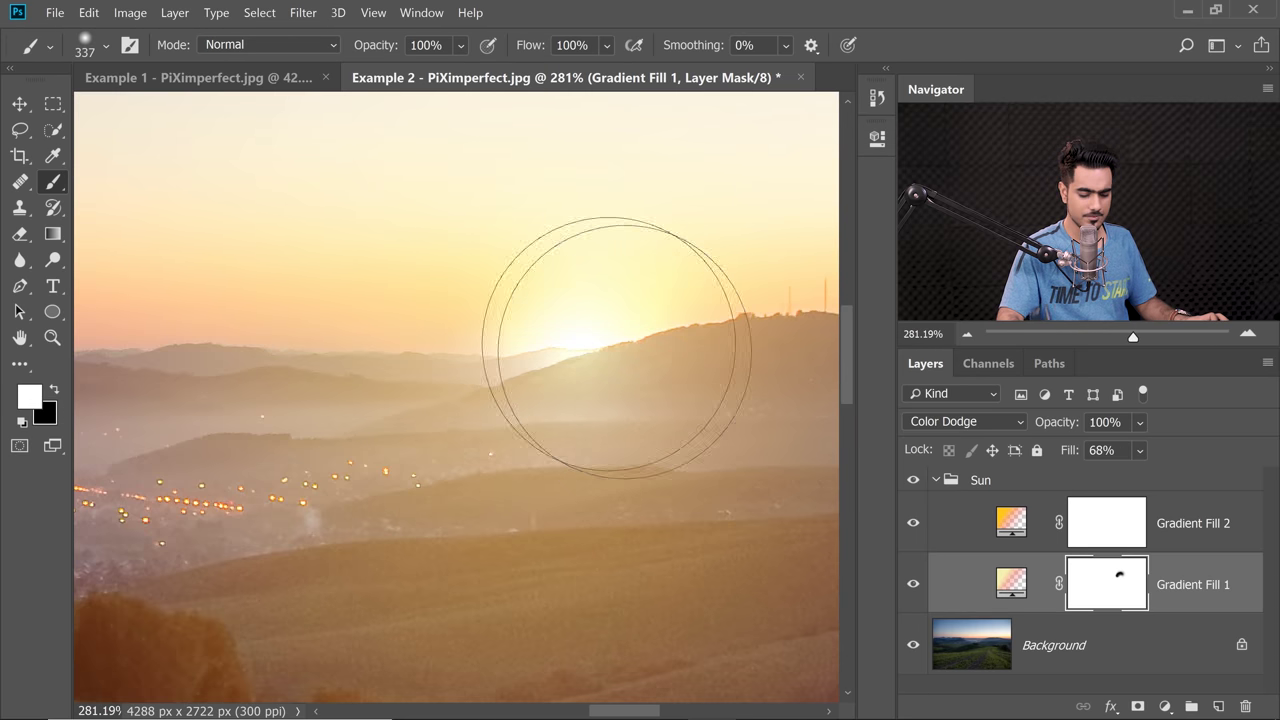
{"action": "key", "text": "ctrl+0"}
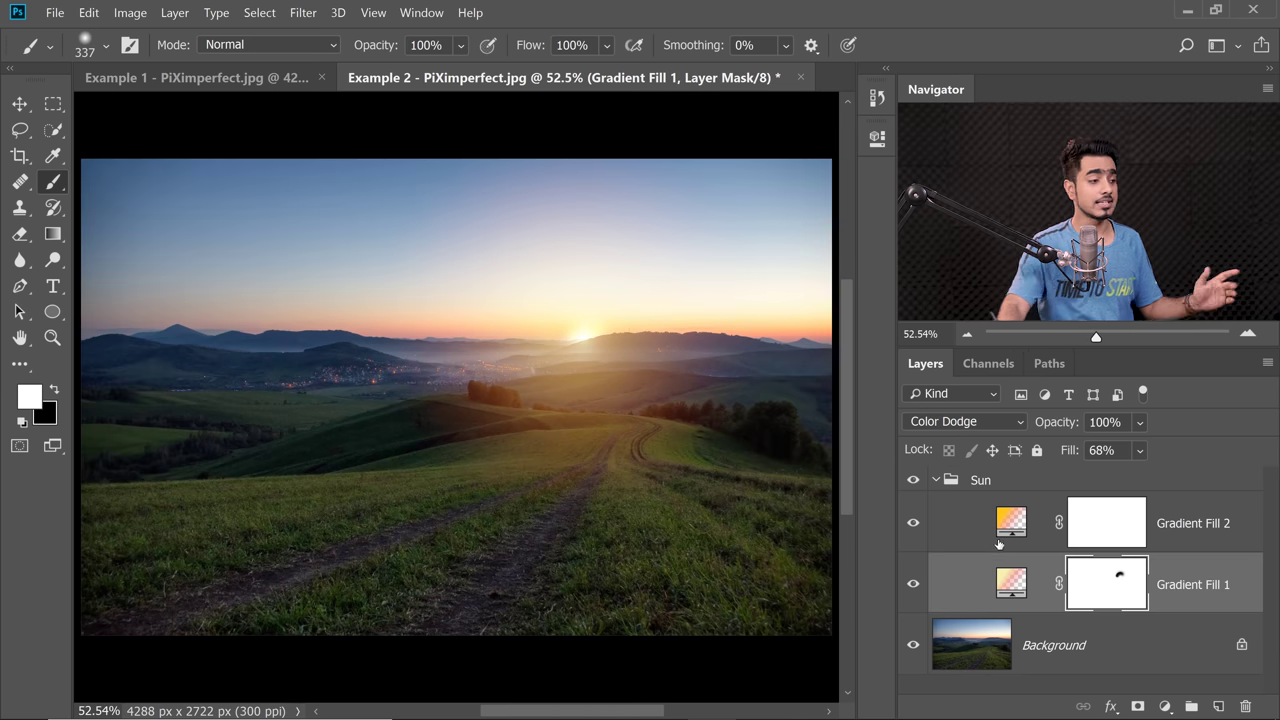
Collapse the Sun group and add a Curves adjustment above the Background with the RGB curve raised strongly to brighten the landscape.
{"action": "left_click", "coordinate": [1147, 662]}
{"action": "left_click", "coordinate": [936, 481]}
{"action": "left_click", "coordinate": [936, 481]}
{"action": "left_click", "coordinate": [936, 481]}
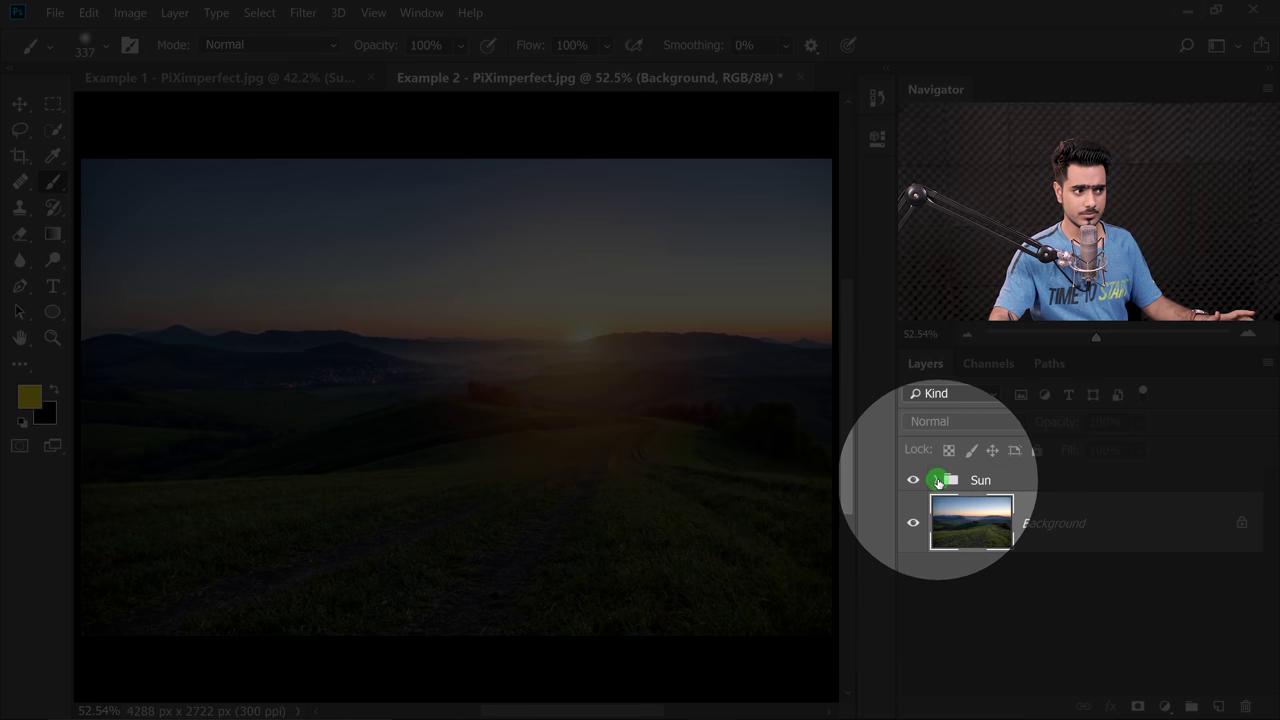
{"action": "left_click", "coordinate": [1165, 707]}
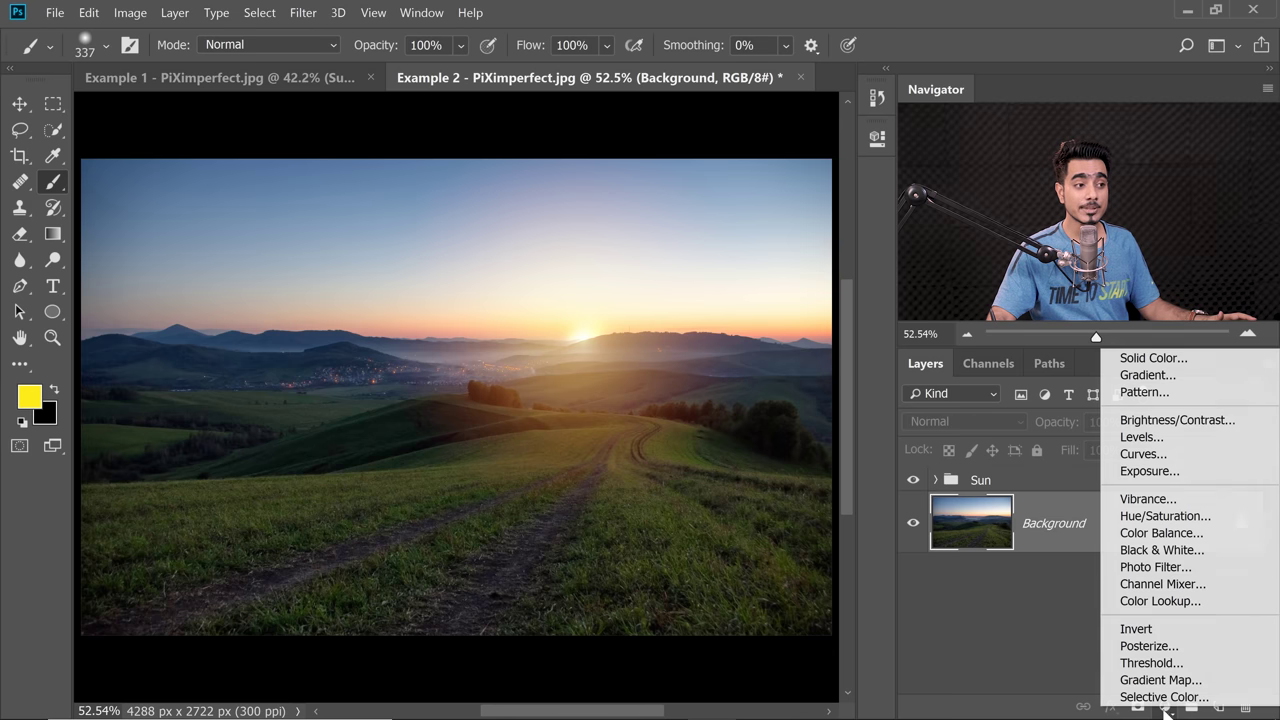
{"action": "left_click", "coordinate": [1140, 454]}
{"action": "left_click_drag", "start_coordinate": [720, 340], "coordinate": [674, 293]}
Warm the landscape by lowering the highlight end of the Blue curve and, less strongly, that of the Green curve.
{"action": "left_click", "coordinate": [712, 223]}
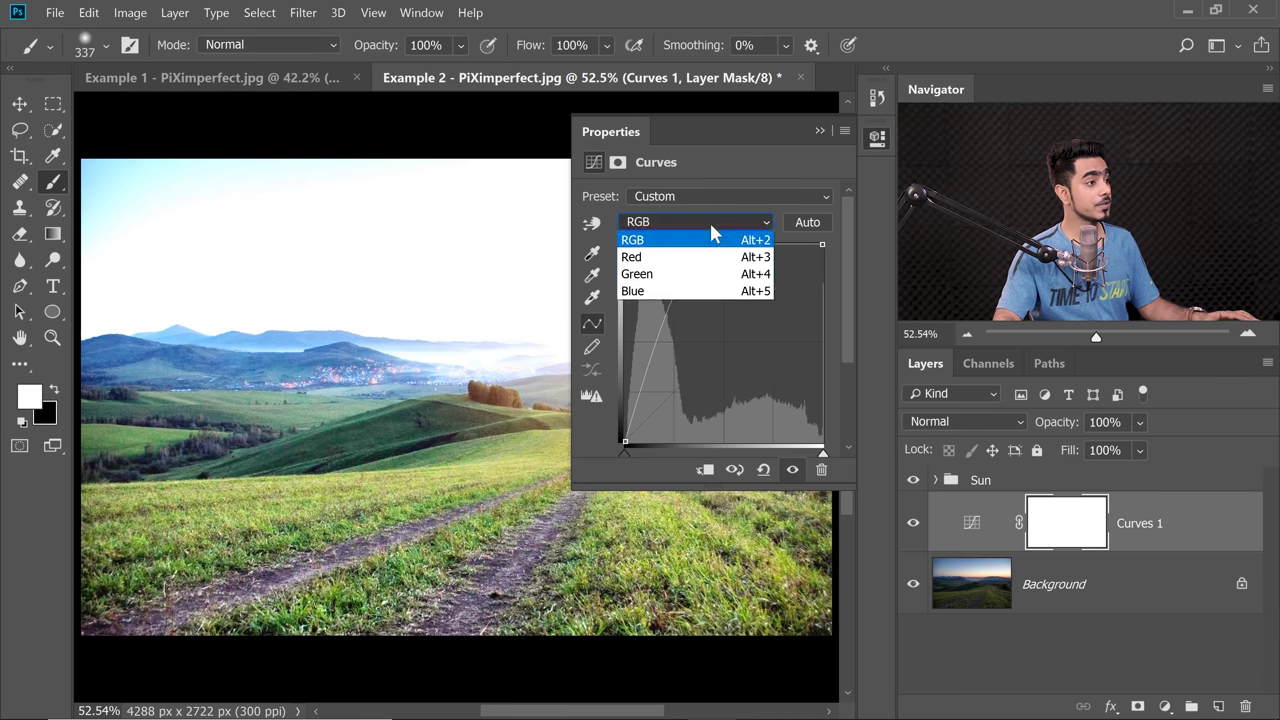
{"action": "left_click", "coordinate": [679, 287]}
{"action": "left_click_drag", "start_coordinate": [826, 343], "coordinate": [822, 384]}
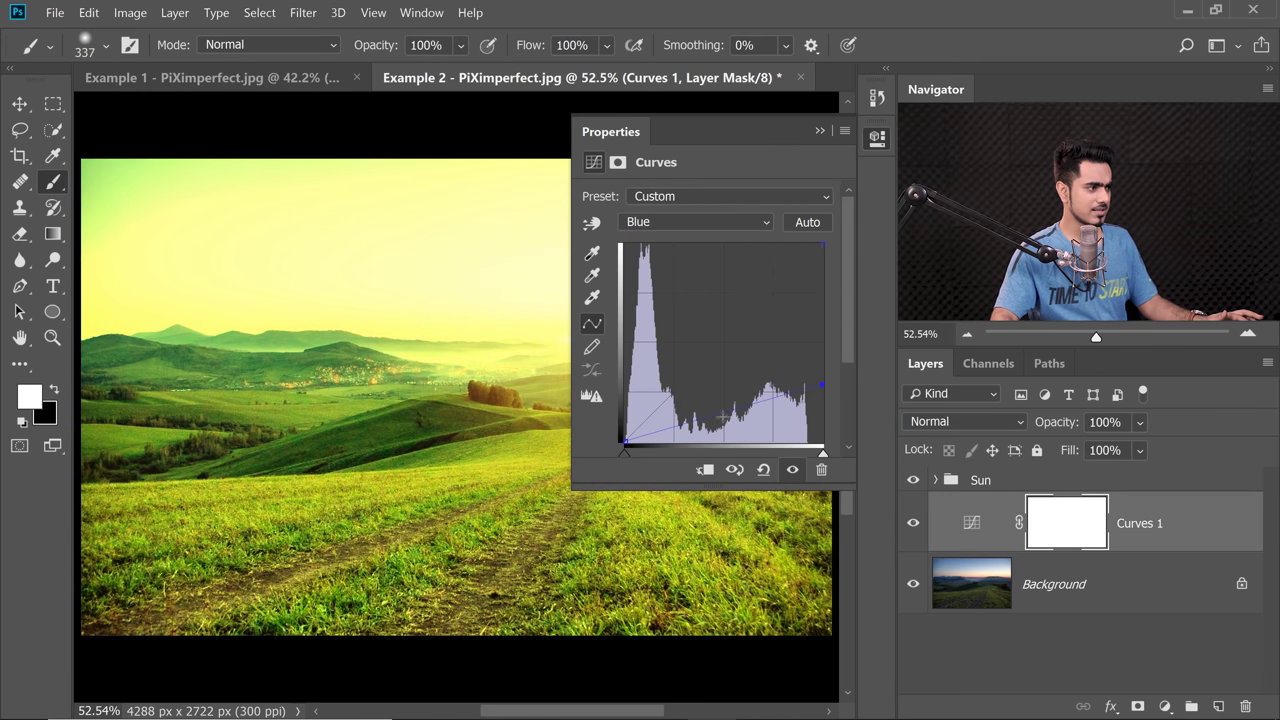
{"action": "left_click", "coordinate": [706, 222]}
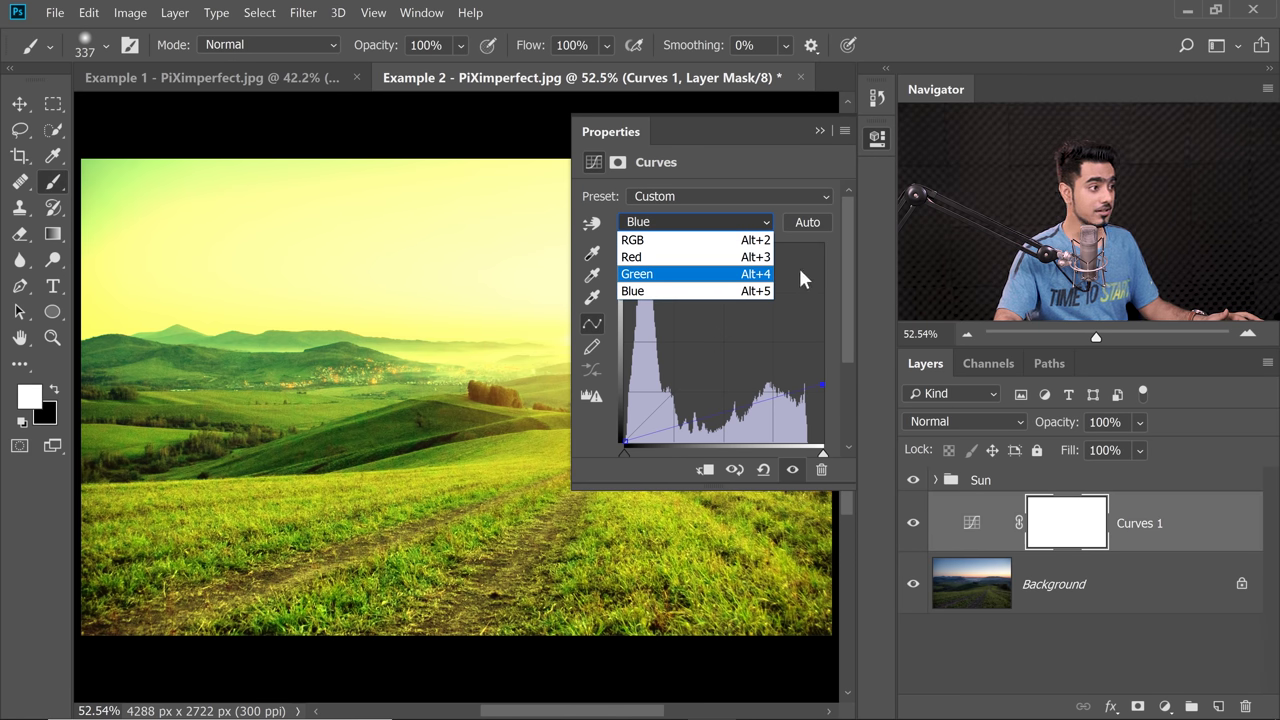
{"action": "left_click", "coordinate": [713, 274]}
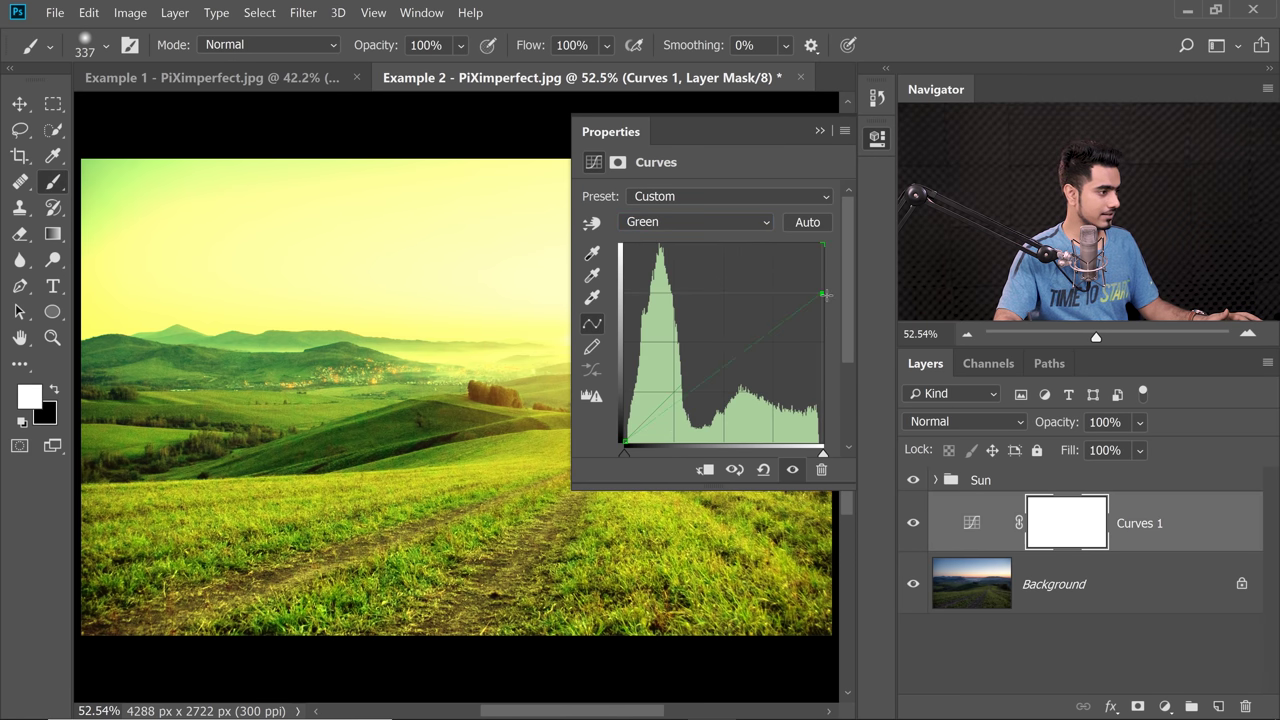
{"action": "left_click_drag", "start_coordinate": [826, 294], "coordinate": [826, 330]}
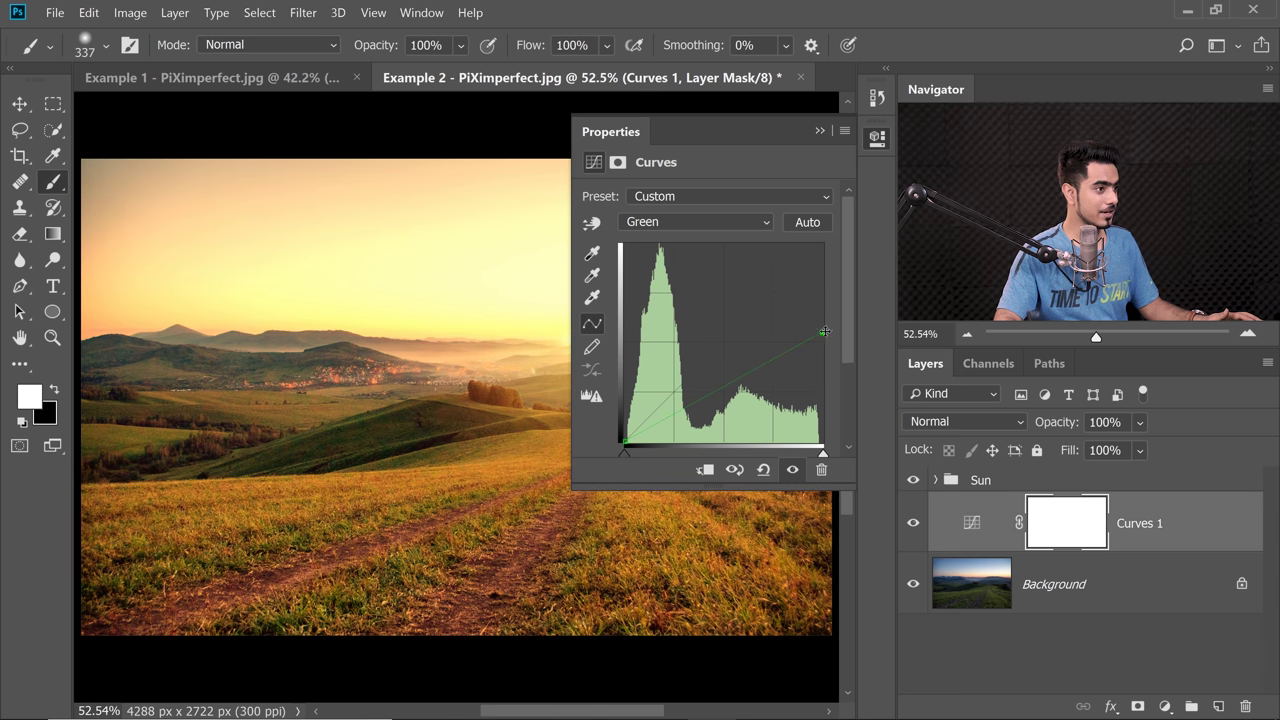
Raise the Blue curve's highlight end slightly, steepen the RGB curve, and compare the photo with Curves 1 off and on.
{"action": "left_click", "coordinate": [670, 221]}
{"action": "left_click", "coordinate": [685, 288]}
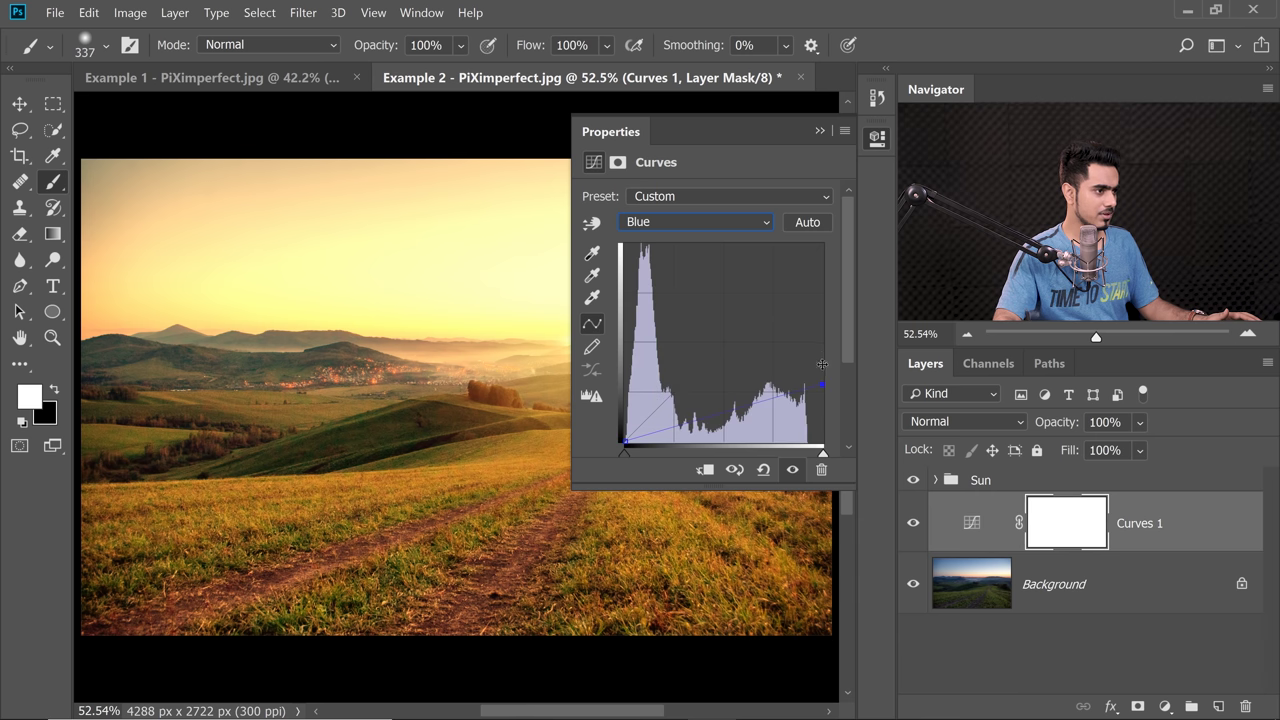
{"action": "left_click", "coordinate": [695, 221]}
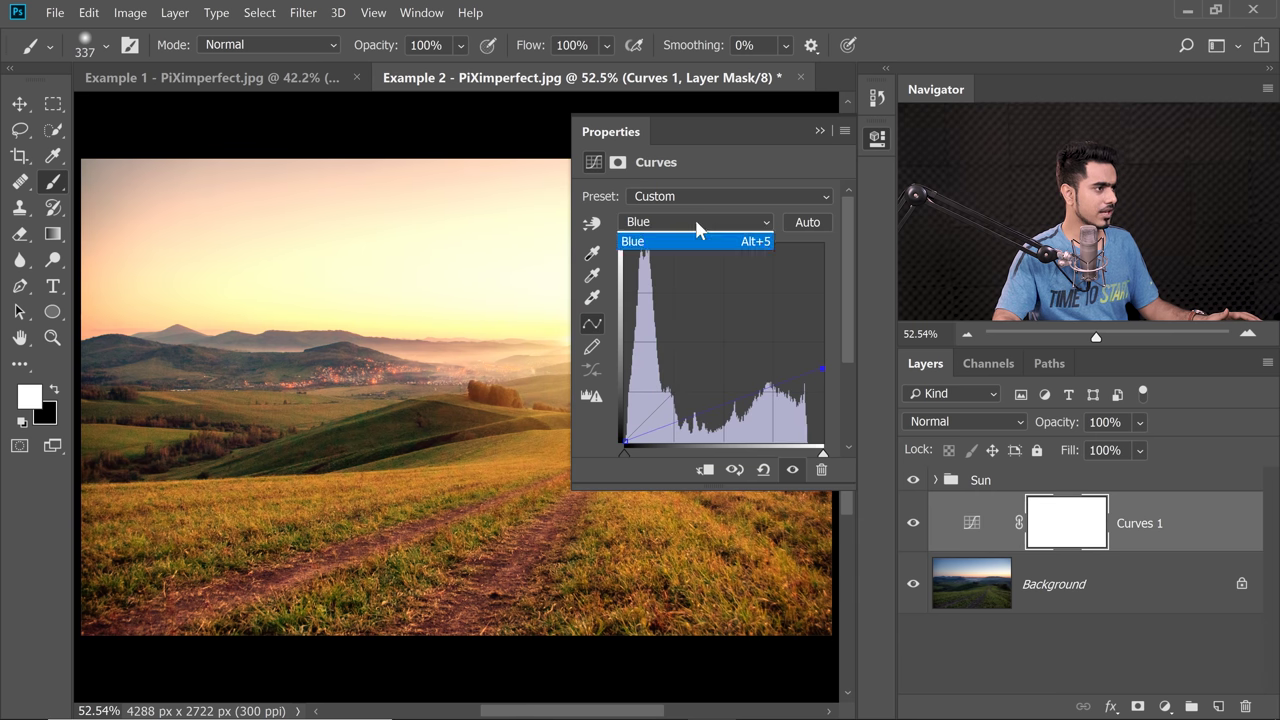
{"action": "left_click", "coordinate": [695, 242]}
{"action": "left_click", "coordinate": [676, 293]}
{"action": "left_click_drag", "start_coordinate": [676, 293], "coordinate": [668, 290]}
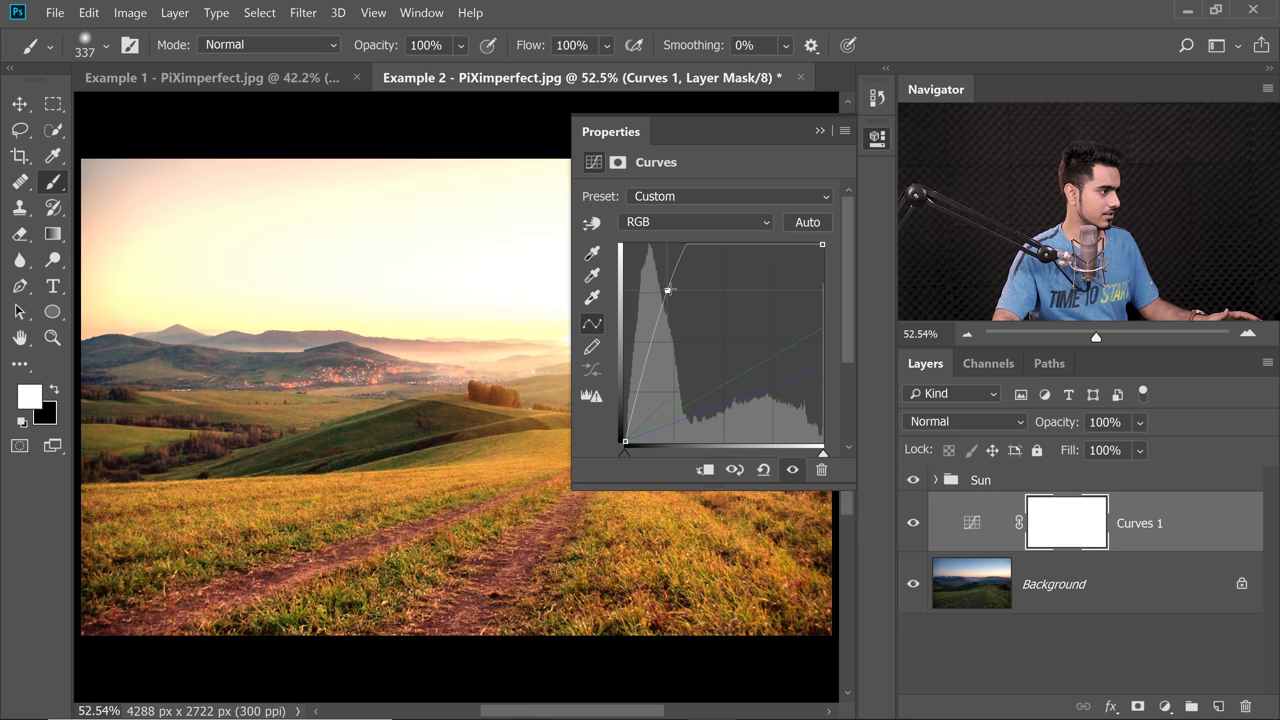
{"action": "left_click", "coordinate": [820, 131]}
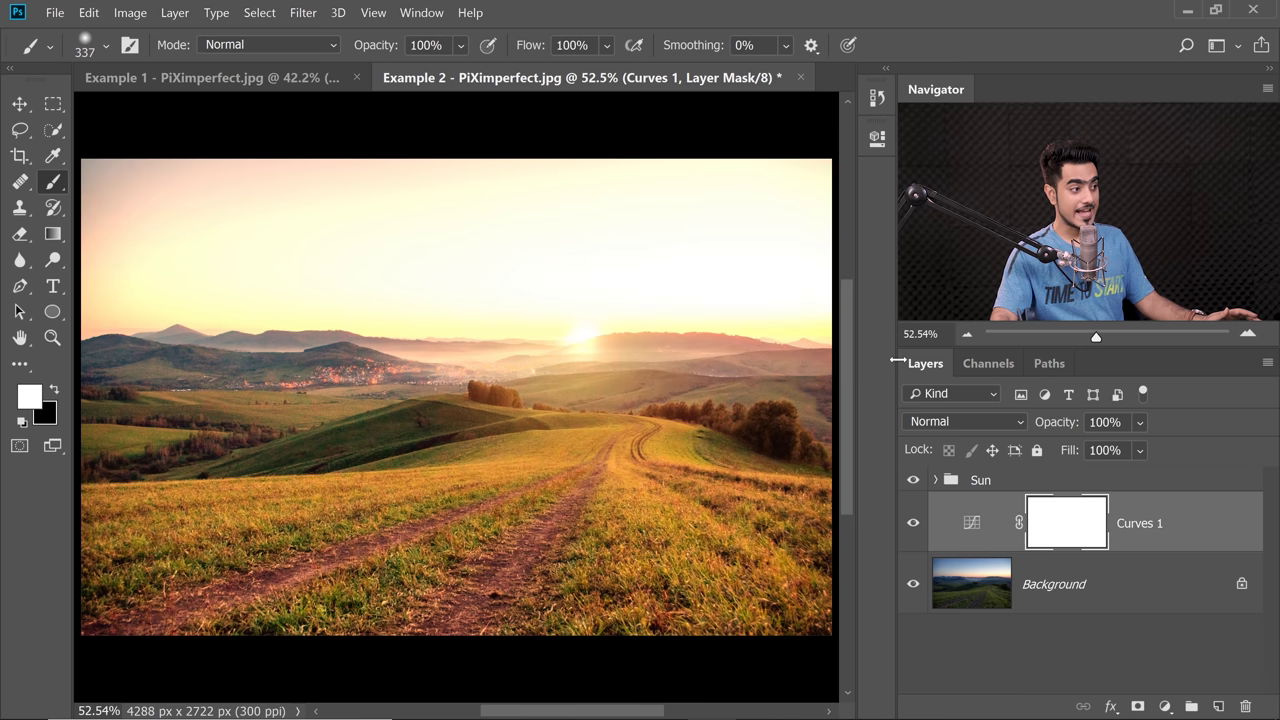
{"action": "left_click", "coordinate": [913, 523]}
{"action": "left_click", "coordinate": [913, 523]}
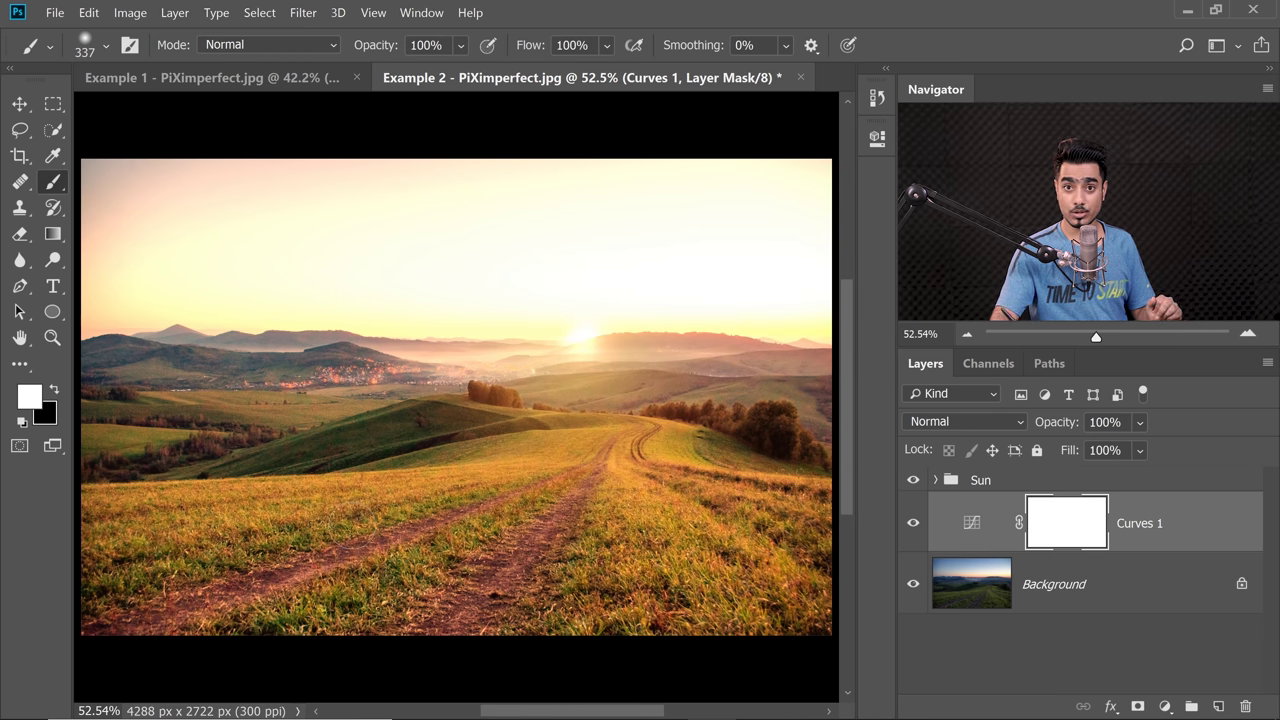
In Curves 1's blending options, split the Underlying Layer shadow slider up to 98 to keep the adjustment out of dark areas.
{"action": "left_click", "coordinate": [1229, 531]}
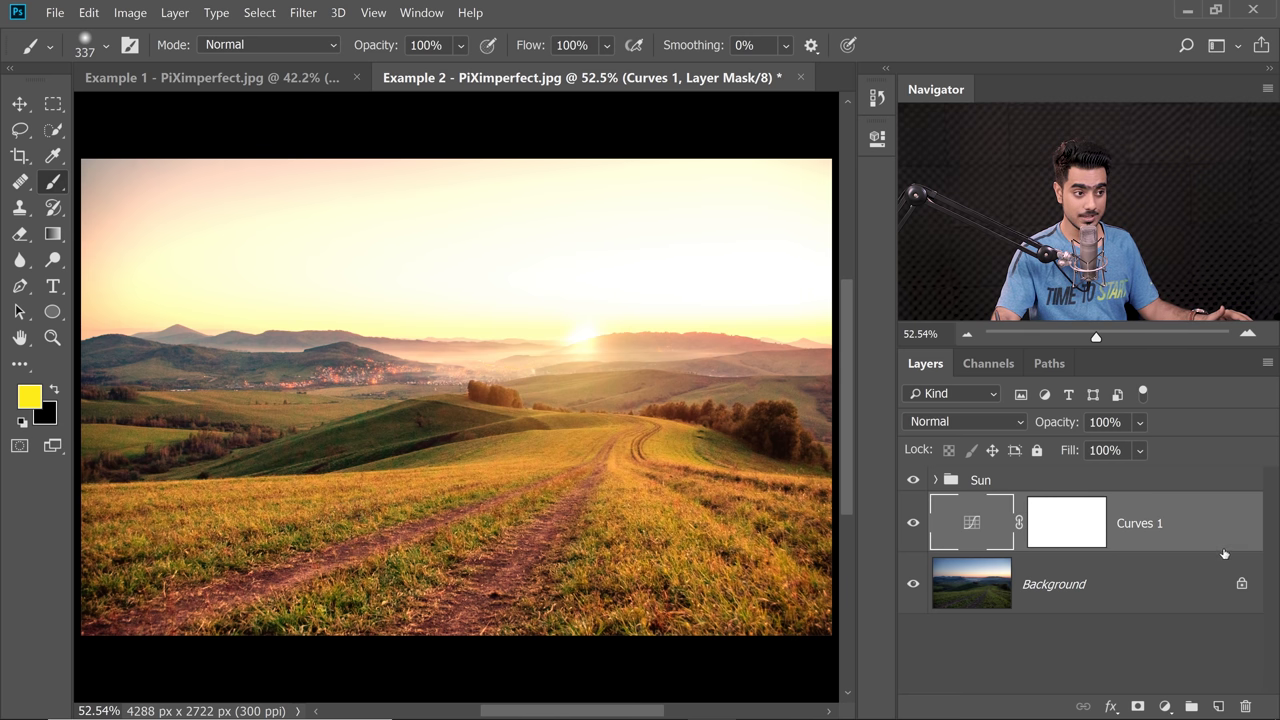
{"action": "double_click", "coordinate": [1224, 553]}
{"action": "left_click_drag", "start_coordinate": [755, 146], "coordinate": [1010, 130]}
{"action": "left_click_drag", "start_coordinate": [993, 563], "coordinate": [1091, 562]}
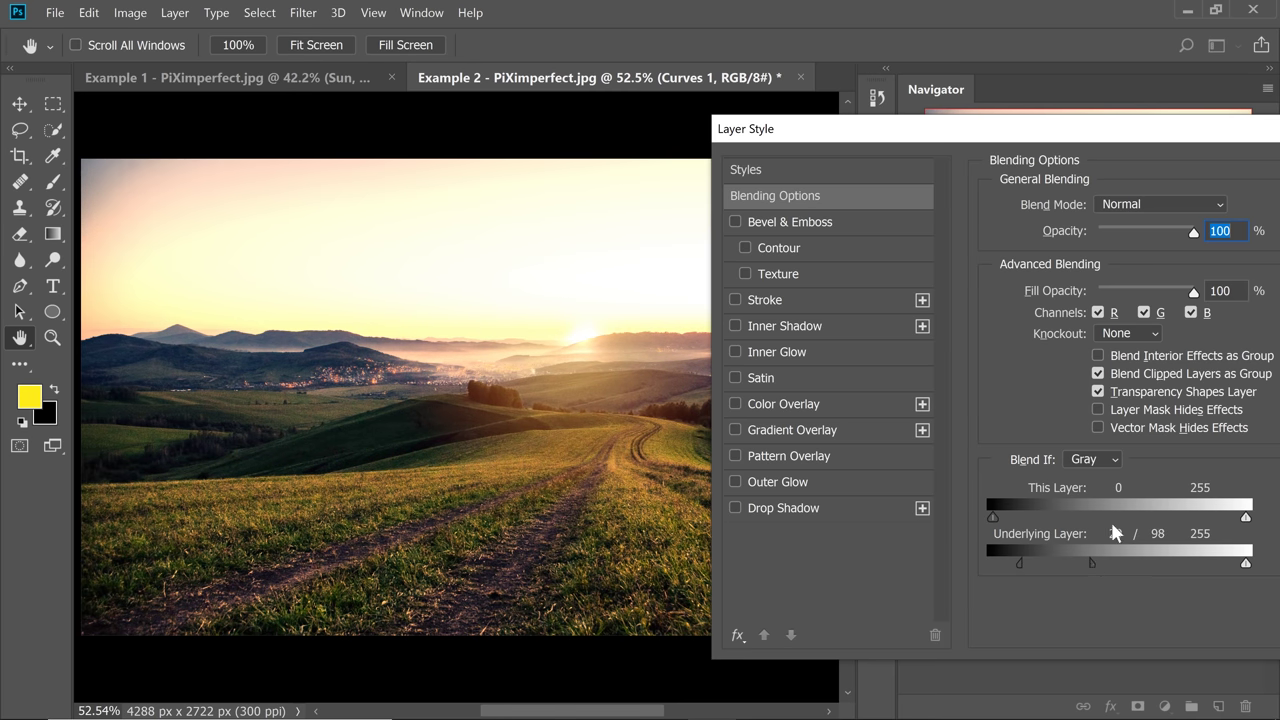
{"action": "left_click_drag", "start_coordinate": [950, 128], "coordinate": [753, 128]}
{"action": "left_click", "coordinate": [1257, 175]}
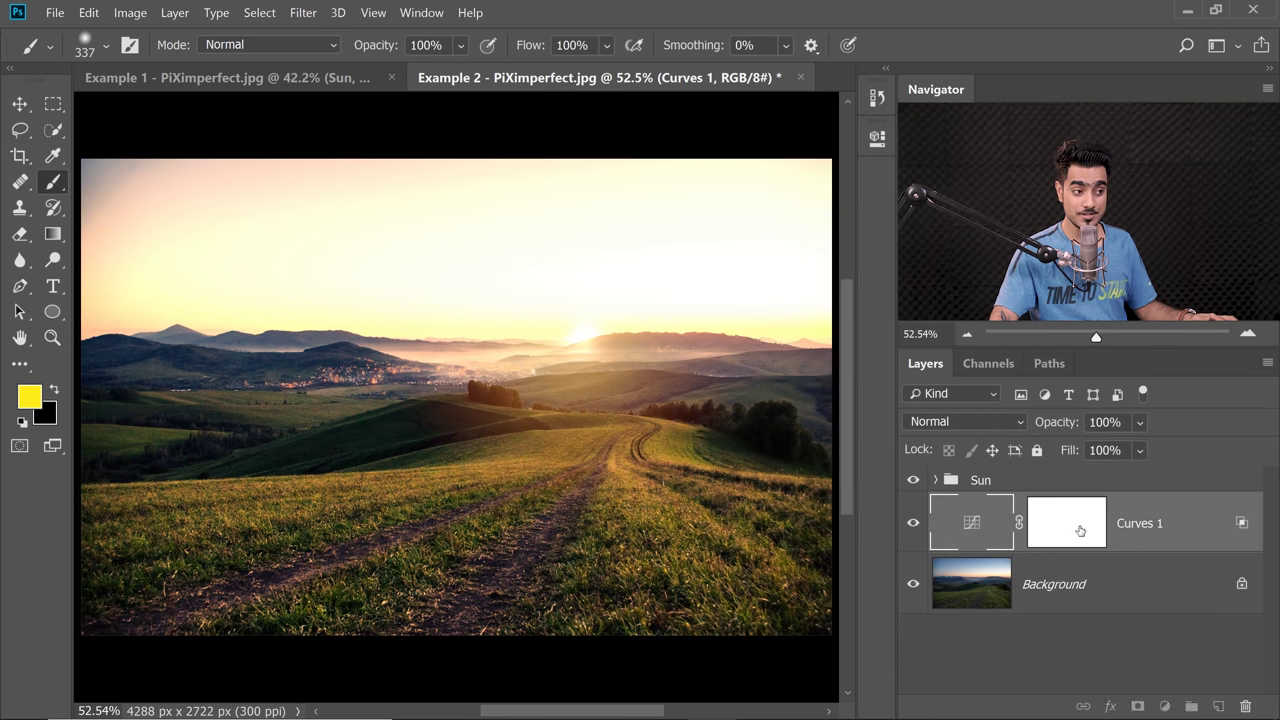
Invert the Curves 1 mask to black and paint white with a large soft brush around and below the sun.
{"action": "left_click", "coordinate": [1070, 540]}
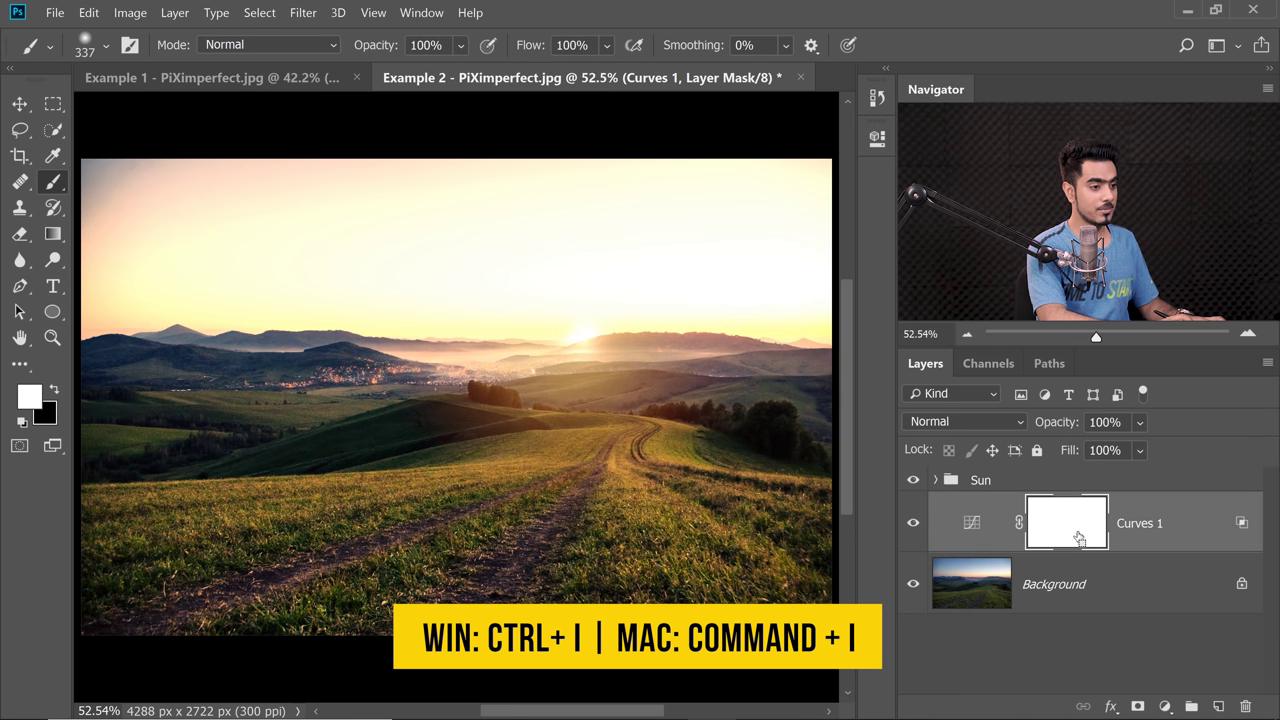
{"action": "key", "text": "ctrl+i"}
{"action": "mouse_move", "coordinate": [471, 428]}
{"action": "left_mouse_down"}
{"action": "mouse_move", "coordinate": [686, 434]}
{"action": "mouse_move", "coordinate": [480, 430]}
{"action": "mouse_move", "coordinate": [618, 433]}
{"action": "left_mouse_up"}
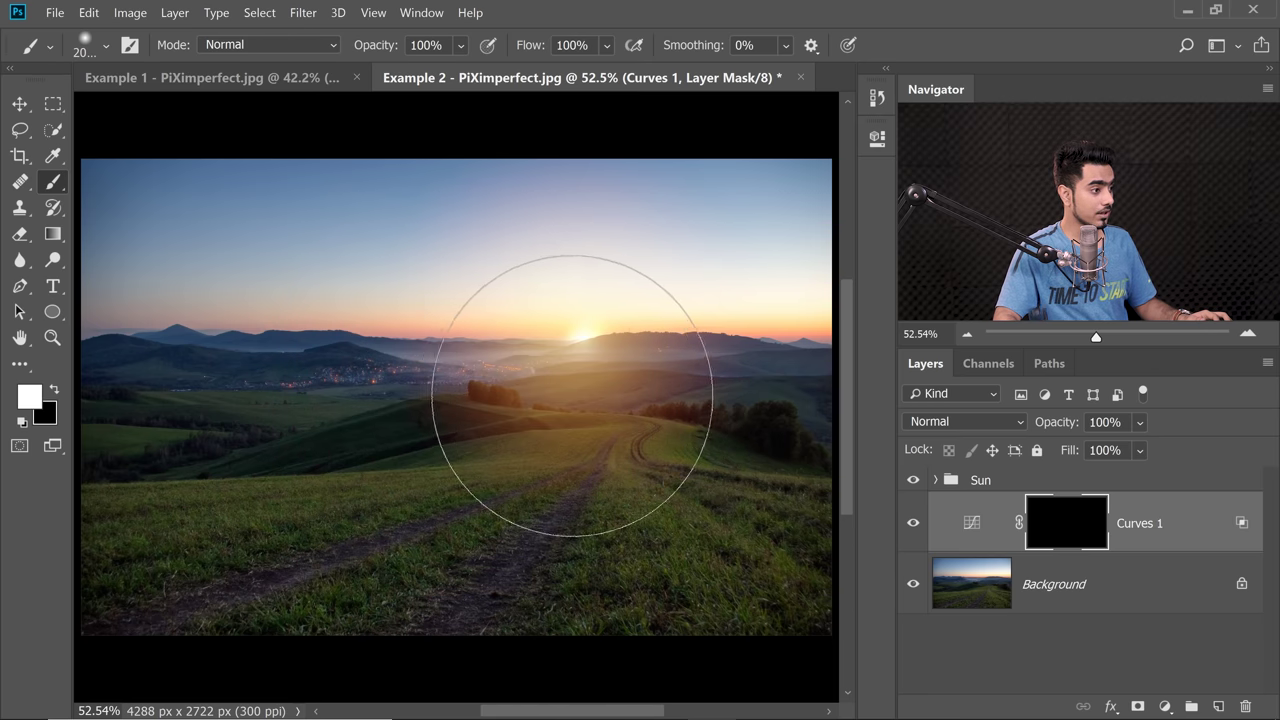
{"action": "left_click", "coordinate": [600, 404]}
Extend the white area on the Curves 1 mask with large soft dabs over the meadow, distant hills and village.
{"action": "mouse_move", "coordinate": [557, 471]}
{"action": "left_mouse_down"}
{"action": "mouse_move", "coordinate": [450, 418]}
{"action": "mouse_move", "coordinate": [487, 429]}
{"action": "mouse_move", "coordinate": [429, 429]}
{"action": "left_mouse_up"}
{"action": "left_click_drag", "start_coordinate": [563, 455], "coordinate": [714, 457]}
{"action": "left_click", "coordinate": [633, 450]}
{"action": "key", "text": "ctrl+z"}
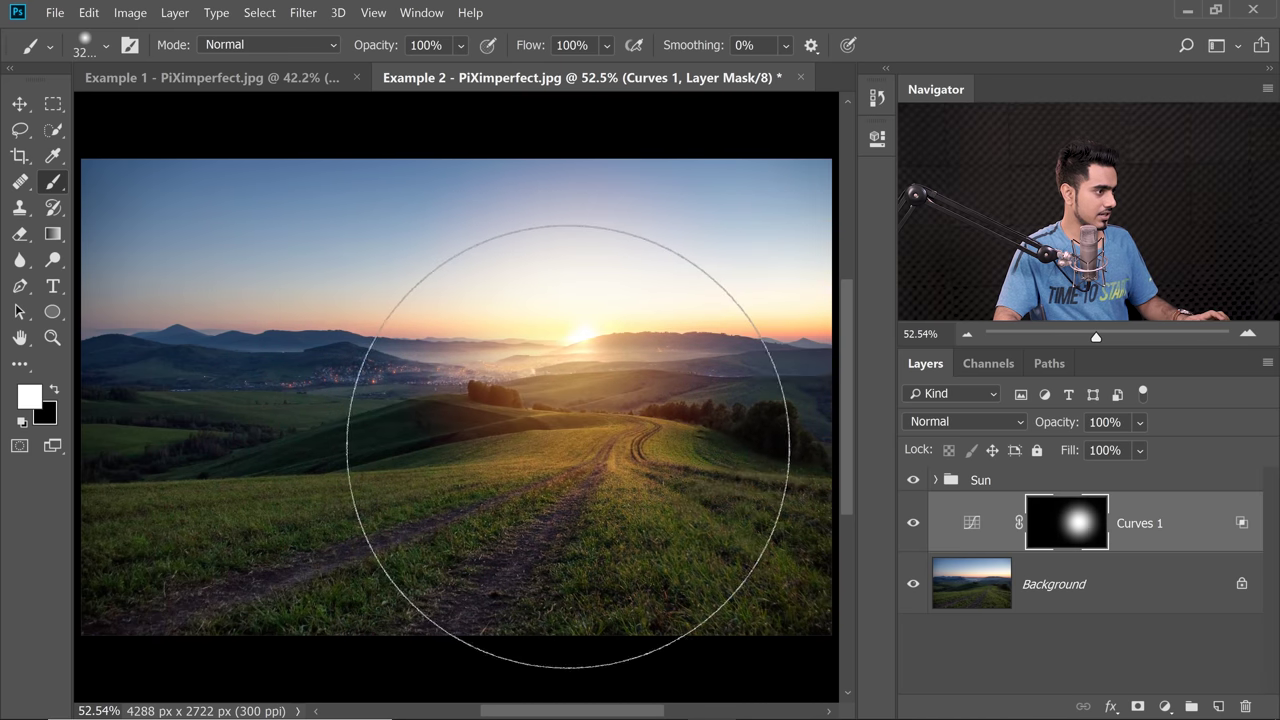
{"action": "left_click", "coordinate": [571, 457]}
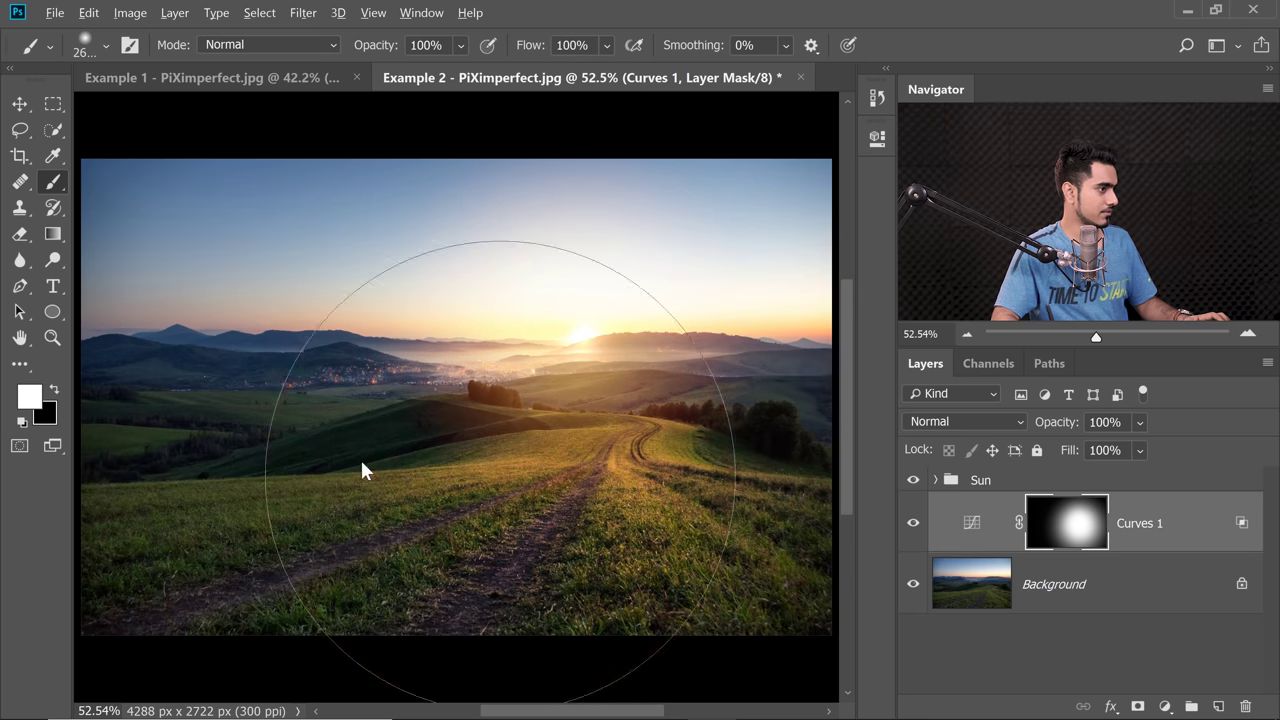
{"action": "left_click_drag", "start_coordinate": [363, 466], "coordinate": [537, 486]}
{"action": "mouse_move", "coordinate": [655, 360]}
{"action": "left_mouse_down"}
{"action": "mouse_move", "coordinate": [640, 360]}
{"action": "mouse_move", "coordinate": [660, 368]}
{"action": "left_mouse_up"}
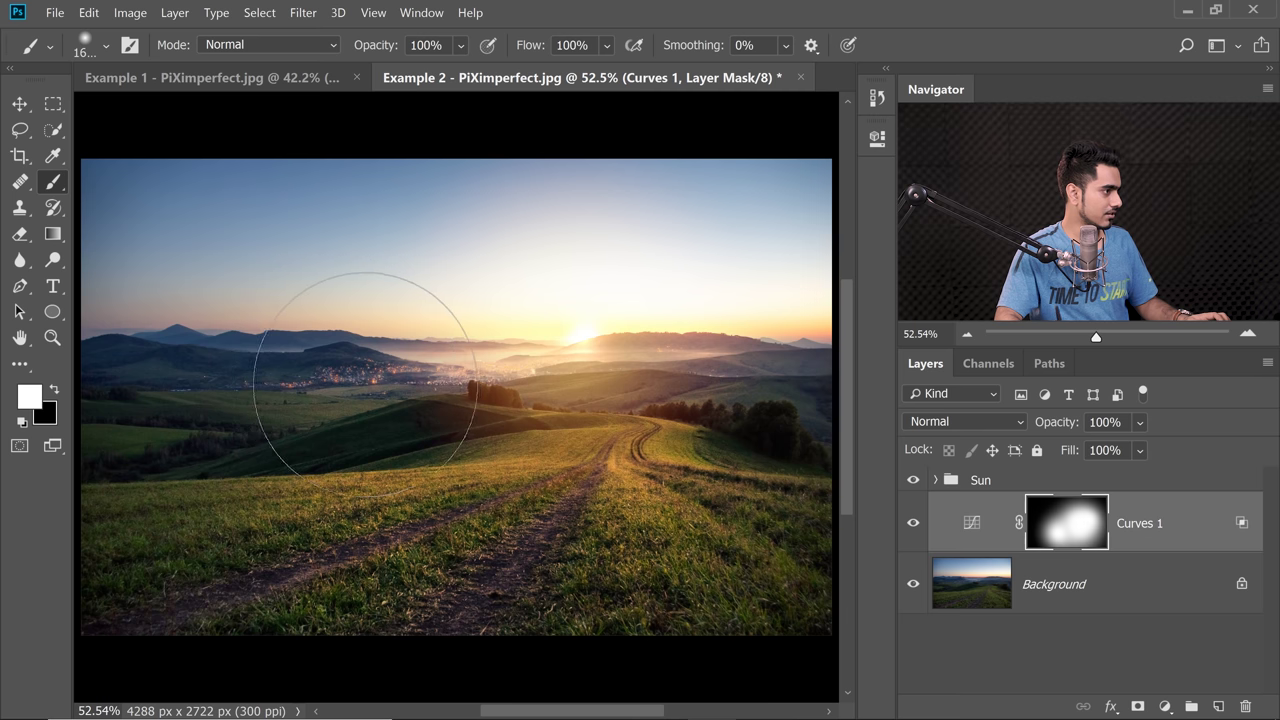
{"action": "left_click", "coordinate": [335, 371]}
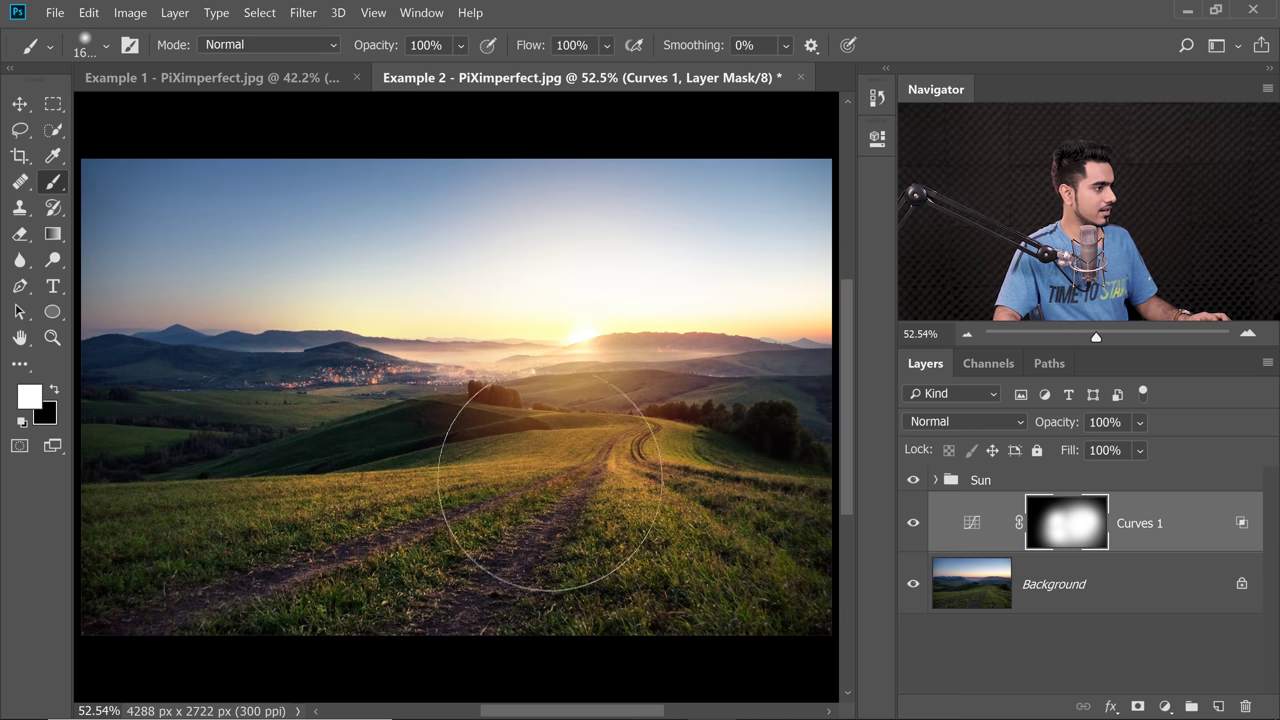
Paint black on the Curves 1 mask with a 136 px brush over the shaded hillside and the dark slope by the trees.
{"action": "mouse_move", "coordinate": [526, 457]}
{"action": "left_mouse_down"}
{"action": "mouse_move", "coordinate": [347, 428]}
{"action": "mouse_move", "coordinate": [218, 452]}
{"action": "left_mouse_up"}
{"action": "mouse_move", "coordinate": [491, 389]}
{"action": "left_mouse_down"}
{"action": "mouse_move", "coordinate": [481, 378]}
{"action": "mouse_move", "coordinate": [450, 388]}
{"action": "left_mouse_up"}
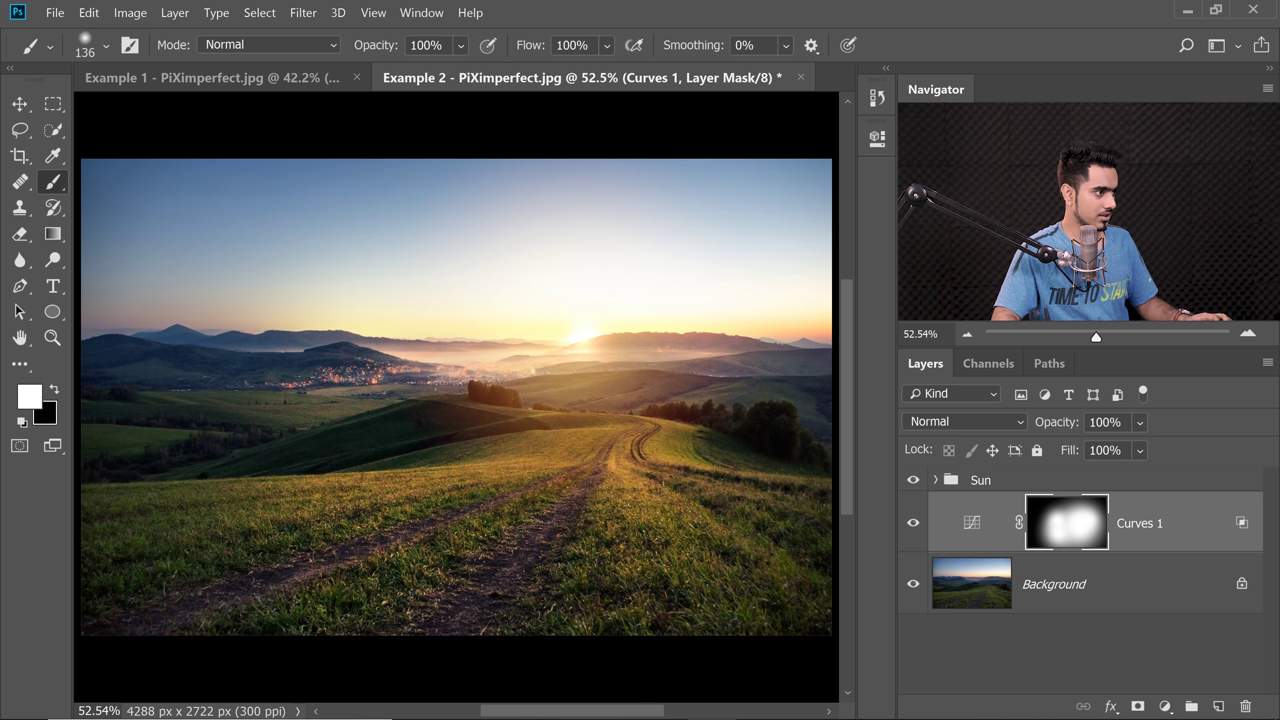
{"action": "key", "text": "x"}
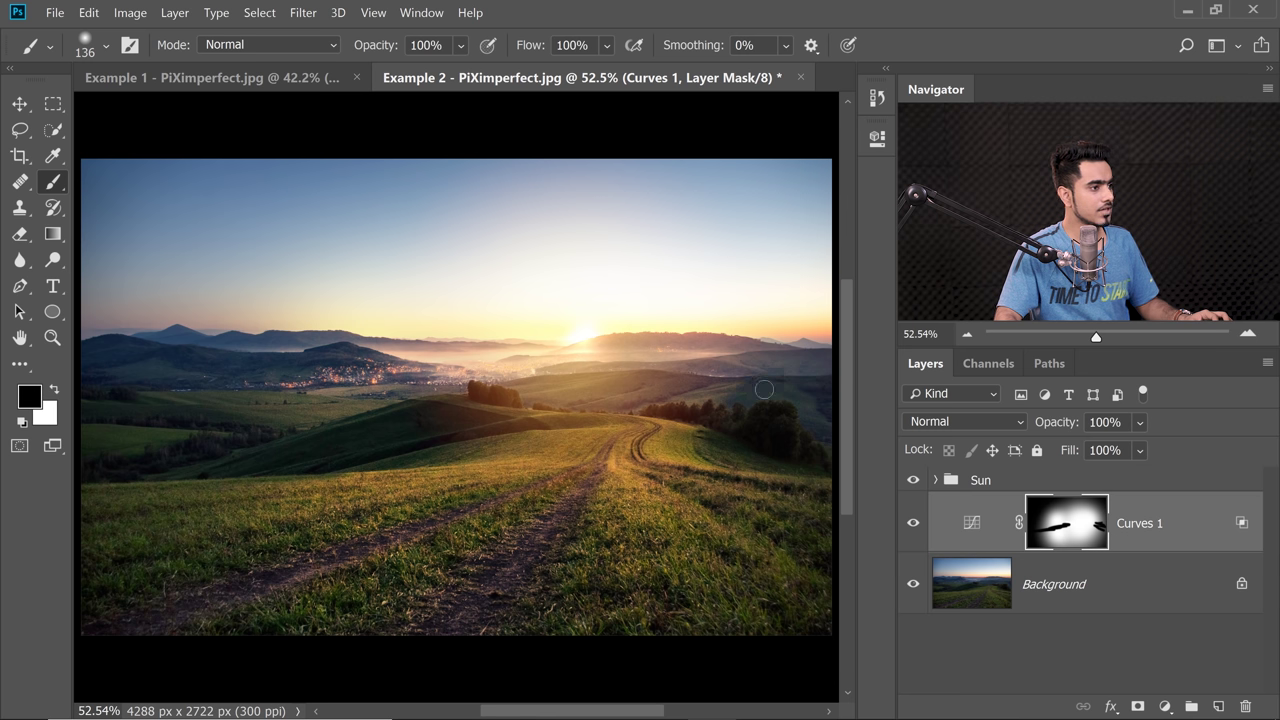
Enlarge the brush and paint white on the Curves 1 mask to bring warm light into the foreground grass and soften the black strokes.
{"action": "key", "text": "x"}
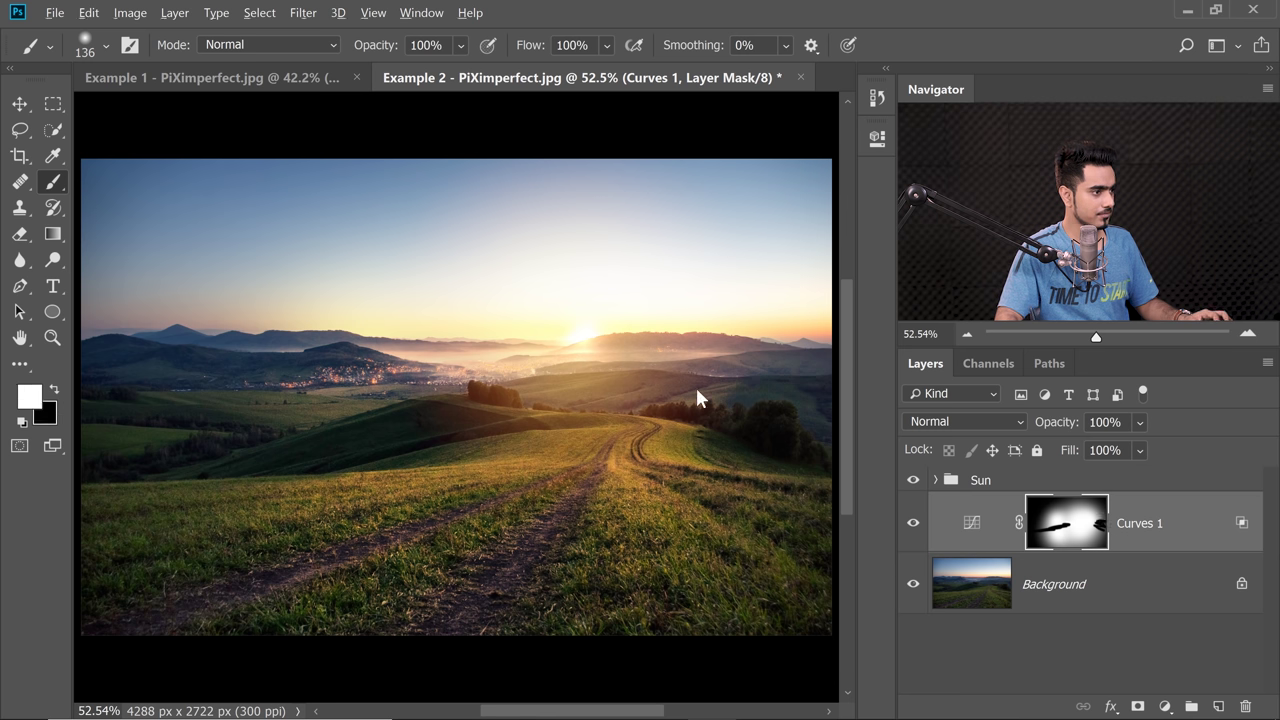
{"action": "key", "text": "bracketright"}
{"action": "key", "text": "bracketright"}
{"action": "key", "text": "bracketright"}
{"action": "key", "text": "bracketright"}
{"action": "key", "text": "bracketright"}
{"action": "key", "text": "bracketright"}
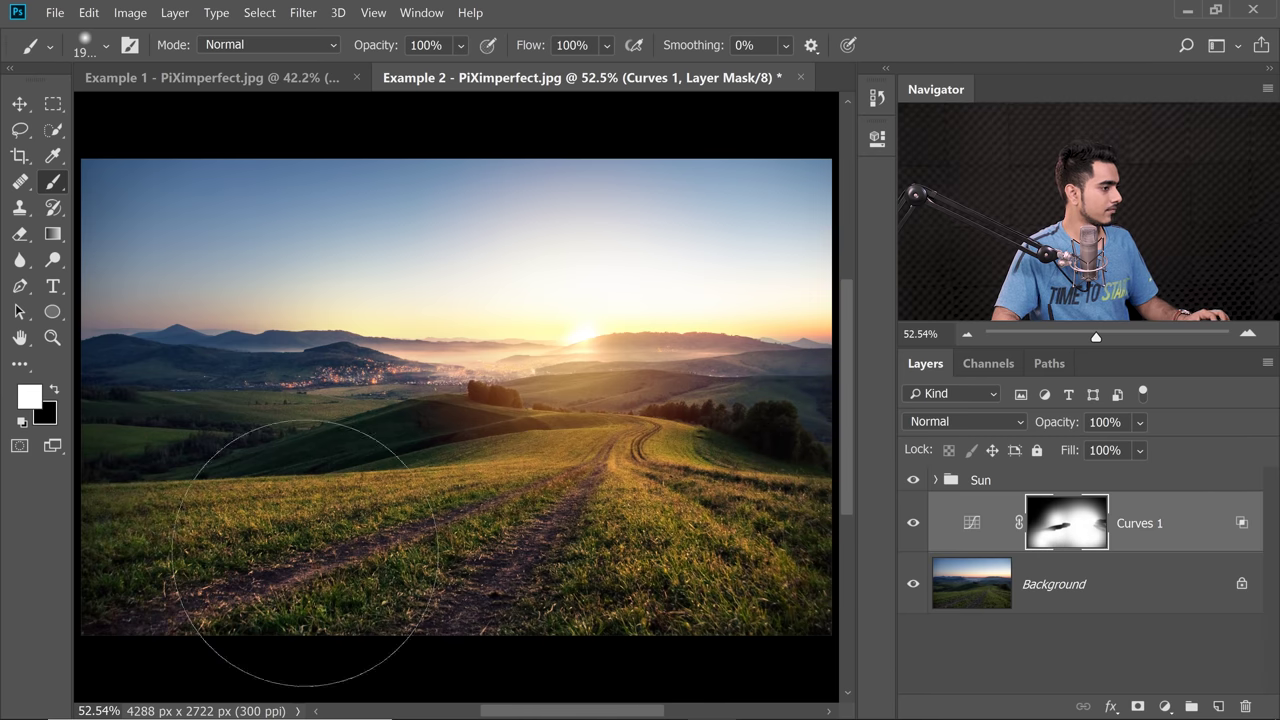
Paint black on the Curves 1 mask with a very large soft brush to fade the warm light at the photo's outer lower corners.
{"action": "scroll", "coordinate": [494, 491], "scroll_direction": "down", "scroll_amount": 4}
{"action": "scroll", "coordinate": [576, 500], "scroll_direction": "down", "scroll_amount": 1}
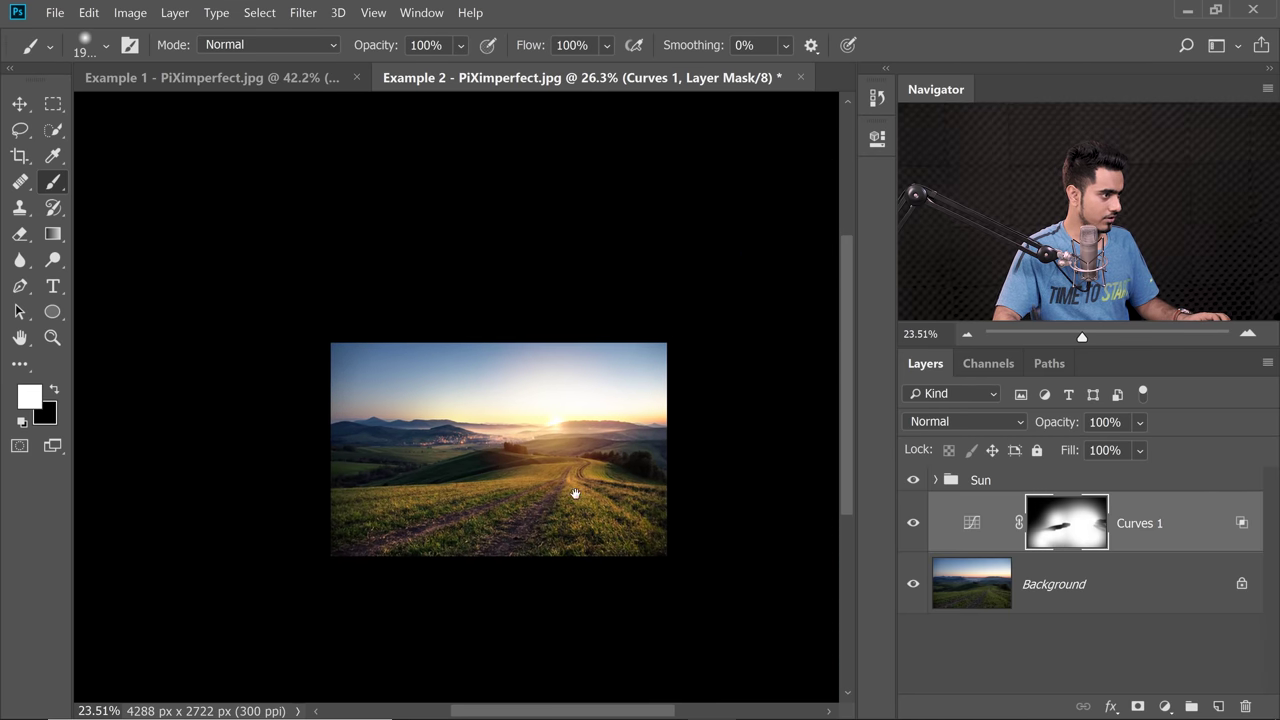
{"action": "key", "text": "x"}
{"action": "mouse_move", "coordinate": [446, 470]}
{"action": "left_mouse_down"}
{"action": "mouse_move", "coordinate": [530, 437]}
{"action": "mouse_move", "coordinate": [628, 457]}
{"action": "left_mouse_up"}
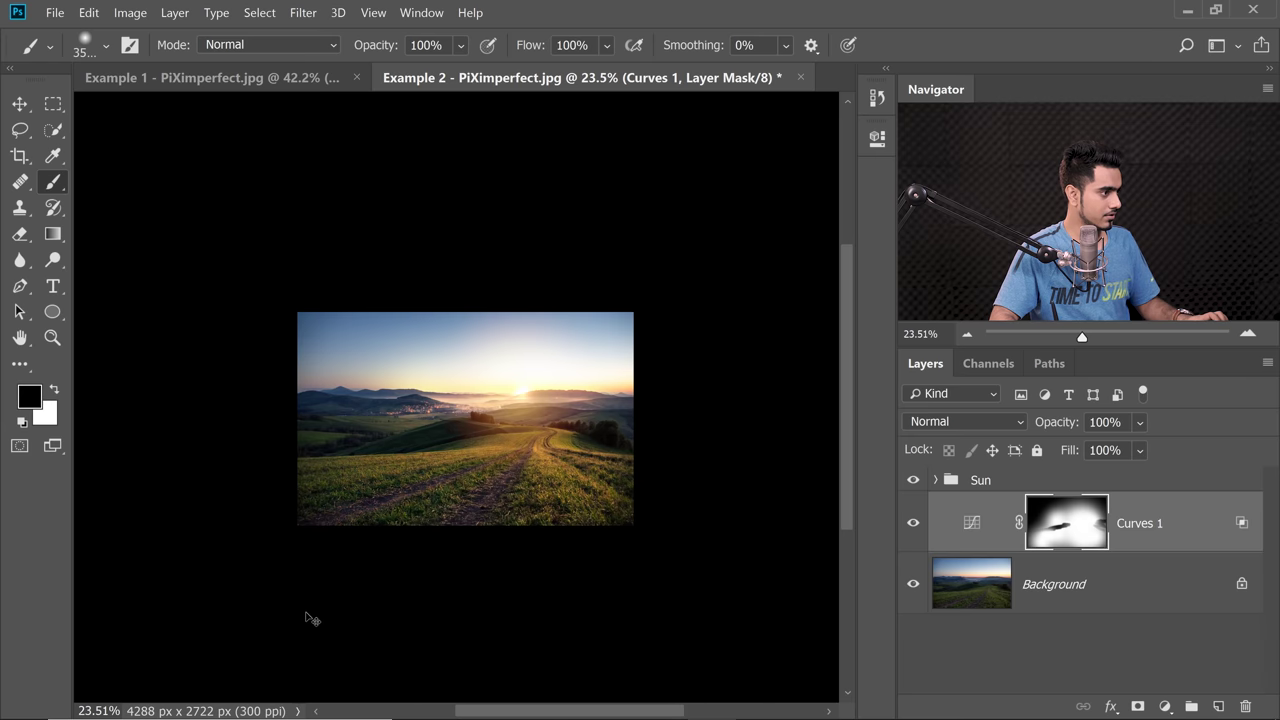
{"action": "left_click_drag", "start_coordinate": [590, 472], "coordinate": [590, 475]}
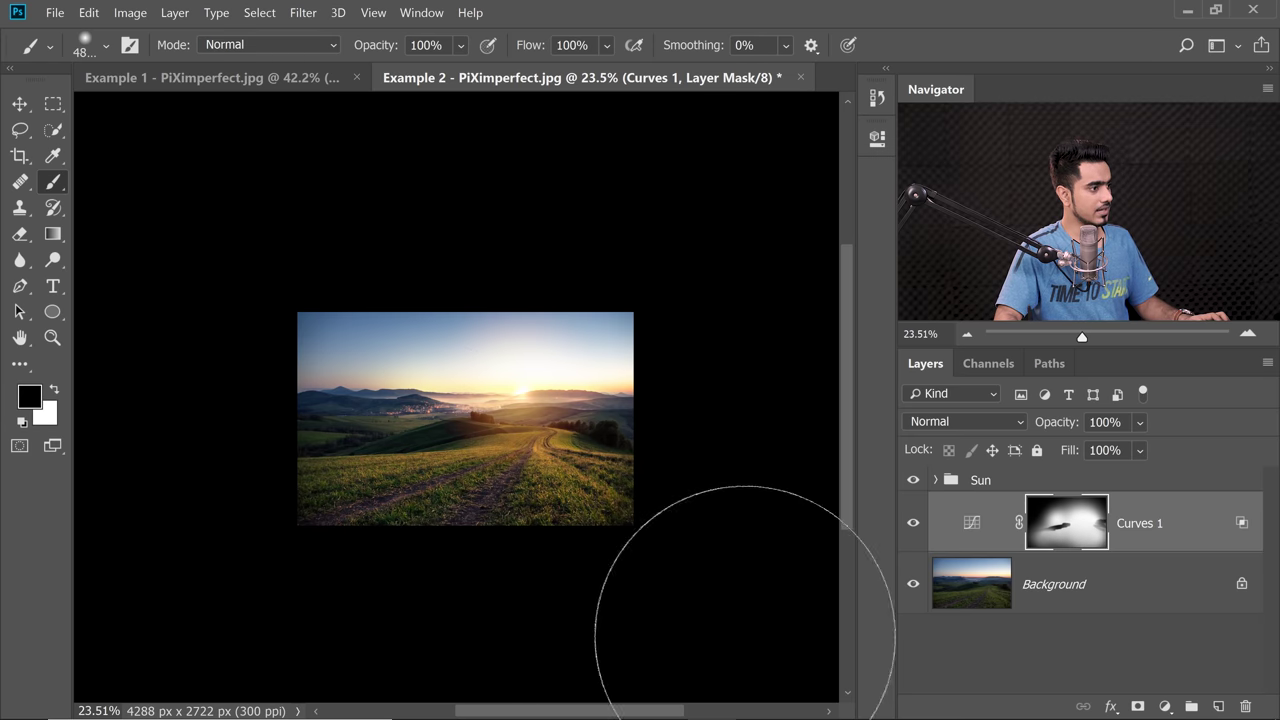
{"action": "key", "text": "ctrl+0"}
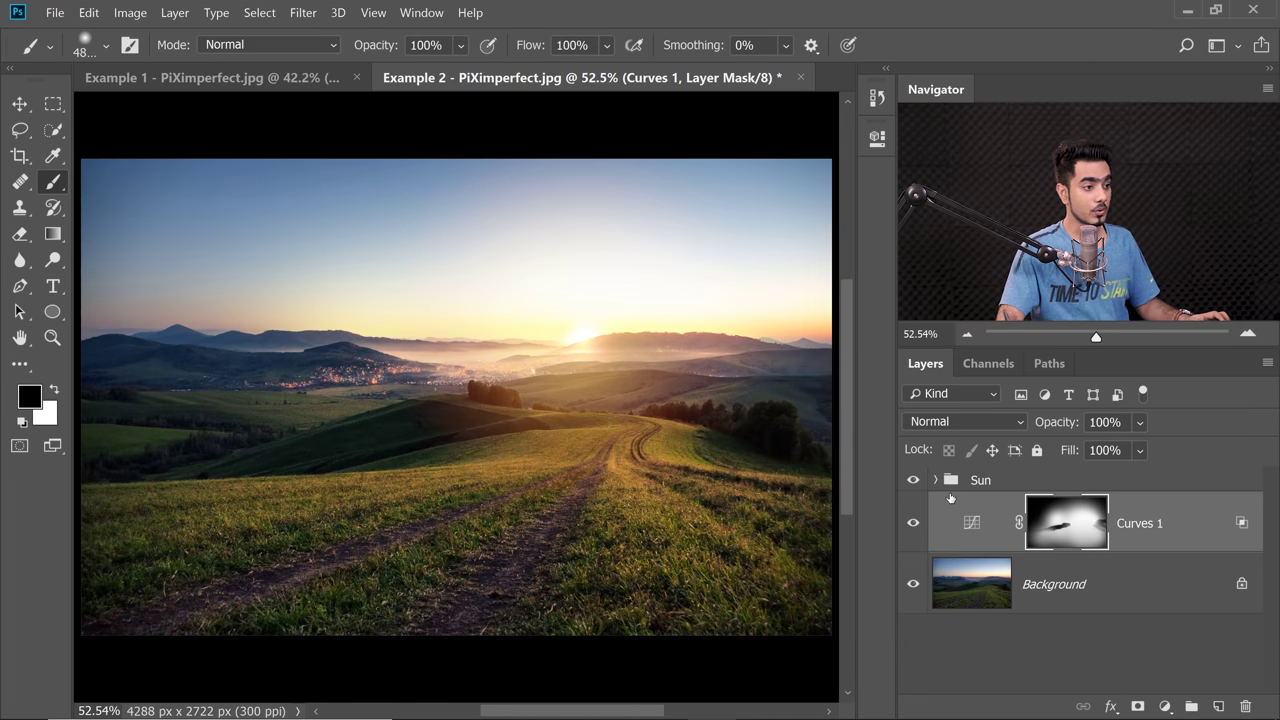
Paint black over the sky and the distant horizon hills on the Curves 1 mask with a smaller soft brush.
{"action": "left_click_drag", "start_coordinate": [603, 323], "coordinate": [432, 315]}
{"action": "mouse_move", "coordinate": [612, 383]}
{"action": "left_mouse_down"}
{"action": "mouse_move", "coordinate": [351, 351]}
{"action": "mouse_move", "coordinate": [65, 343]}
{"action": "mouse_move", "coordinate": [62, 365]}
{"action": "left_mouse_up"}
{"action": "left_click_drag", "start_coordinate": [266, 368], "coordinate": [222, 355]}
{"action": "left_click", "coordinate": [278, 308]}
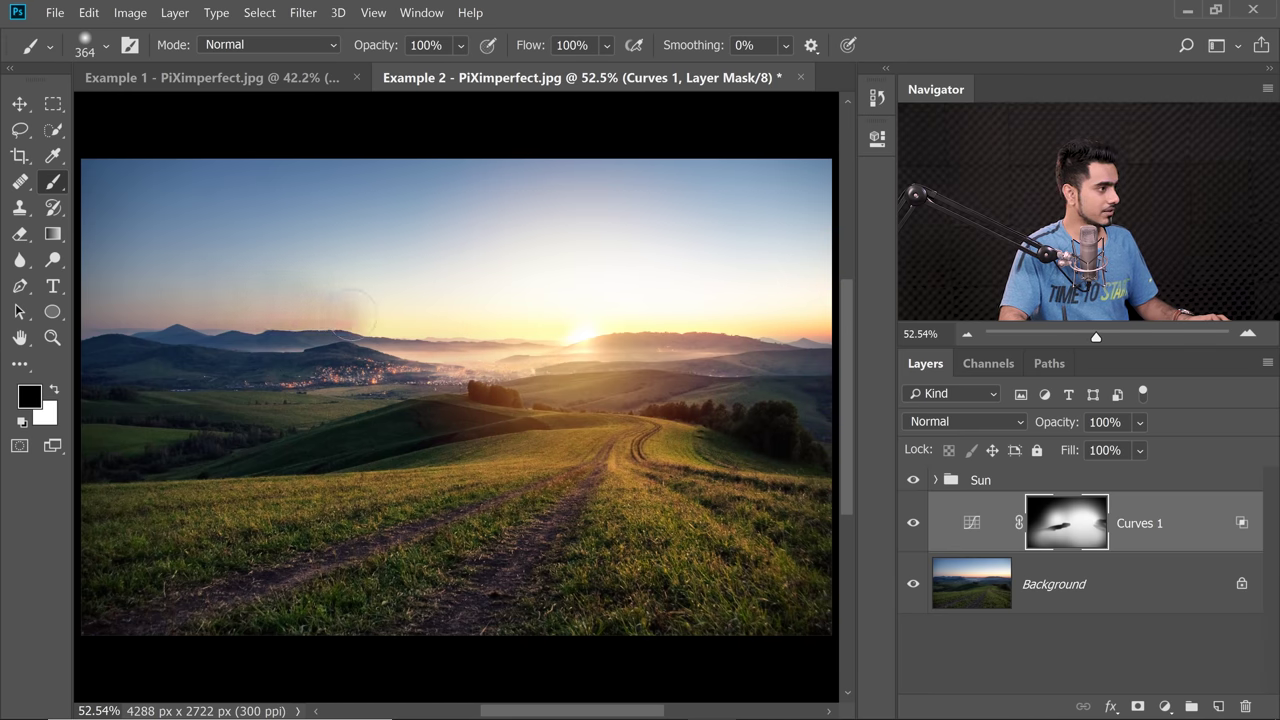
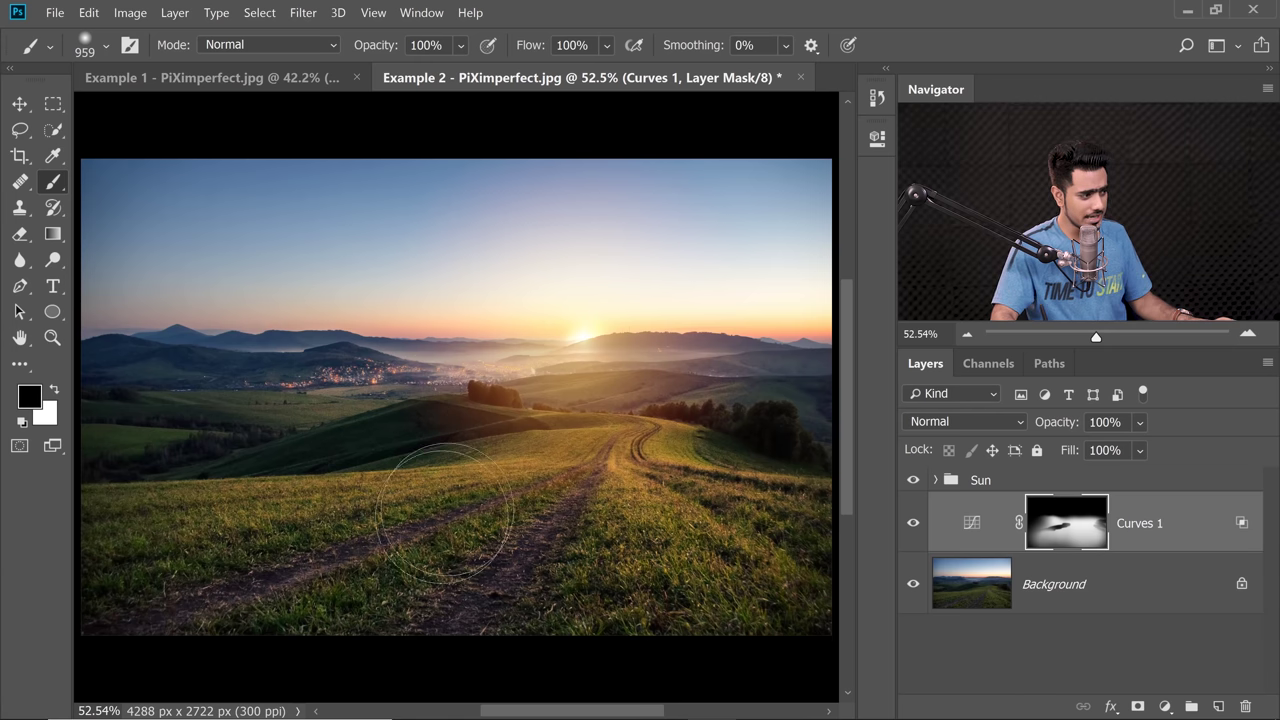
Duplicate the Background layer and hide the Sun group and the Curves 1 layer.
{"action": "left_click", "coordinate": [1103, 604]}
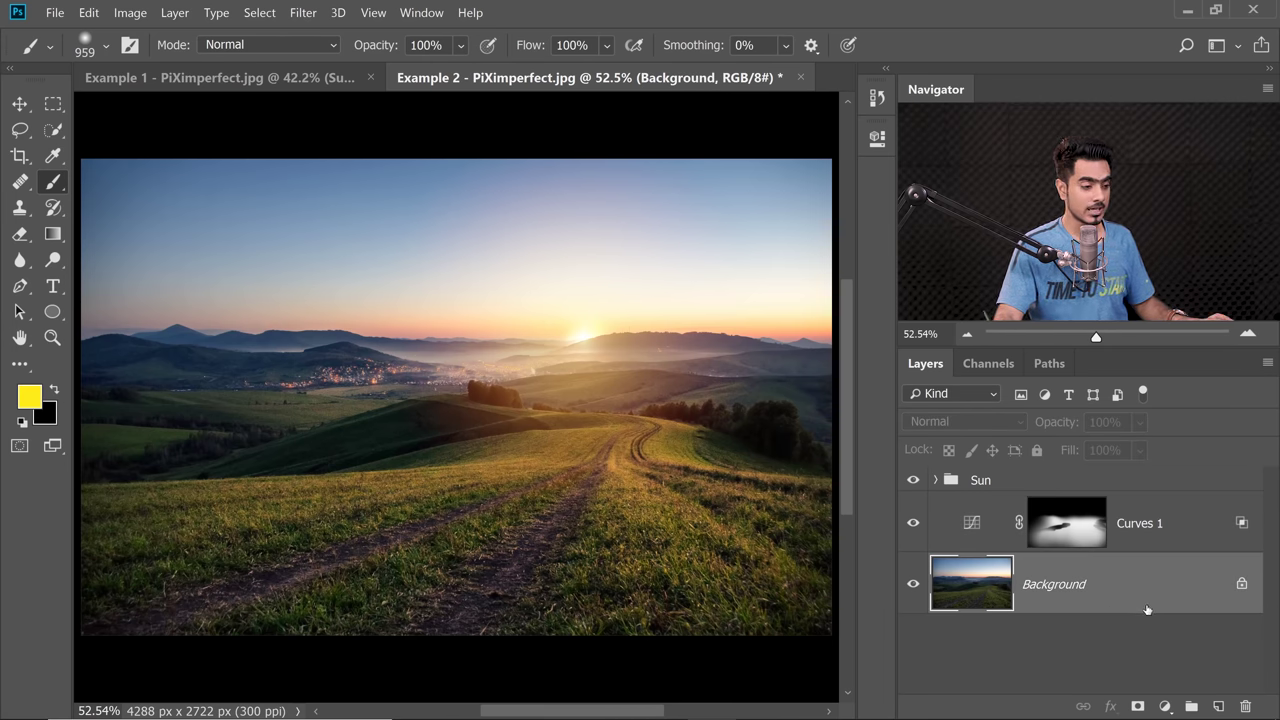
{"action": "key", "text": "ctrl+j"}
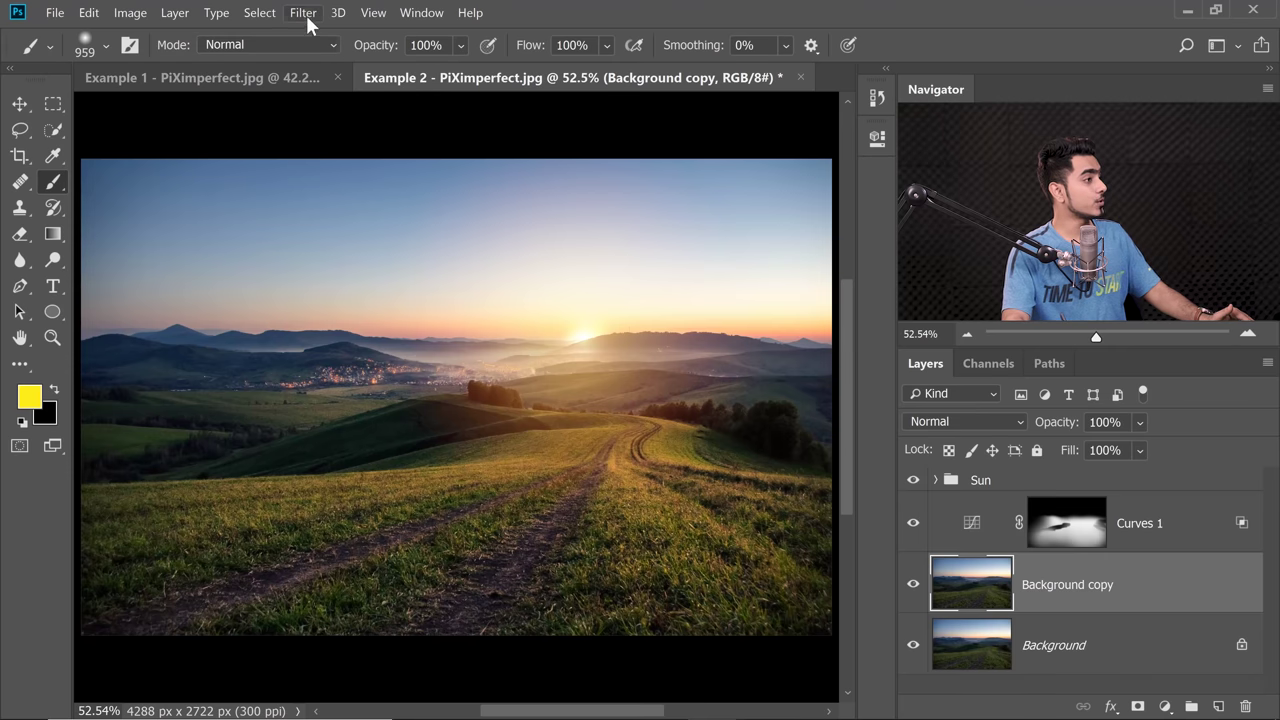
{"action": "left_click", "coordinate": [303, 12]}
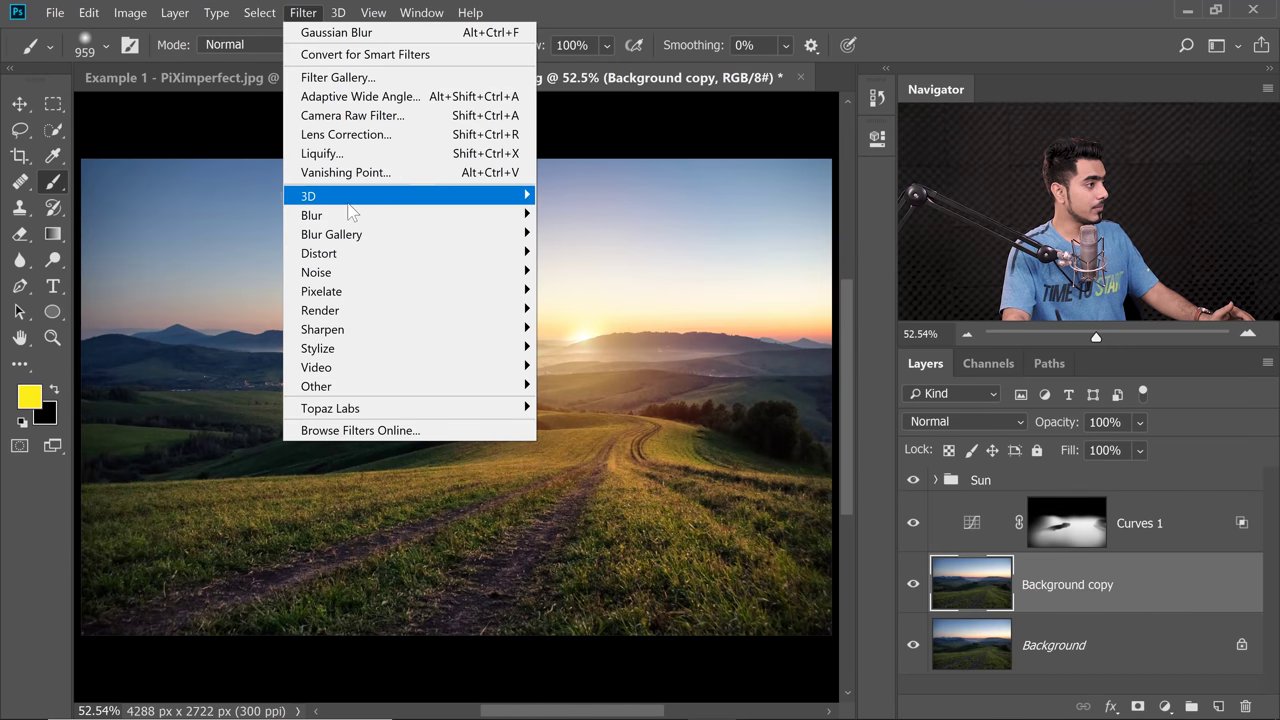
{"action": "mouse_move", "coordinate": [383, 224]}
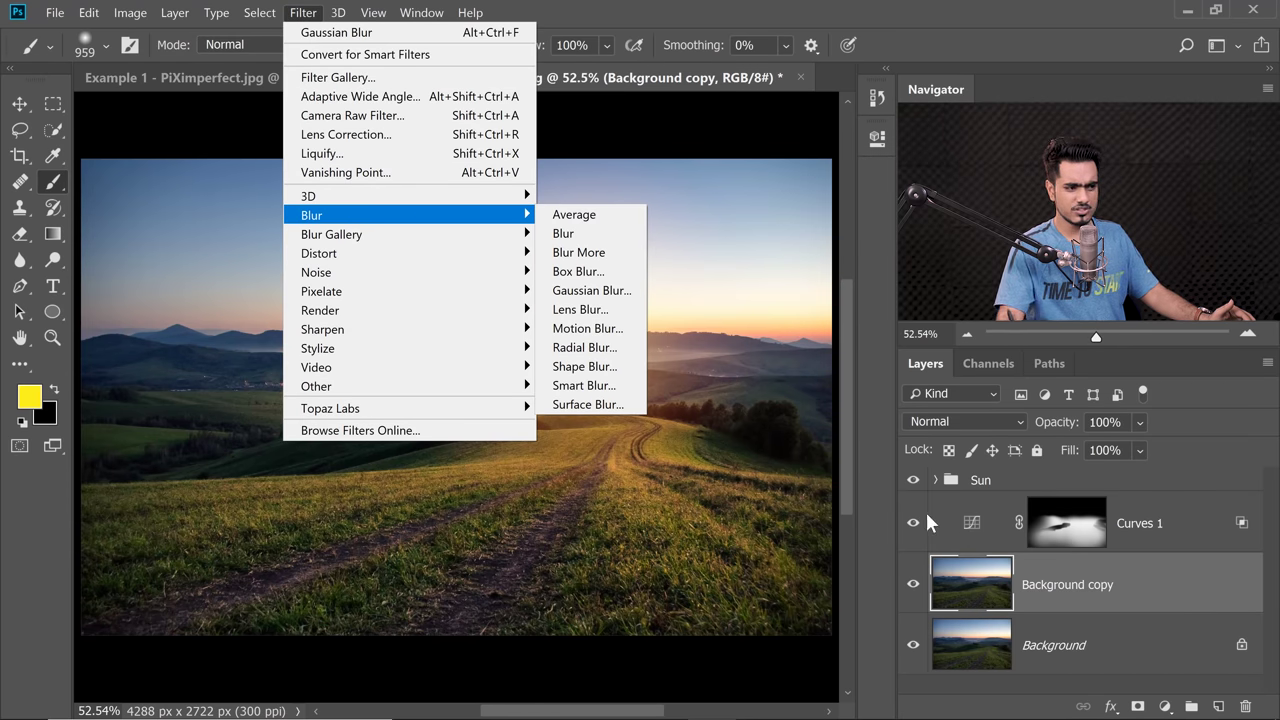
{"action": "left_click", "coordinate": [912, 480]}
Apply a Gaussian Blur with a radius of 50 pixels to the Background copy layer.
{"action": "left_click", "coordinate": [303, 12]}
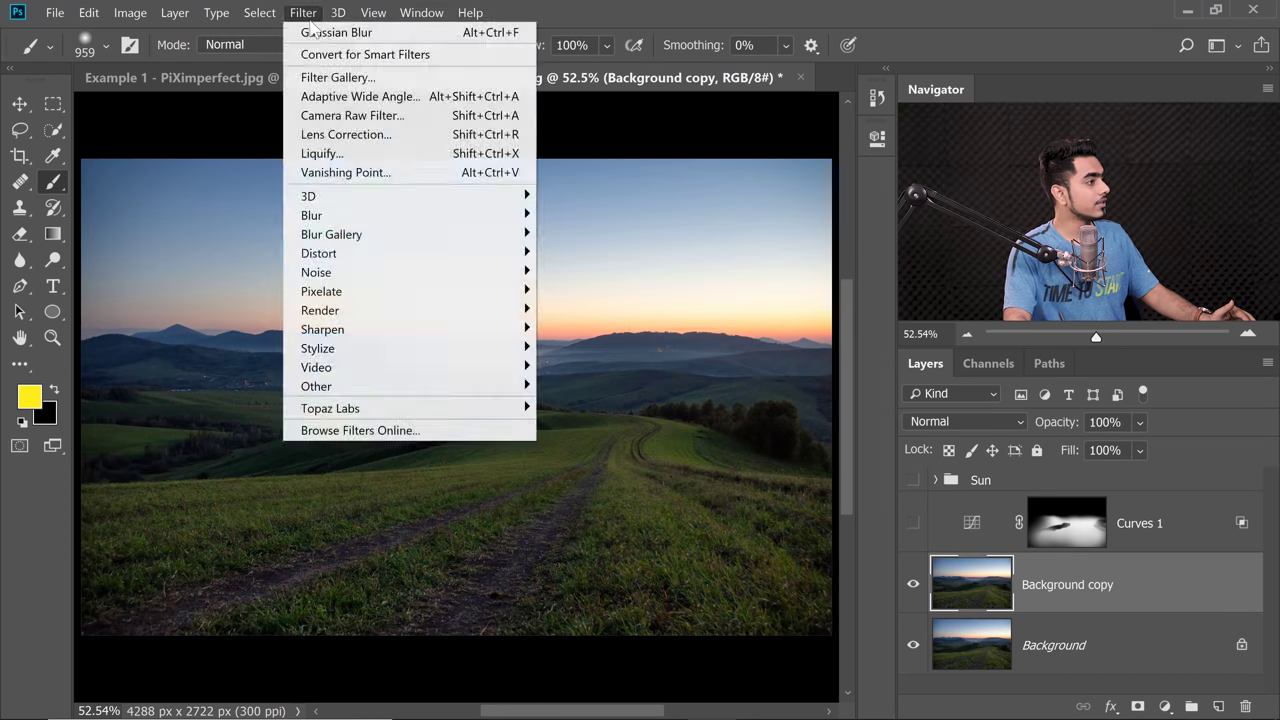
{"action": "mouse_move", "coordinate": [480, 215]}
{"action": "left_click", "coordinate": [583, 290]}
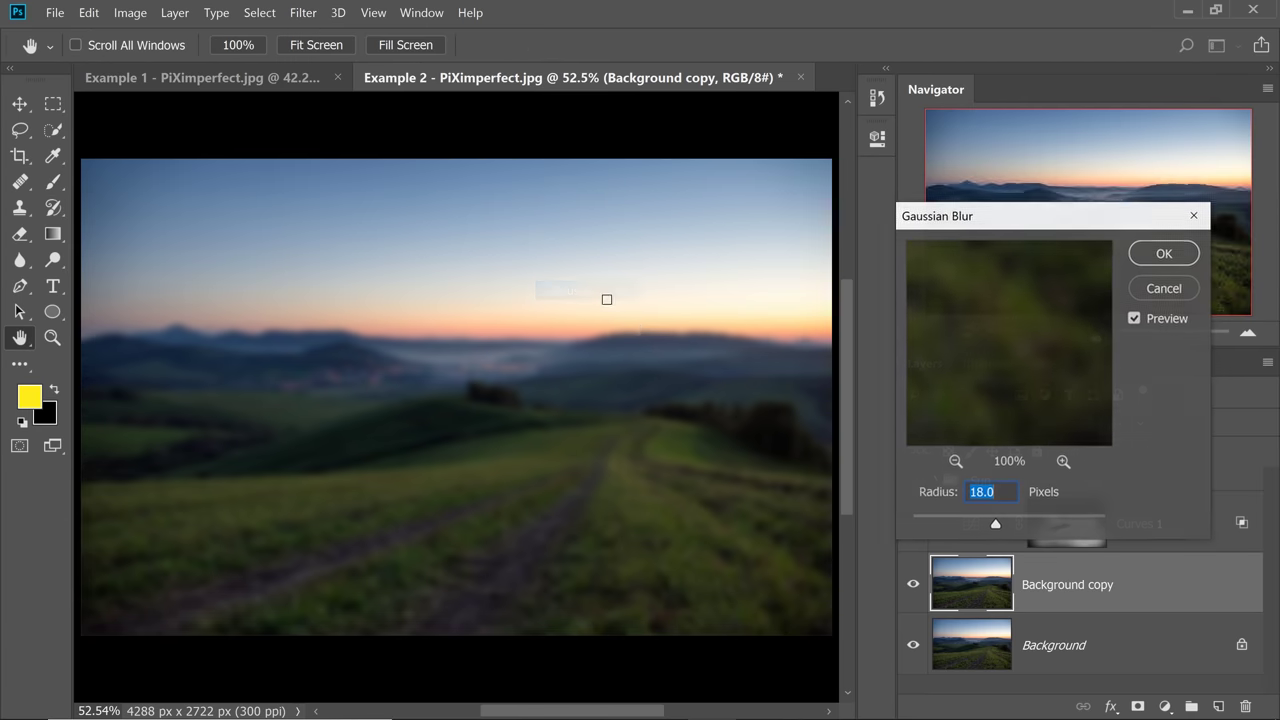
{"action": "left_click_drag", "start_coordinate": [986, 518], "coordinate": [1013, 520]}
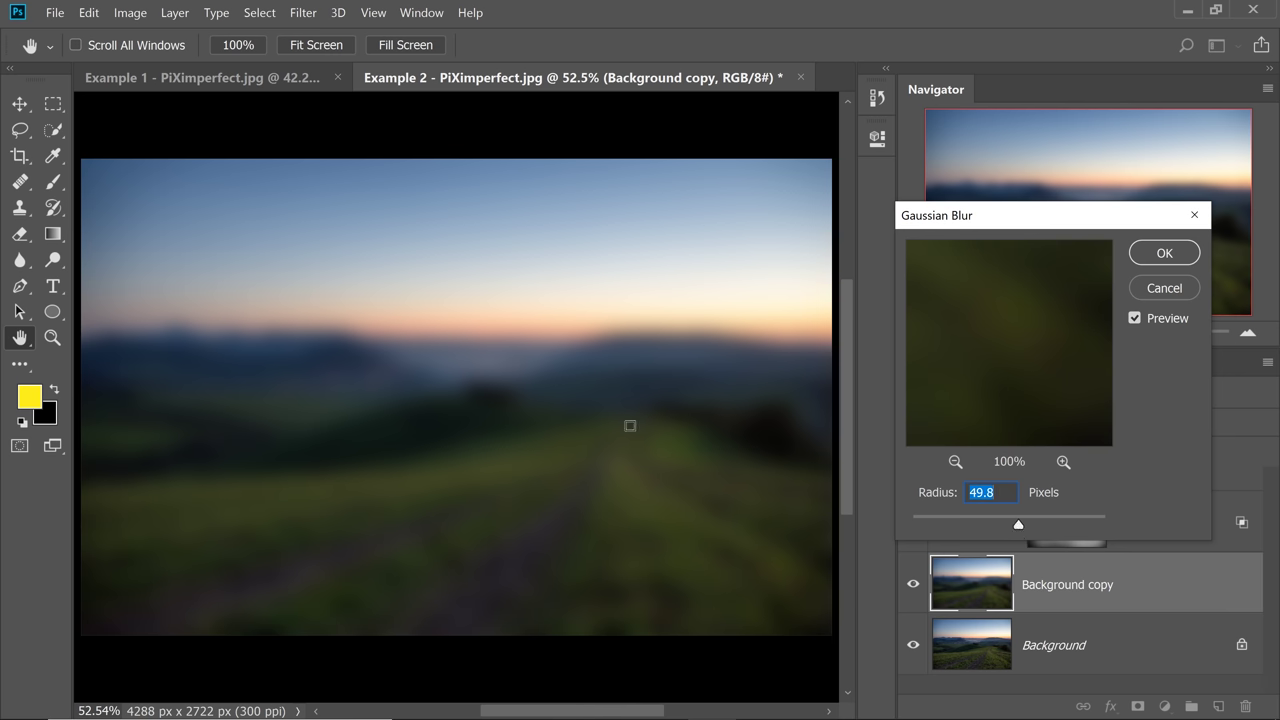
{"action": "type", "text": "50"}
{"action": "left_click", "coordinate": [1164, 253]}
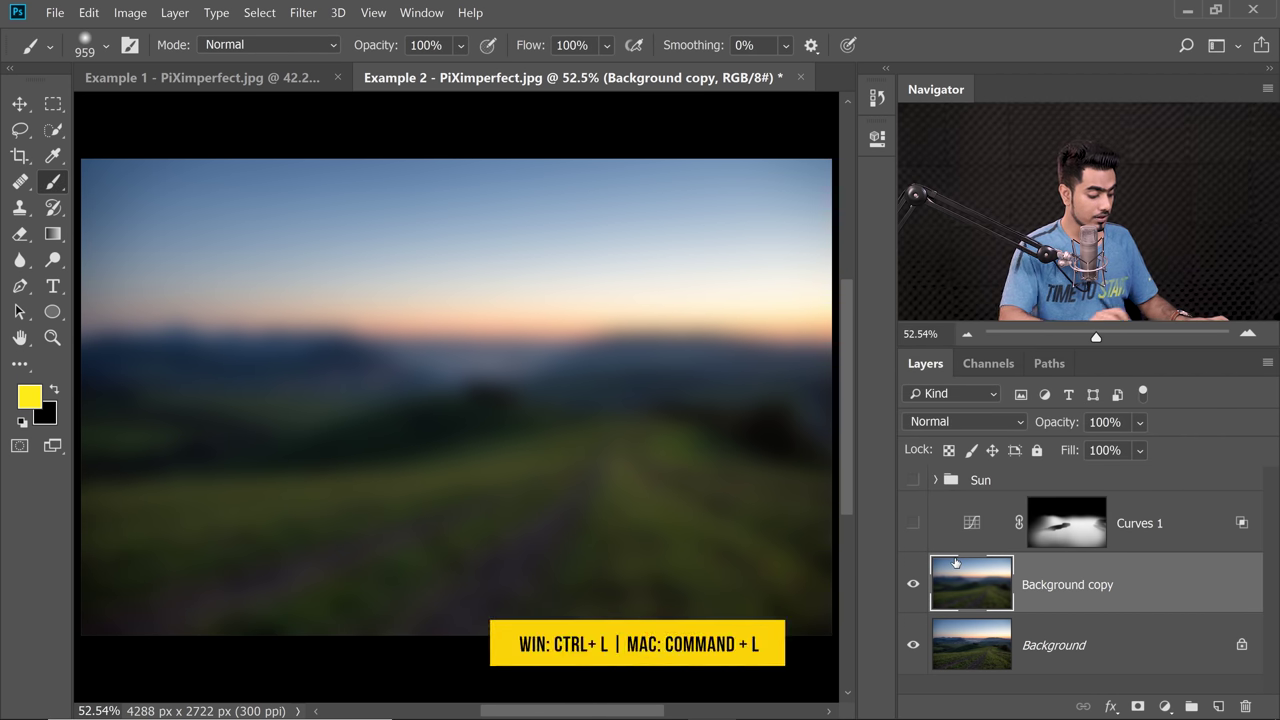
Apply Levels to the Background copy, pulling the white and black input points inward for strong contrast.
{"action": "key", "text": "ctrl+l"}
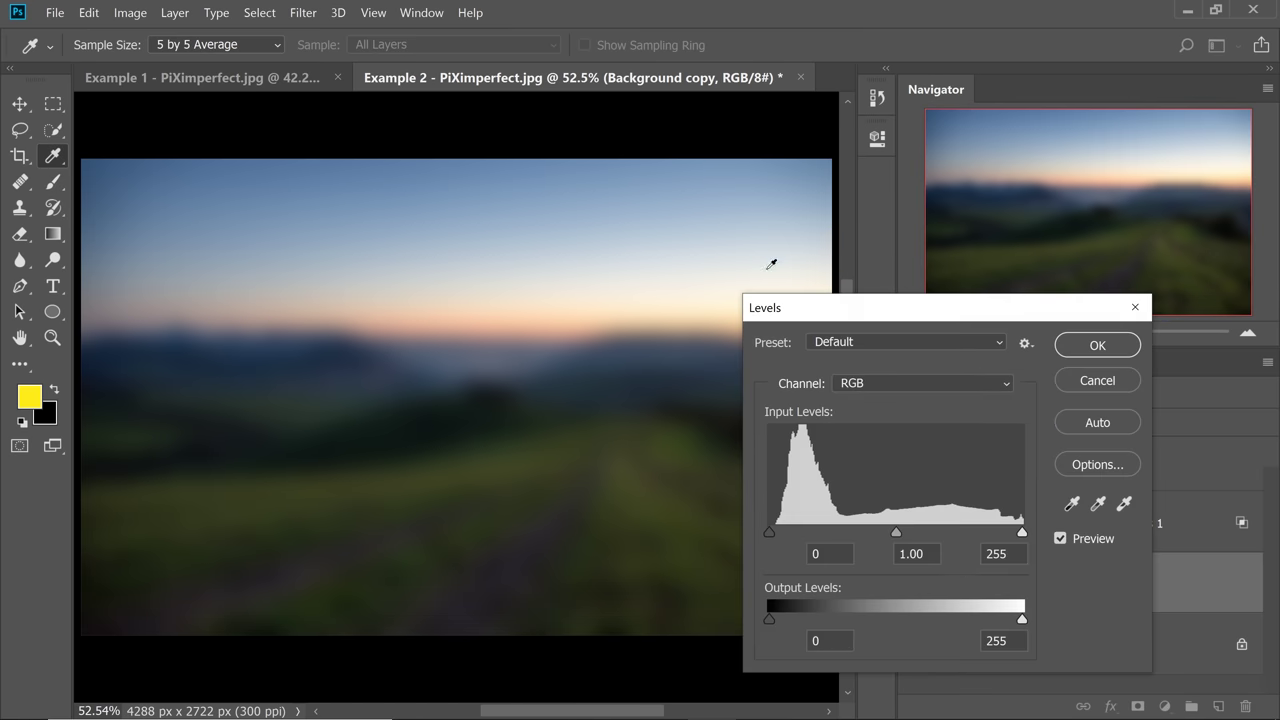
{"action": "left_click_drag", "start_coordinate": [857, 318], "coordinate": [915, 242]}
{"action": "left_click_drag", "start_coordinate": [1078, 458], "coordinate": [941, 452]}
{"action": "left_click_drag", "start_coordinate": [827, 456], "coordinate": [845, 452]}
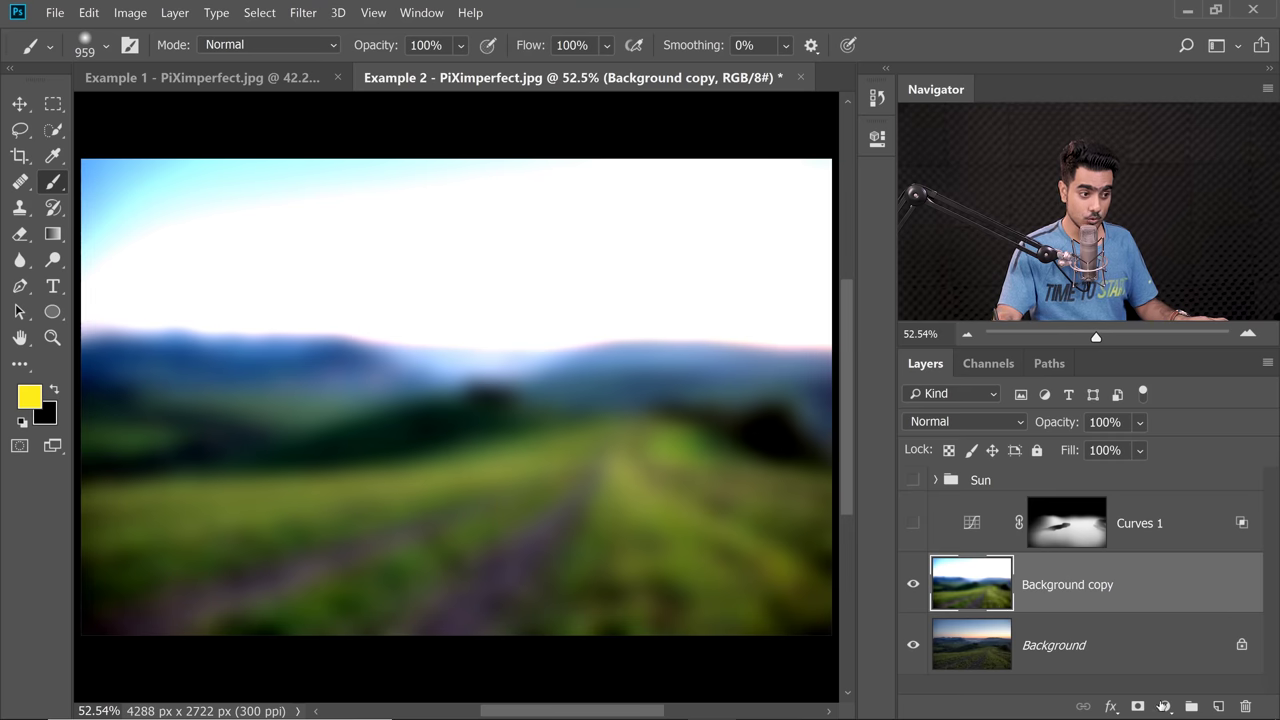
Add a Curves adjustment layer above the Background copy, hide the Background copy, and show Curves 1 and the Sun group again.
{"action": "left_click", "coordinate": [1163, 706]}
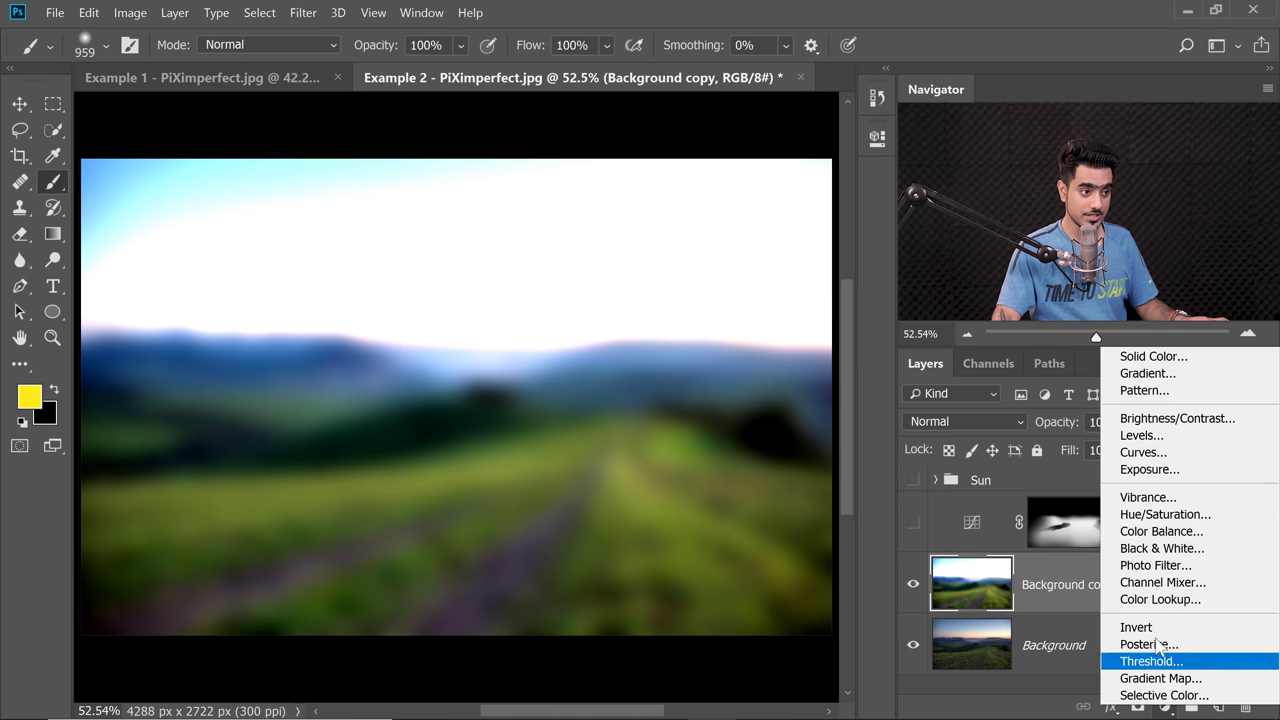
{"action": "left_click", "coordinate": [1135, 469]}
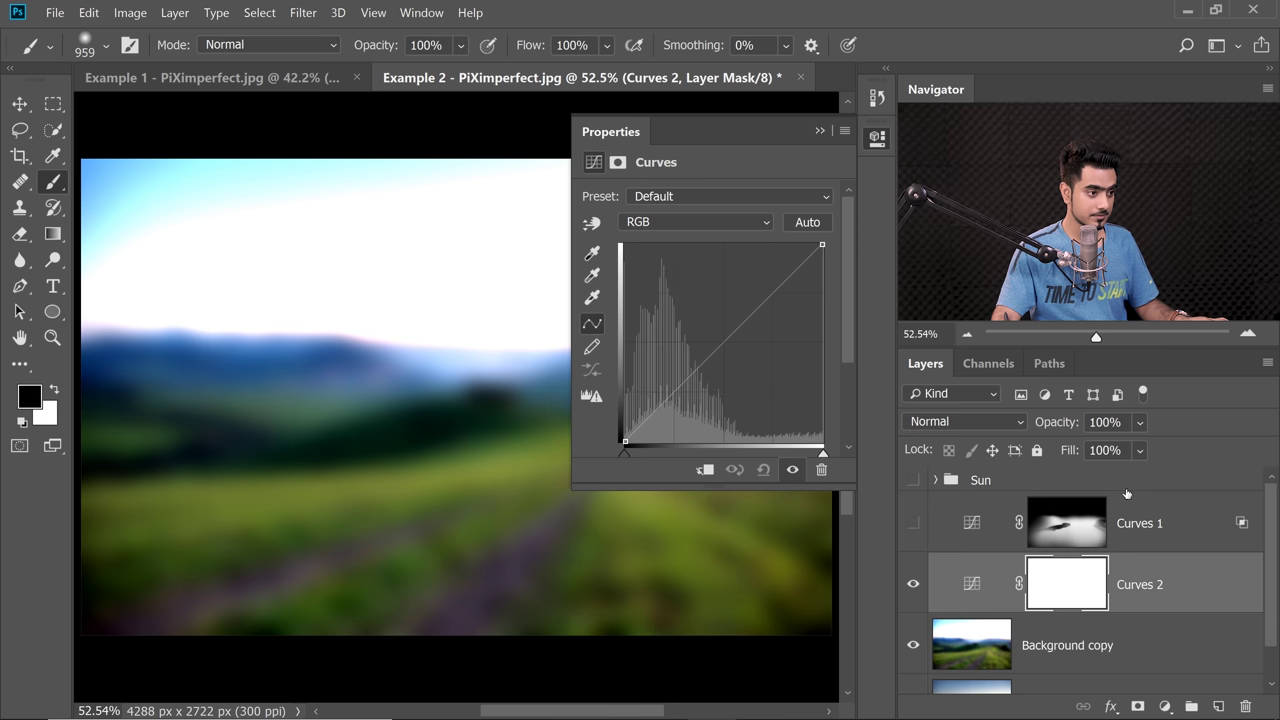
{"action": "left_click", "coordinate": [913, 645]}
{"action": "left_click_drag", "start_coordinate": [1274, 582], "coordinate": [1265, 610]}
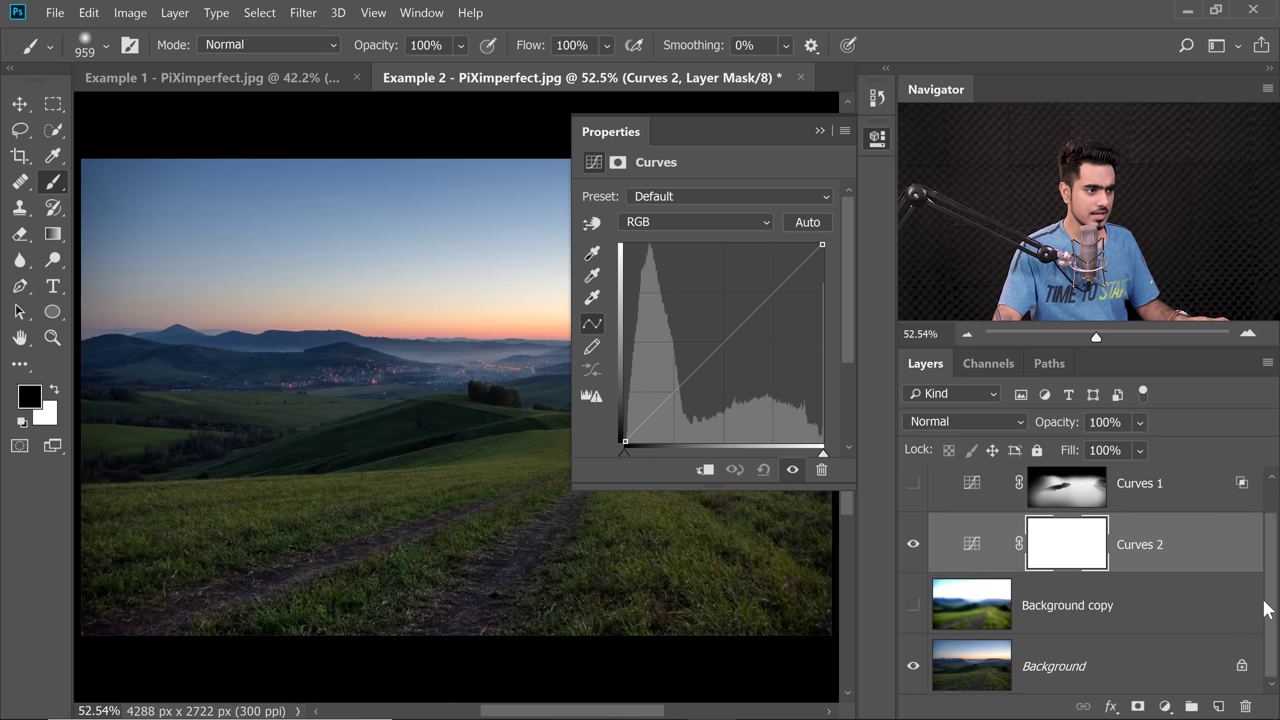
{"action": "left_click", "coordinate": [913, 483]}
{"action": "scroll", "coordinate": [913, 500], "scroll_direction": "up", "scroll_amount": 1}
{"action": "left_click", "coordinate": [913, 480]}
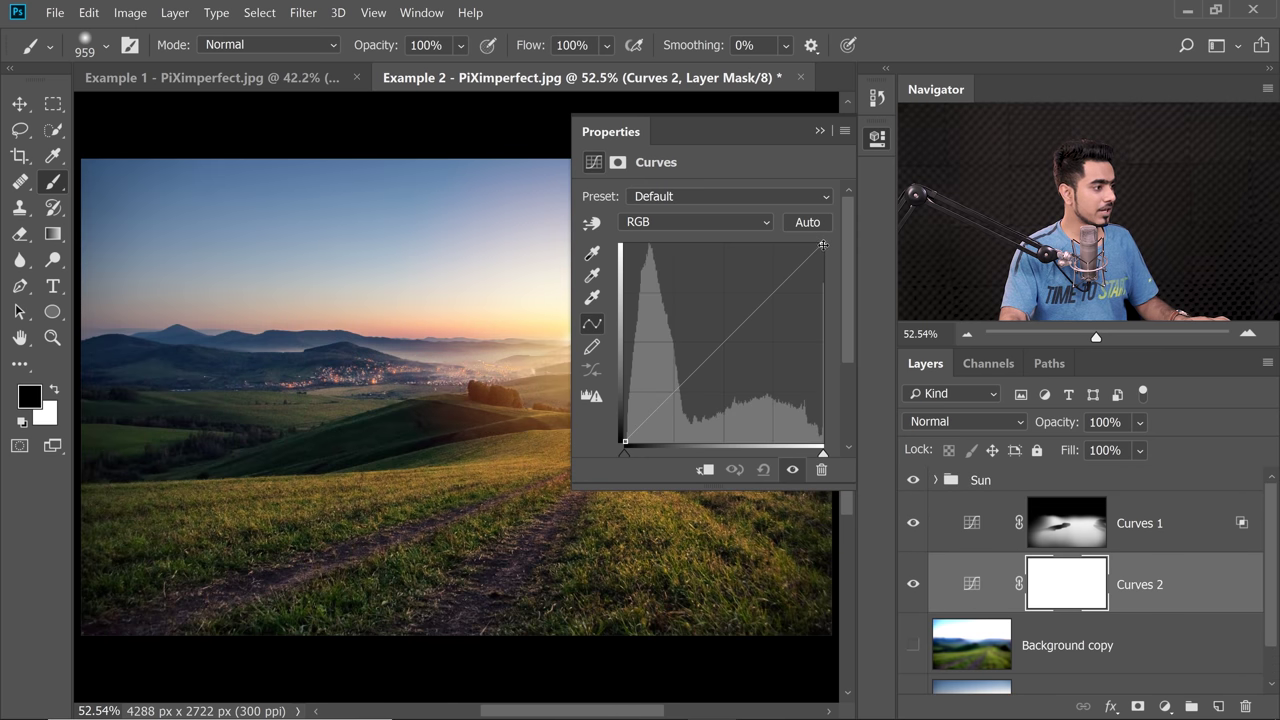
In Curves 2, raise the RGB midtones strongly and lower the highlight end of the Blue and Green channels for a warm tone.
{"action": "left_click_drag", "start_coordinate": [720, 345], "coordinate": [695, 299]}
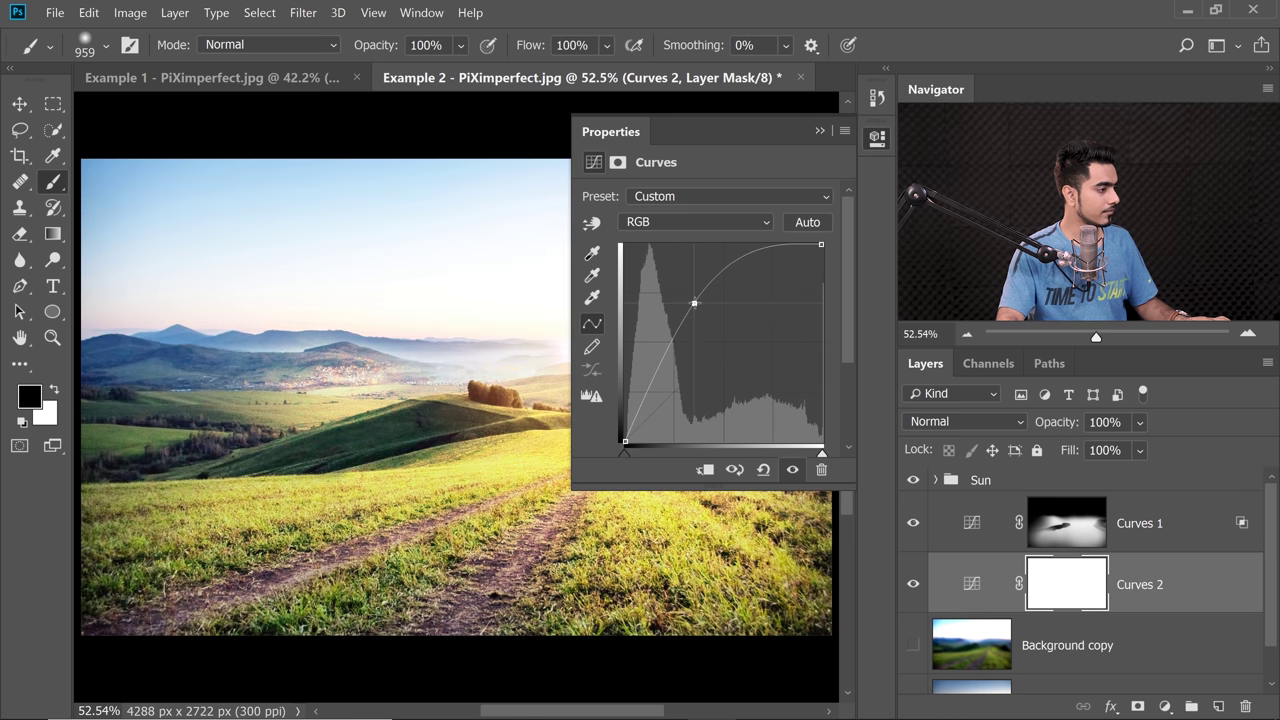
{"action": "left_click", "coordinate": [690, 222]}
{"action": "left_click", "coordinate": [677, 290]}
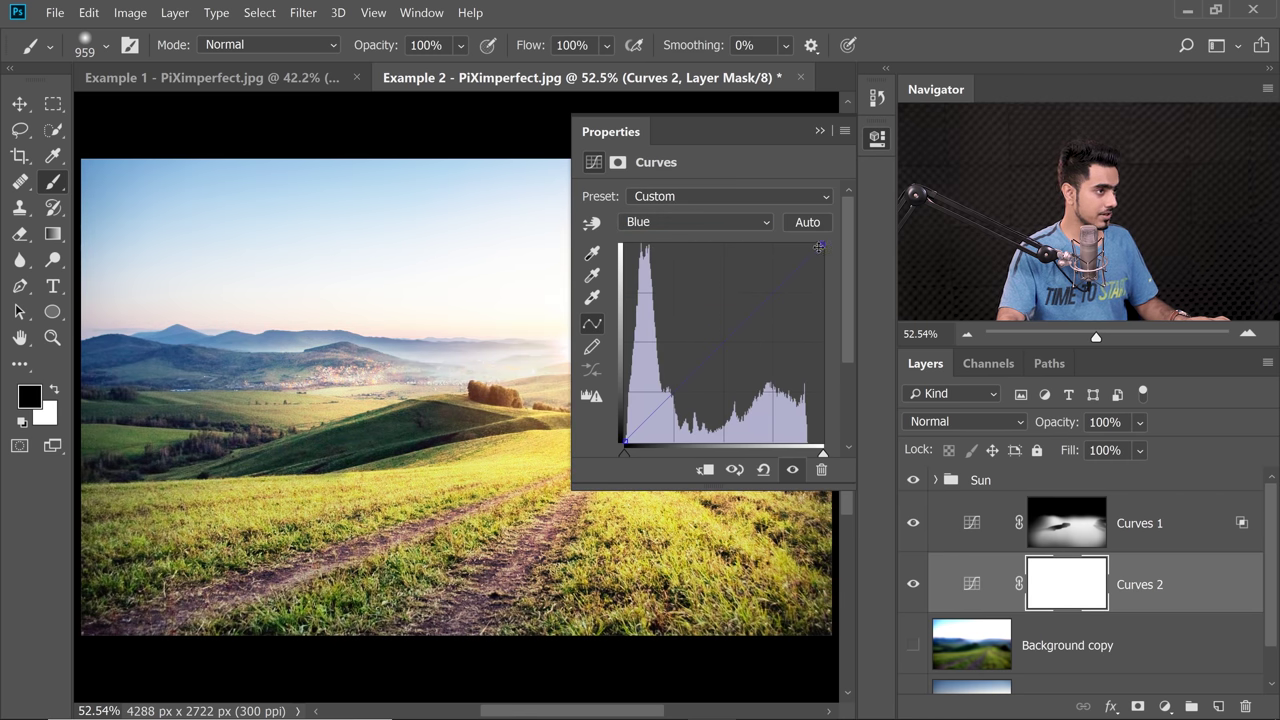
{"action": "left_click_drag", "start_coordinate": [819, 246], "coordinate": [822, 310]}
{"action": "left_click", "coordinate": [745, 221]}
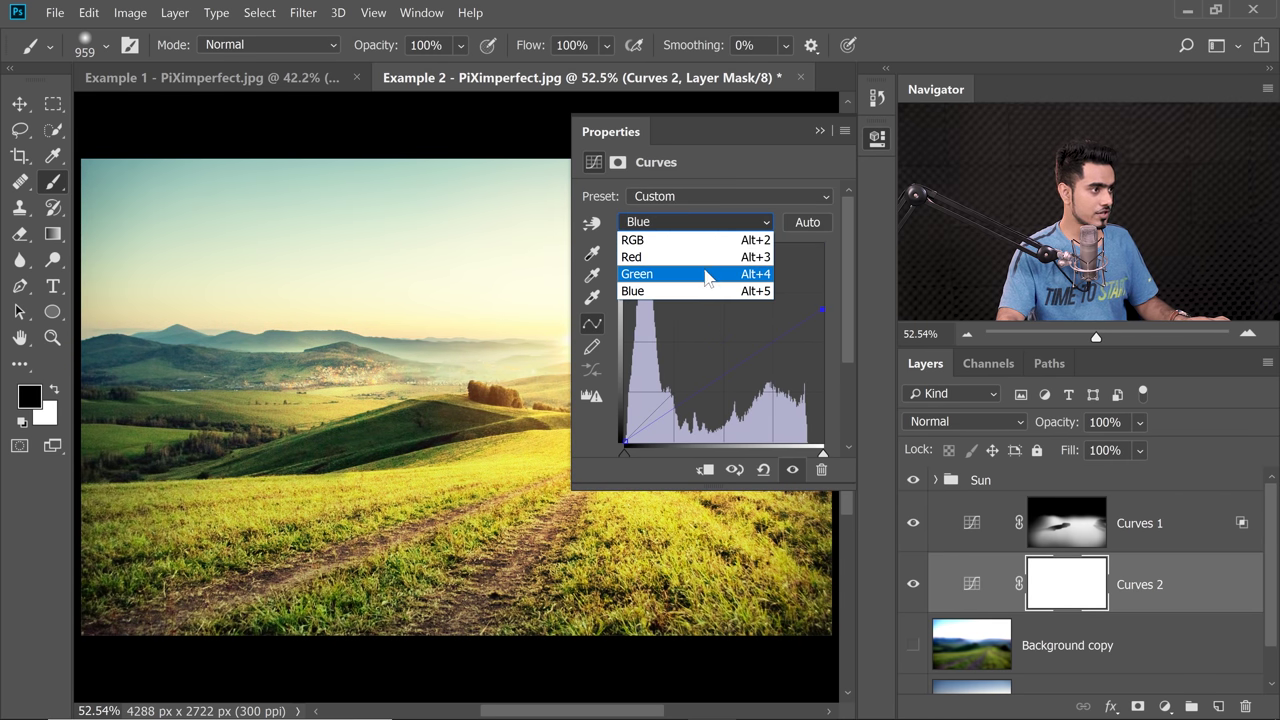
{"action": "left_click", "coordinate": [705, 277]}
{"action": "left_click_drag", "start_coordinate": [821, 246], "coordinate": [818, 283]}
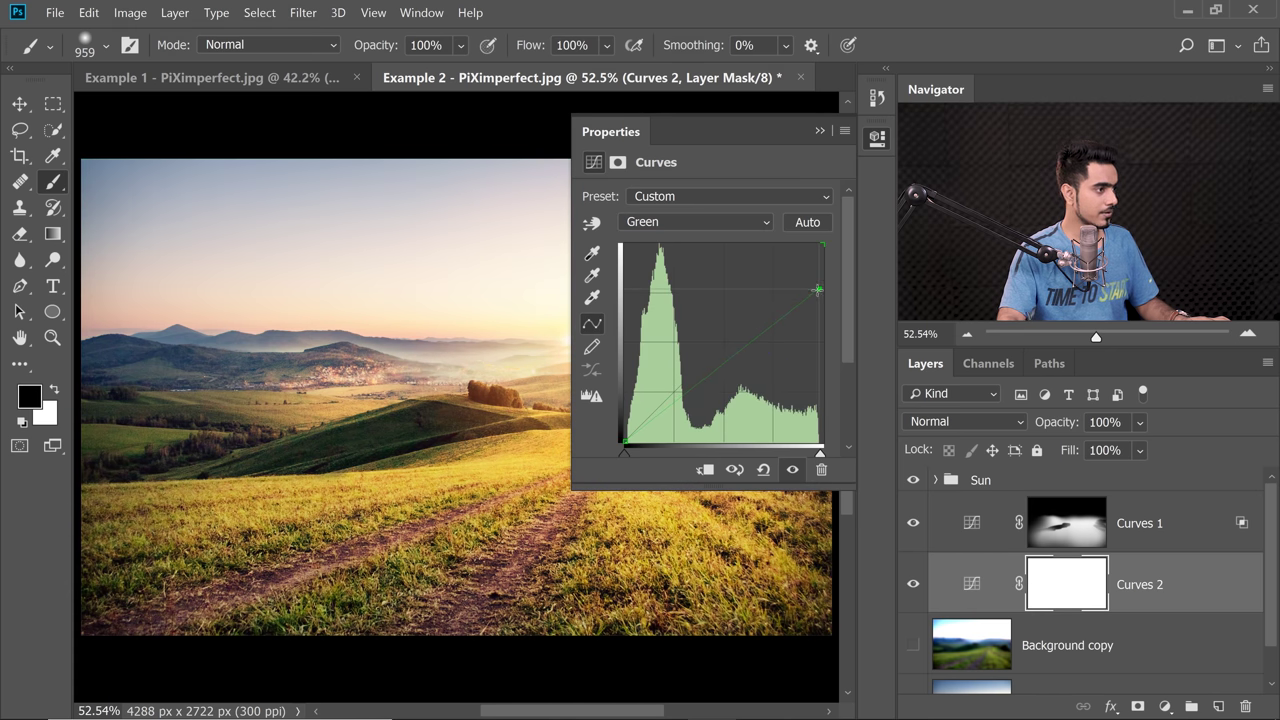
{"action": "left_click", "coordinate": [819, 131]}
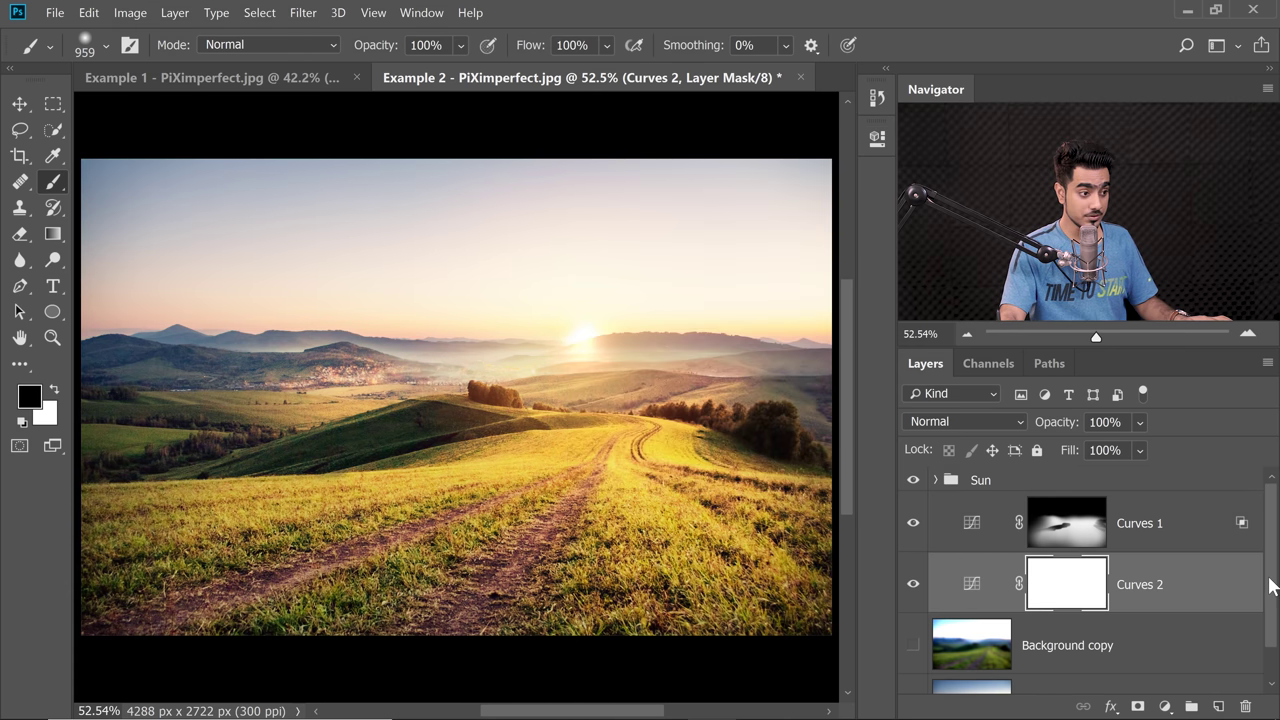
Show the Background copy layer, copy its entire content to the clipboard, and hide the layer again.
{"action": "scroll", "coordinate": [1272, 582], "scroll_direction": "down", "scroll_amount": 1}
{"action": "left_click", "coordinate": [981, 615]}
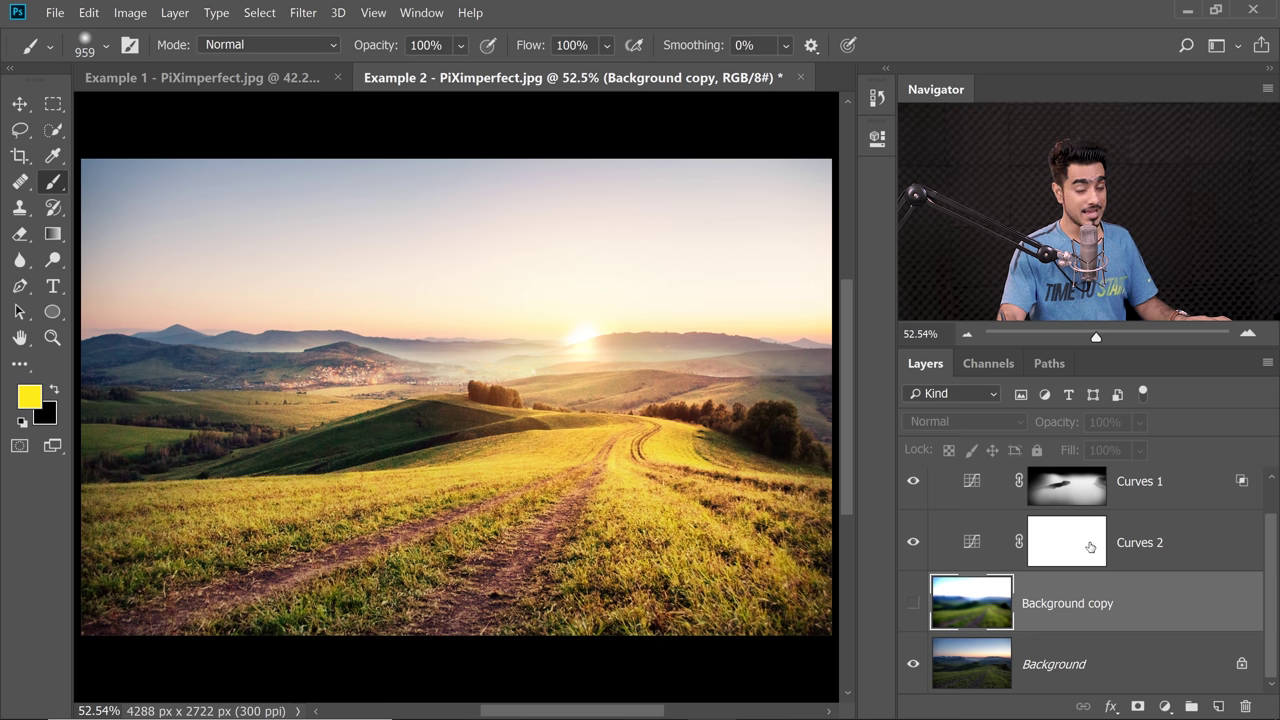
{"action": "left_click", "coordinate": [913, 603]}
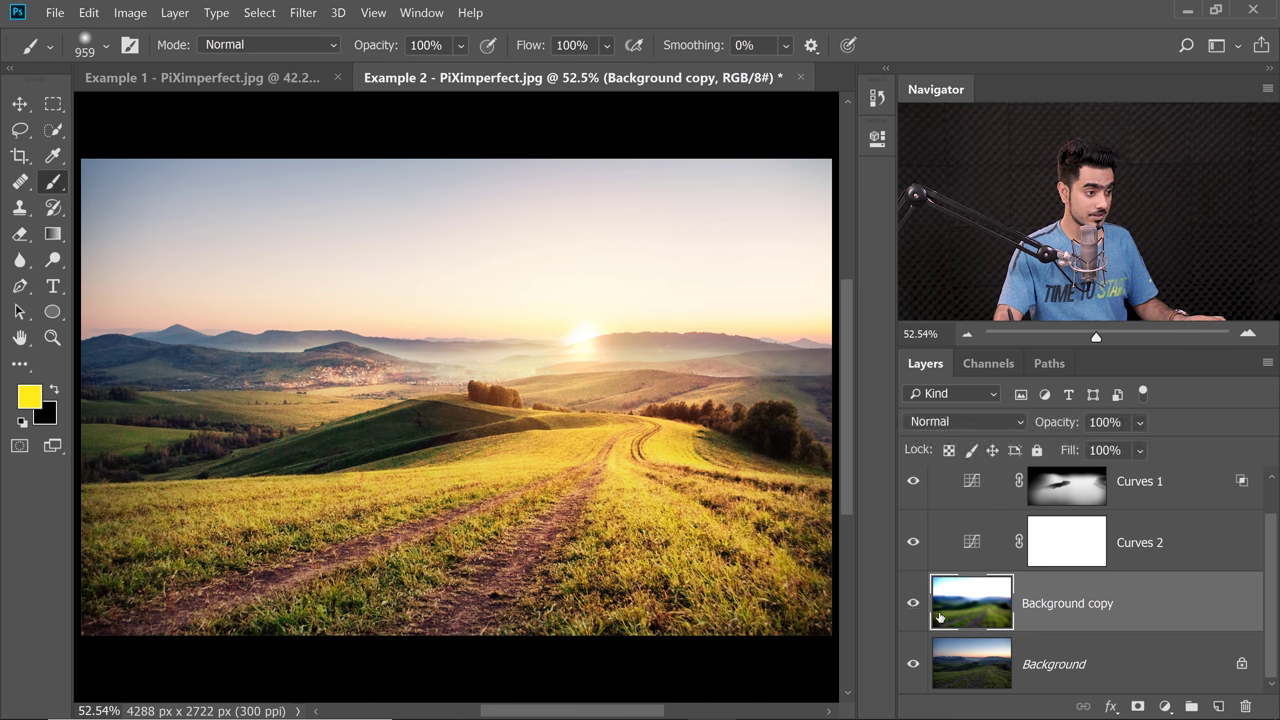
{"action": "key", "text": "ctrl+a"}
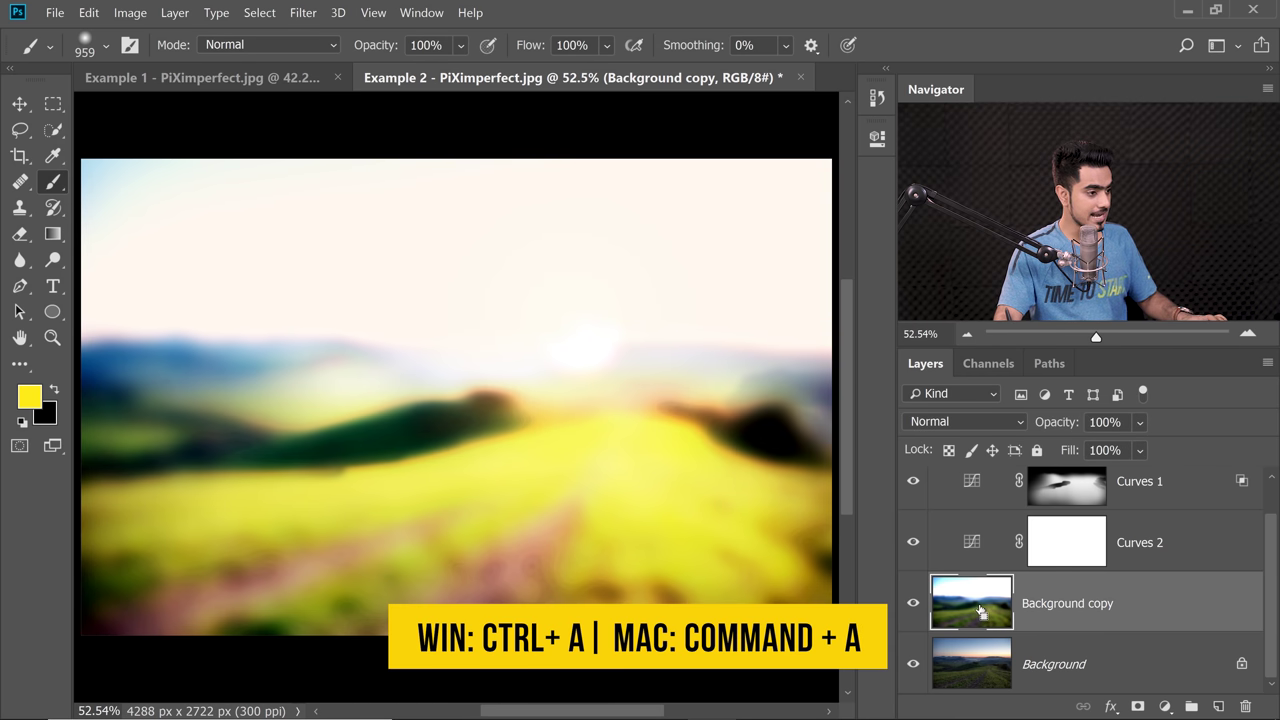
{"action": "key", "text": "ctrl+c"}
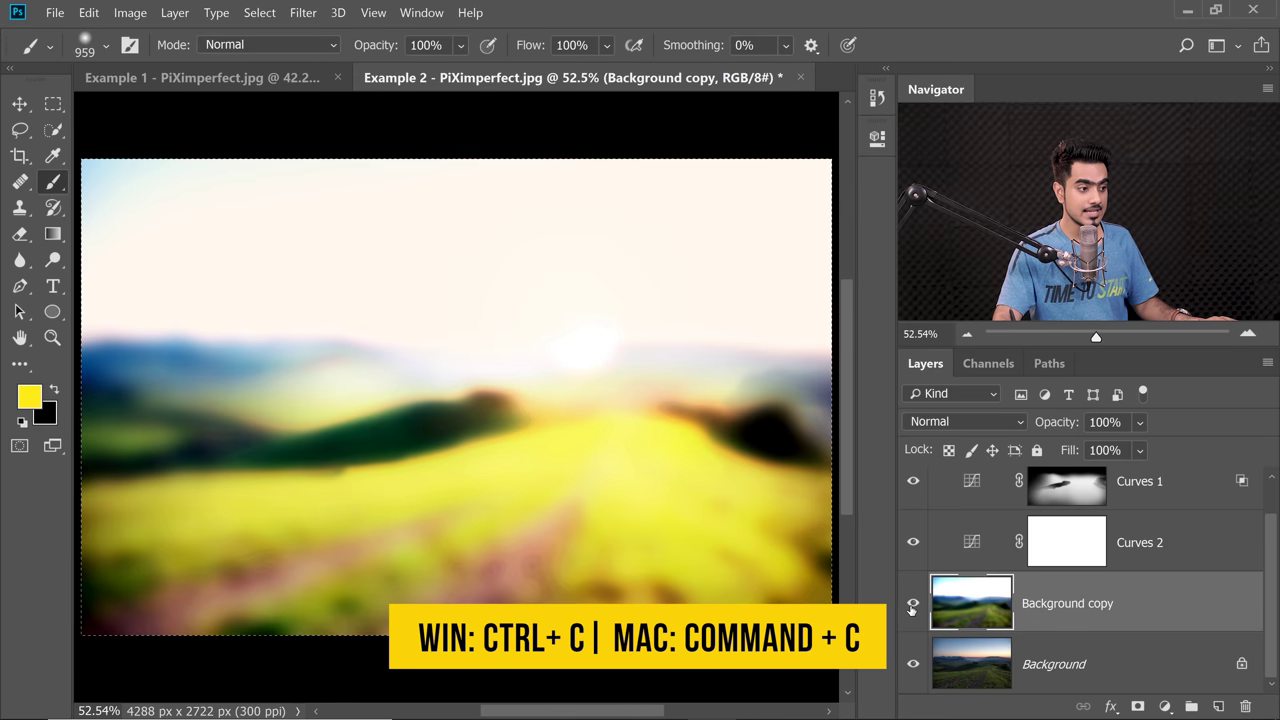
{"action": "left_click", "coordinate": [912, 604]}
Paste the copied blurred image into the Curves 2 layer mask, deselect, leave the mask view, and toggle the layer's visibility to compare.
{"action": "left_click", "coordinate": [1062, 545]}
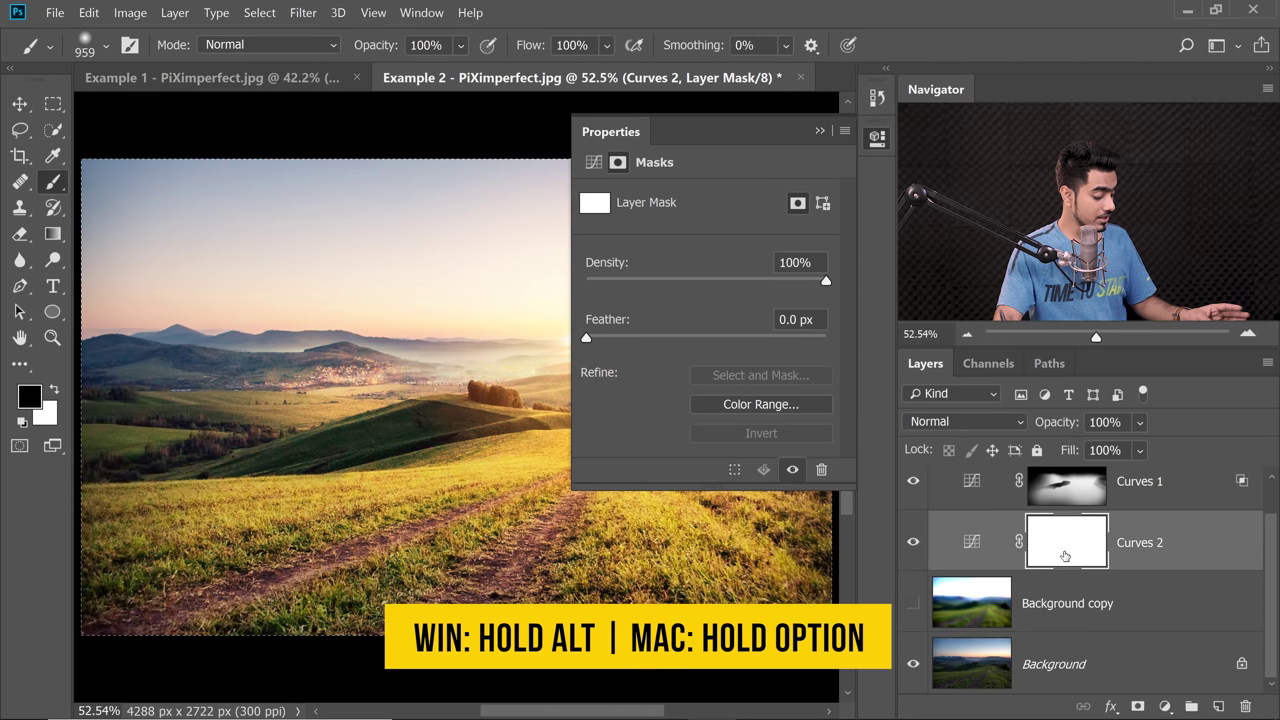
{"action": "left_click", "coordinate": [1065, 555], "text": "alt"}
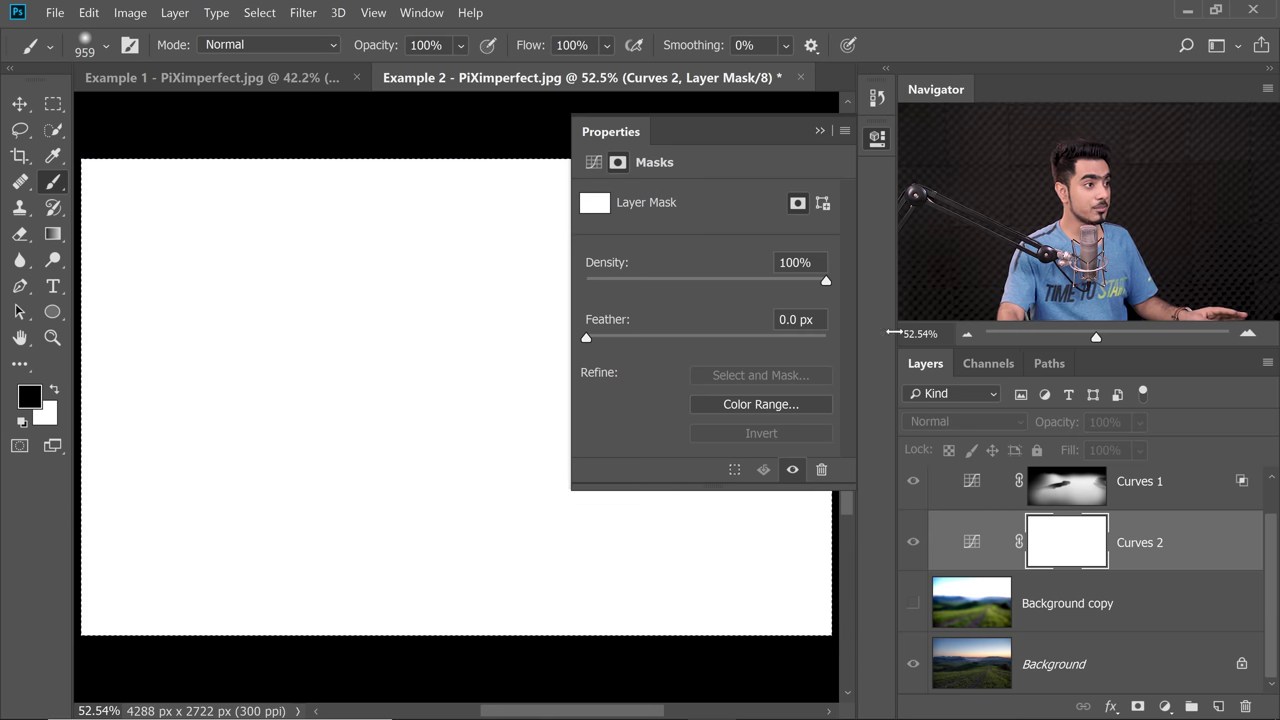
{"action": "left_click", "coordinate": [819, 131]}
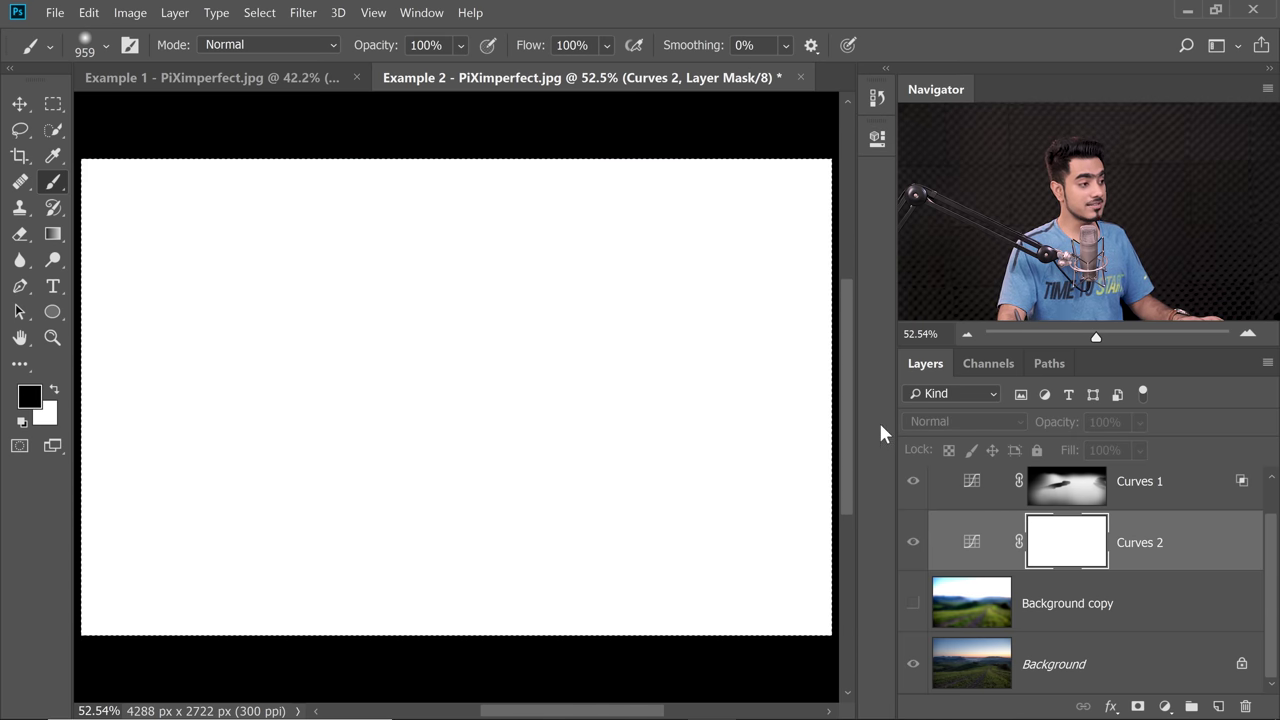
{"action": "key", "text": "ctrl+v"}
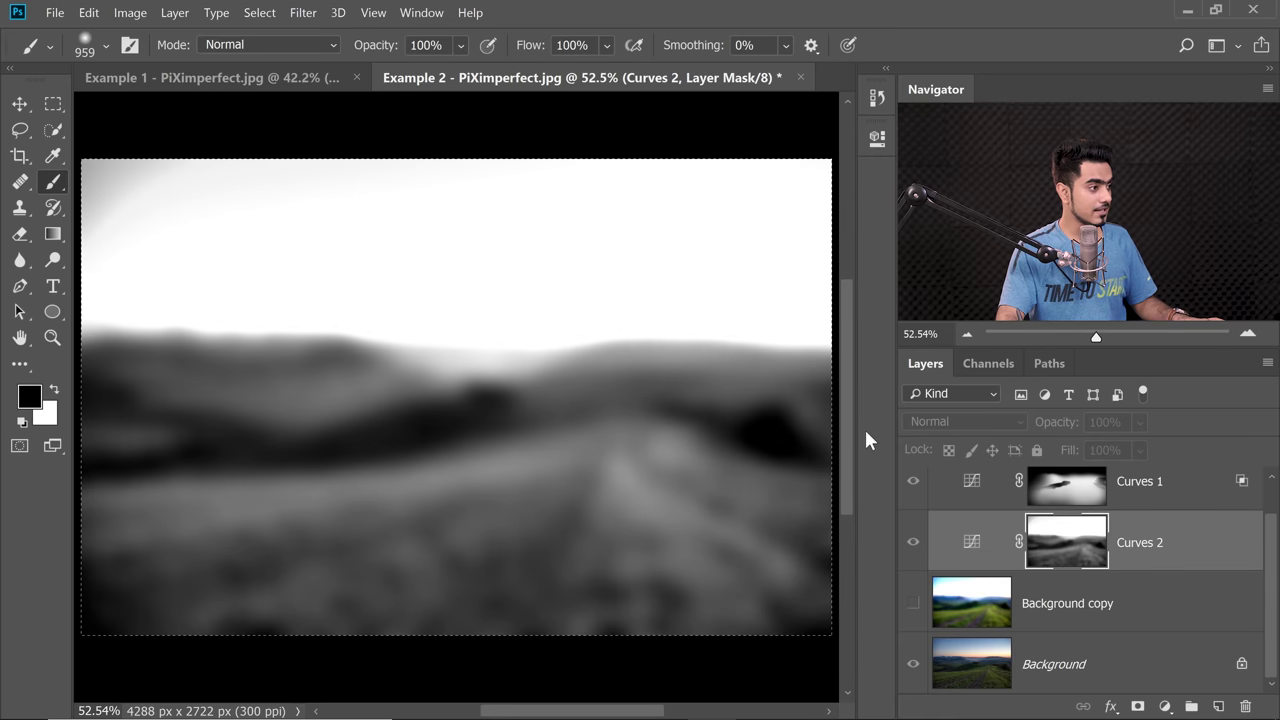
{"action": "key", "text": "ctrl+d"}
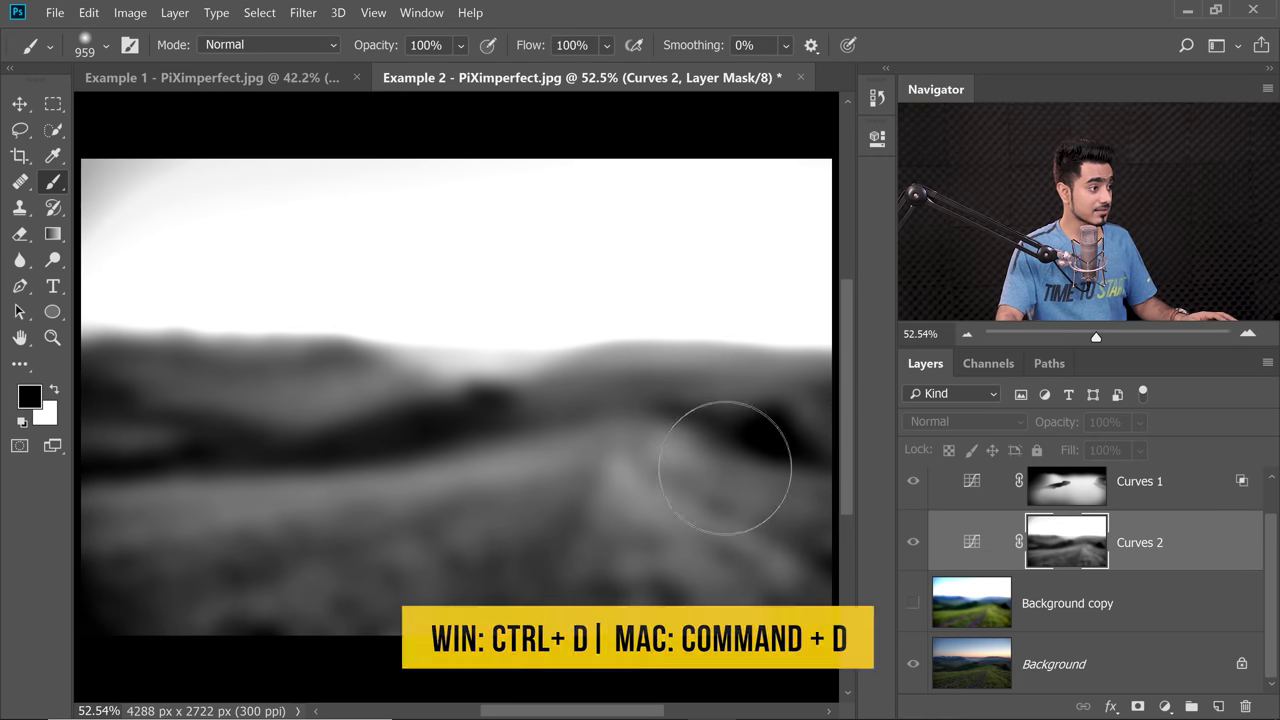
{"action": "left_click", "coordinate": [1071, 556], "text": "alt"}
{"action": "left_click", "coordinate": [913, 542]}
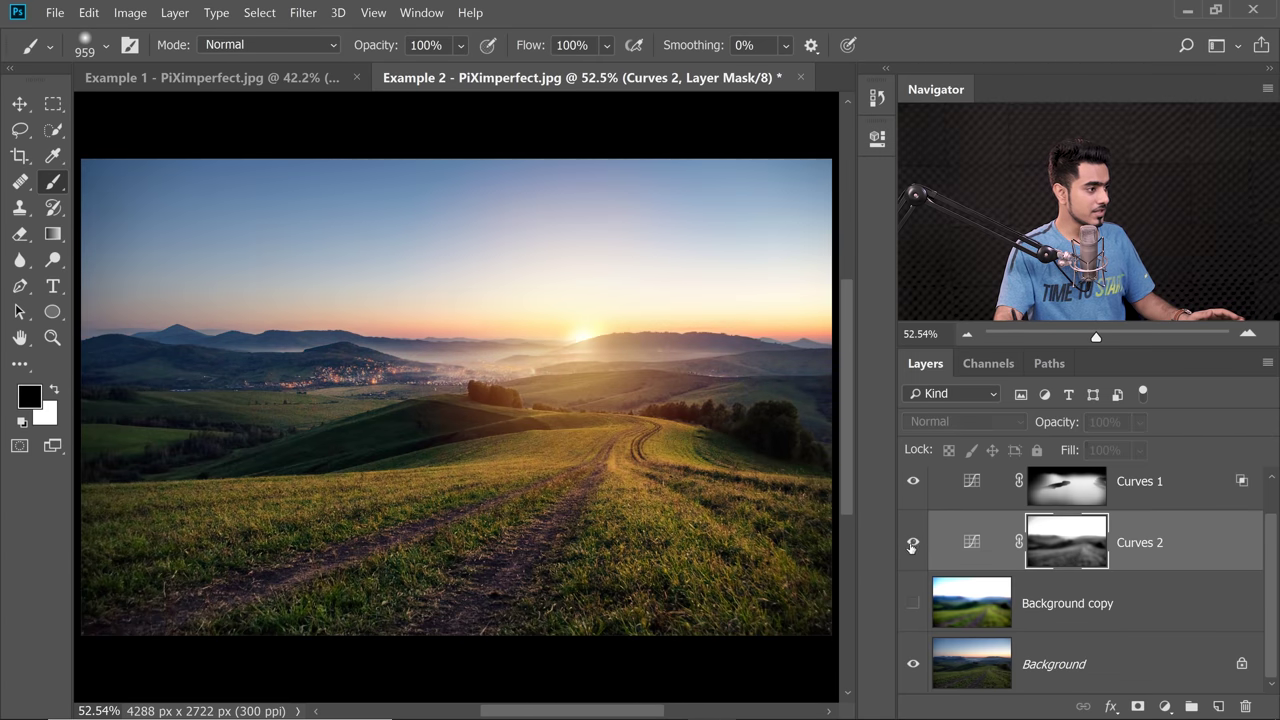
Toggle Curves 2 to compare its effect, and paint black over the sky in its layer mask to remove the adjustment there.
{"action": "left_click", "coordinate": [913, 542]}
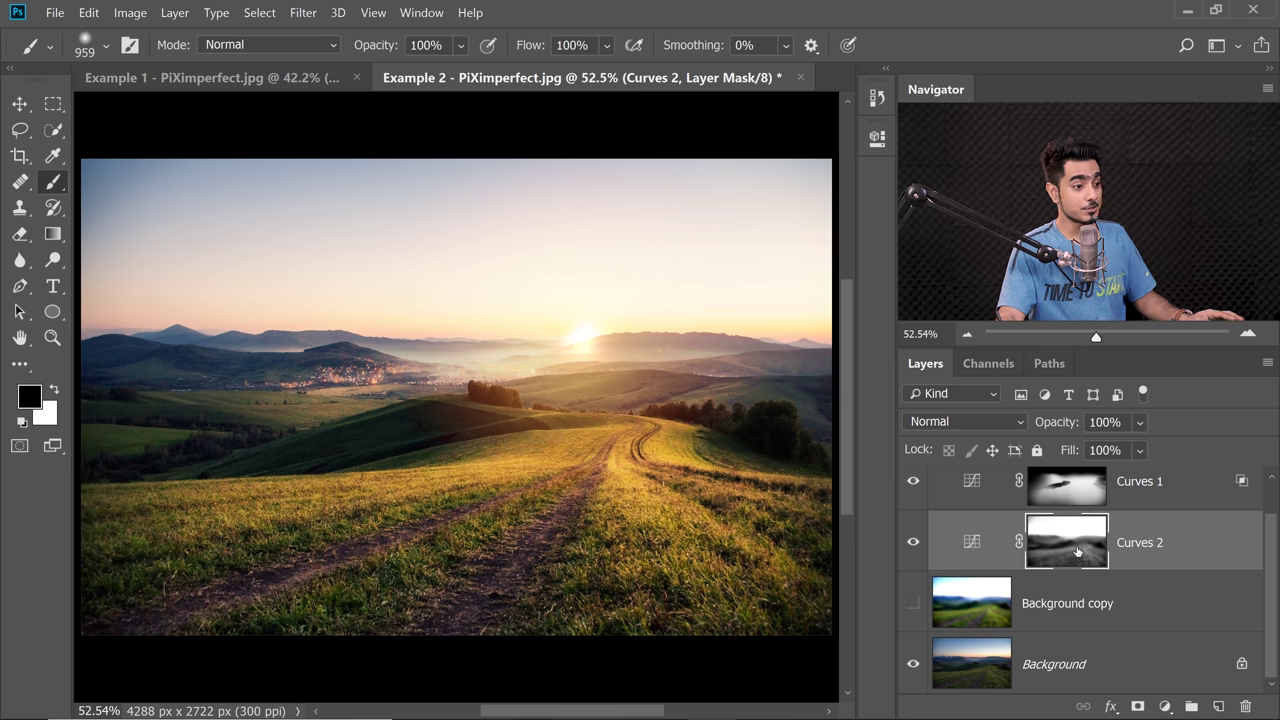
{"action": "left_click", "coordinate": [914, 543]}
{"action": "left_click", "coordinate": [914, 543]}
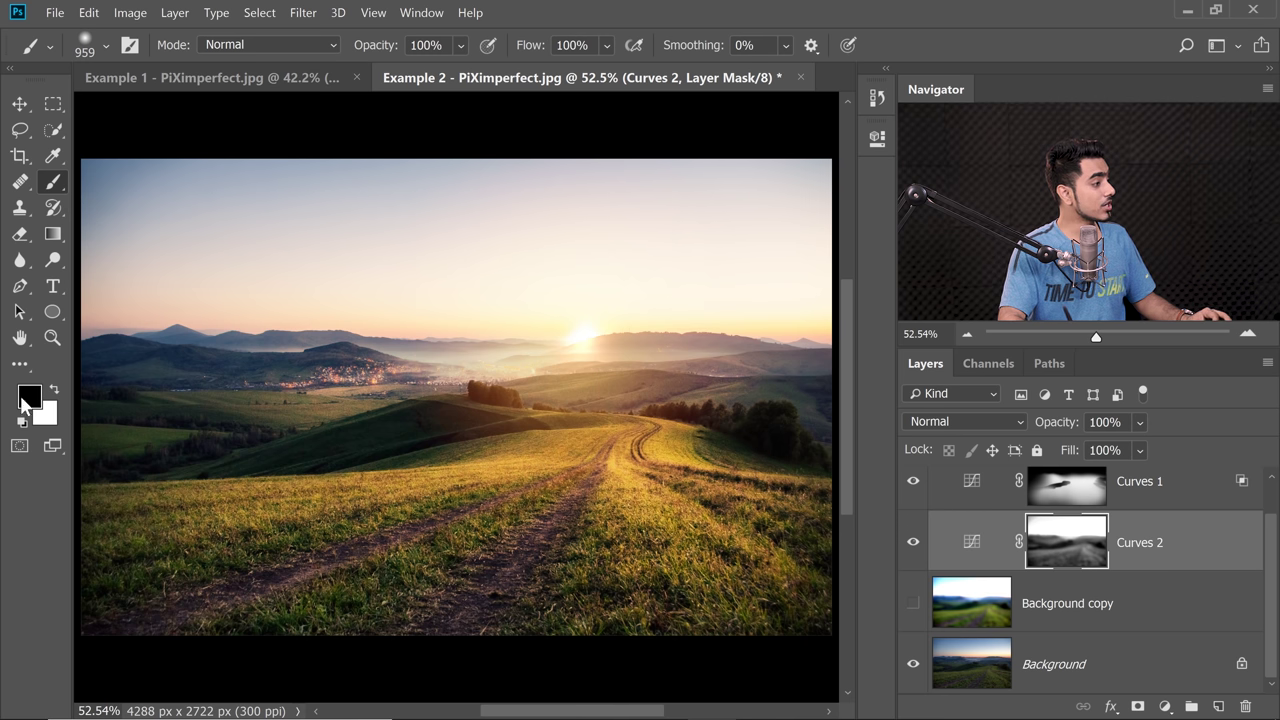
{"action": "mouse_move", "coordinate": [229, 214]}
{"action": "left_mouse_down"}
{"action": "mouse_move", "coordinate": [424, 172]}
{"action": "mouse_move", "coordinate": [899, 180]}
{"action": "mouse_move", "coordinate": [57, 214]}
{"action": "mouse_move", "coordinate": [677, 211]}
{"action": "mouse_move", "coordinate": [341, 239]}
{"action": "mouse_move", "coordinate": [356, 274]}
{"action": "mouse_move", "coordinate": [526, 286]}
{"action": "left_mouse_up"}
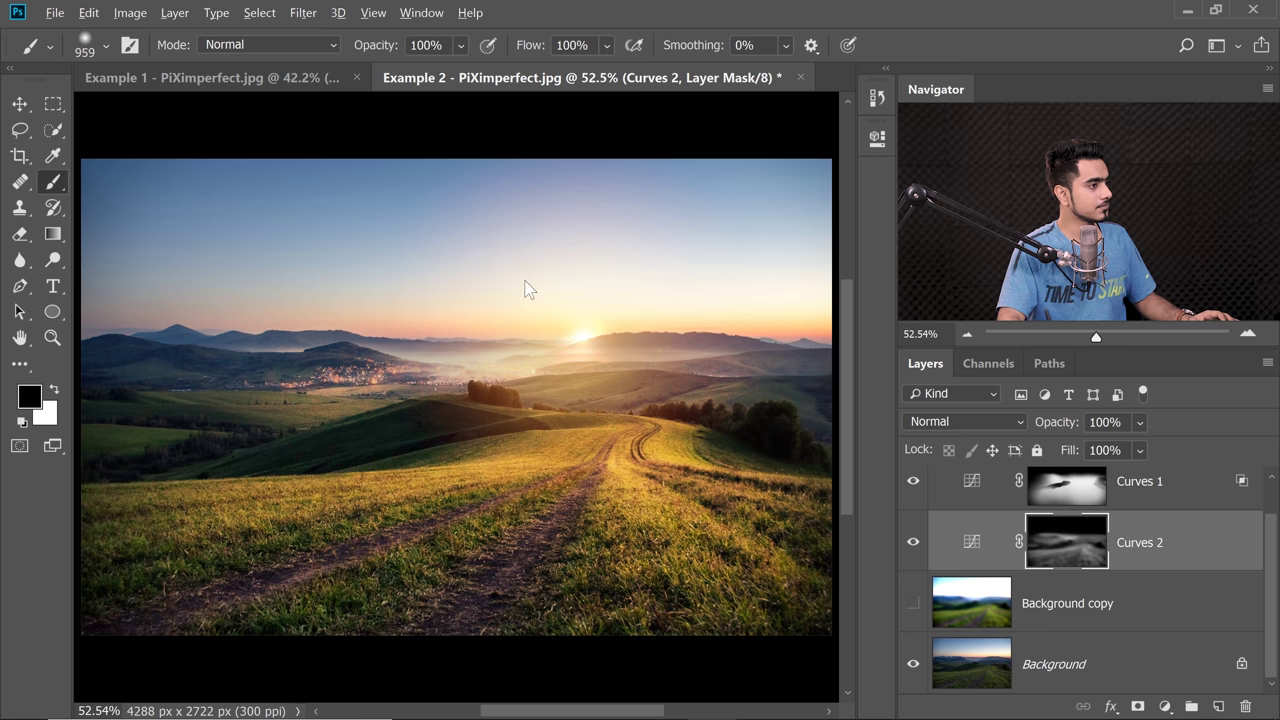
{"action": "key", "text": "bracketright"}
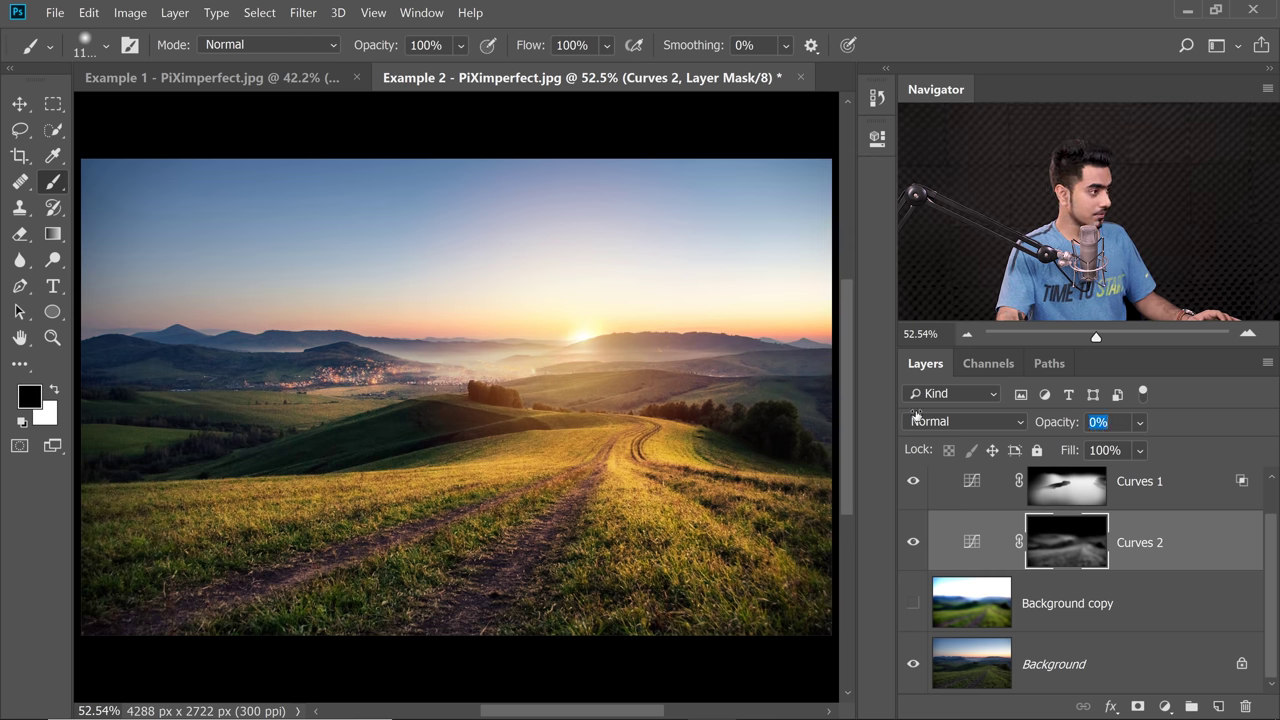
Set the opacity of Curves 2 to 48% and delete the Background copy layer.
{"action": "type", "text": "48"}
{"action": "key", "text": "Return"}
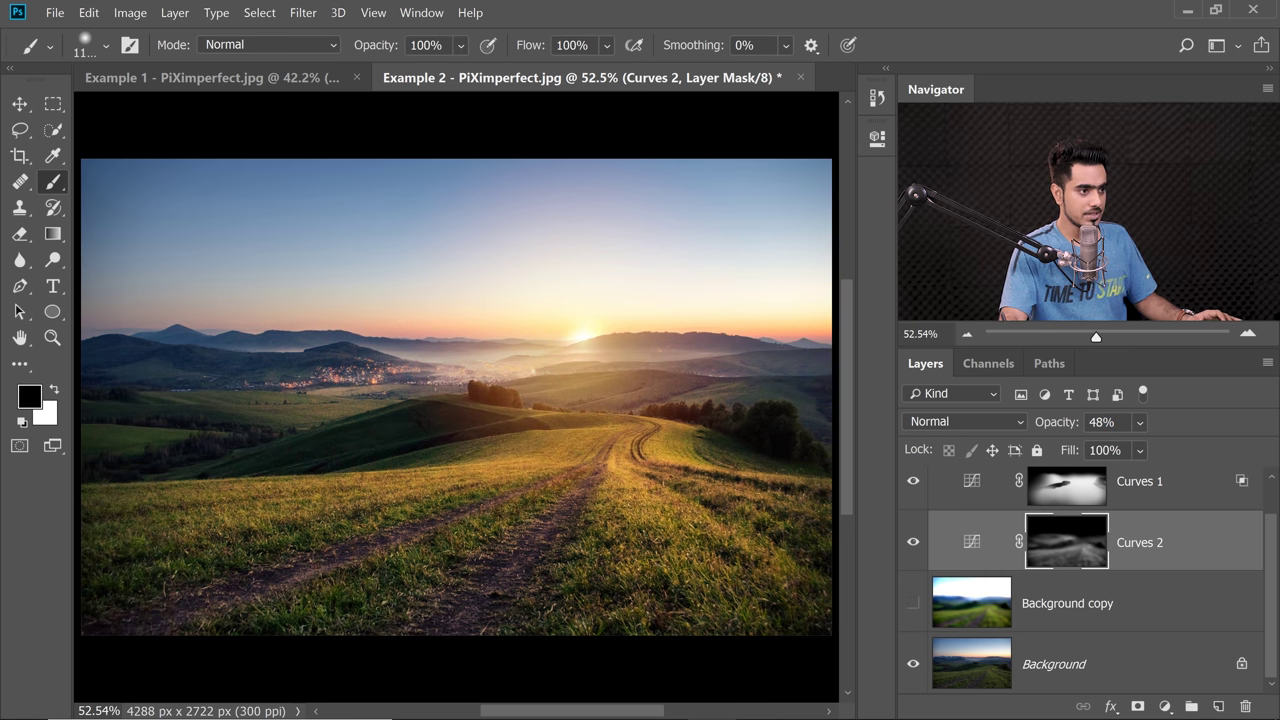
{"action": "left_click", "coordinate": [1192, 495]}
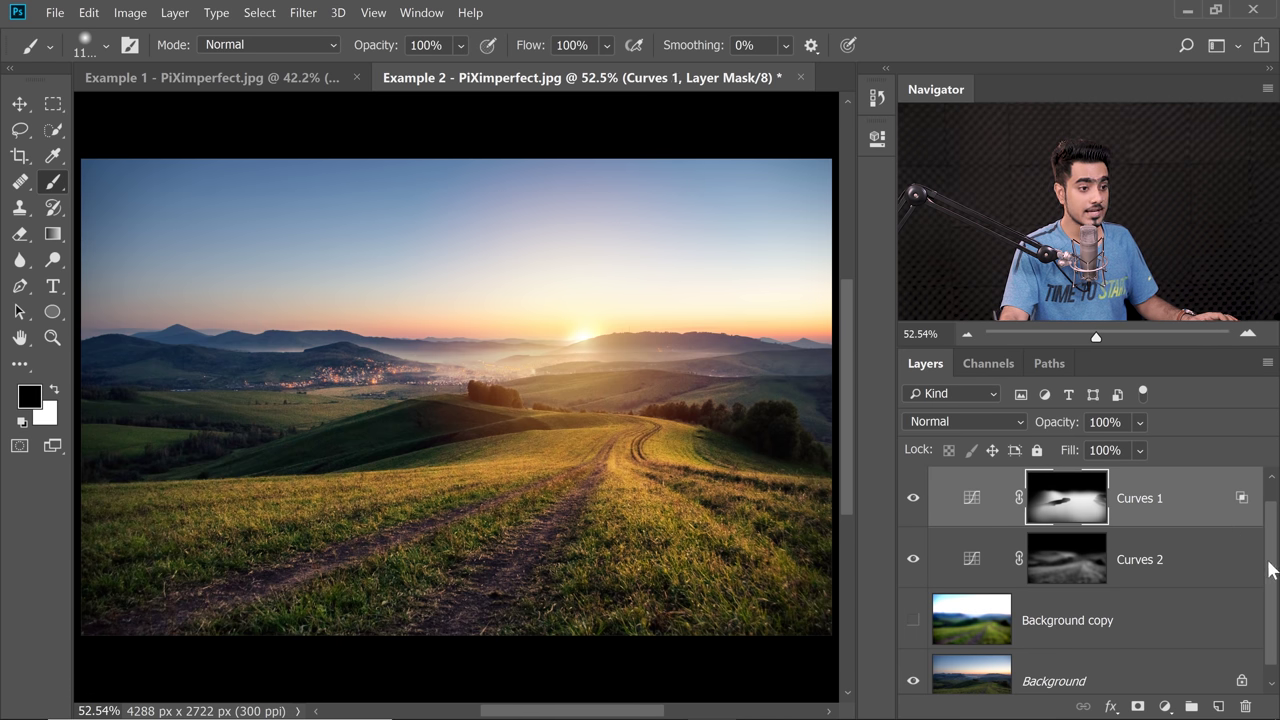
{"action": "left_click", "coordinate": [1200, 629]}
{"action": "left_click_drag", "start_coordinate": [1200, 629], "coordinate": [1245, 707]}
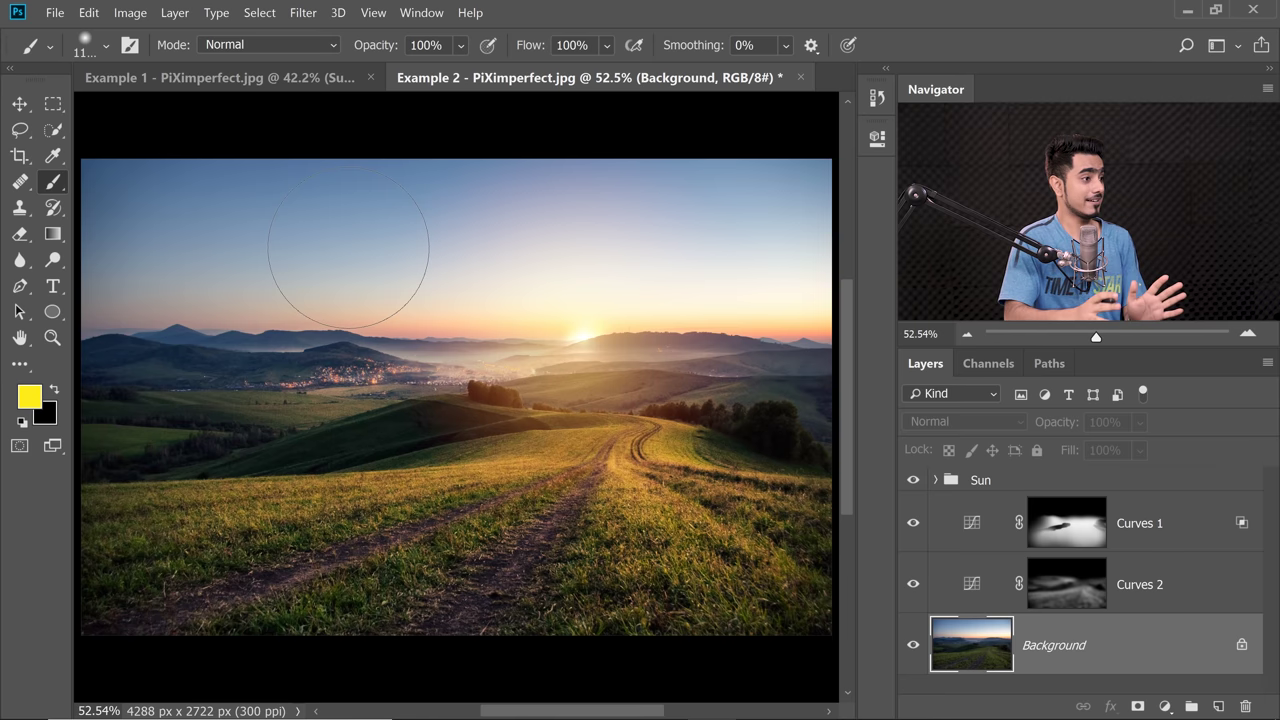
In the Example 1 document, stamp all visible layers into a new layer above the Sun group and copy its entire content.
{"action": "left_click", "coordinate": [260, 82]}
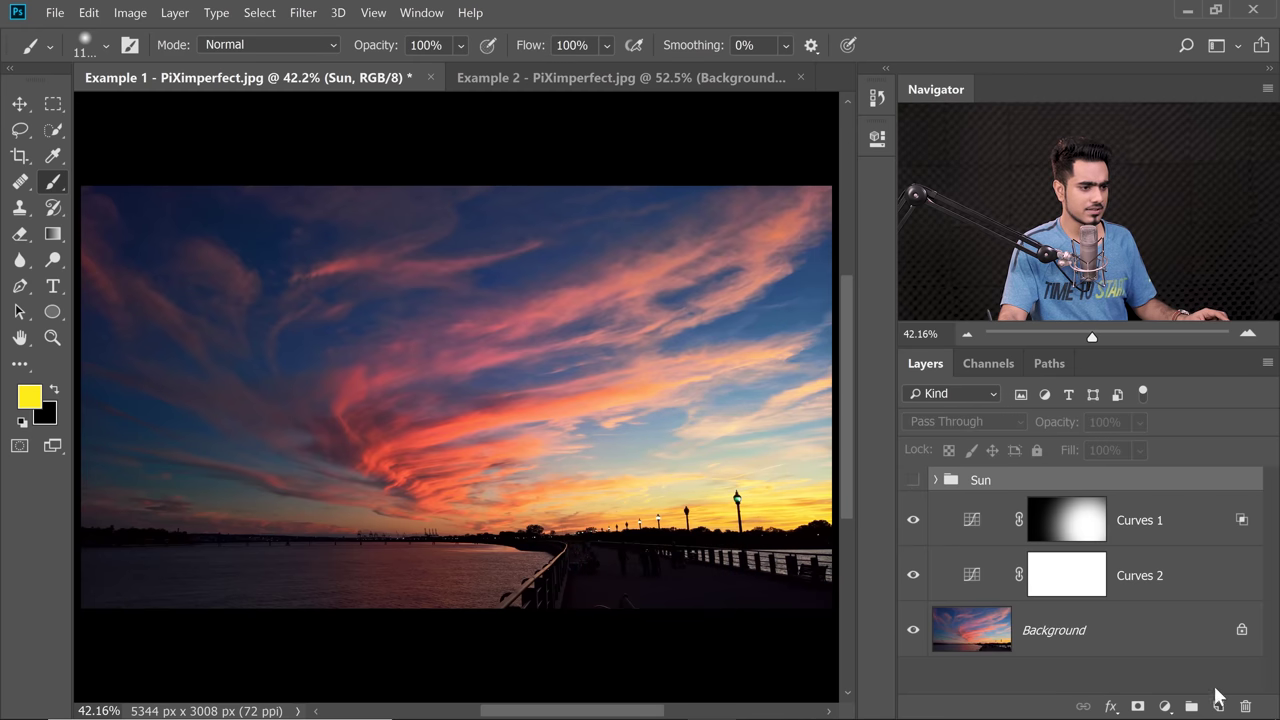
{"action": "left_click", "coordinate": [1217, 707]}
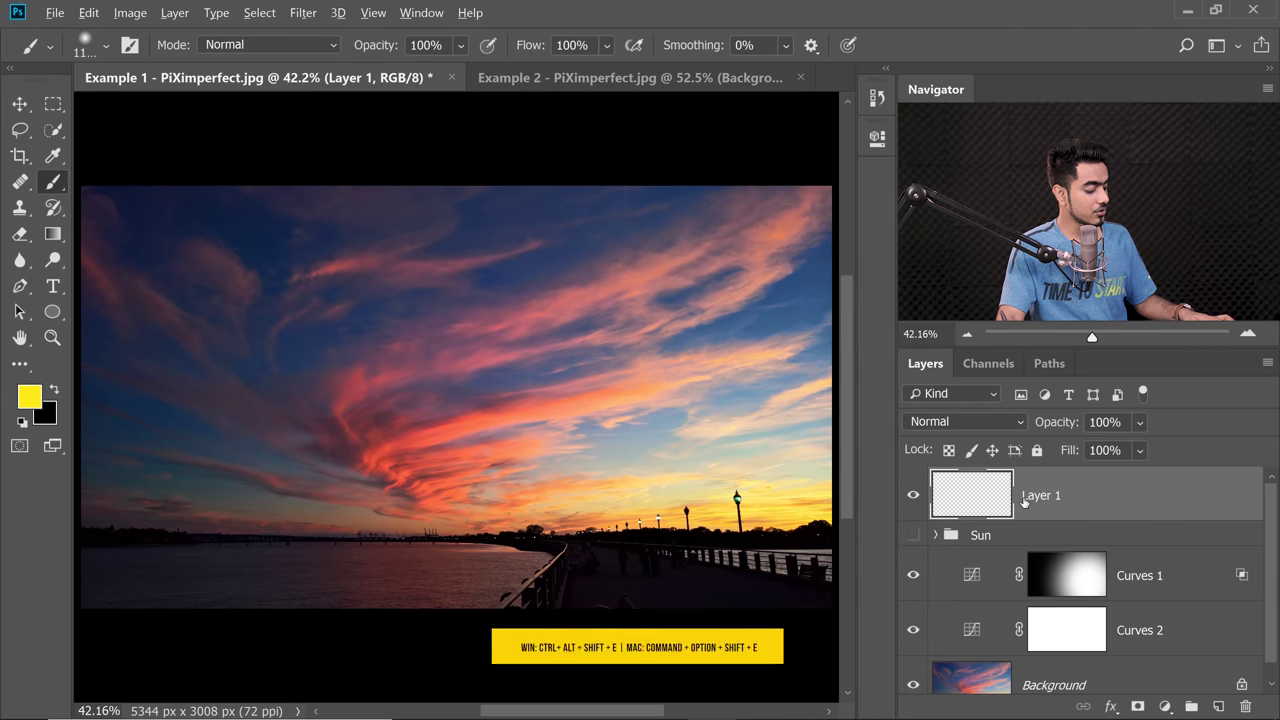
{"action": "key", "text": "ctrl+alt+shift+e"}
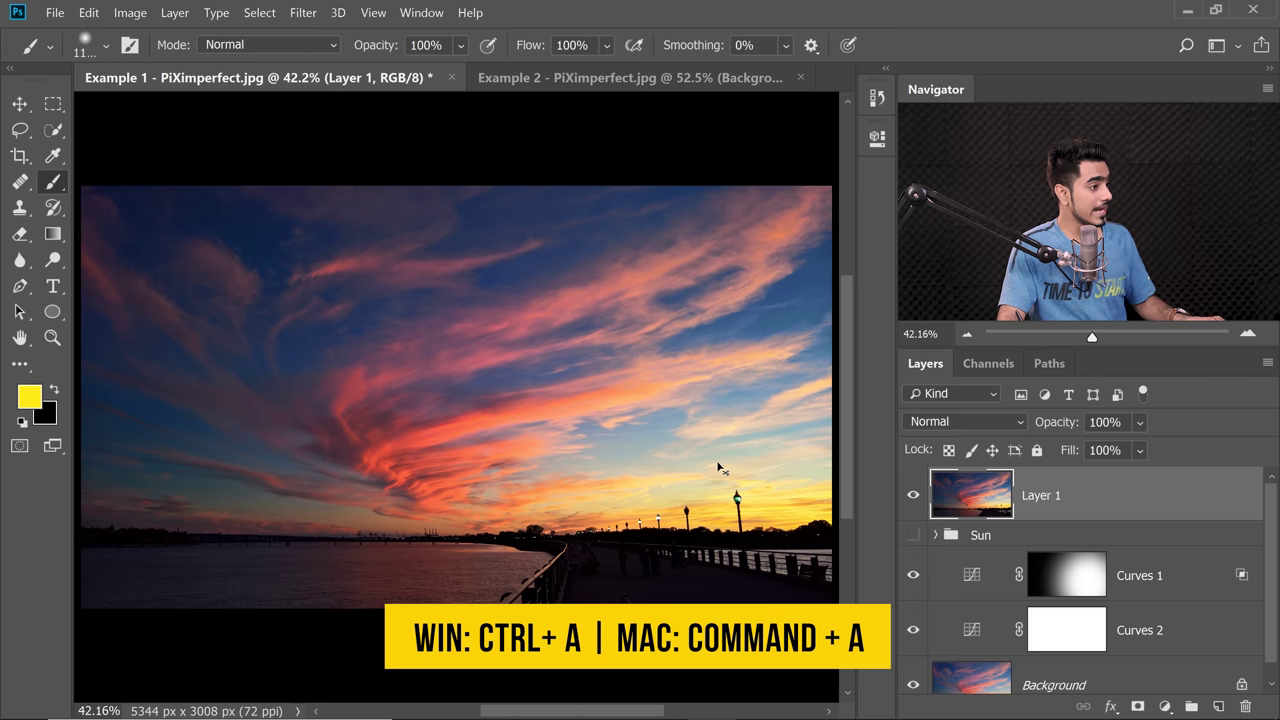
{"action": "key", "text": "ctrl+a"}
{"action": "key", "text": "ctrl+c"}
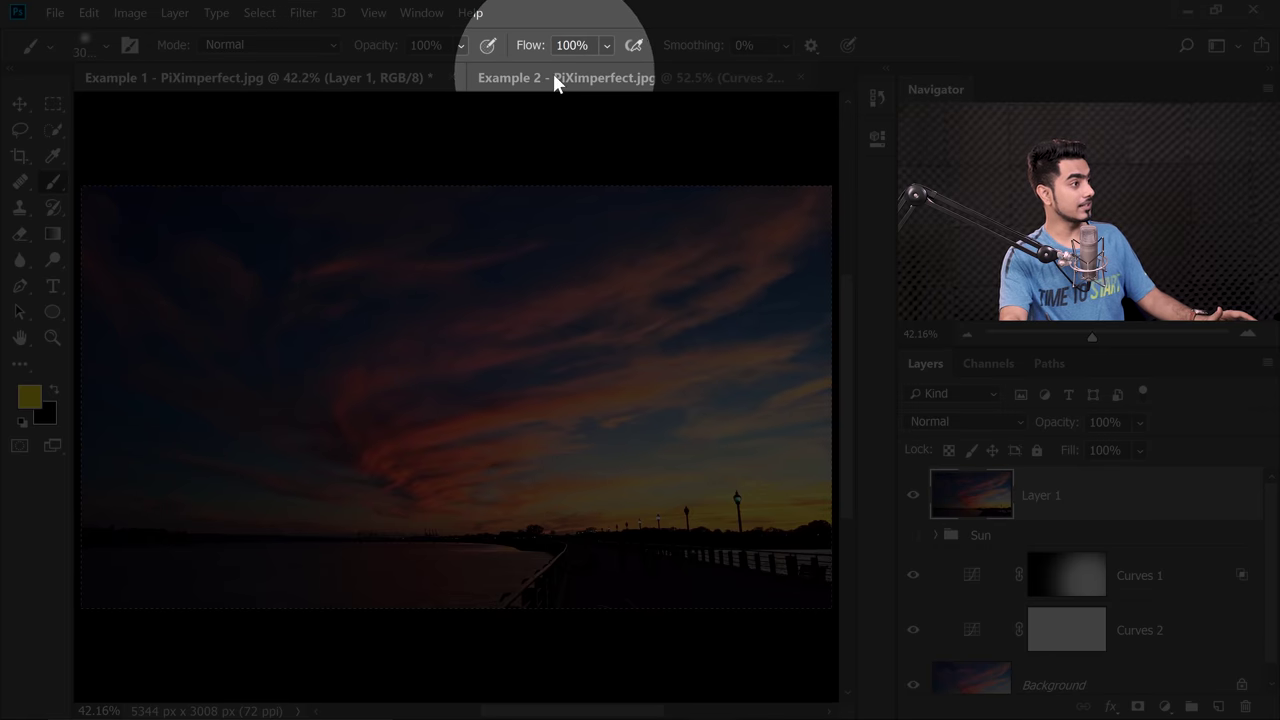
In the Example 2 document, paste the copied sunset image above the Sun group and convert it to a smart object.
{"action": "left_click", "coordinate": [554, 78]}
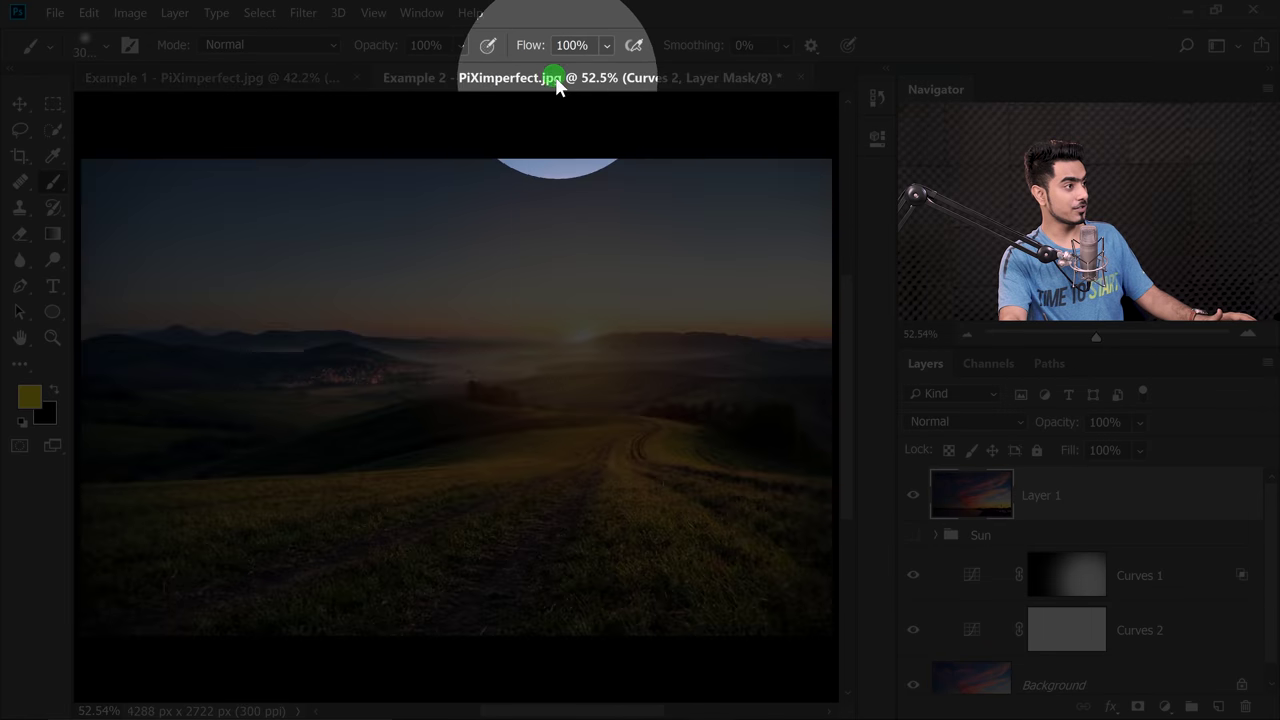
{"action": "left_click", "coordinate": [1077, 490]}
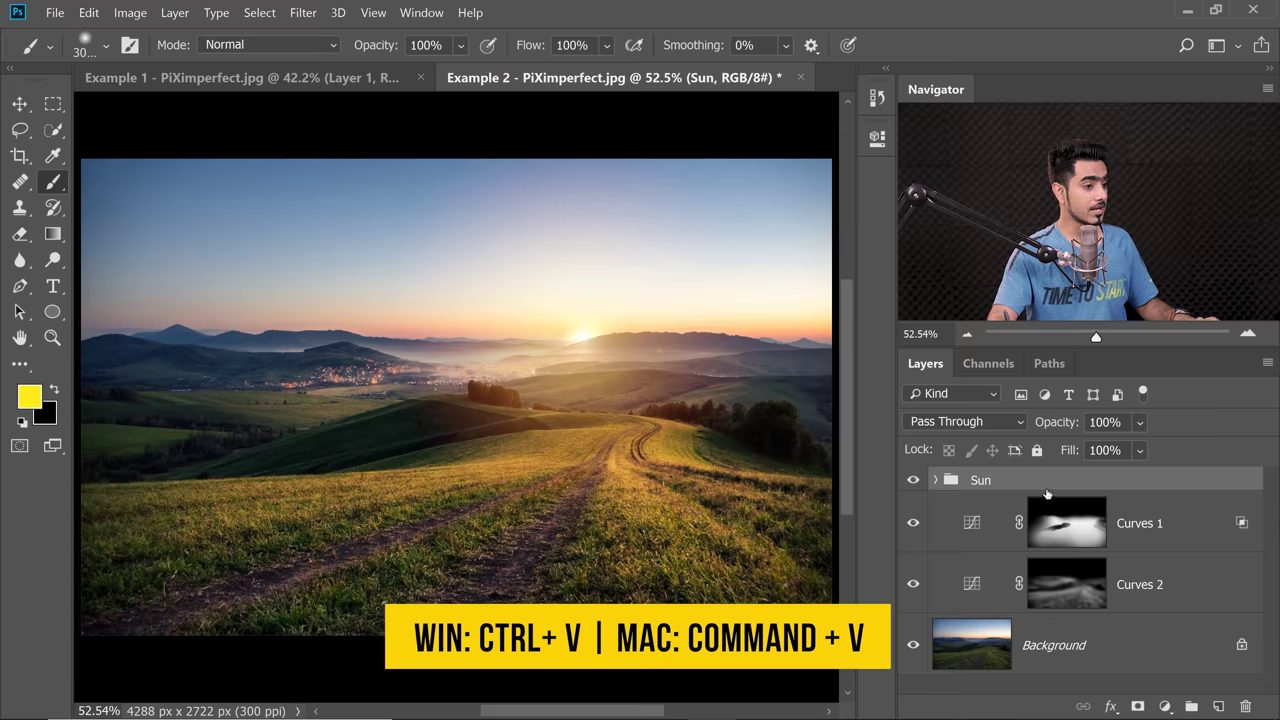
{"action": "key", "text": "ctrl+v"}
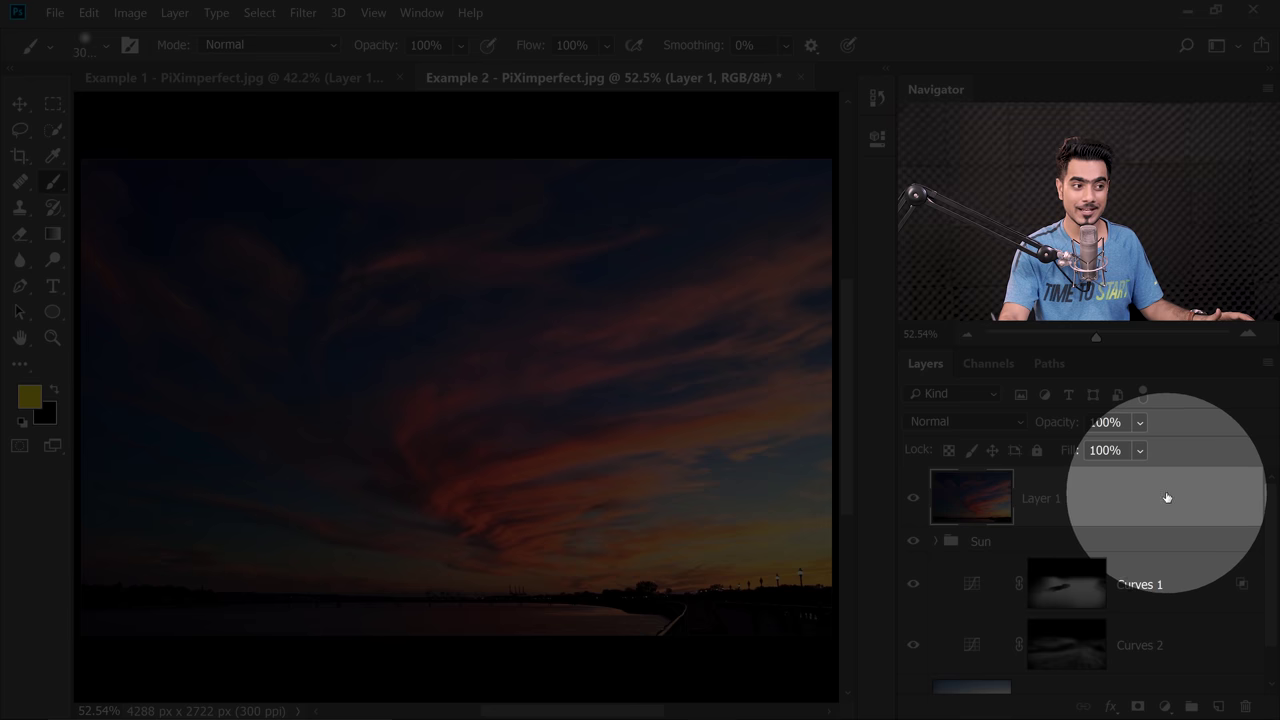
{"action": "right_click", "coordinate": [1163, 496]}
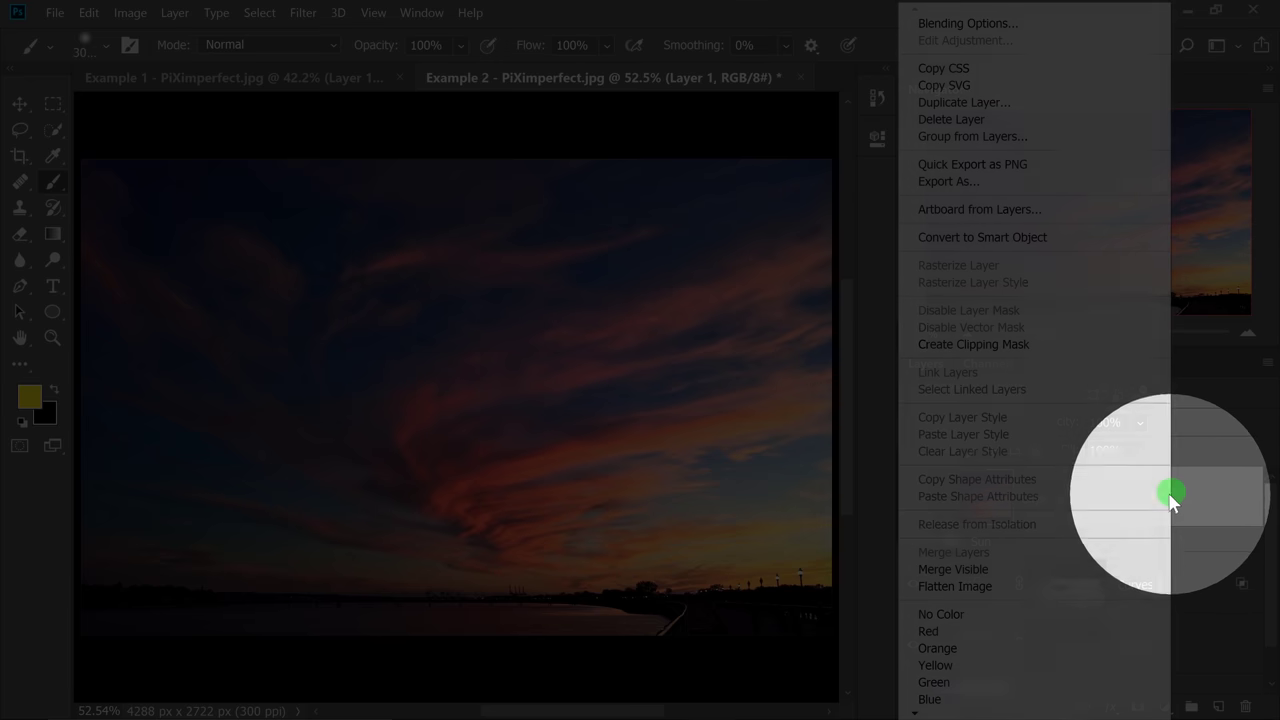
{"action": "left_click", "coordinate": [1005, 237]}
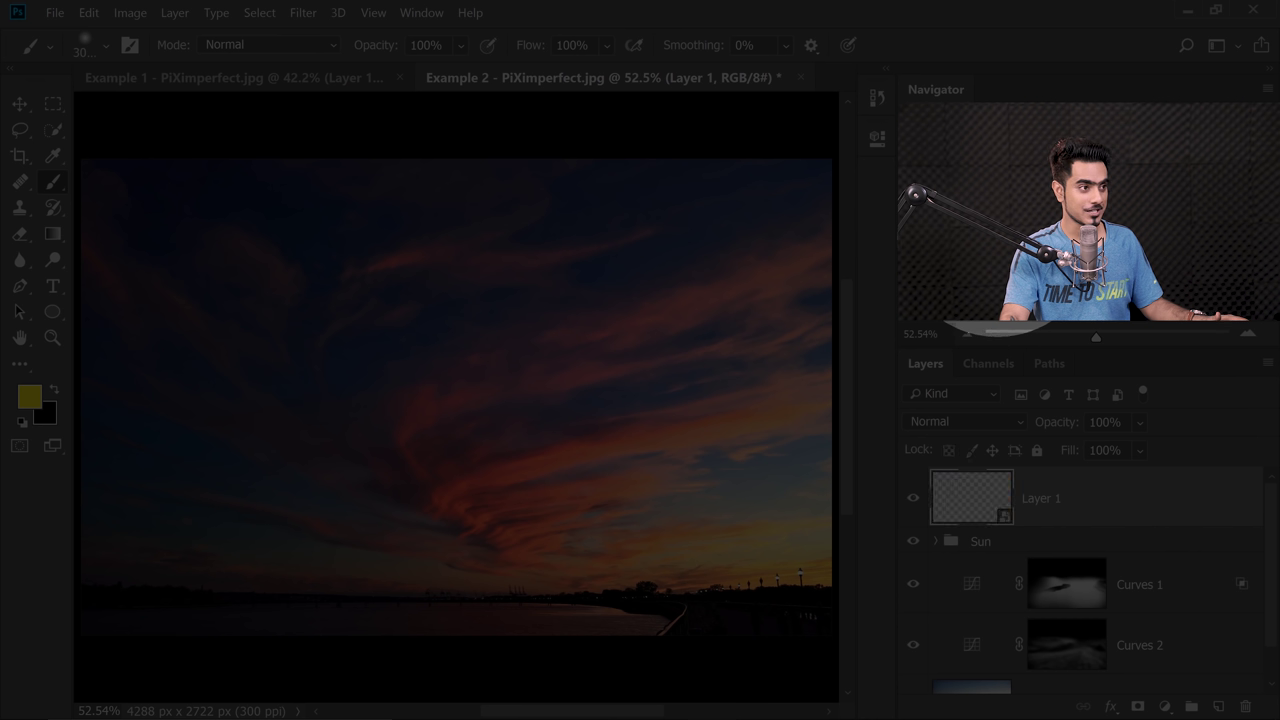
Scale the pasted sunset layer to 85.67% and move it up so its clouds cover the landscape's sky.
{"action": "left_click", "coordinate": [640, 355], "text": "alt"}
{"action": "key", "text": "ctrl+t"}
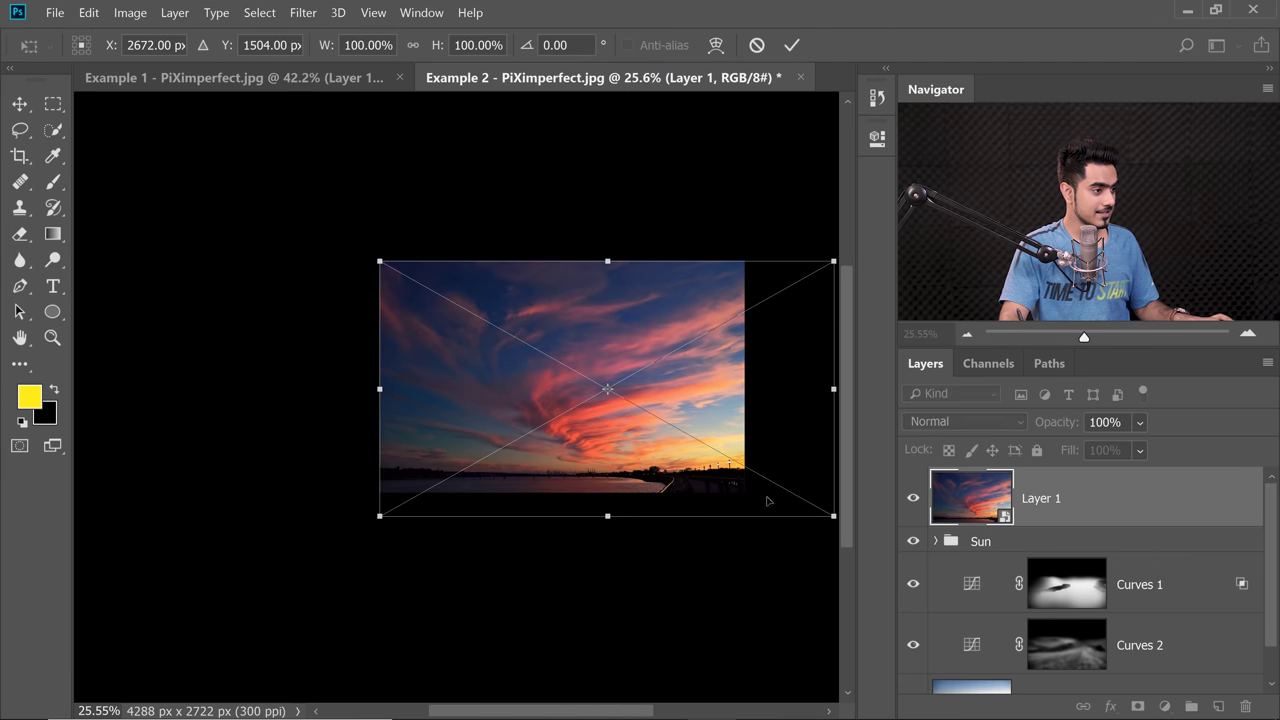
{"action": "left_click_drag", "start_coordinate": [830, 517], "coordinate": [769, 480]}
{"action": "mouse_move", "coordinate": [658, 426]}
{"action": "left_mouse_down"}
{"action": "mouse_move", "coordinate": [678, 322]}
{"action": "mouse_move", "coordinate": [710, 338]}
{"action": "mouse_move", "coordinate": [712, 322]}
{"action": "mouse_move", "coordinate": [700, 342]}
{"action": "mouse_move", "coordinate": [641, 348]}
{"action": "left_mouse_up"}
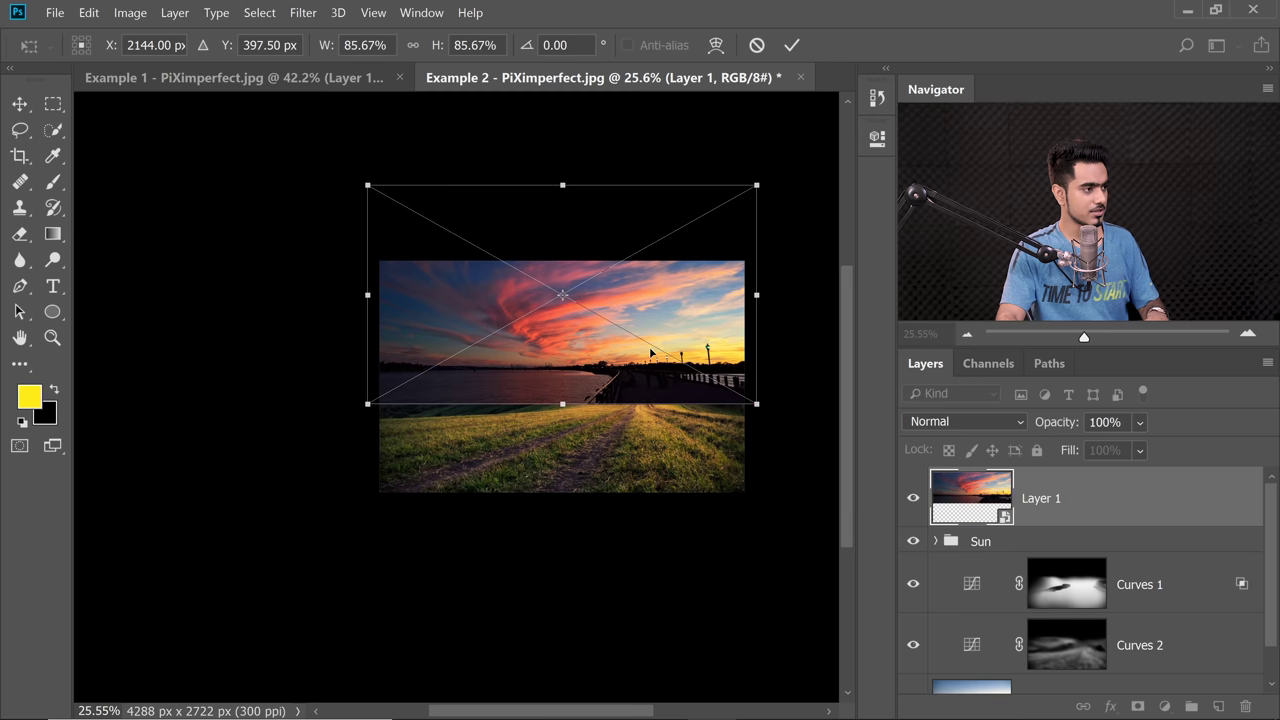
{"action": "key", "text": "Return"}
Add a layer mask to Layer 1 and paint black with a soft brush over the sunset image's water and pier.
{"action": "key", "text": "b"}
{"action": "scroll", "coordinate": [641, 370], "scroll_direction": "up", "scroll_amount": 3}
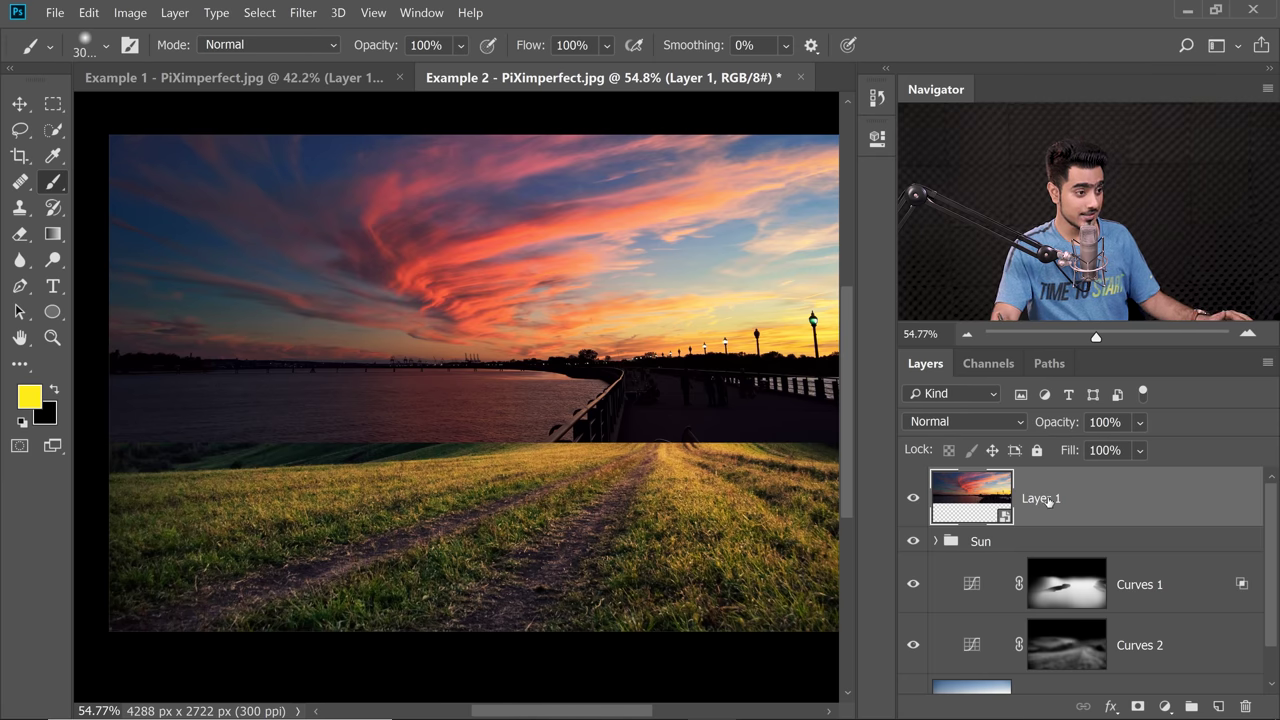
{"action": "left_click", "coordinate": [1138, 707]}
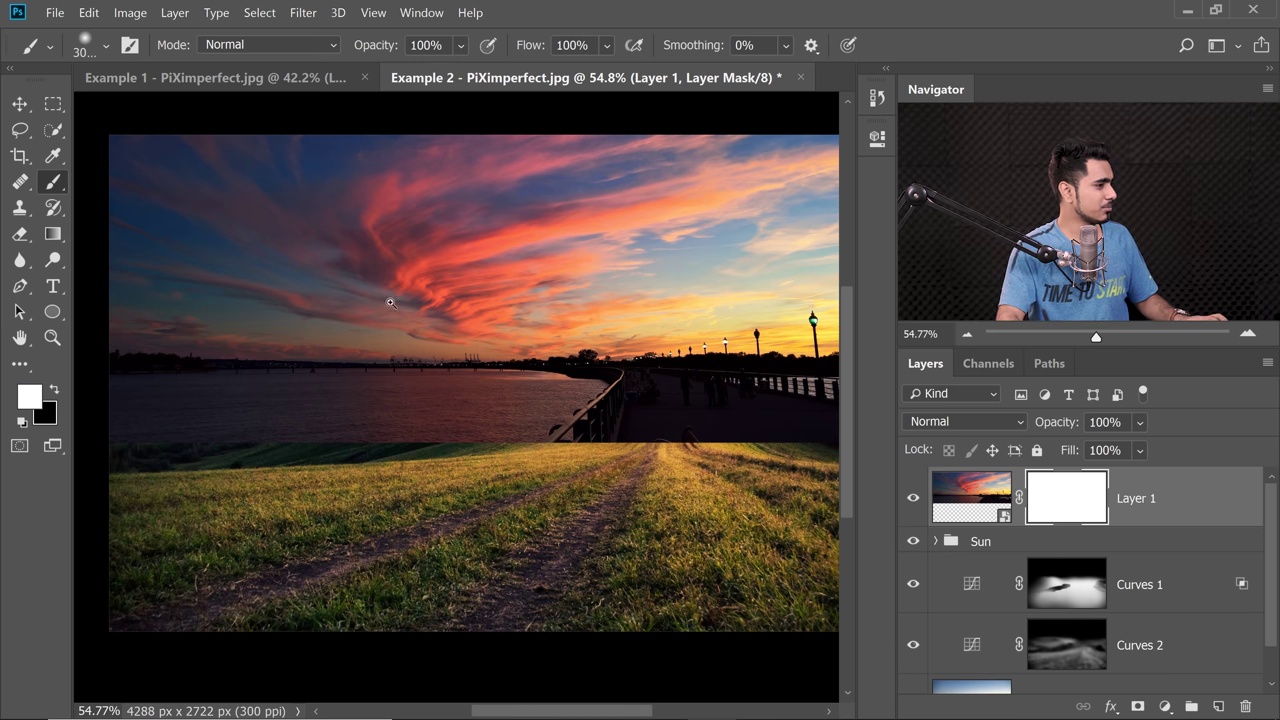
{"action": "scroll", "coordinate": [600, 380], "scroll_direction": "down", "scroll_amount": 2}
{"action": "mouse_move", "coordinate": [523, 409]}
{"action": "left_mouse_down"}
{"action": "mouse_move", "coordinate": [365, 415]}
{"action": "mouse_move", "coordinate": [323, 457]}
{"action": "mouse_move", "coordinate": [334, 434]}
{"action": "mouse_move", "coordinate": [296, 430]}
{"action": "left_mouse_up"}
{"action": "key", "text": "x"}
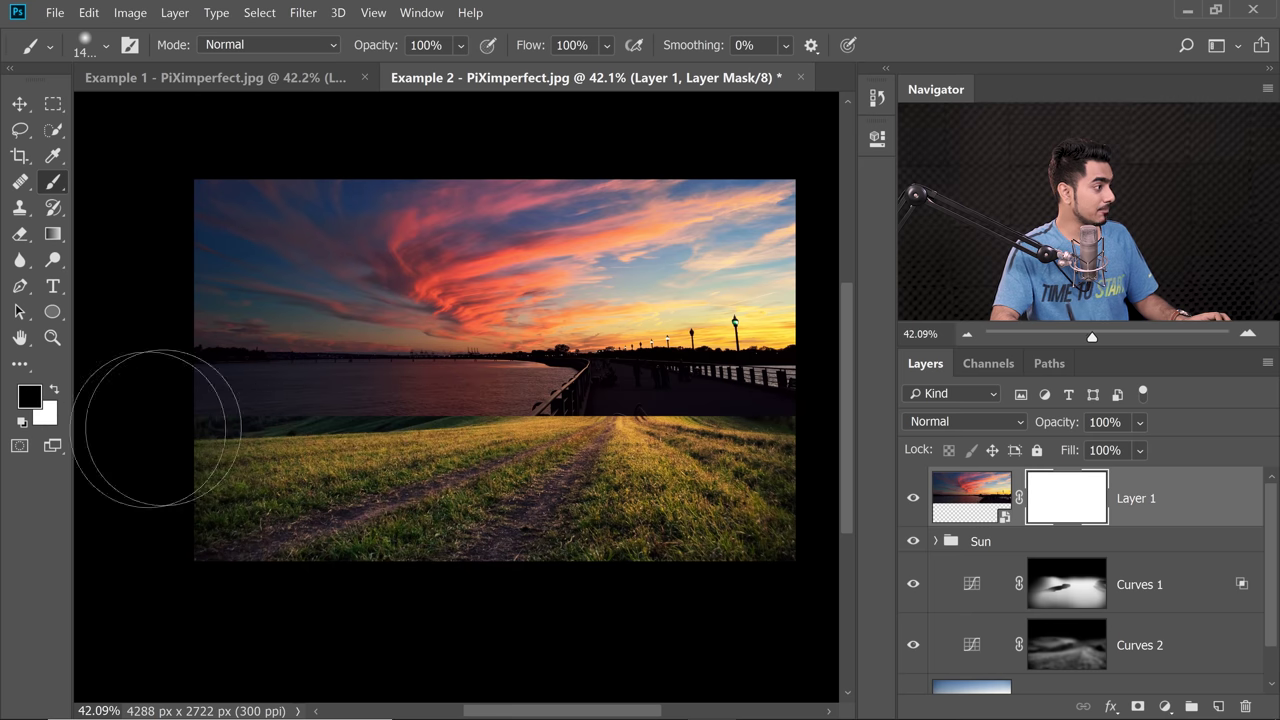
{"action": "mouse_move", "coordinate": [205, 395]}
{"action": "left_mouse_down"}
{"action": "mouse_move", "coordinate": [470, 415]}
{"action": "mouse_move", "coordinate": [590, 390]}
{"action": "mouse_move", "coordinate": [710, 455]}
{"action": "mouse_move", "coordinate": [800, 400]}
{"action": "left_mouse_up"}
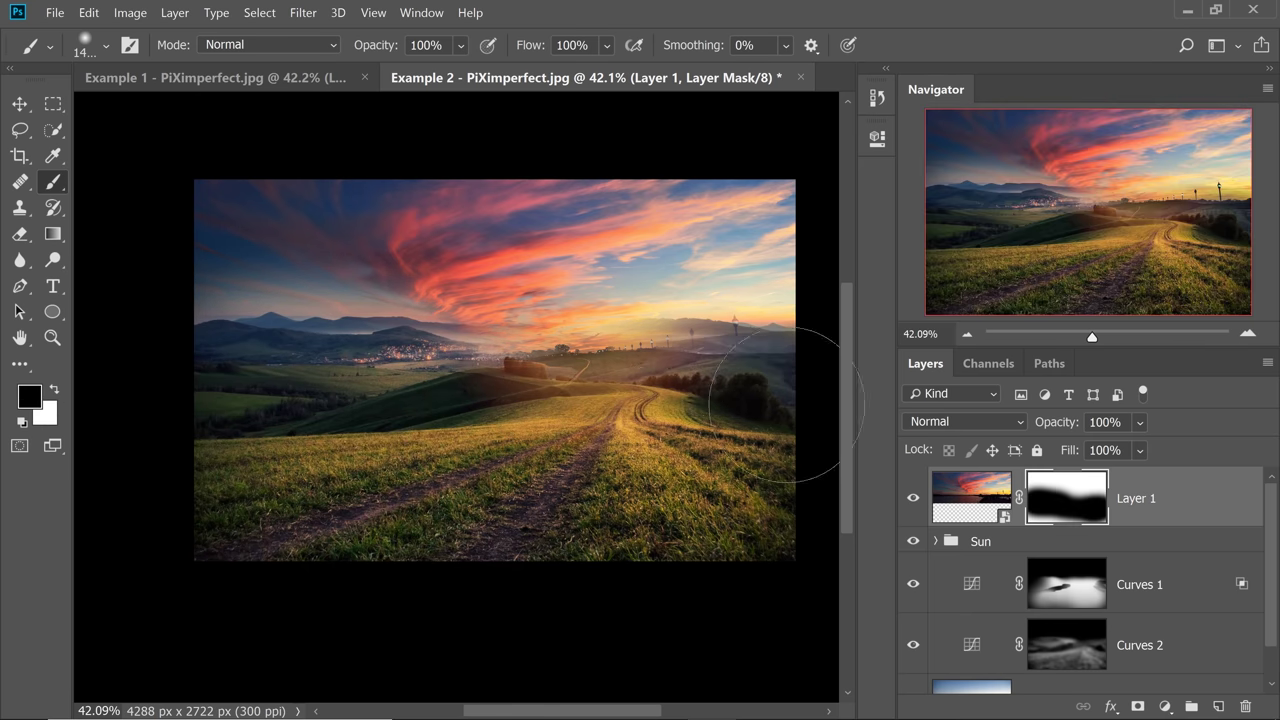
Refine the Layer 1 mask with large soft black and white strokes to blend the clouds into the horizon and sun glow.
{"action": "key", "text": "bracketright"}
{"action": "key", "text": "bracketright"}
{"action": "scroll", "coordinate": [429, 281], "scroll_direction": "down", "scroll_amount": 2}
{"action": "key", "text": "x"}
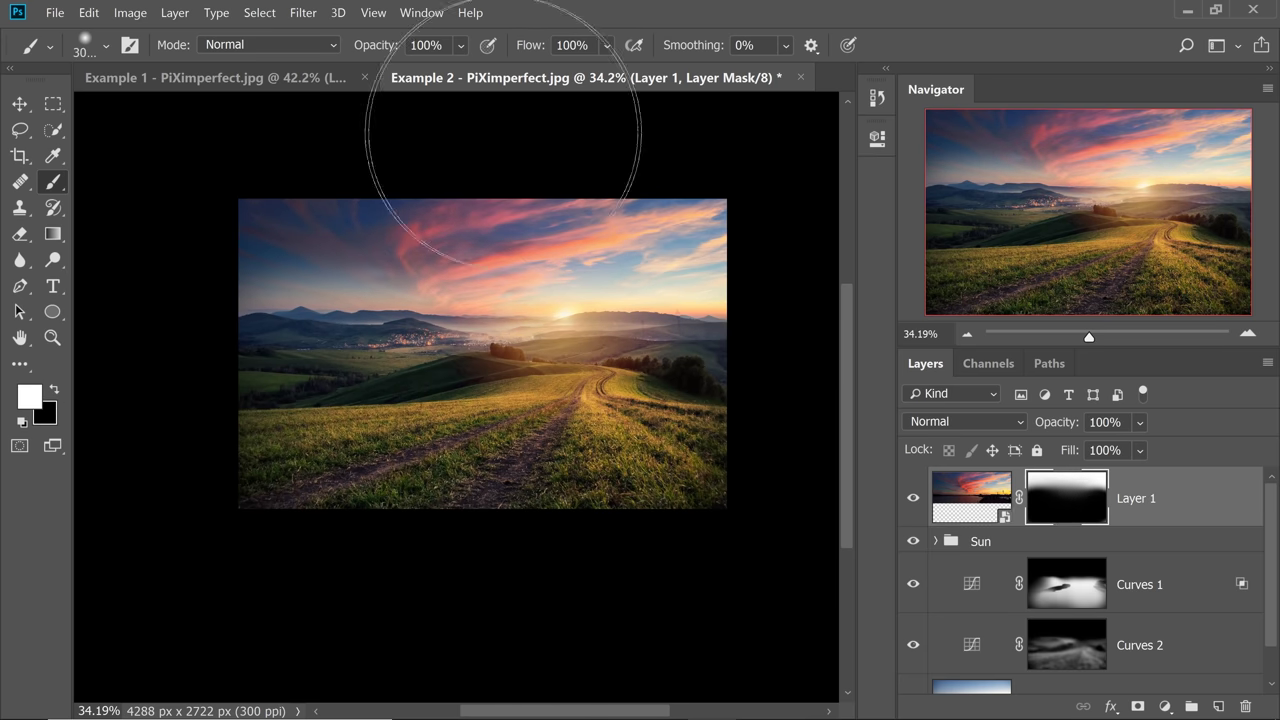
{"action": "left_click_drag", "start_coordinate": [486, 50], "coordinate": [277, 197]}
{"action": "scroll", "coordinate": [414, 420], "scroll_direction": "up", "scroll_amount": 2}
{"action": "key", "text": "x"}
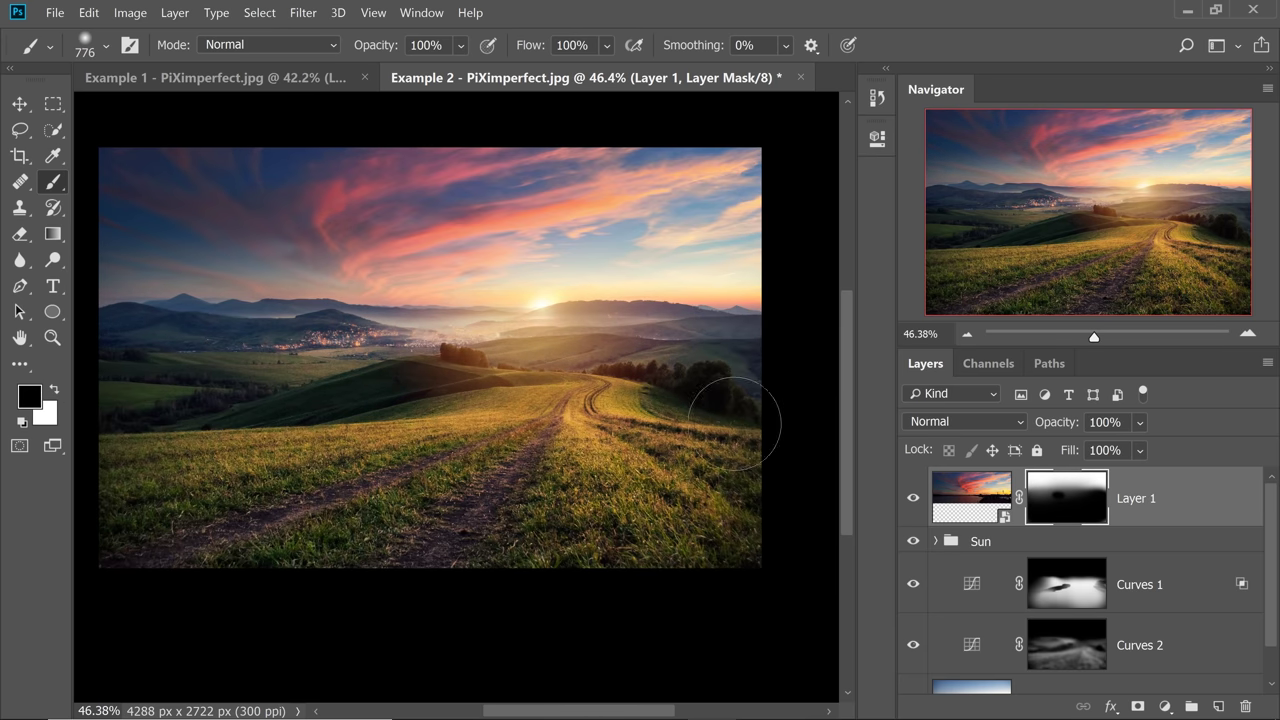
{"action": "scroll", "coordinate": [511, 242], "scroll_direction": "up", "scroll_amount": 1}
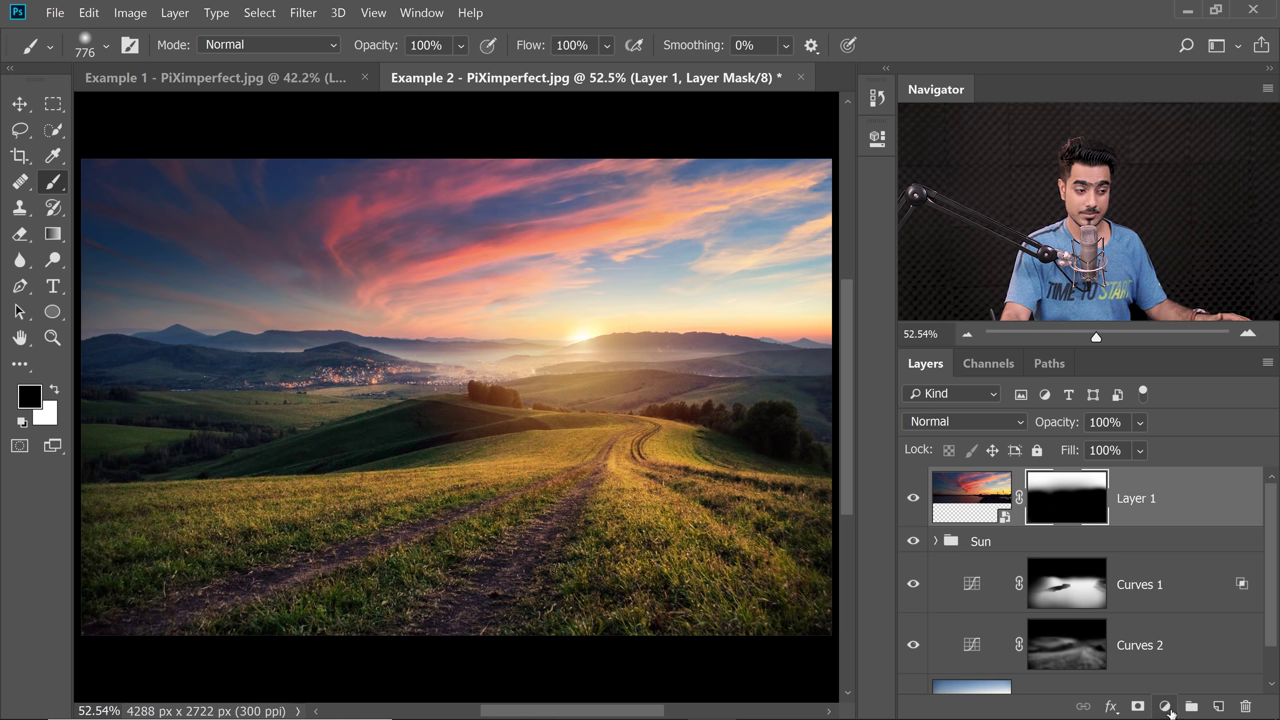
Add a Curves adjustment layer above Layer 1 and clip it to that layer.
{"action": "left_click", "coordinate": [1166, 708]}
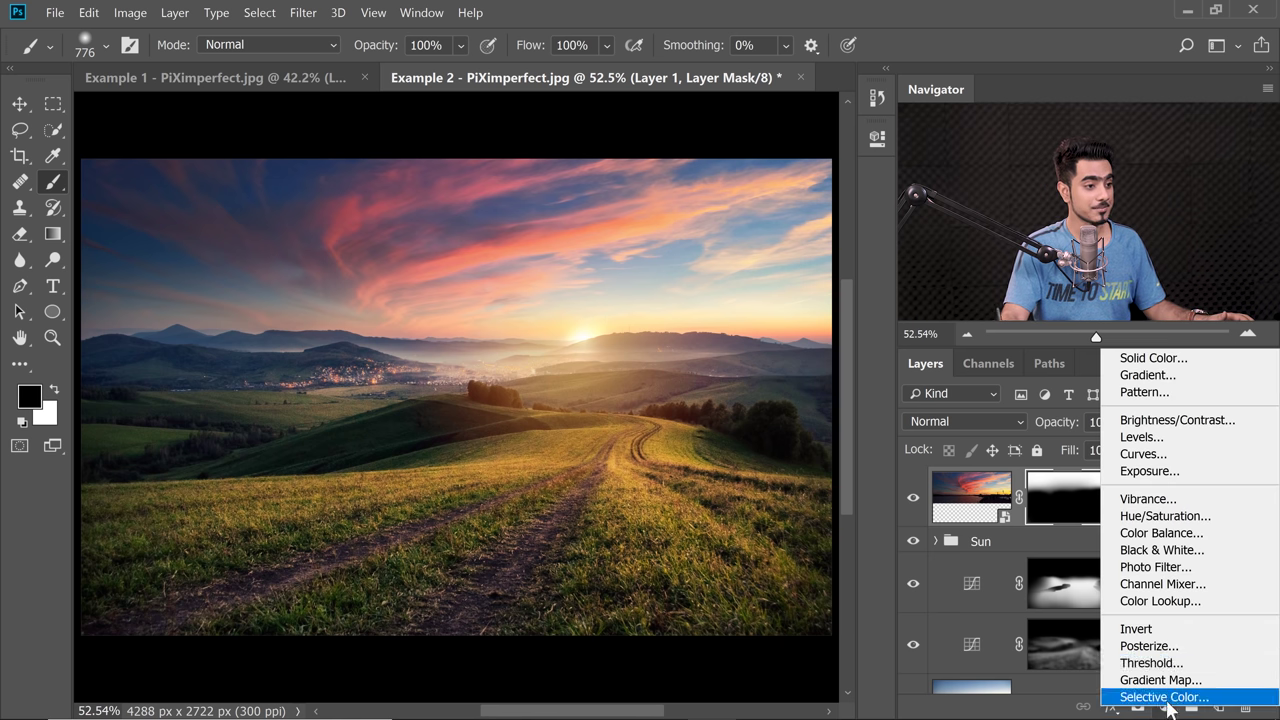
{"action": "left_click", "coordinate": [1167, 455]}
{"action": "left_click", "coordinate": [725, 344]}
{"action": "left_click_drag", "start_coordinate": [709, 328], "coordinate": [714, 218]}
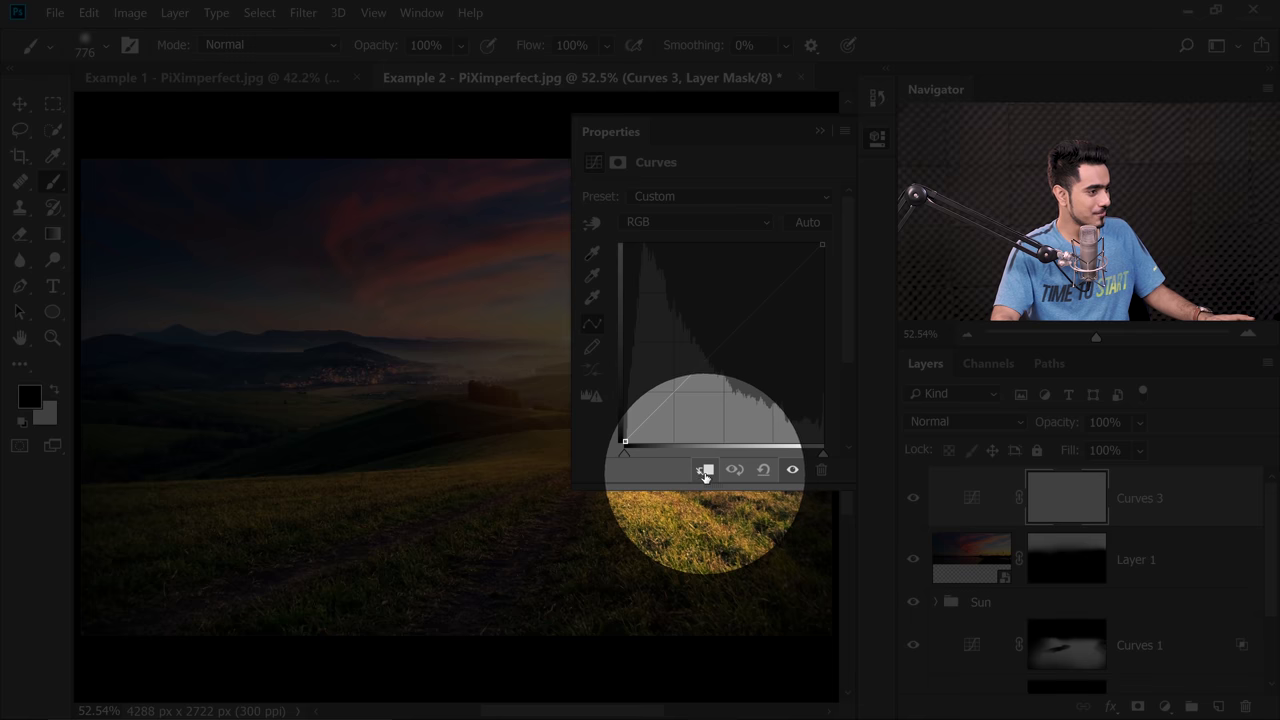
{"action": "left_click", "coordinate": [704, 476]}
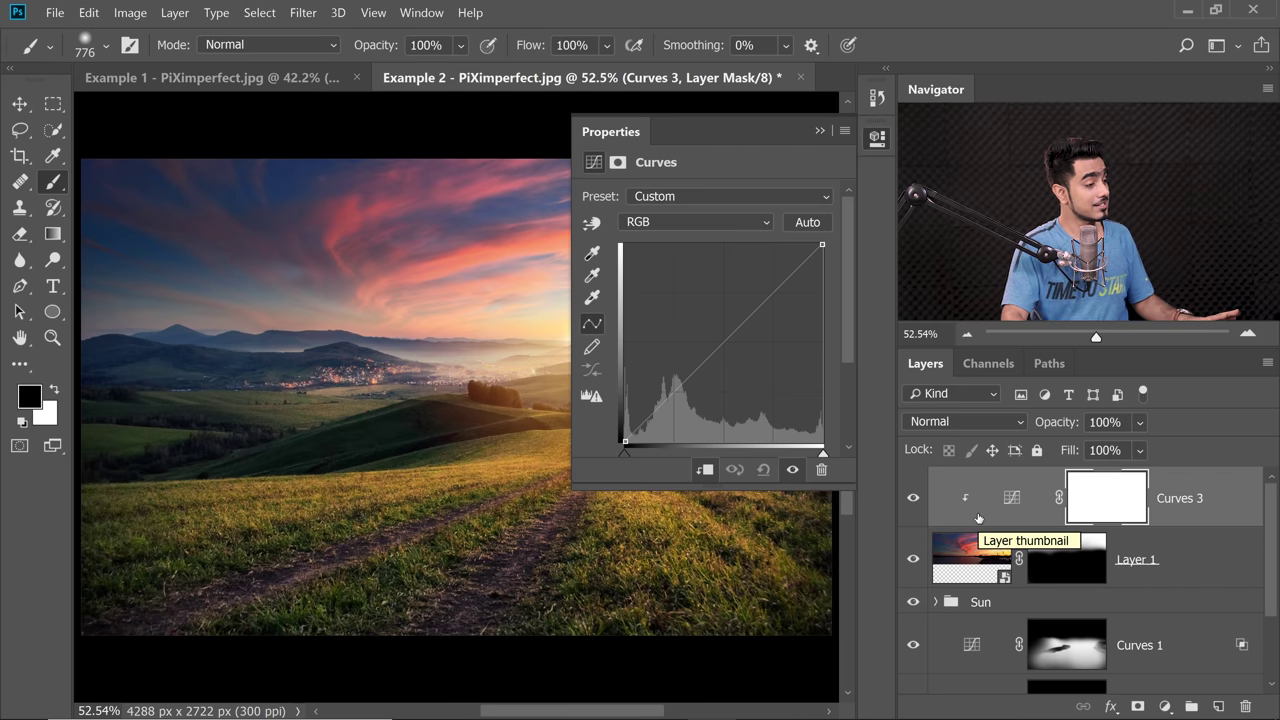
Brighten the sky by raising the upper and lower midtones of the RGB curve in Curves 3.
{"action": "left_click_drag", "start_coordinate": [360, 309], "coordinate": [282, 317]}
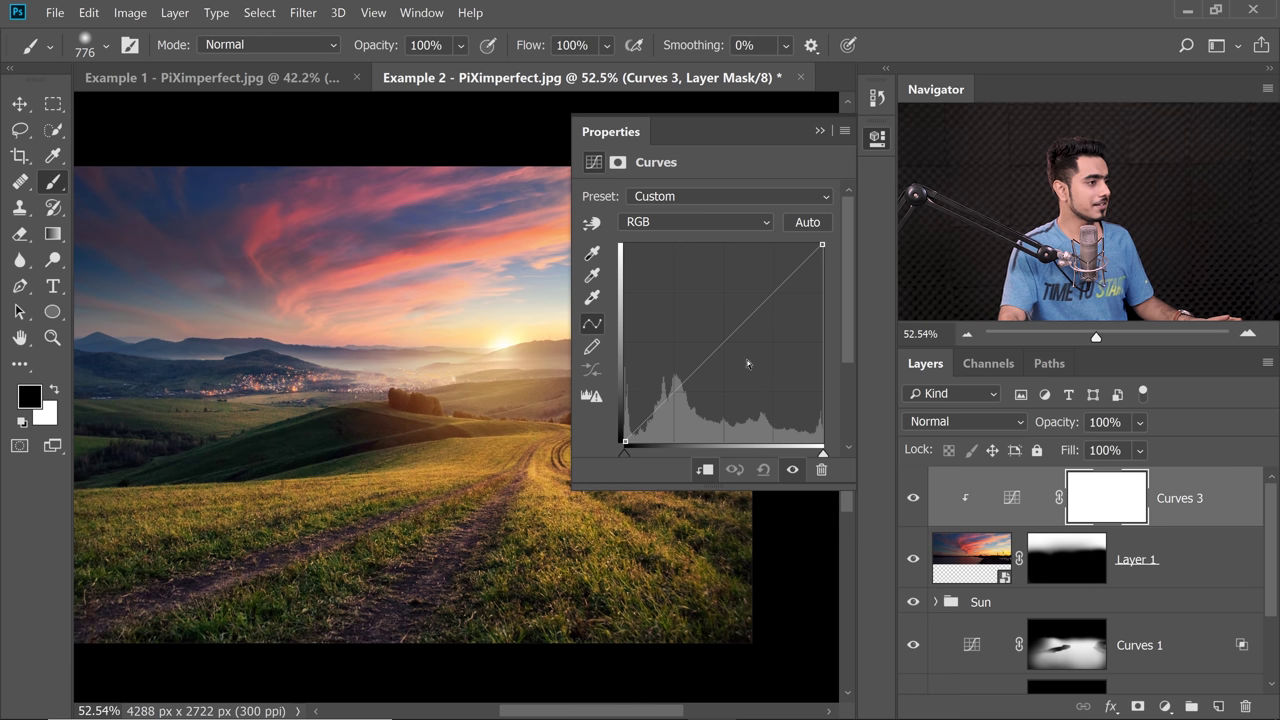
{"action": "left_click_drag", "start_coordinate": [675, 394], "coordinate": [682, 386]}
{"action": "key", "text": "ctrl+minus"}
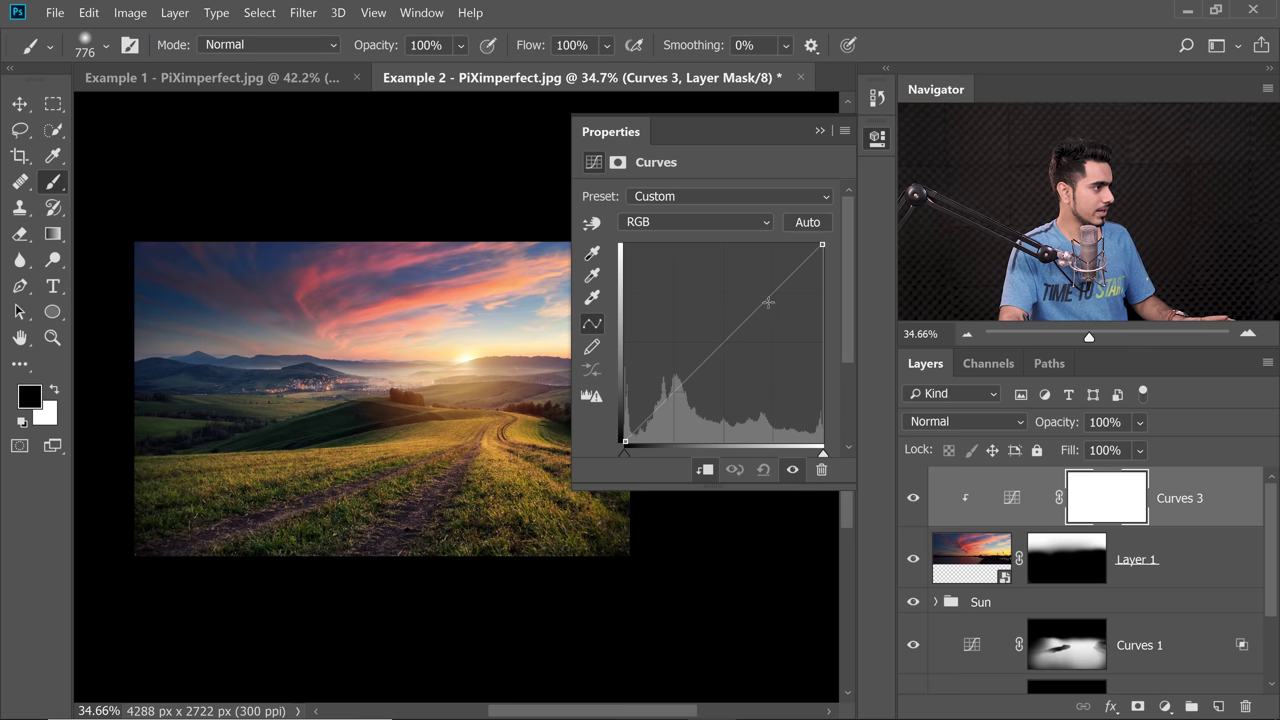
{"action": "left_click_drag", "start_coordinate": [760, 291], "coordinate": [755, 284]}
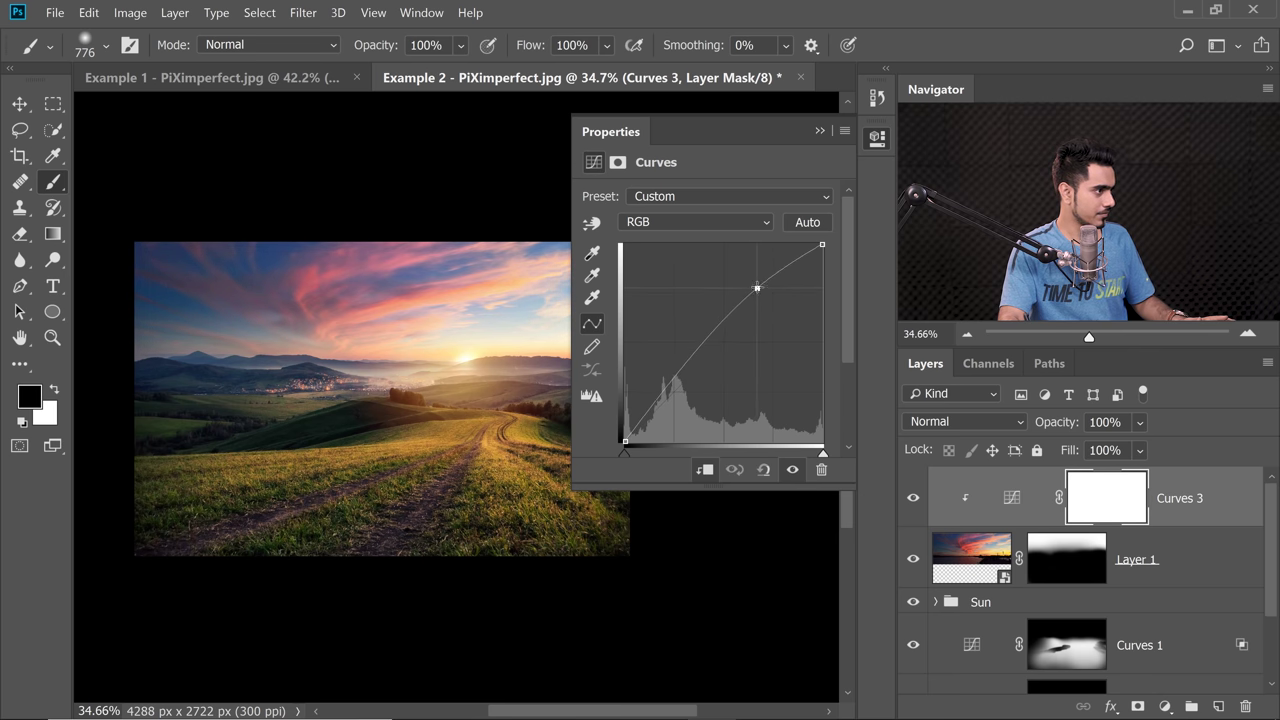
{"action": "left_click_drag", "start_coordinate": [691, 360], "coordinate": [684, 354]}
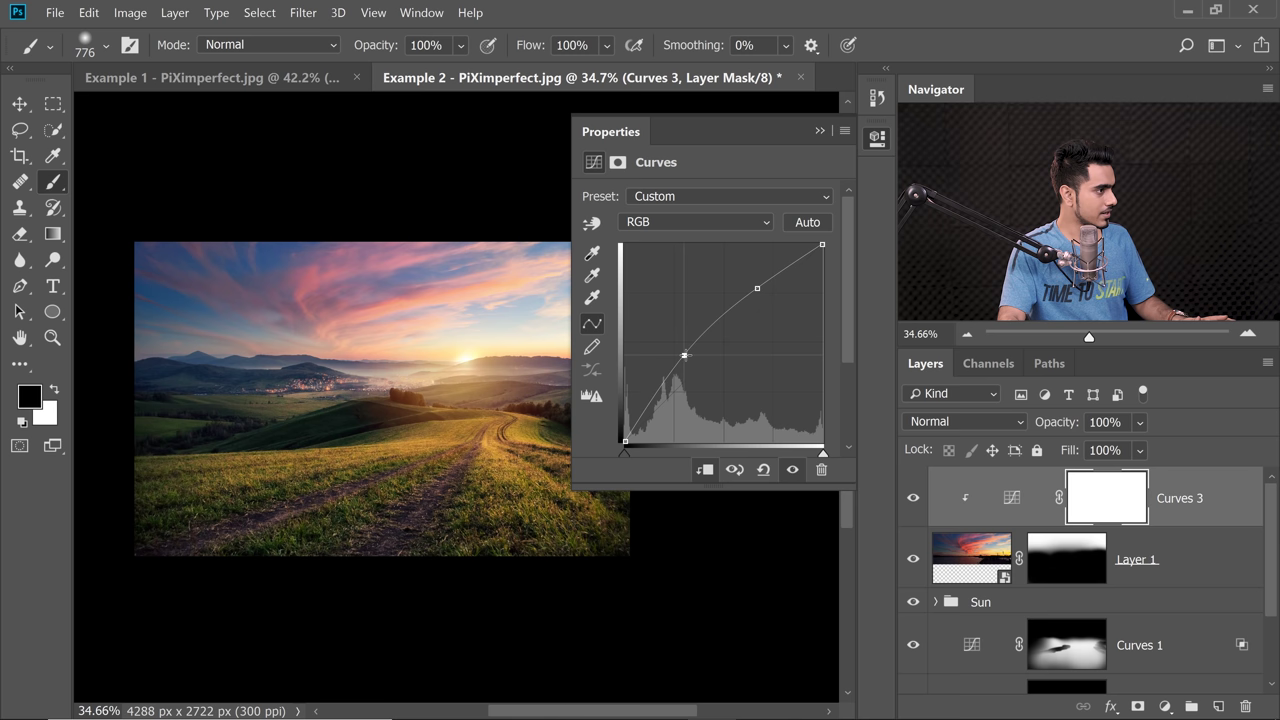
{"action": "left_click", "coordinate": [819, 131]}
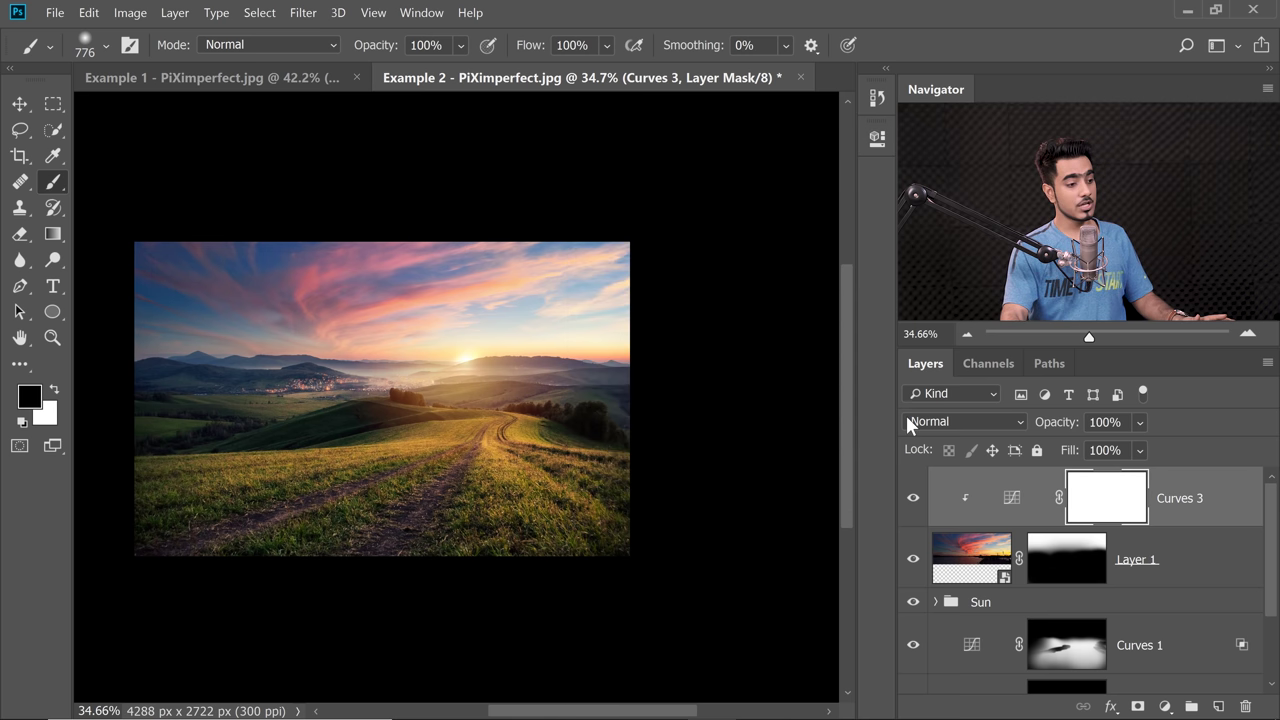
Add a Color Lookup adjustment layer above Curves 3 with the Crisp_Warm.look 3D LUT and lower its opacity to 40%.
{"action": "key", "text": "ctrl+0"}
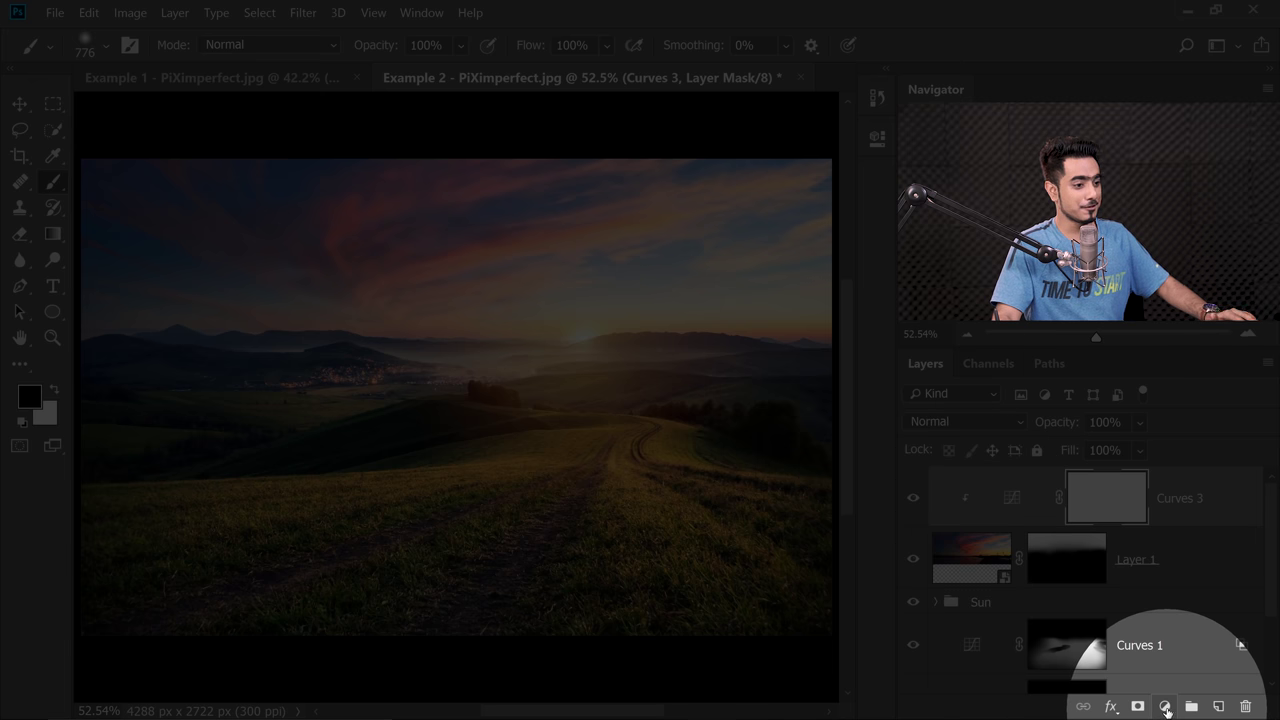
{"action": "left_click", "coordinate": [1165, 707]}
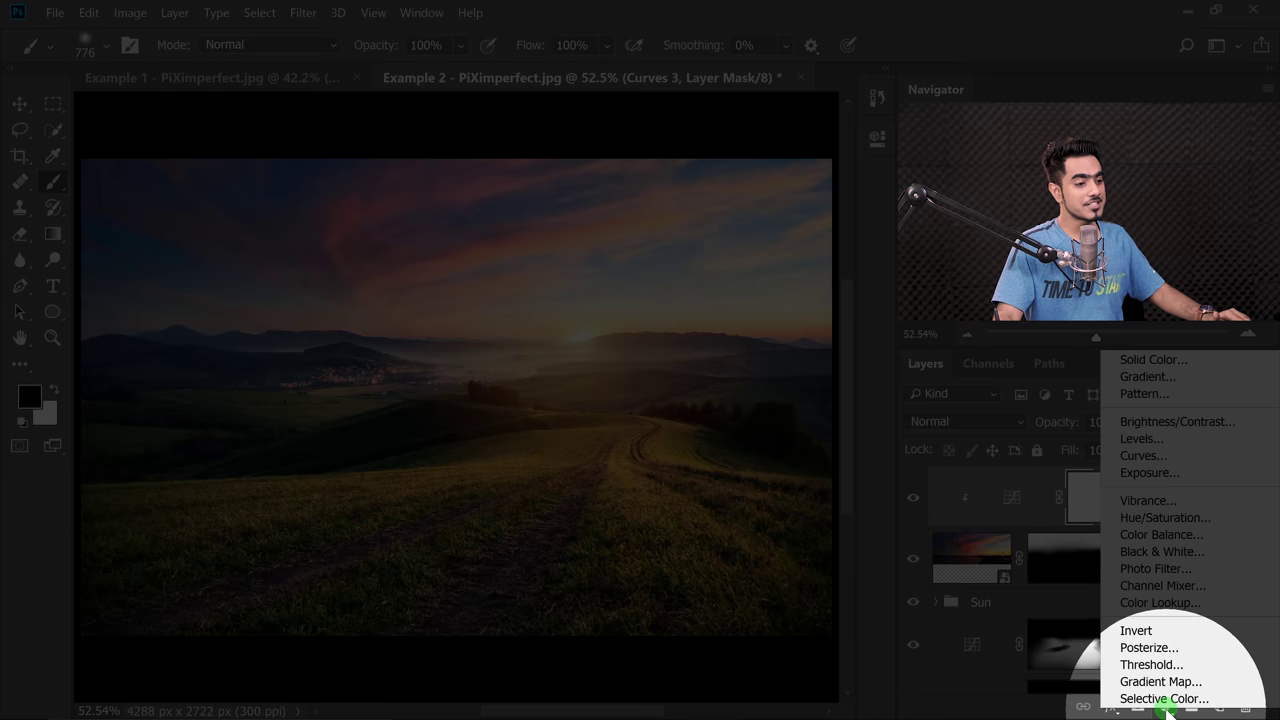
{"action": "left_click", "coordinate": [1160, 602]}
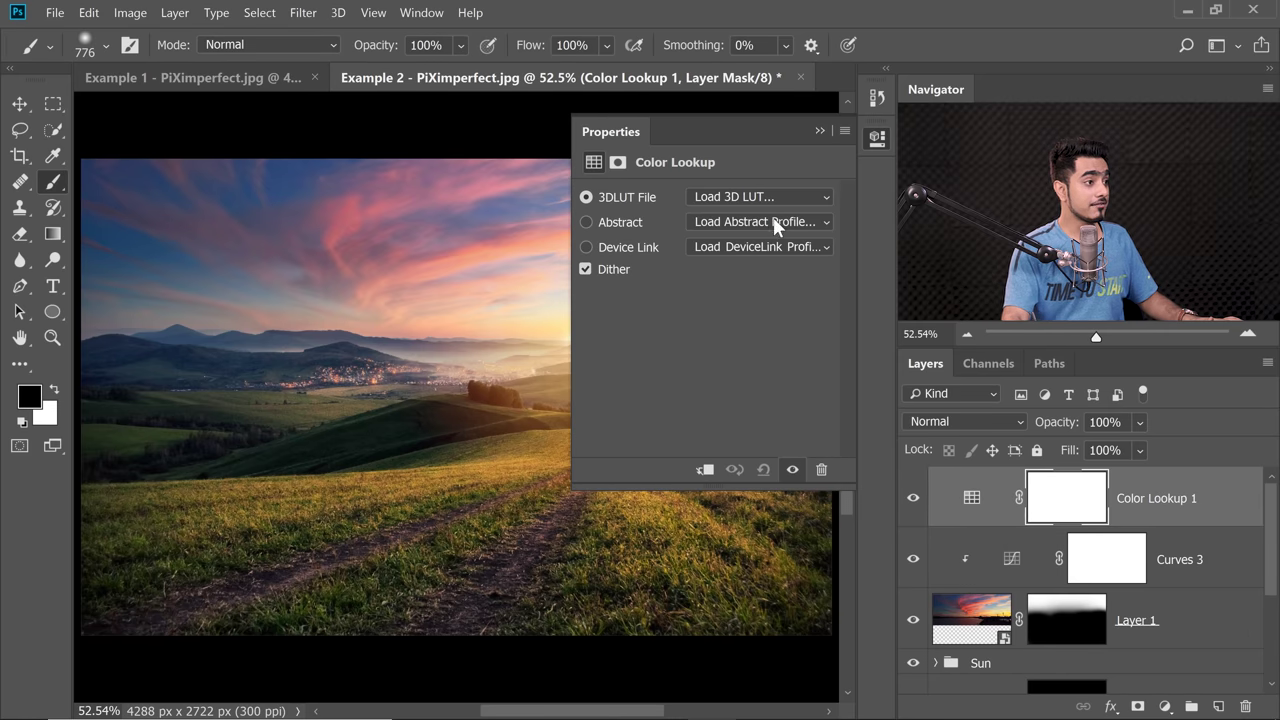
{"action": "left_click", "coordinate": [757, 198]}
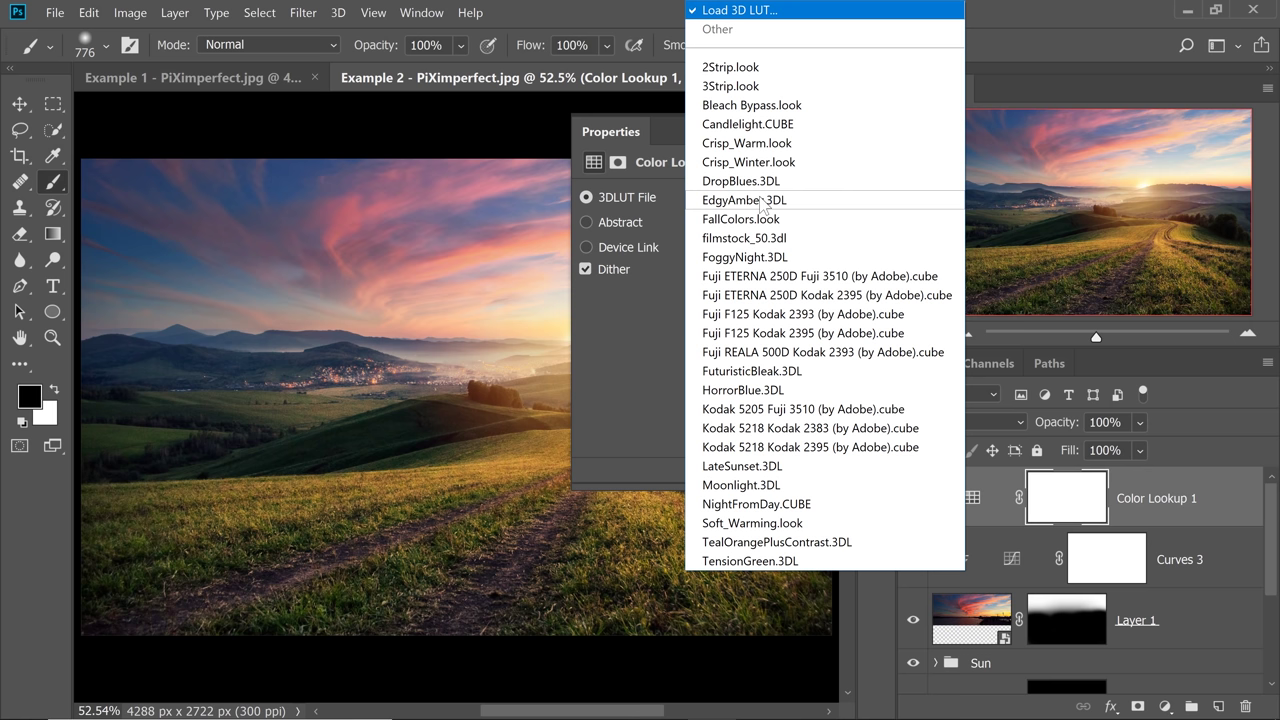
{"action": "left_click", "coordinate": [764, 146]}
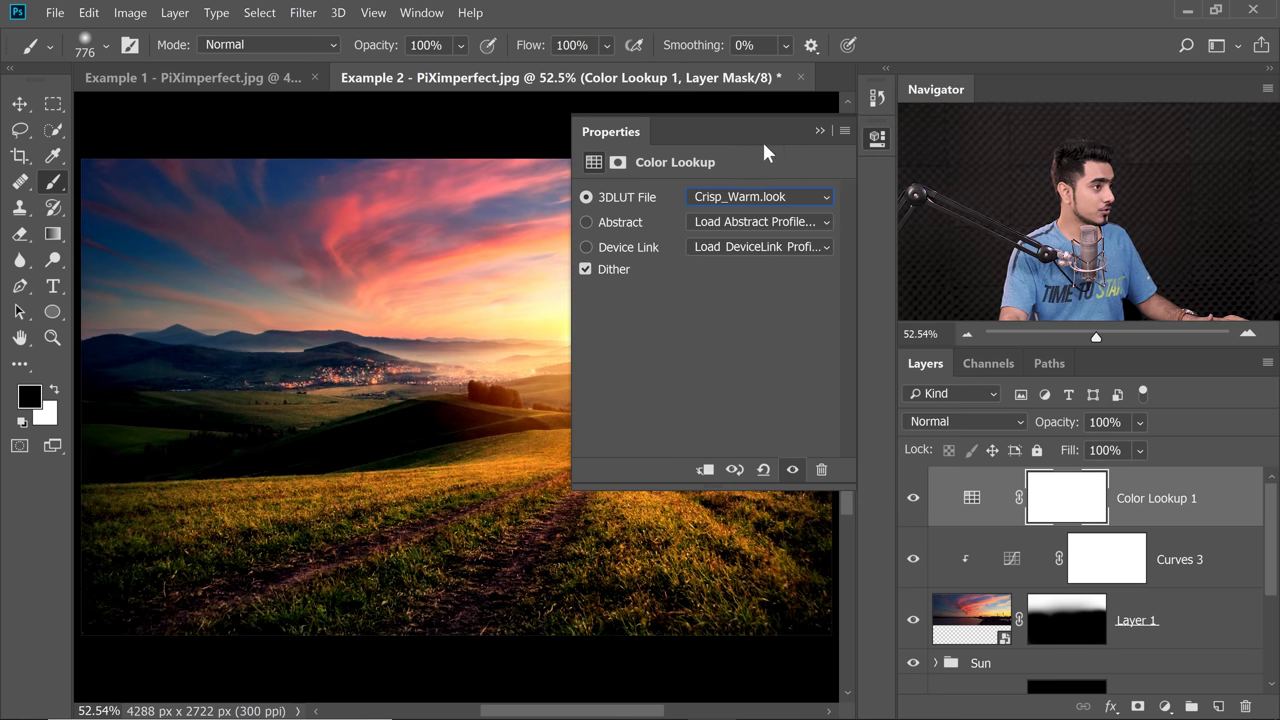
{"action": "left_click", "coordinate": [816, 131]}
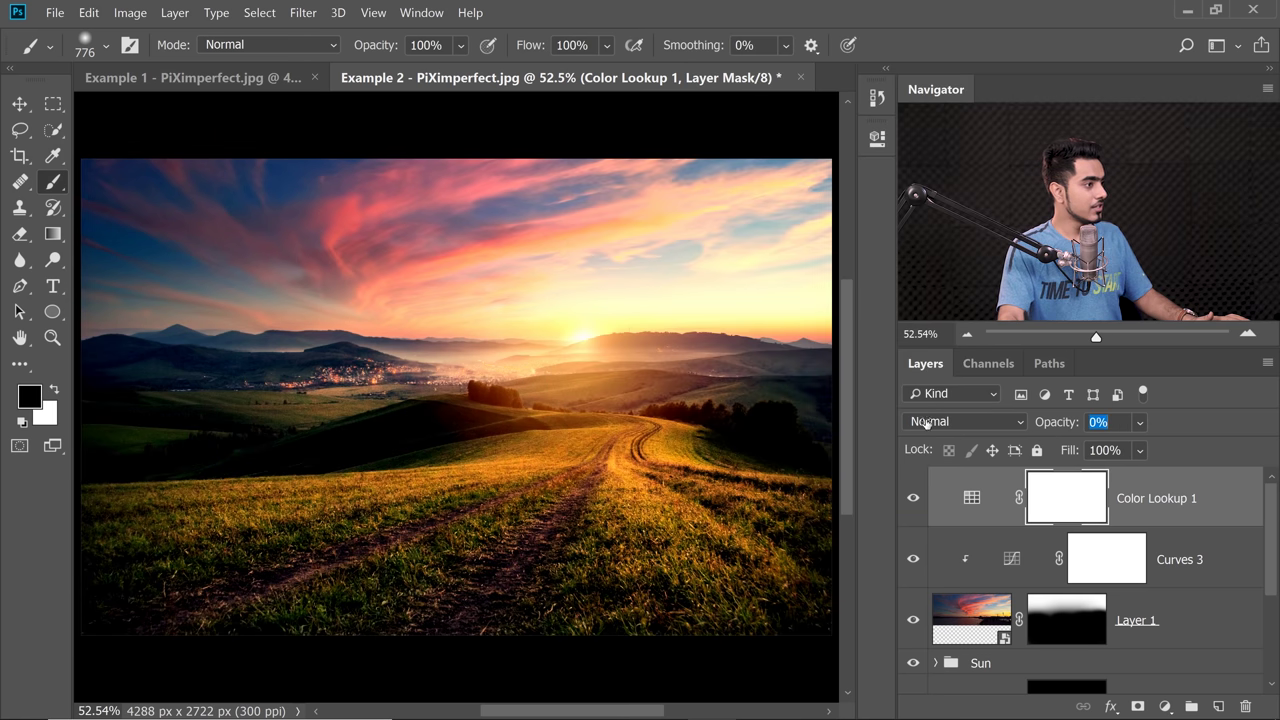
{"action": "left_click_drag", "start_coordinate": [1052, 428], "coordinate": [859, 425]}
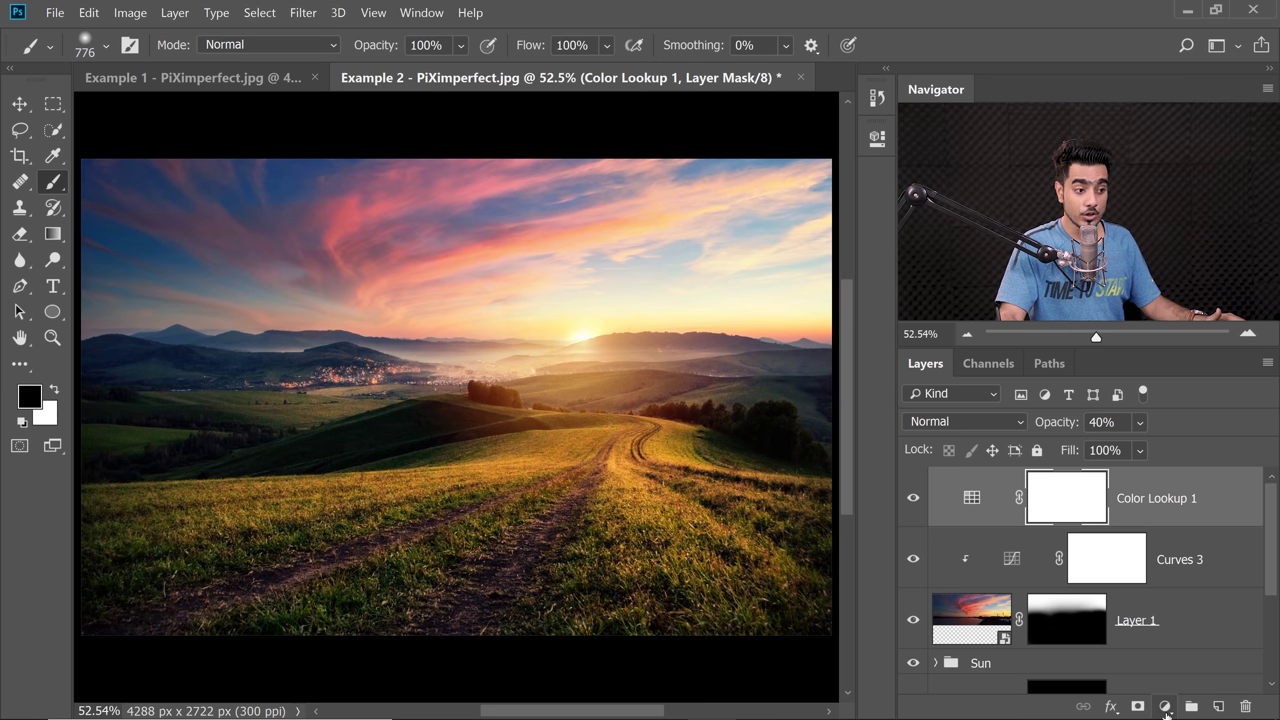
Add a second Color Lookup adjustment layer on top using the LateSunset.3DL 3D LUT.
{"action": "left_click", "coordinate": [1166, 707]}
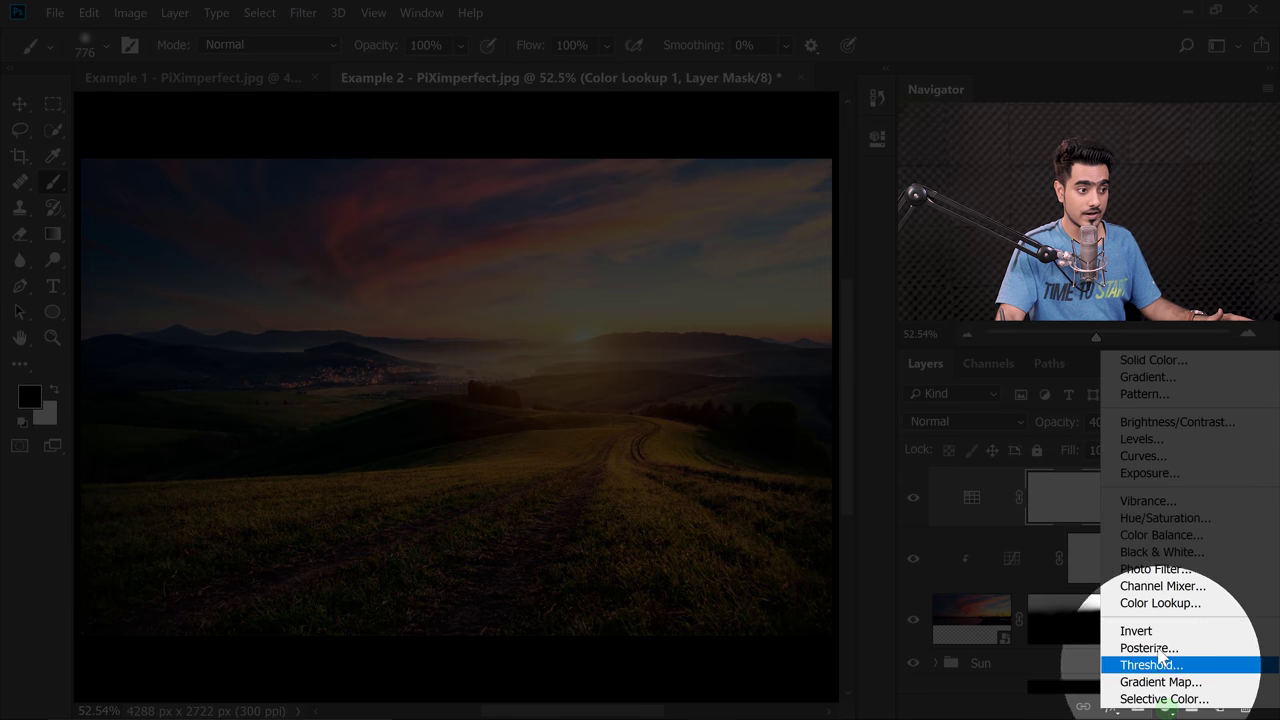
{"action": "left_click", "coordinate": [1160, 603]}
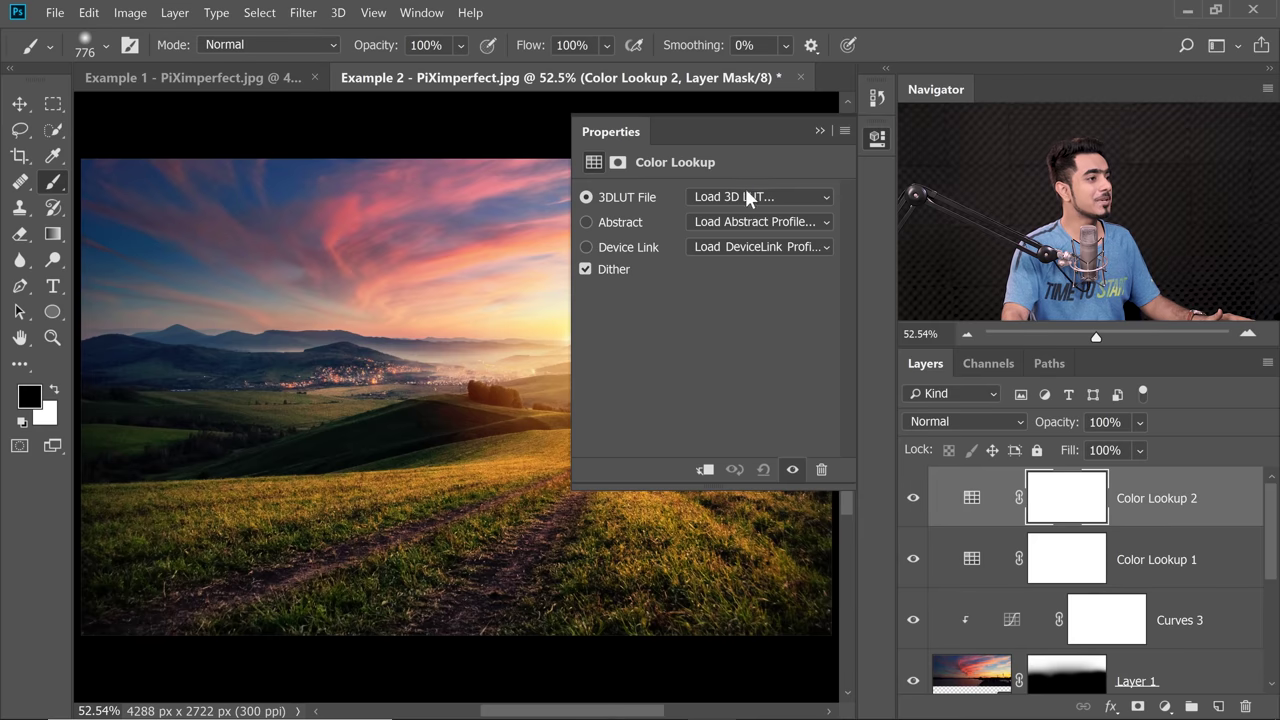
{"action": "left_click", "coordinate": [750, 197]}
{"action": "scroll", "coordinate": [750, 197], "scroll_direction": "down", "scroll_amount": 3}
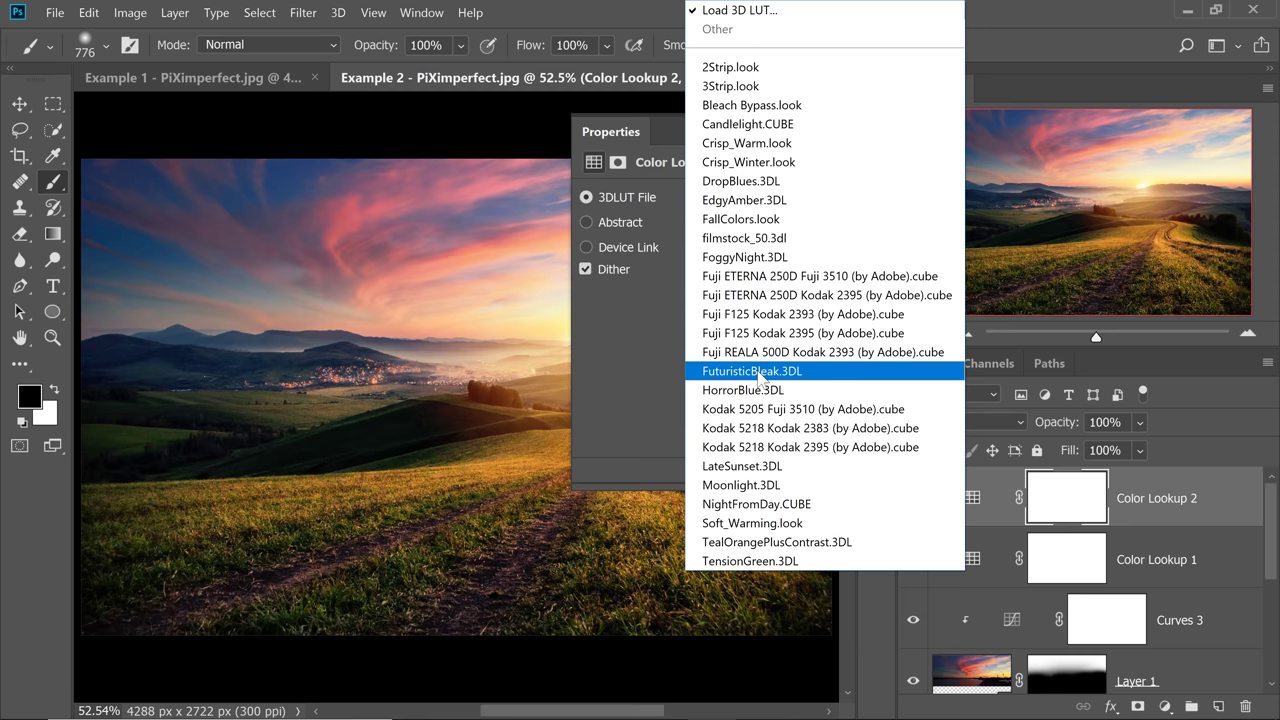
{"action": "left_click", "coordinate": [760, 466]}
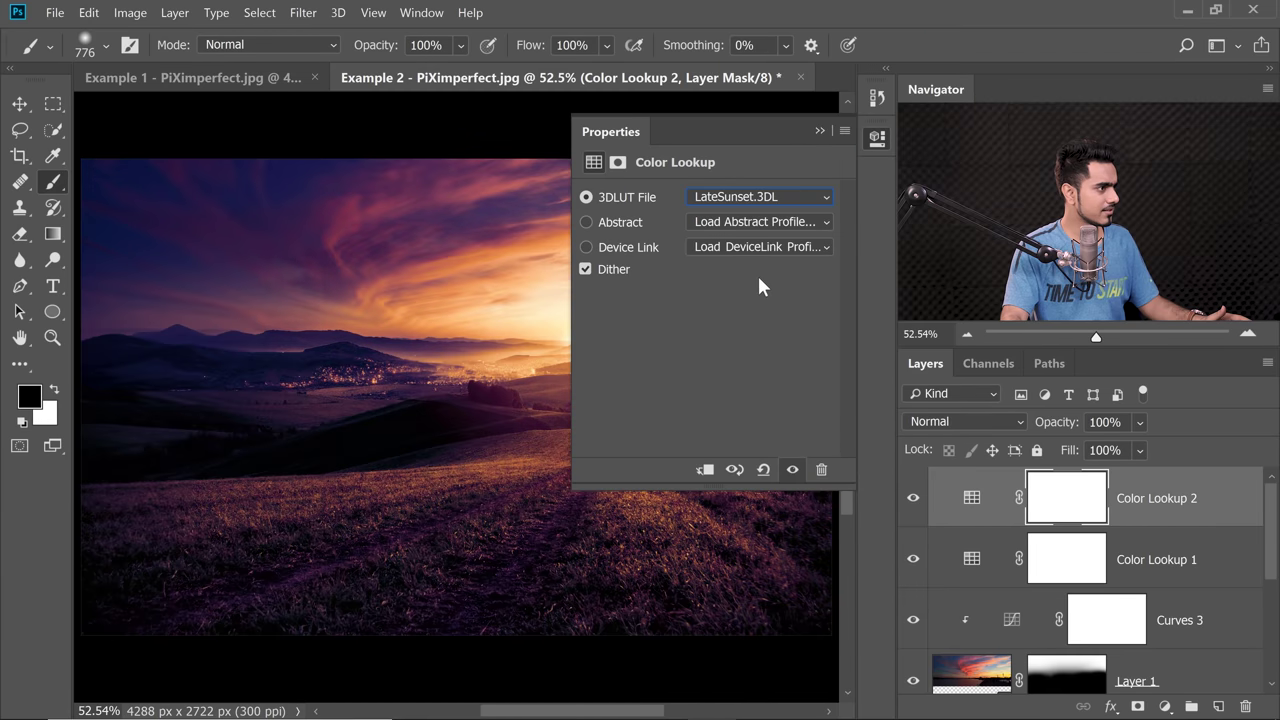
{"action": "left_click", "coordinate": [820, 131]}
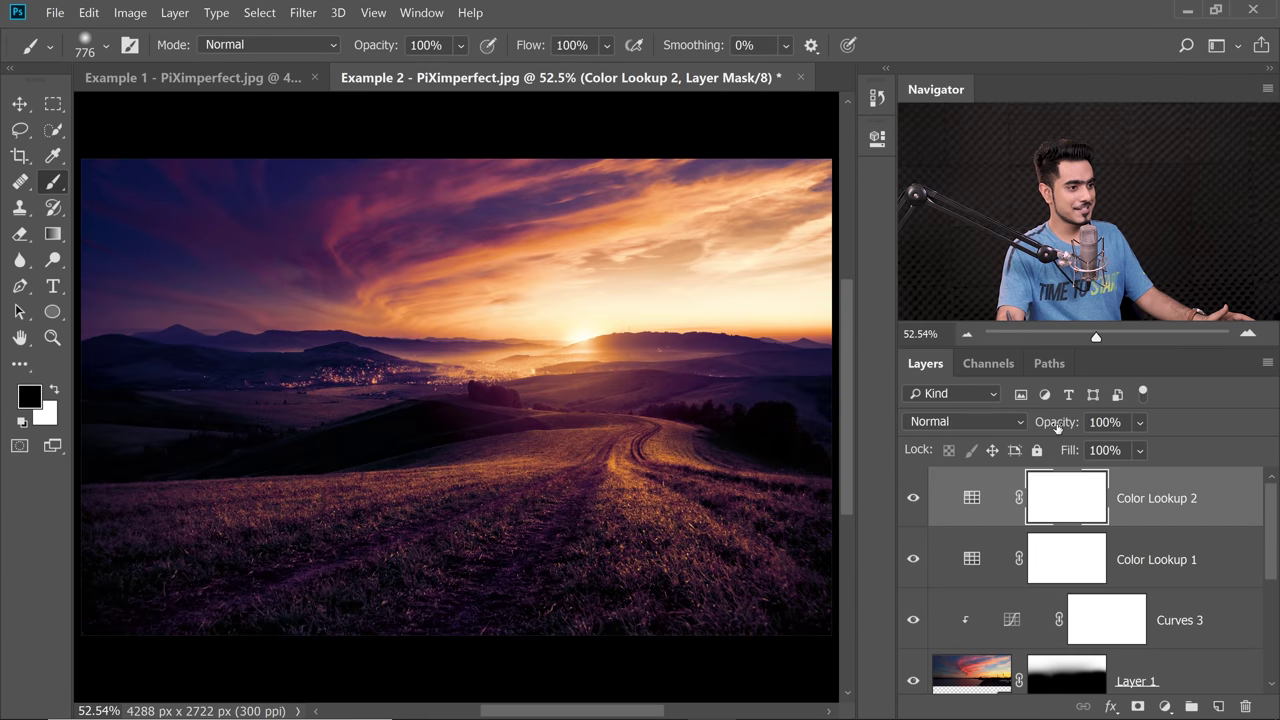
Set the opacity of the Color Lookup 2 layer to 40%.
{"action": "key", "text": "Up"}
{"action": "key", "text": "Up"}
{"action": "key", "text": "Up"}
{"action": "key", "text": "Up"}
{"action": "key", "text": "Up"}
{"action": "key", "text": "Up"}
{"action": "key", "text": "Up"}
{"action": "key", "text": "Up"}
{"action": "key", "text": "Up"}
{"action": "key", "text": "Up"}
{"action": "key", "text": "Up"}
{"action": "key", "text": "Up"}
{"action": "key", "text": "Up"}
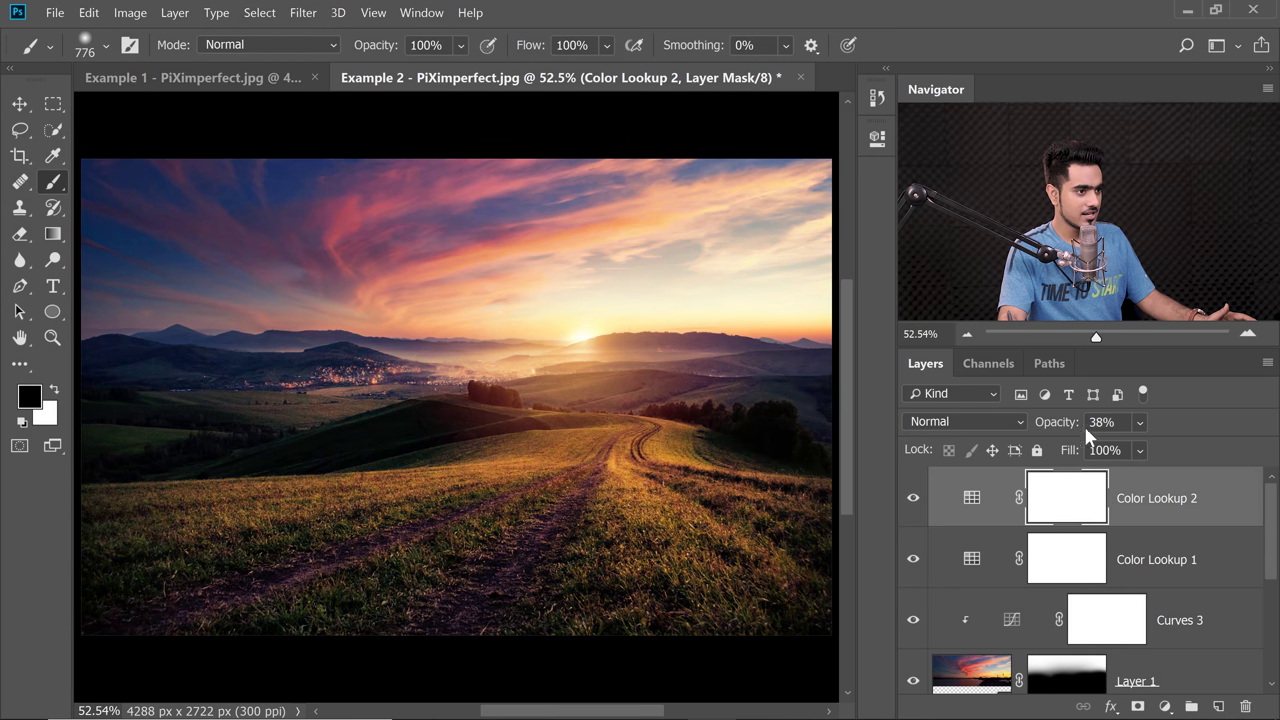
{"action": "type", "text": "40"}
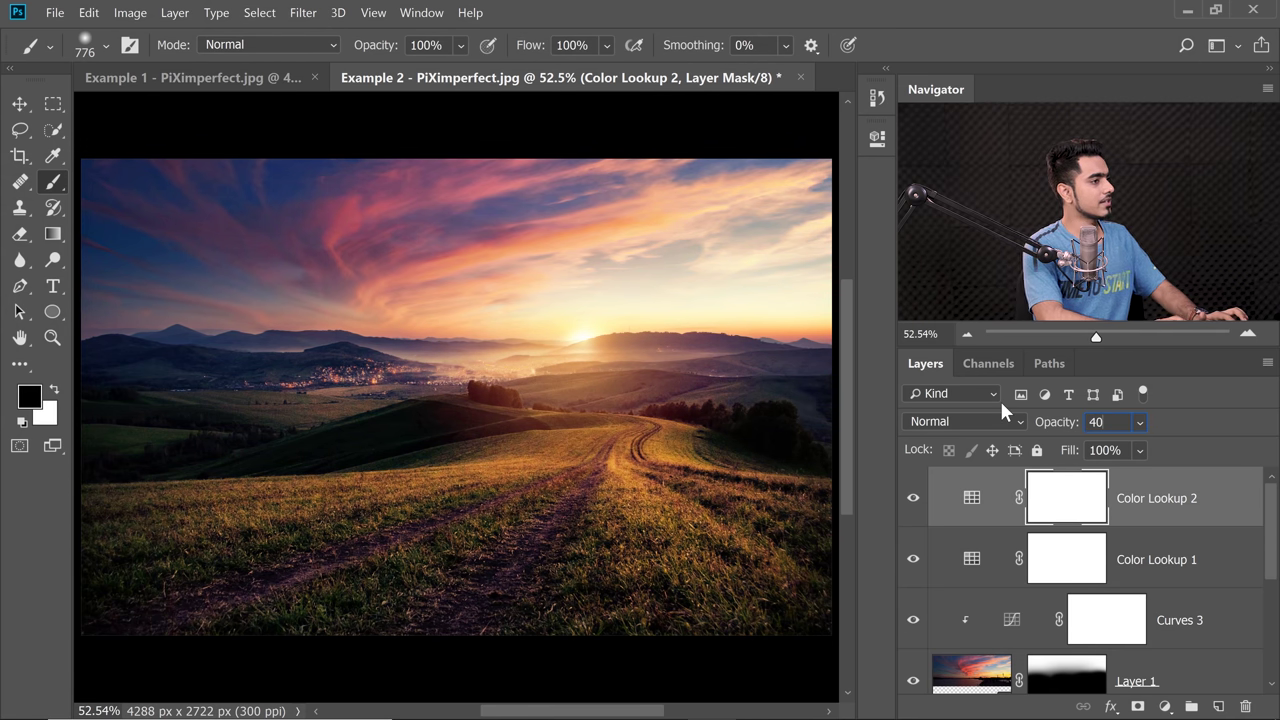
{"action": "key", "text": "Return"}
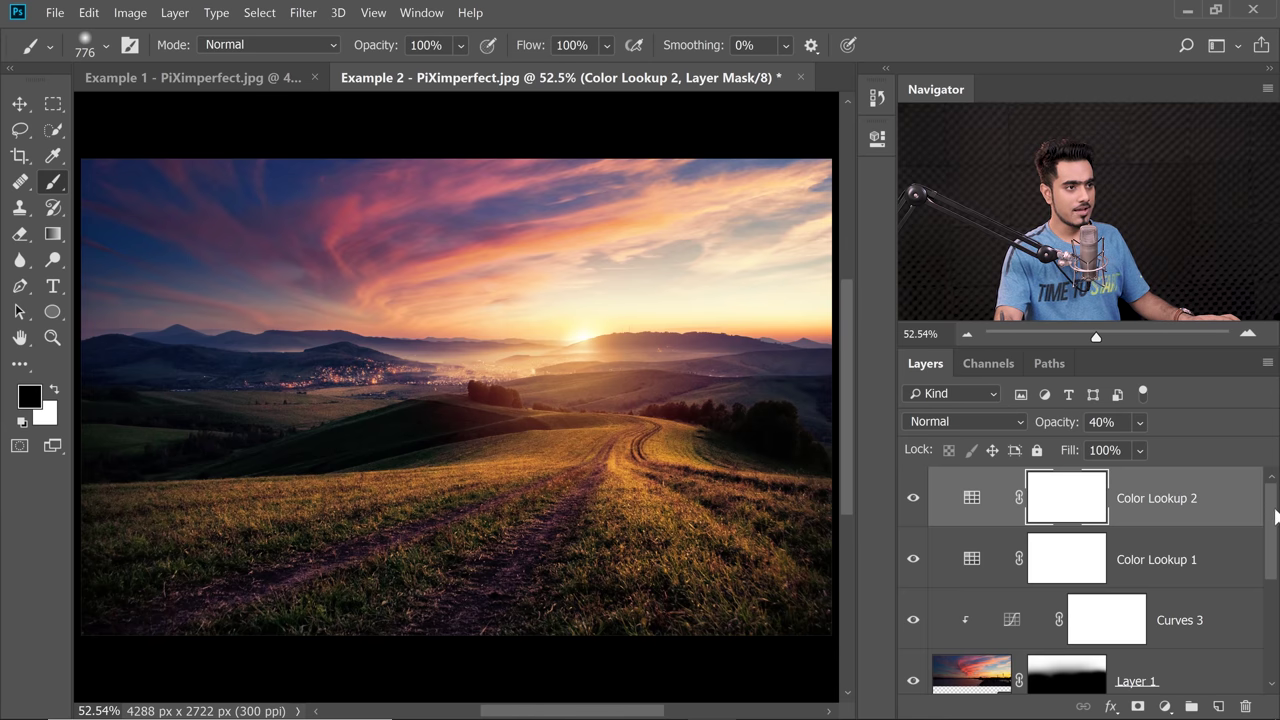
Compare the original Background photo with the full edit by hiding and restoring all the other layers.
{"action": "scroll", "coordinate": [1270, 603], "scroll_direction": "down", "scroll_amount": 3}
{"action": "scroll", "coordinate": [1270, 603], "scroll_direction": "down", "scroll_amount": 1}
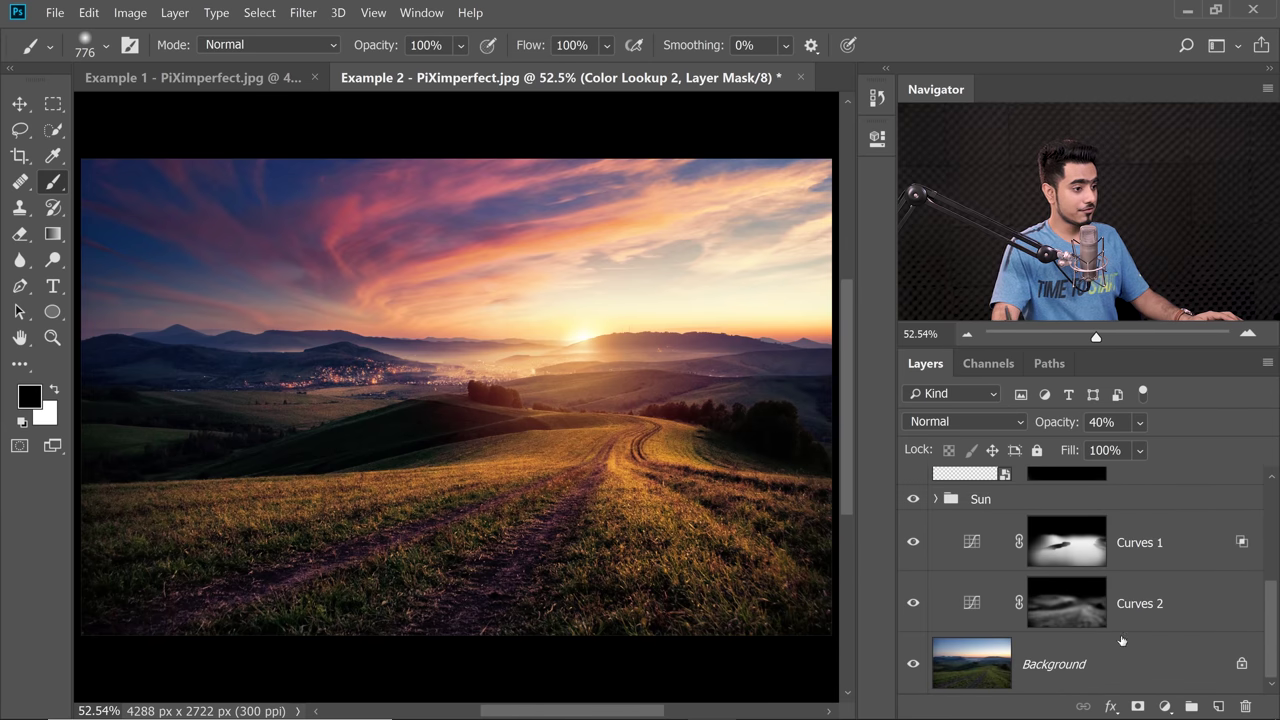
{"action": "left_click", "coordinate": [912, 665], "text": "alt"}
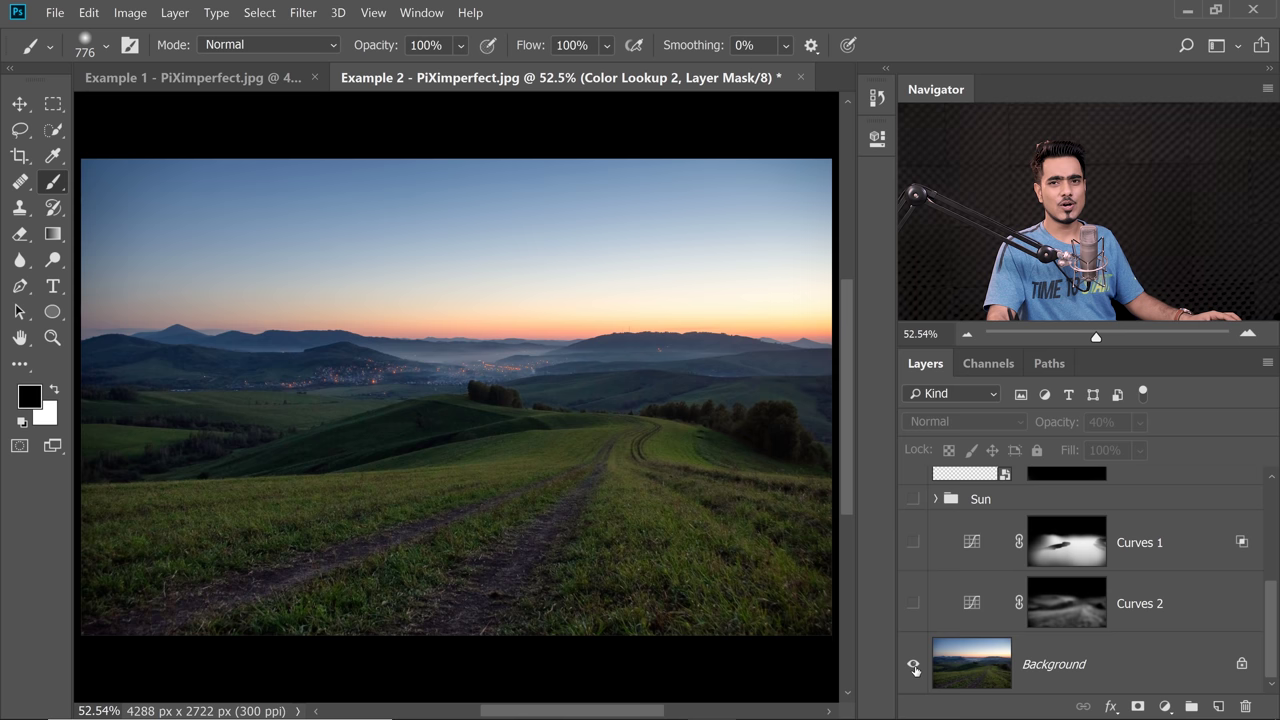
{"action": "left_click", "coordinate": [912, 665], "text": "alt"}
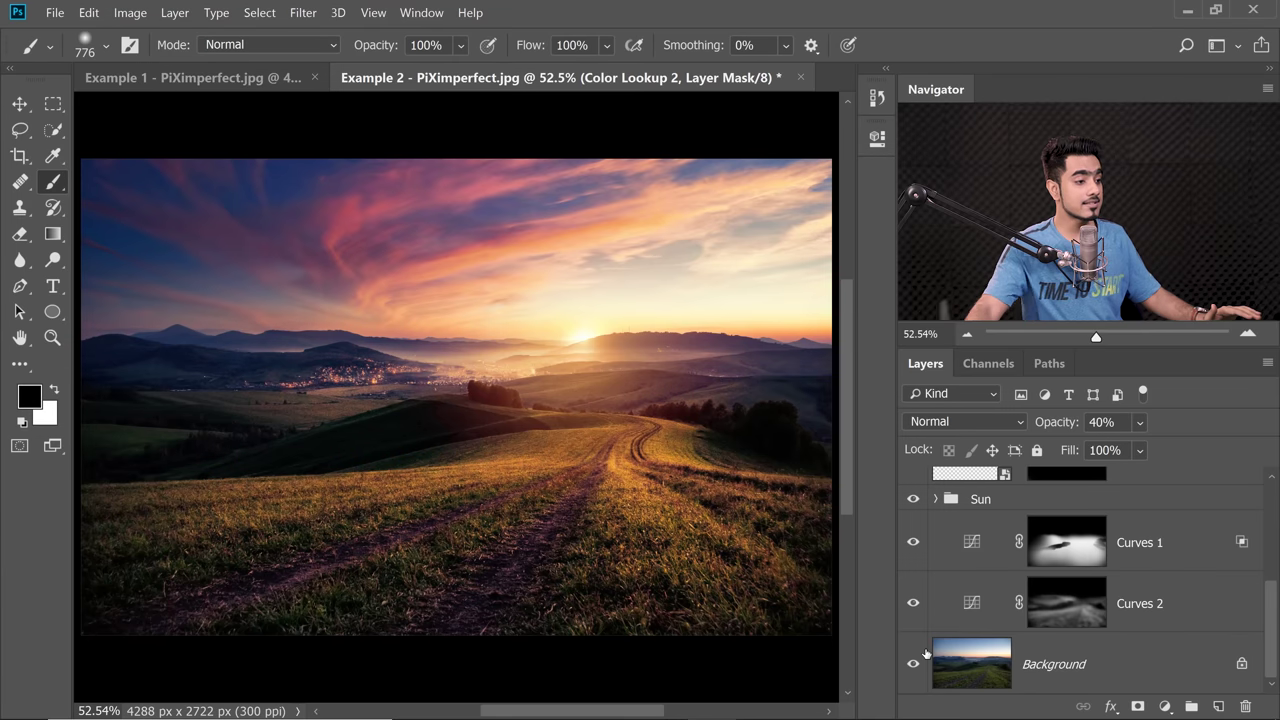
Review the layer stack, from the gradient fills in the Sun group and the Curves 2 layer up to the color lookups.
{"action": "left_click", "coordinate": [935, 499]}
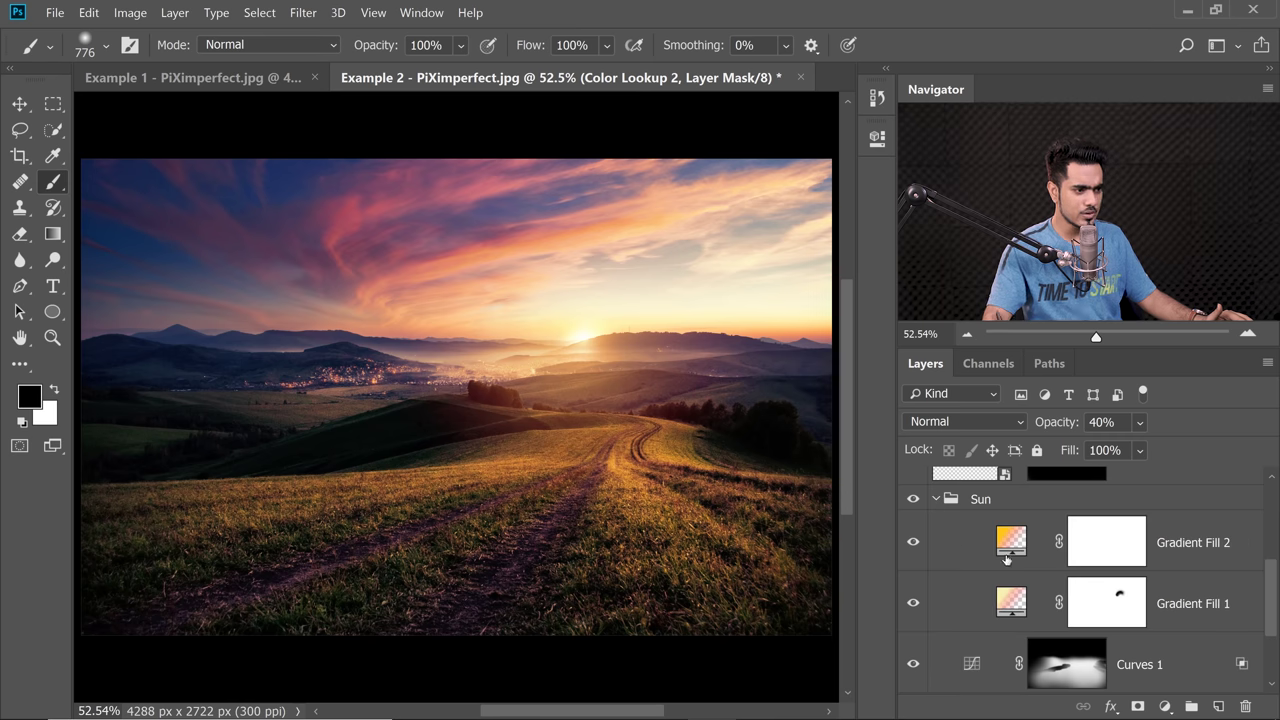
{"action": "left_click", "coordinate": [971, 503]}
{"action": "left_click", "coordinate": [936, 499]}
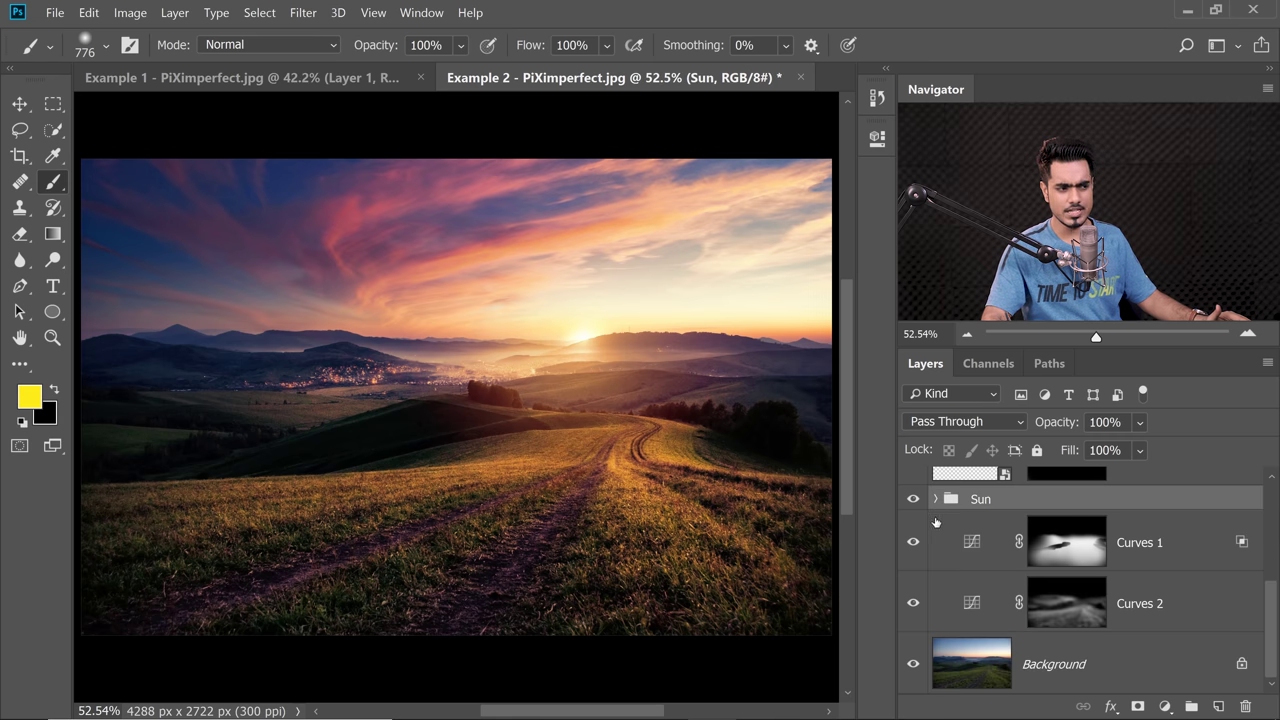
{"action": "left_click", "coordinate": [1220, 626]}
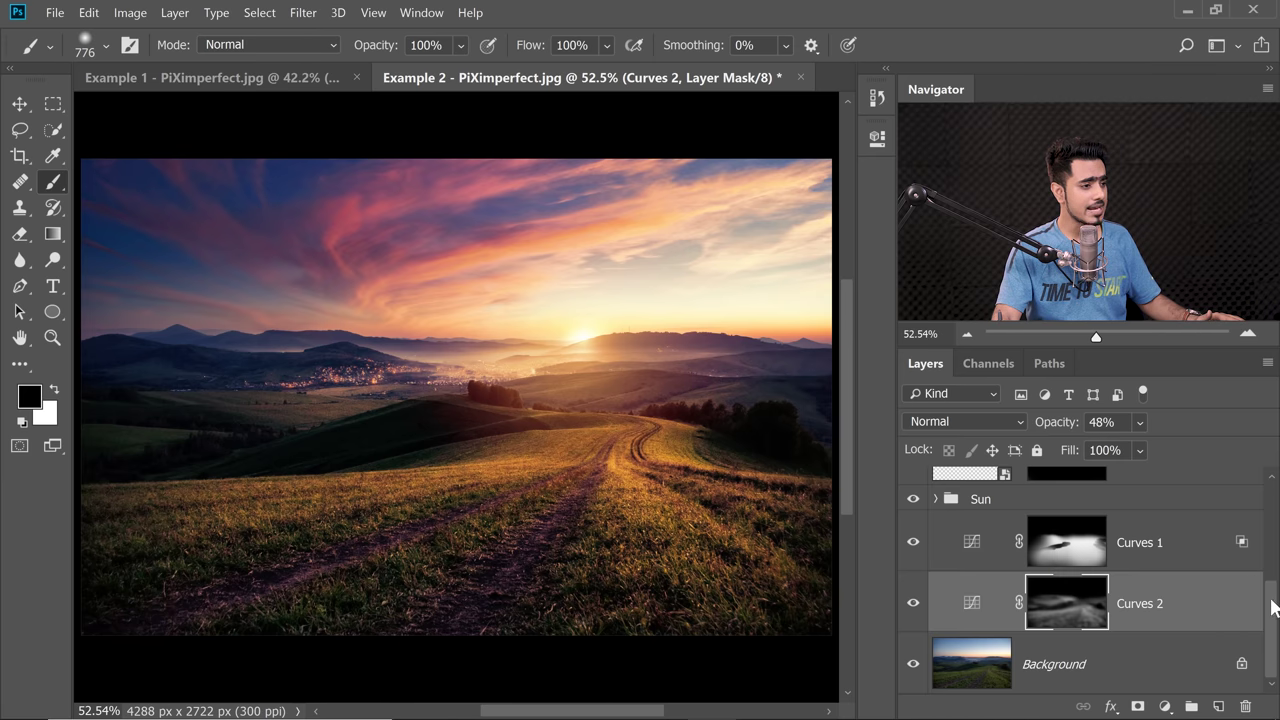
{"action": "scroll", "coordinate": [1272, 607], "scroll_direction": "up", "scroll_amount": 5}
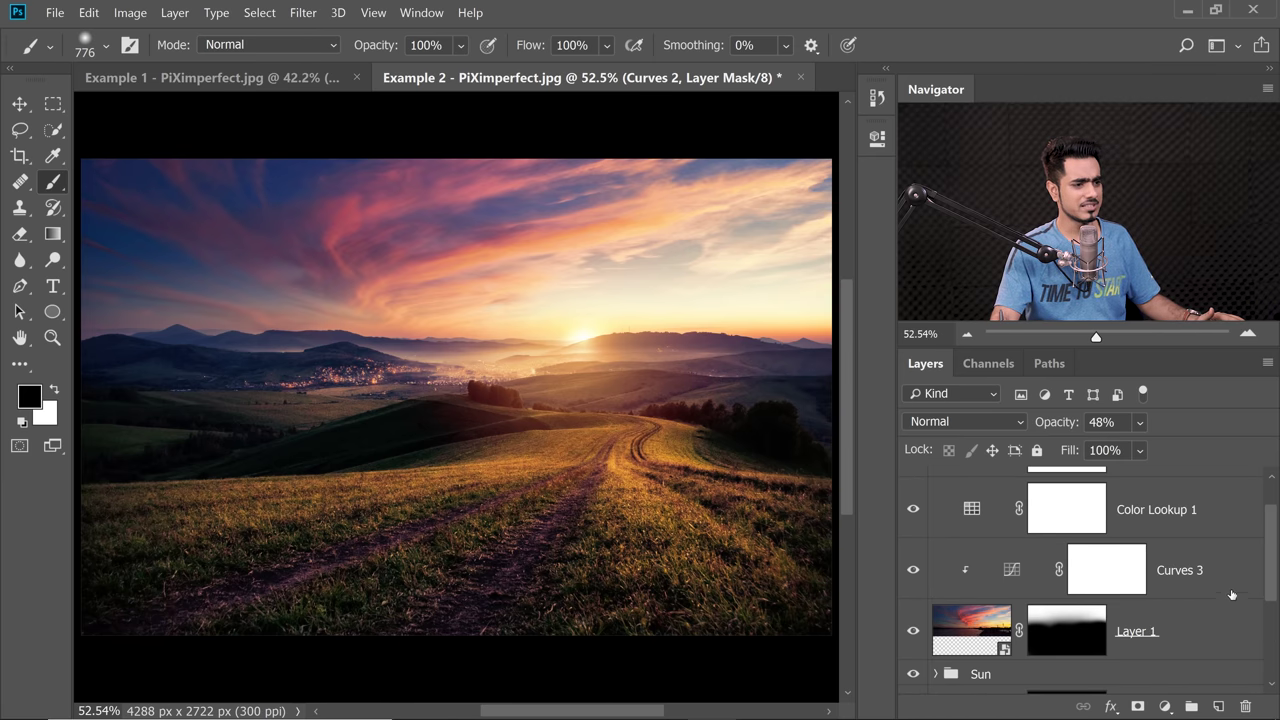
{"action": "scroll", "coordinate": [1272, 572], "scroll_direction": "up", "scroll_amount": 2}
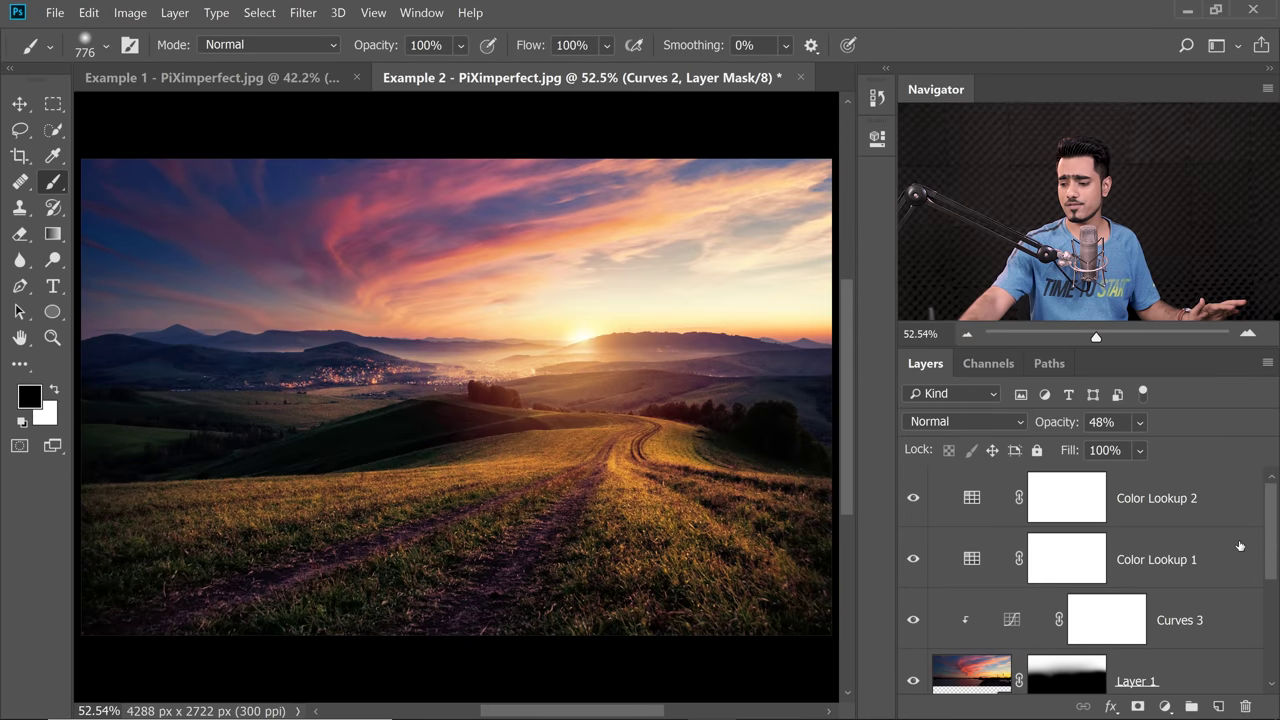